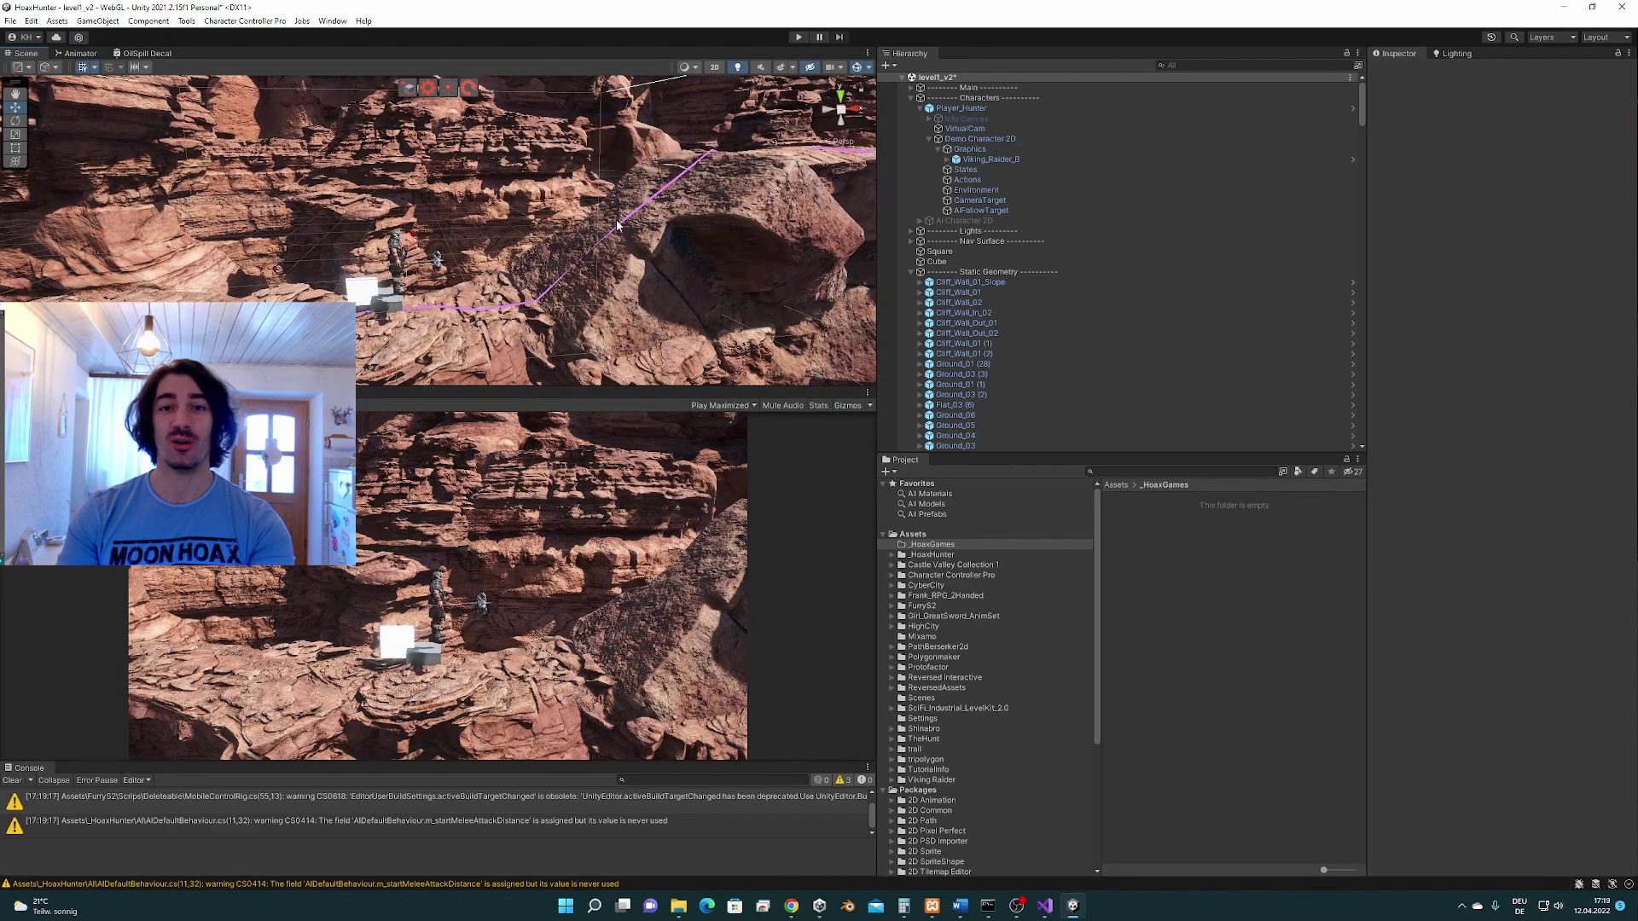
Step: Select Demo Character 2D, review its 2D Character Body and Character Actor components, and frame it
scroll(536, 253, up, 2)
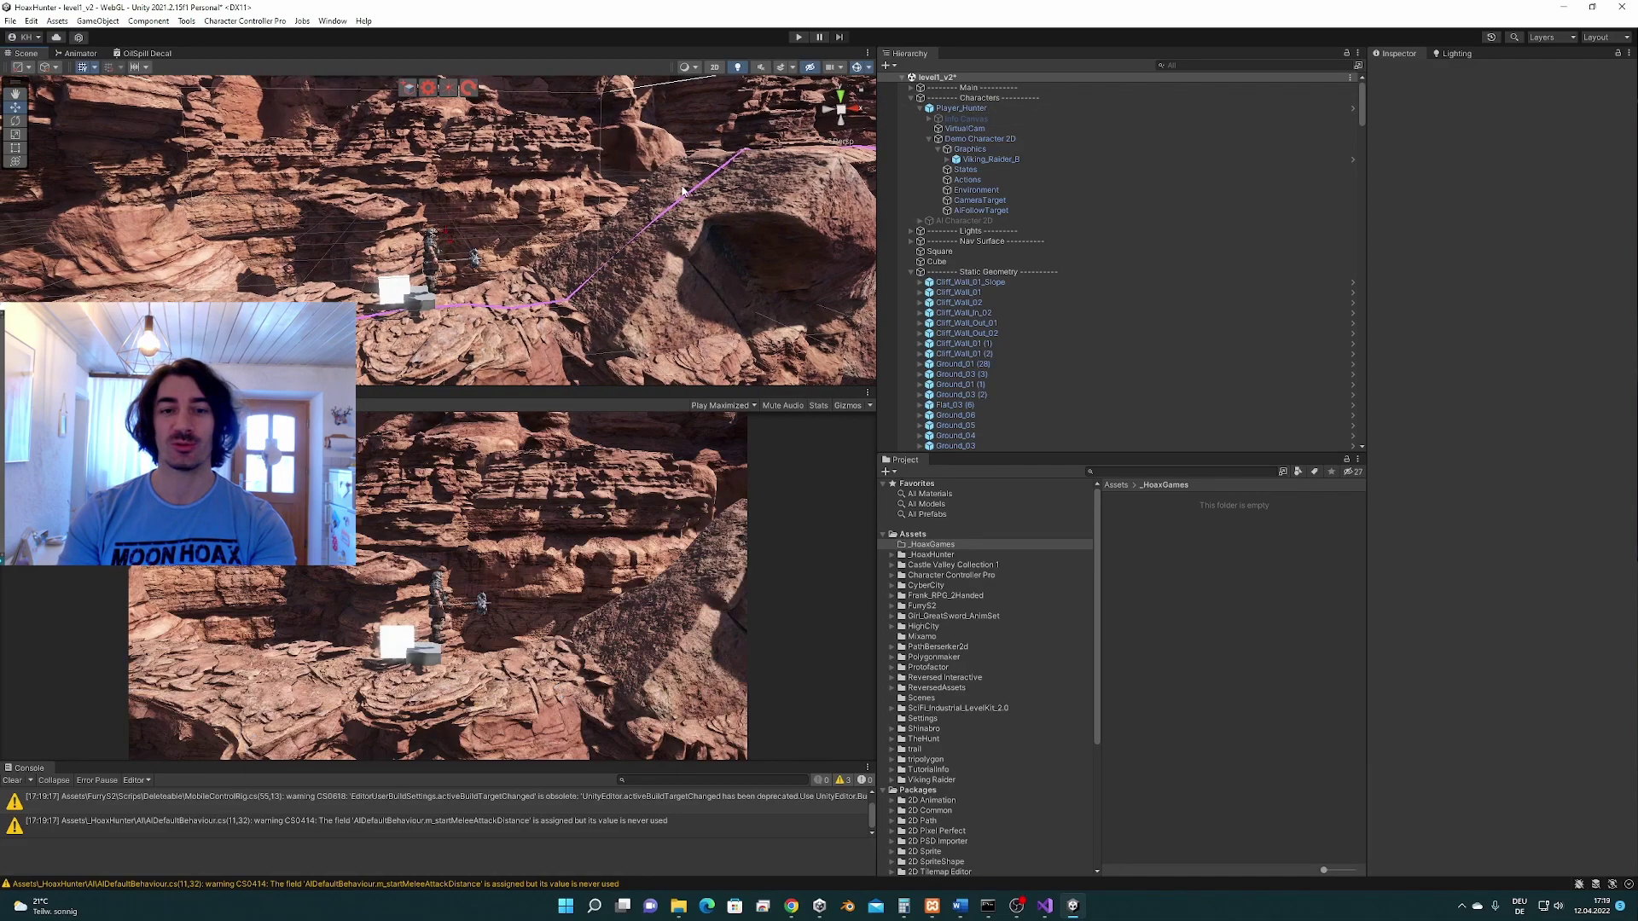
click(972, 109)
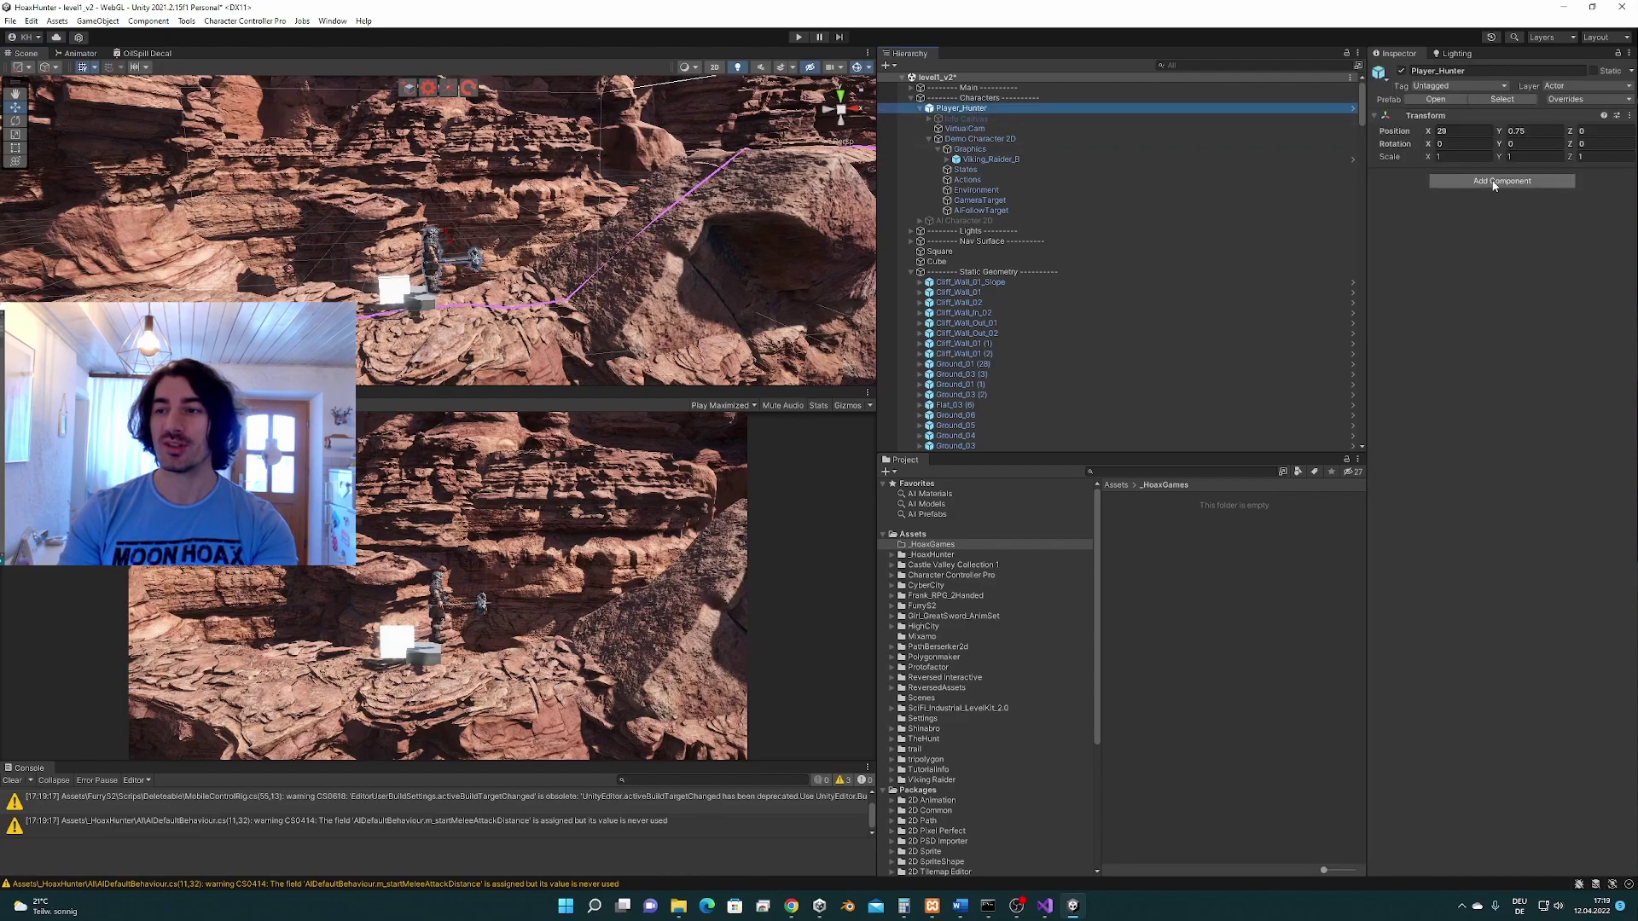
click(1001, 140)
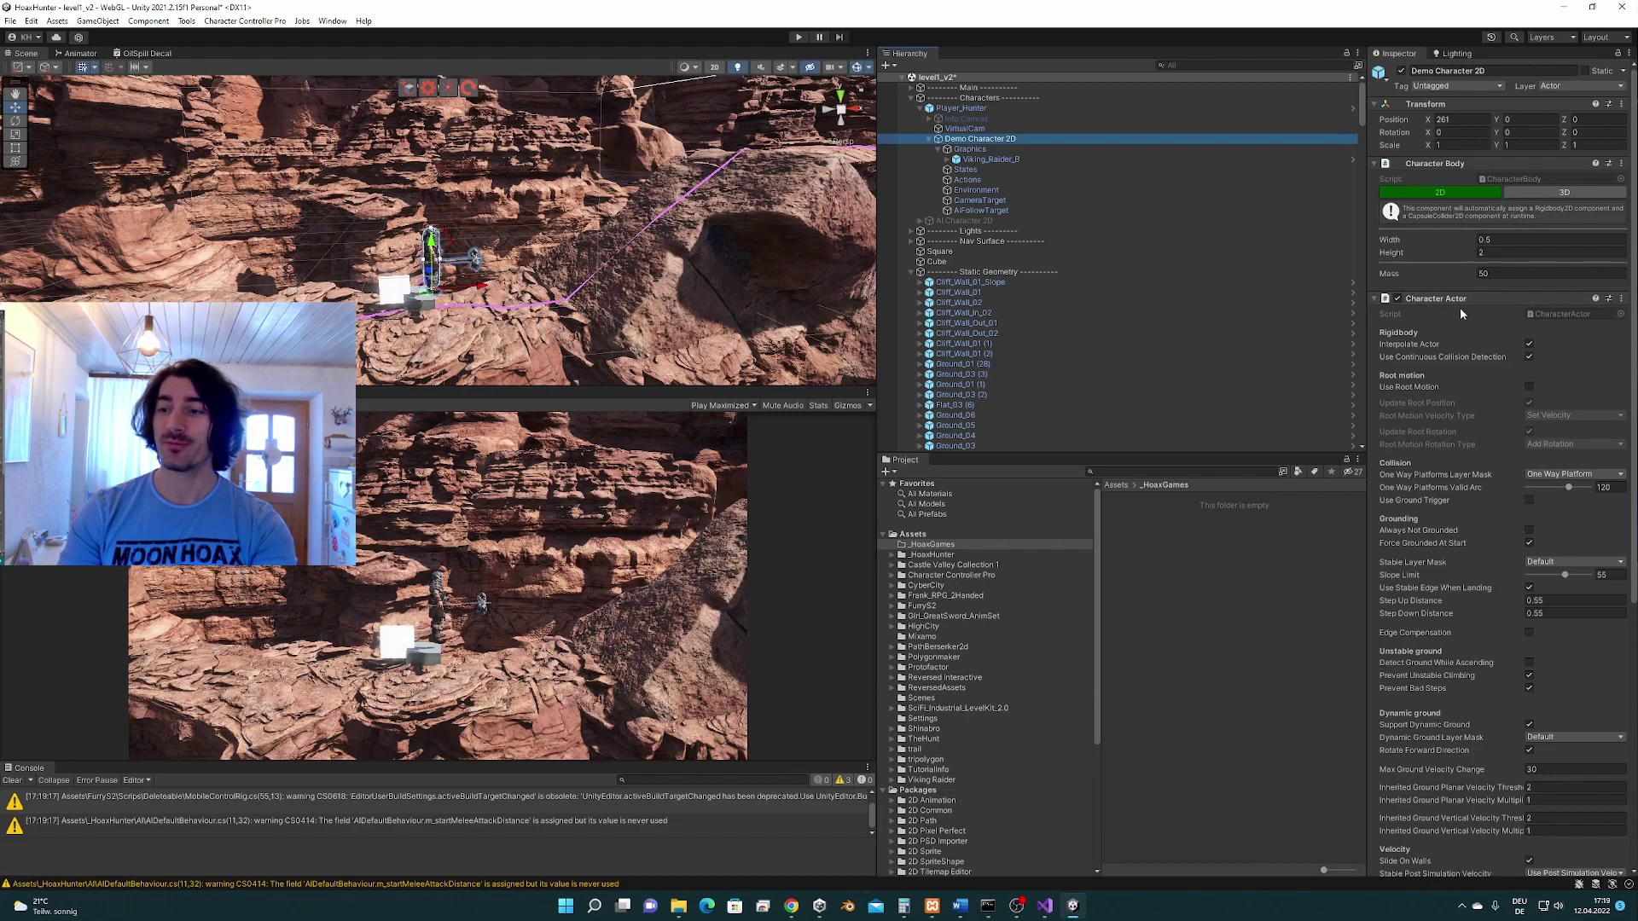
scroll(1451, 323, down, 3)
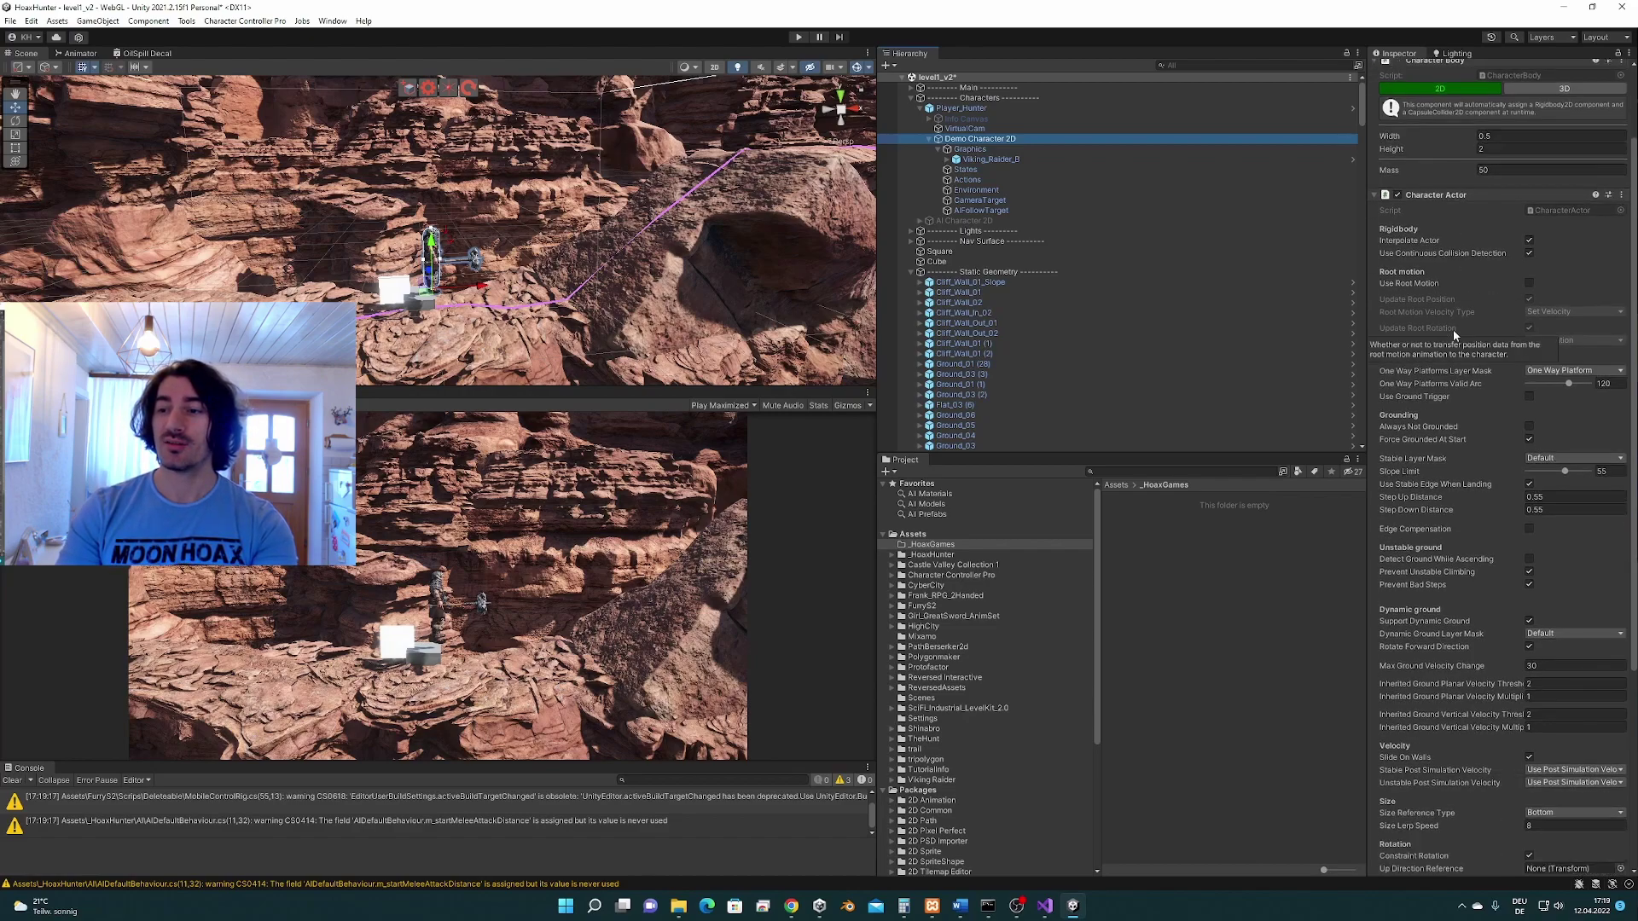
scroll(1438, 335, down, 7)
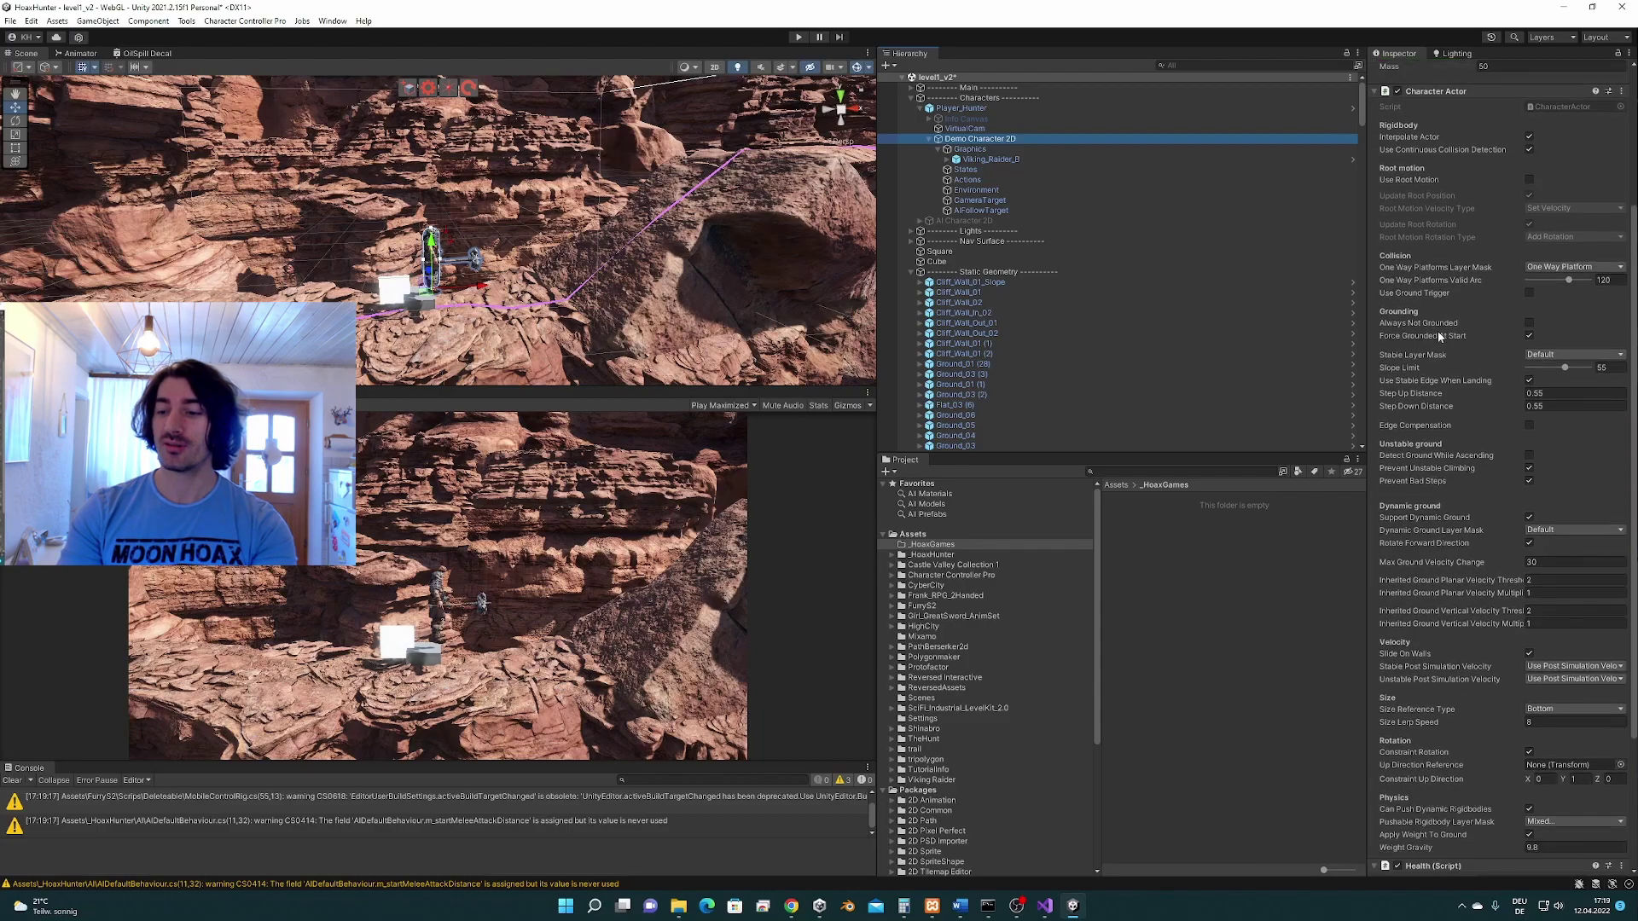
scroll(1422, 321, up, 10)
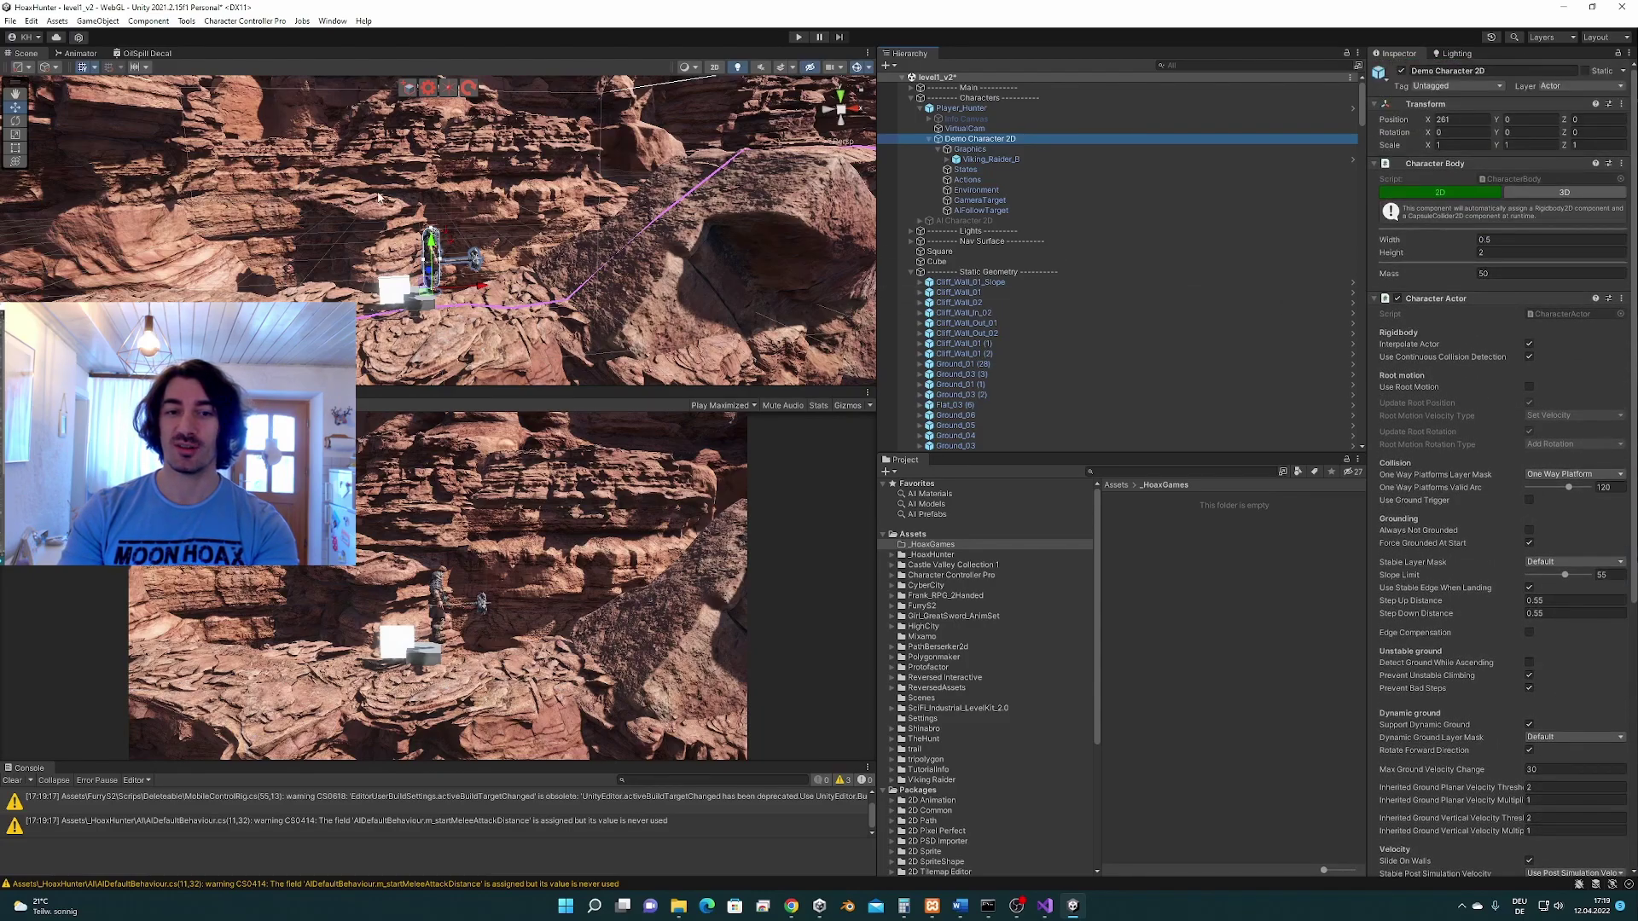
key(f)
alt+drag(536, 252, 648, 257)
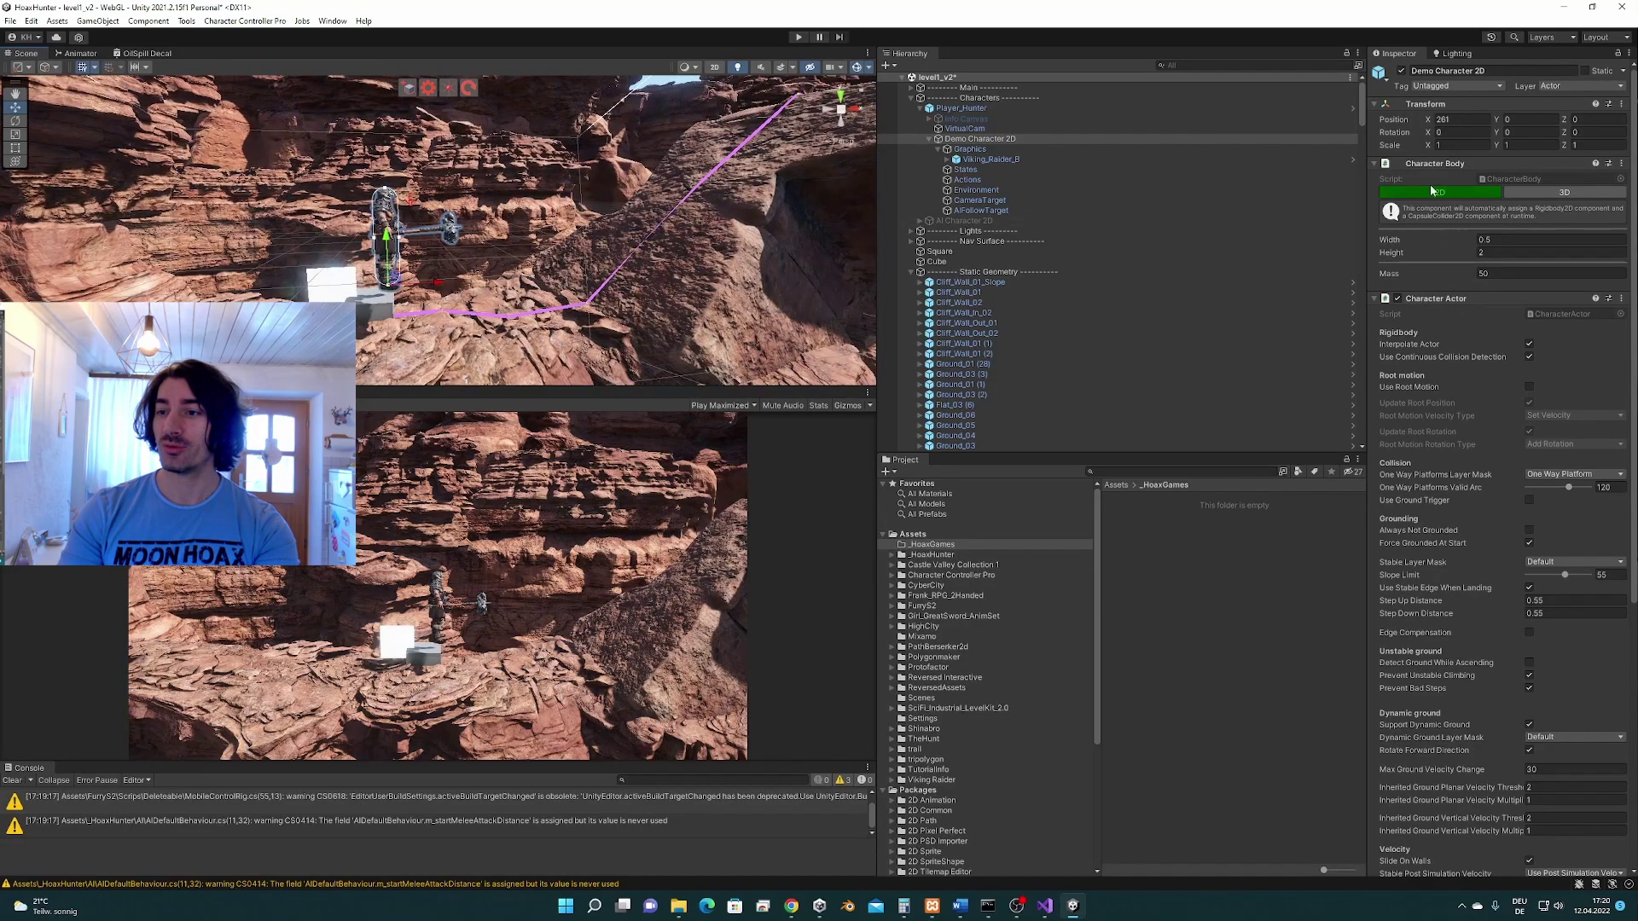
alt+drag(760, 242, 579, 242)
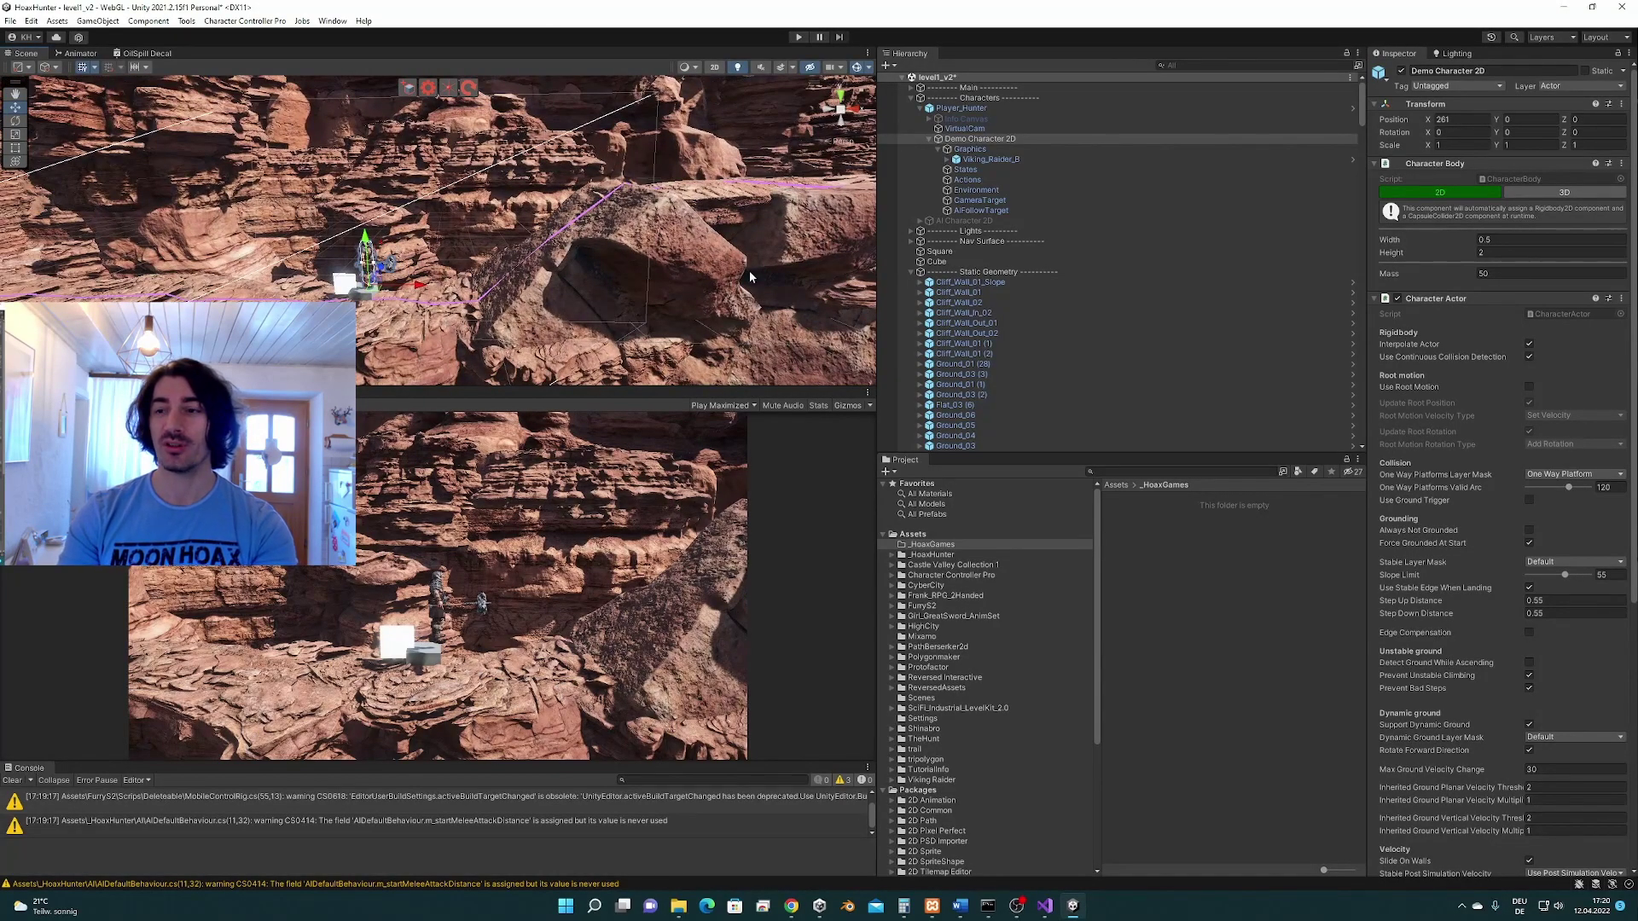
alt+drag(571, 272, 498, 242)
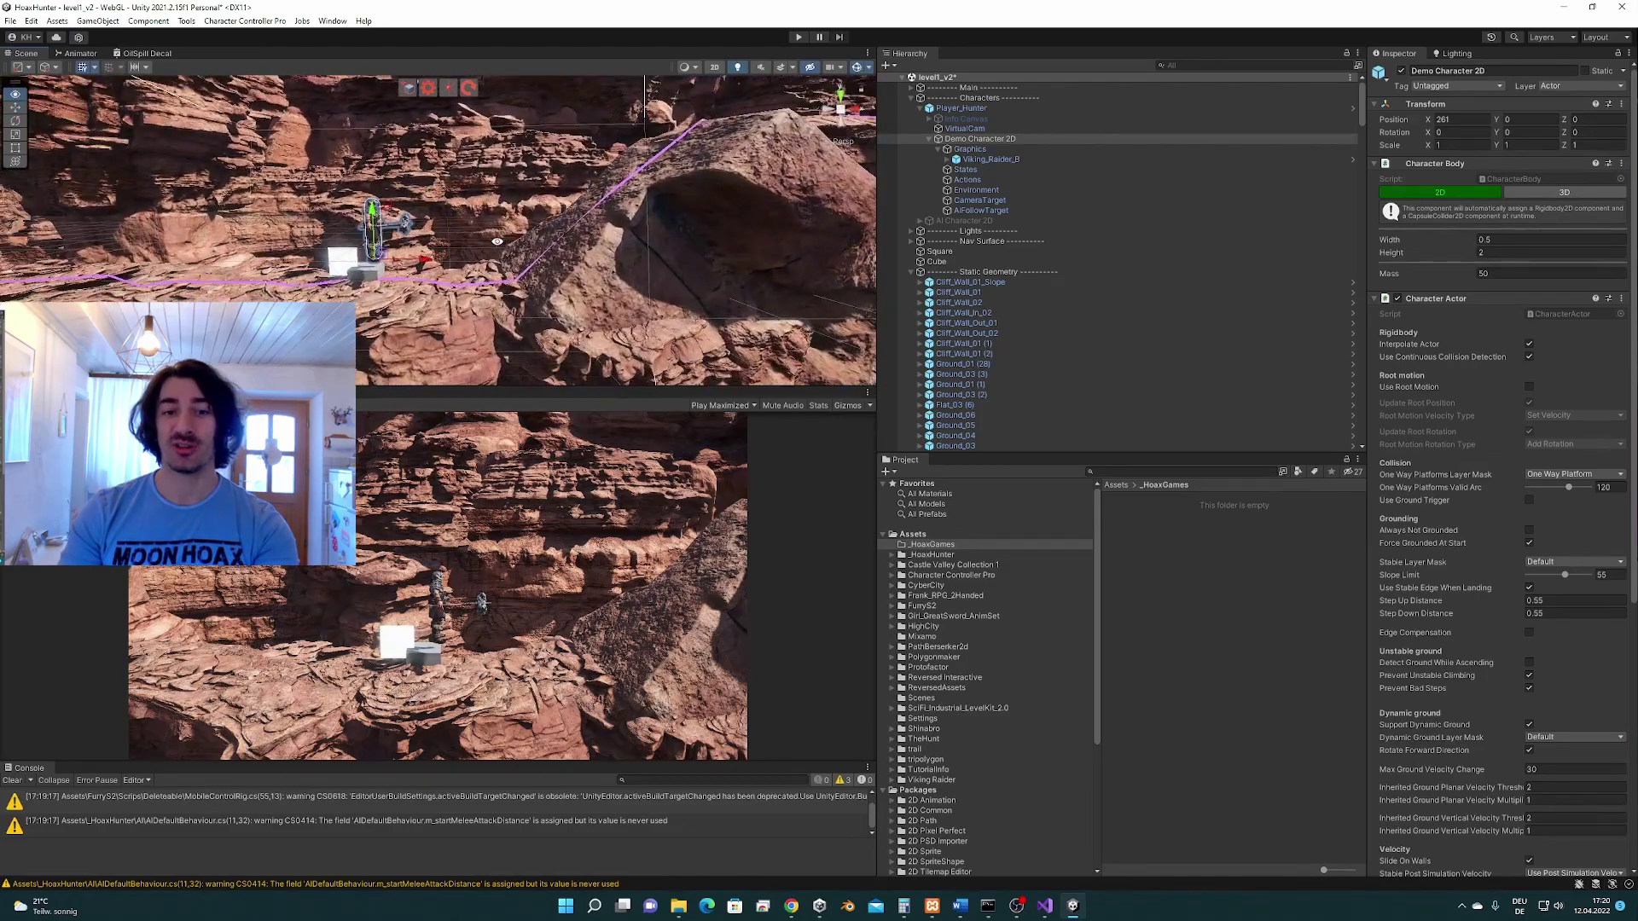
alt+drag(651, 254, 609, 248)
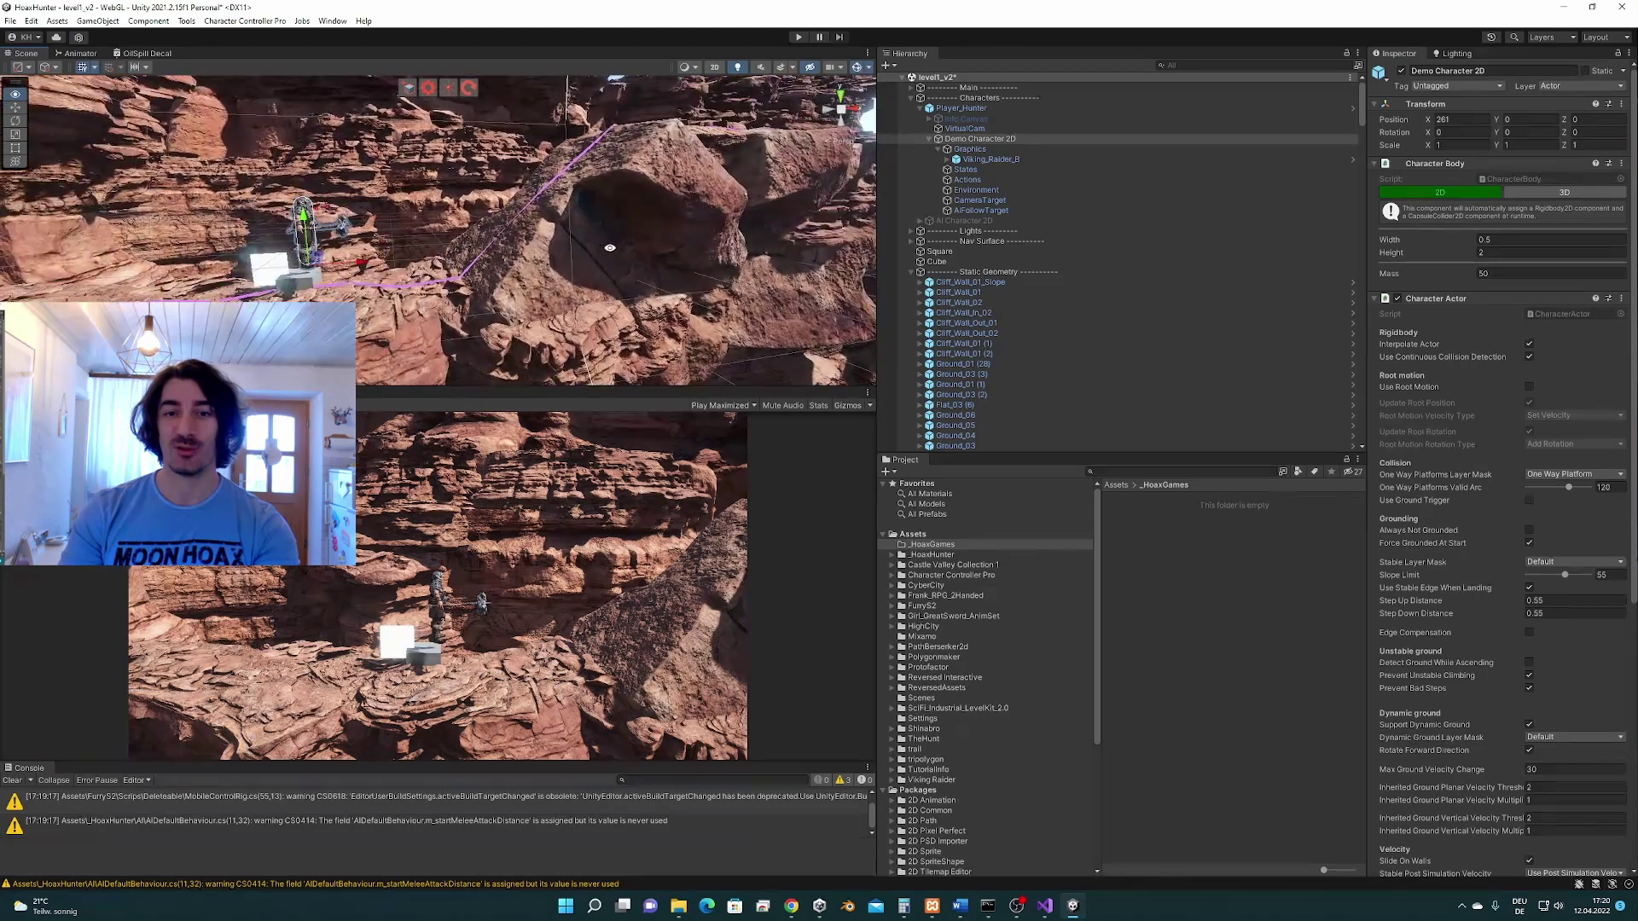
alt+drag(499, 270, 575, 248)
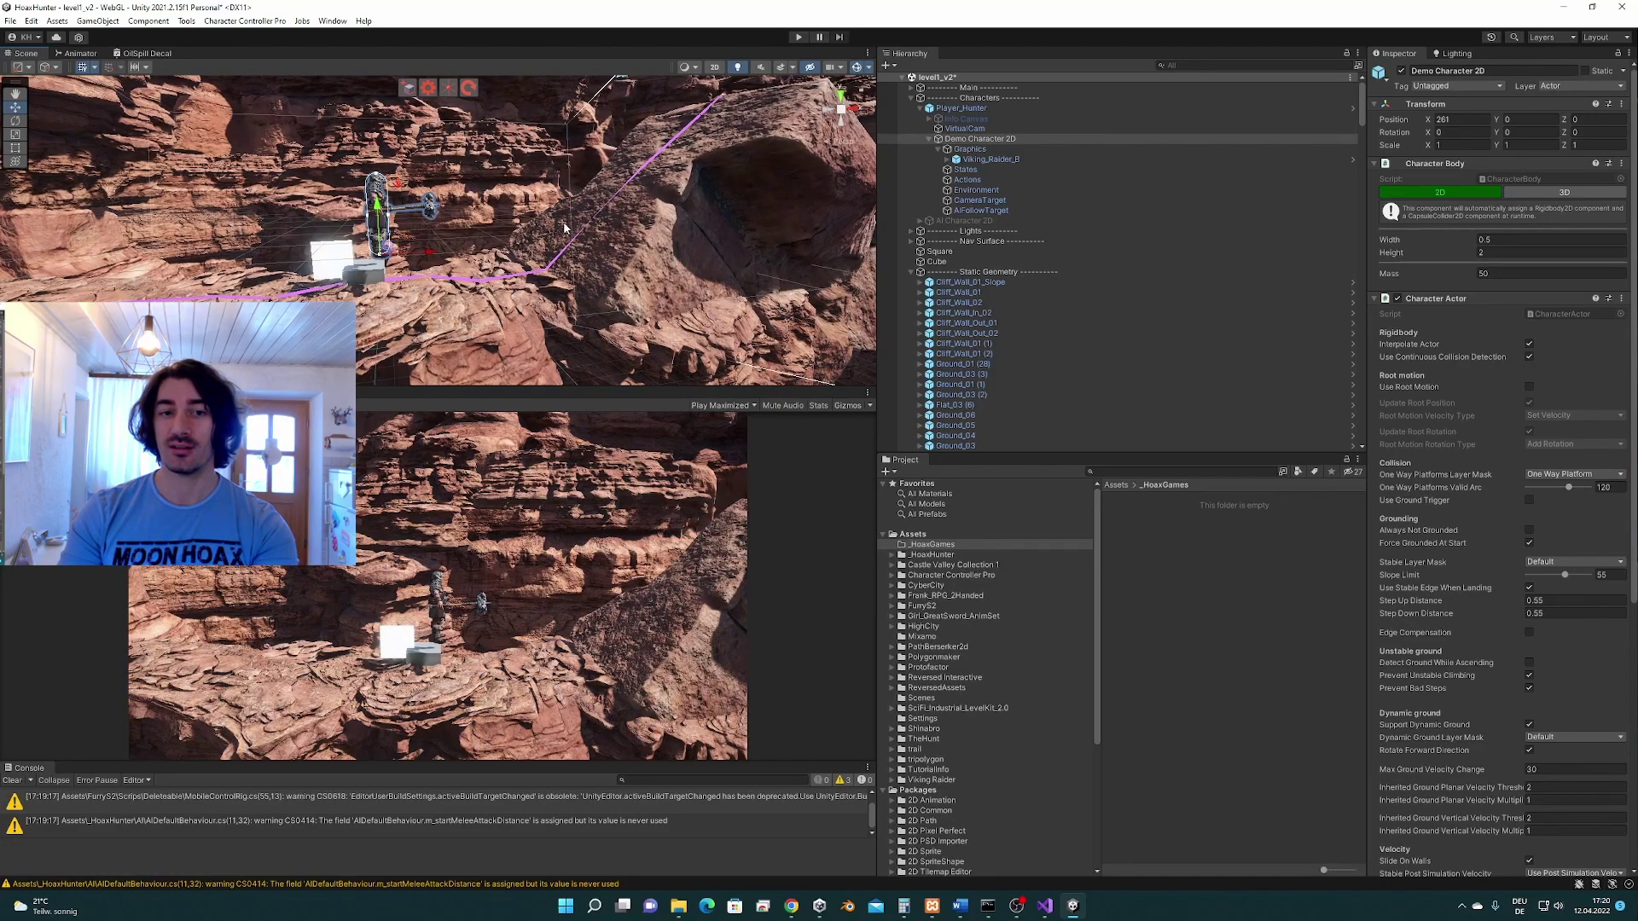
alt+drag(531, 218, 600, 168)
alt+drag(432, 253, 559, 219)
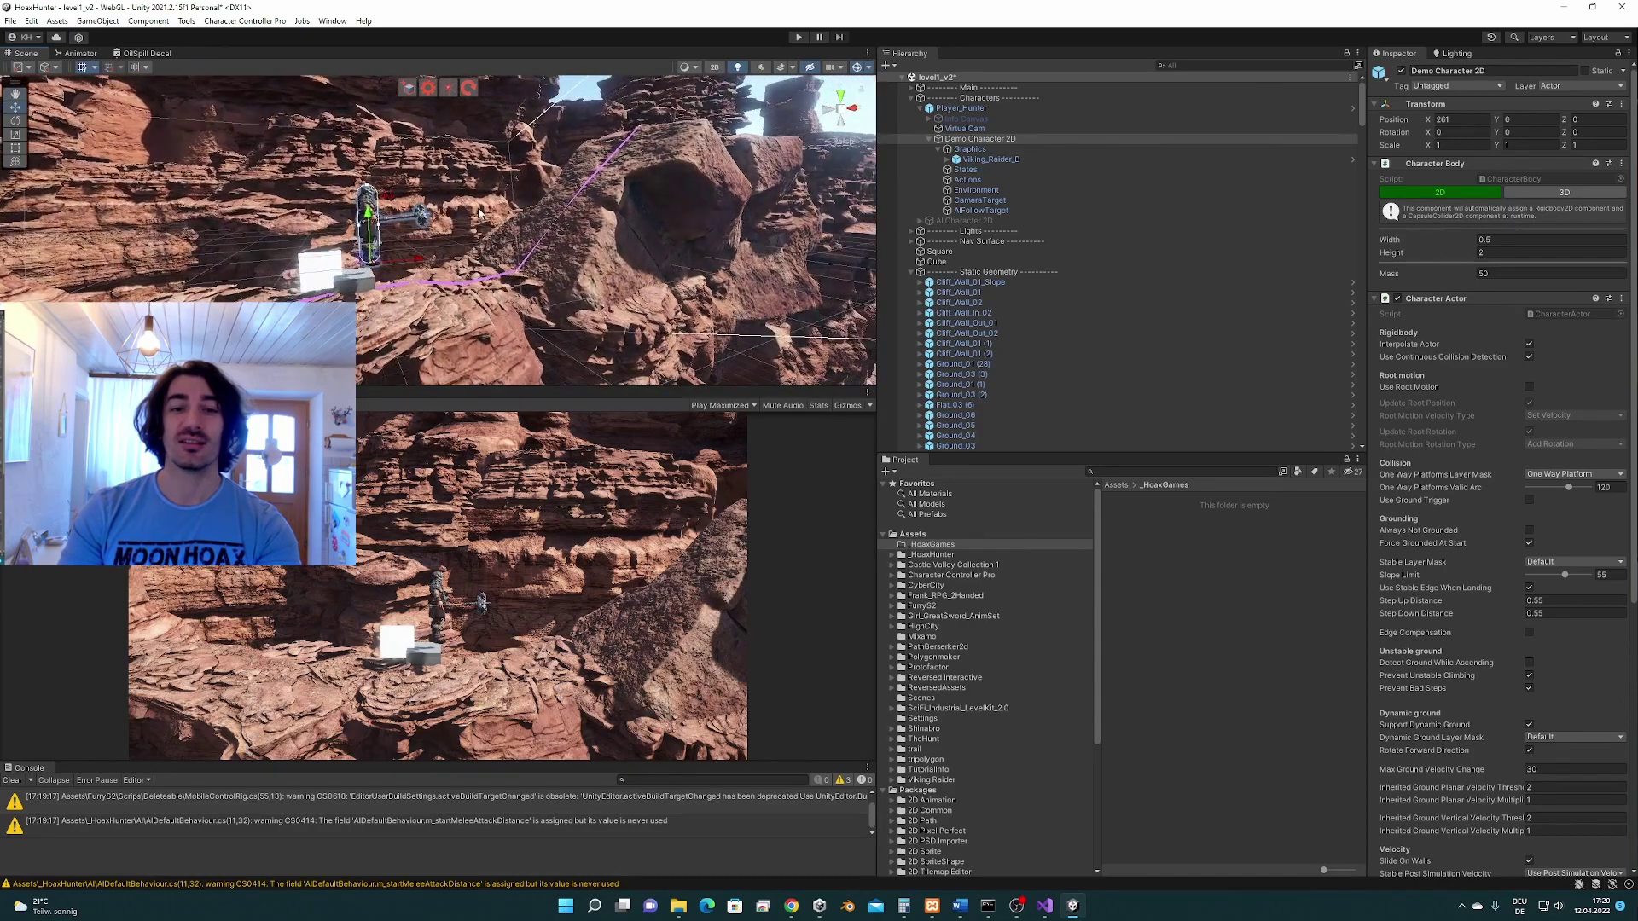
alt+drag(374, 264, 337, 194)
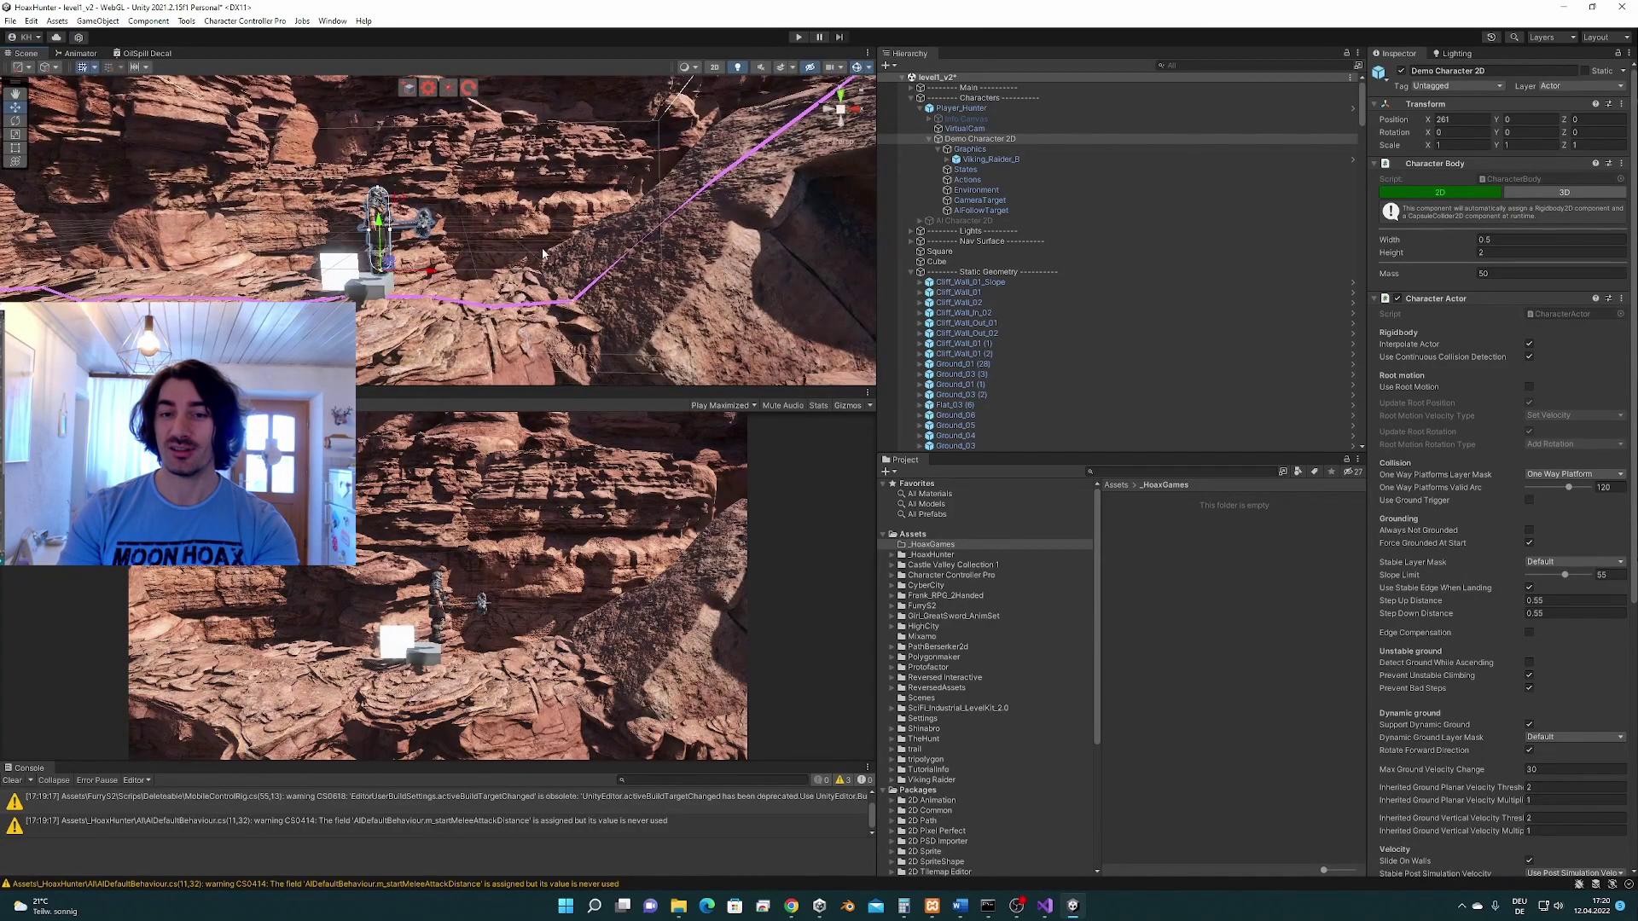
alt+drag(543, 253, 464, 270)
alt+drag(576, 254, 536, 259)
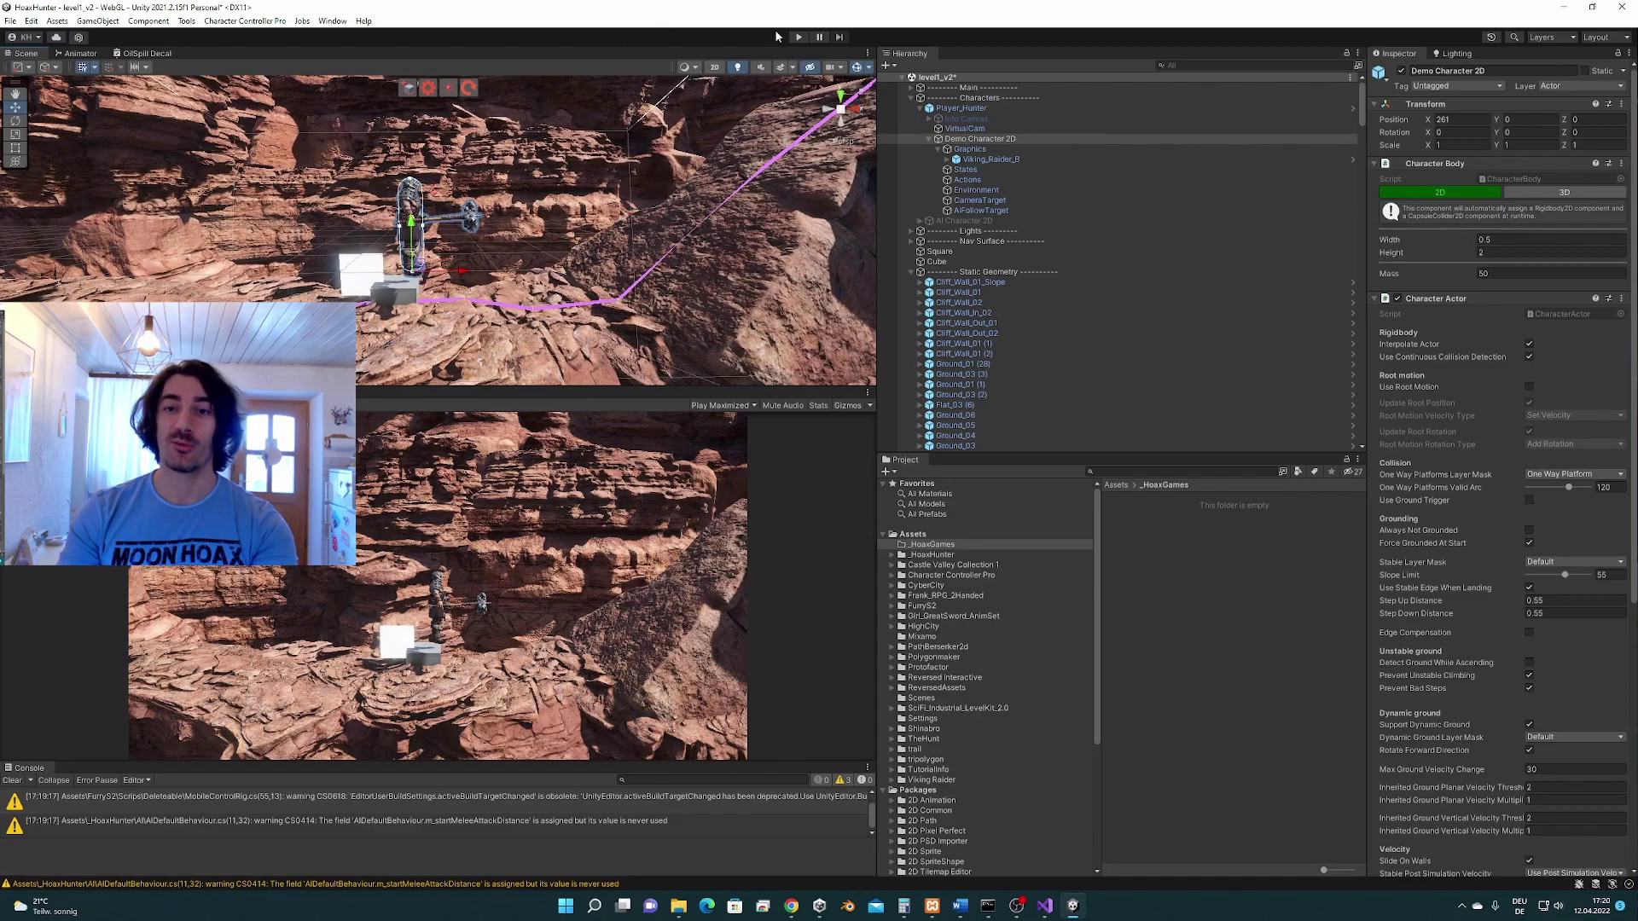
click(799, 38)
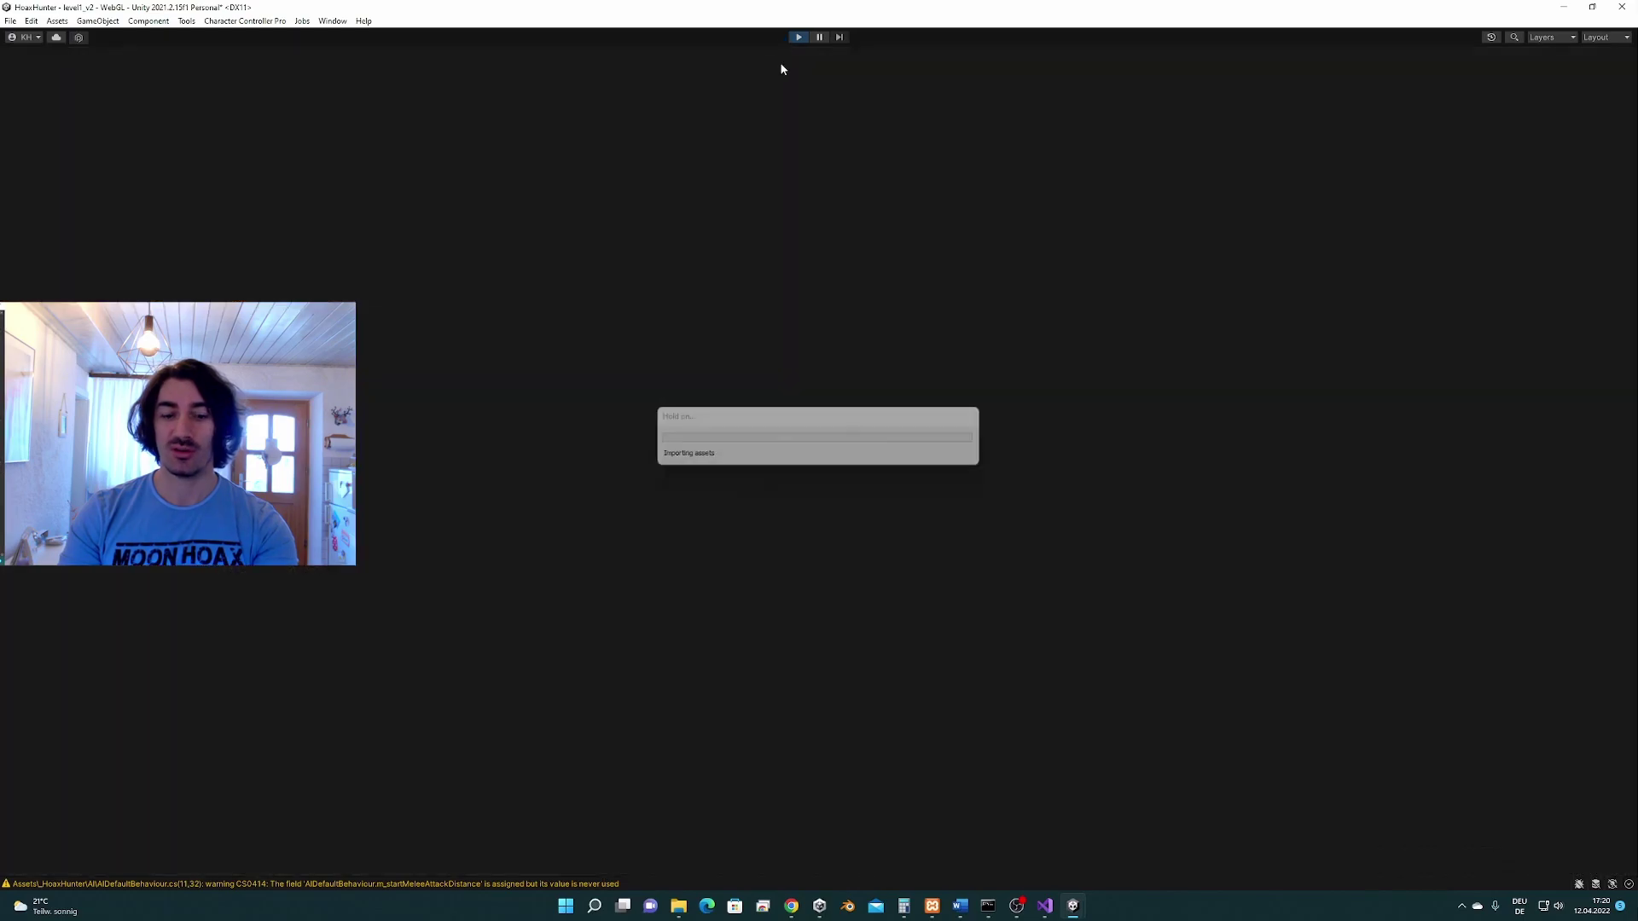
key(d)
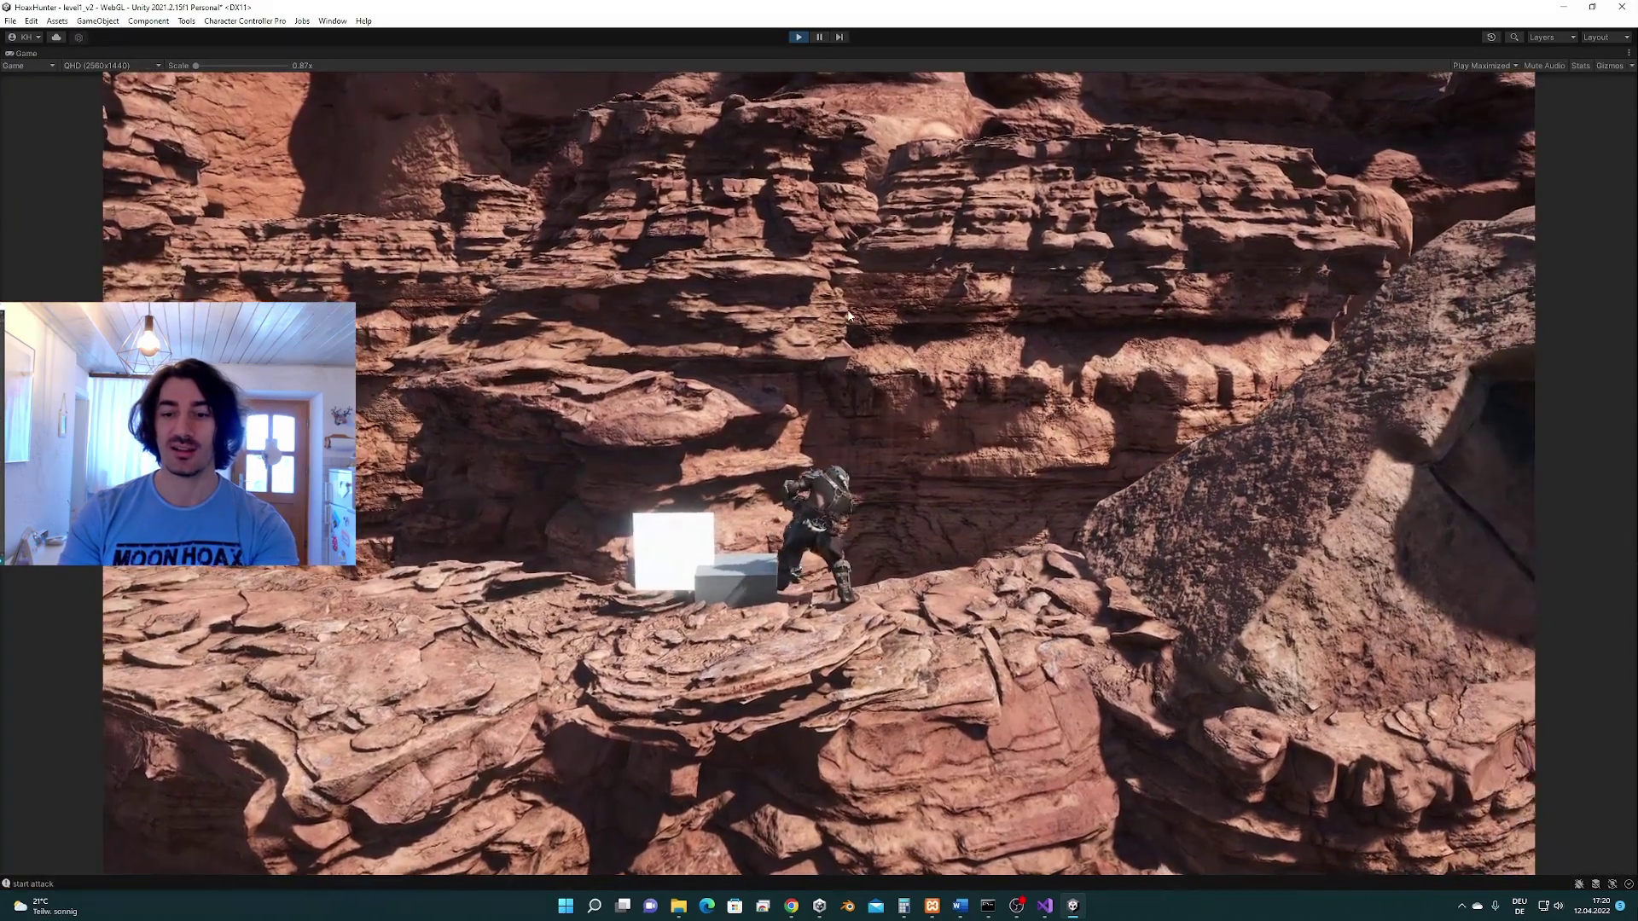
key(a)
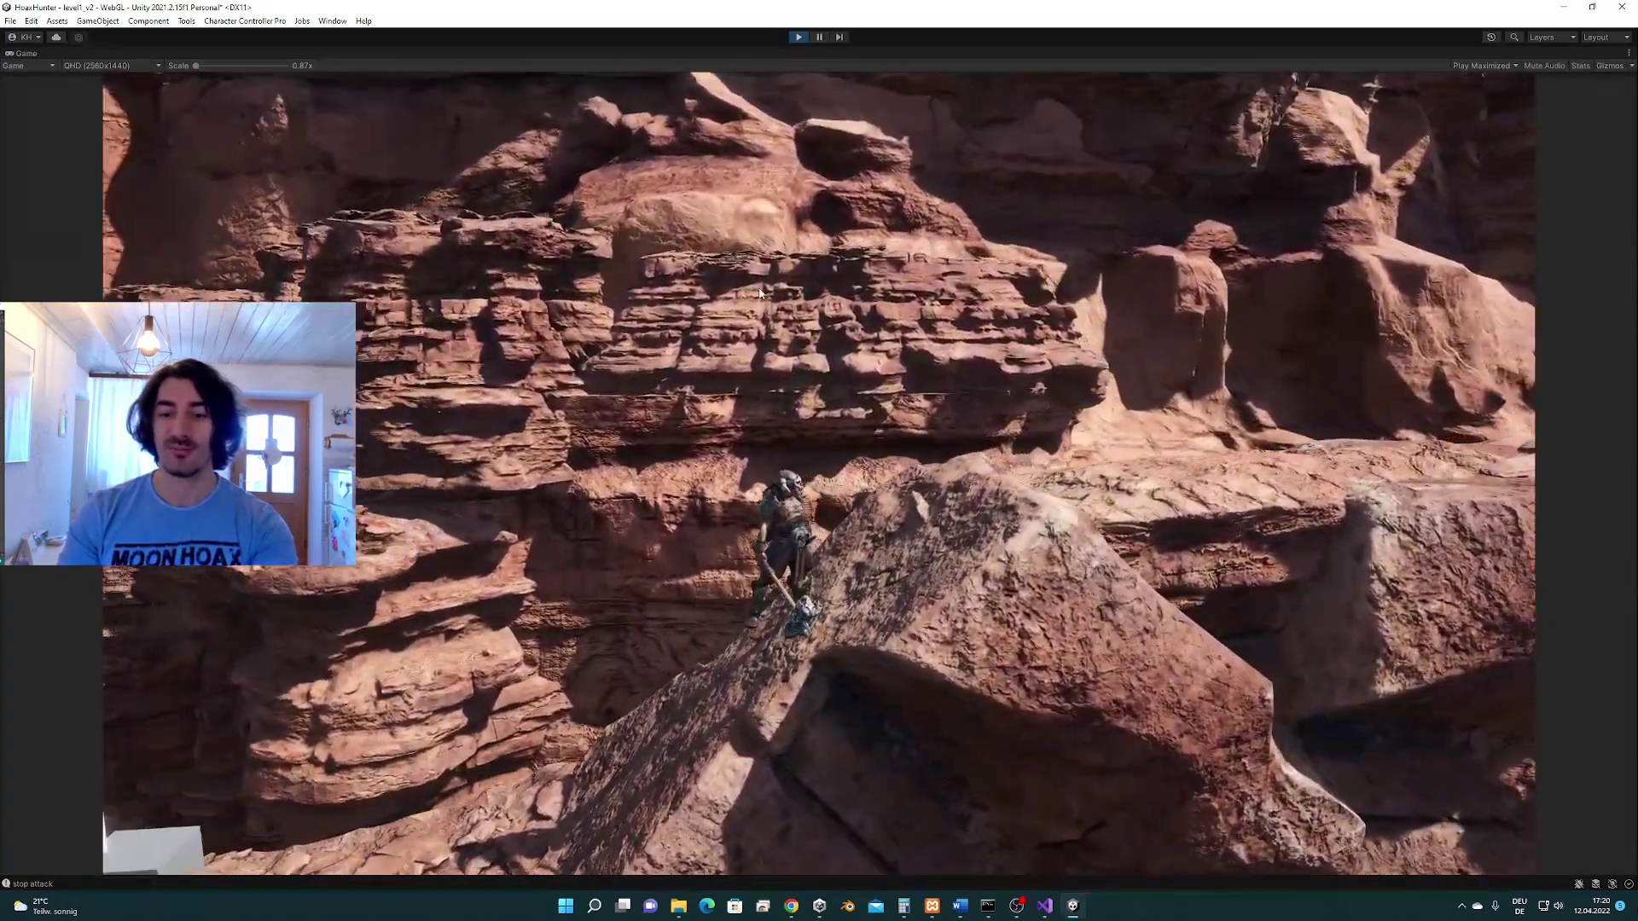
key(d)
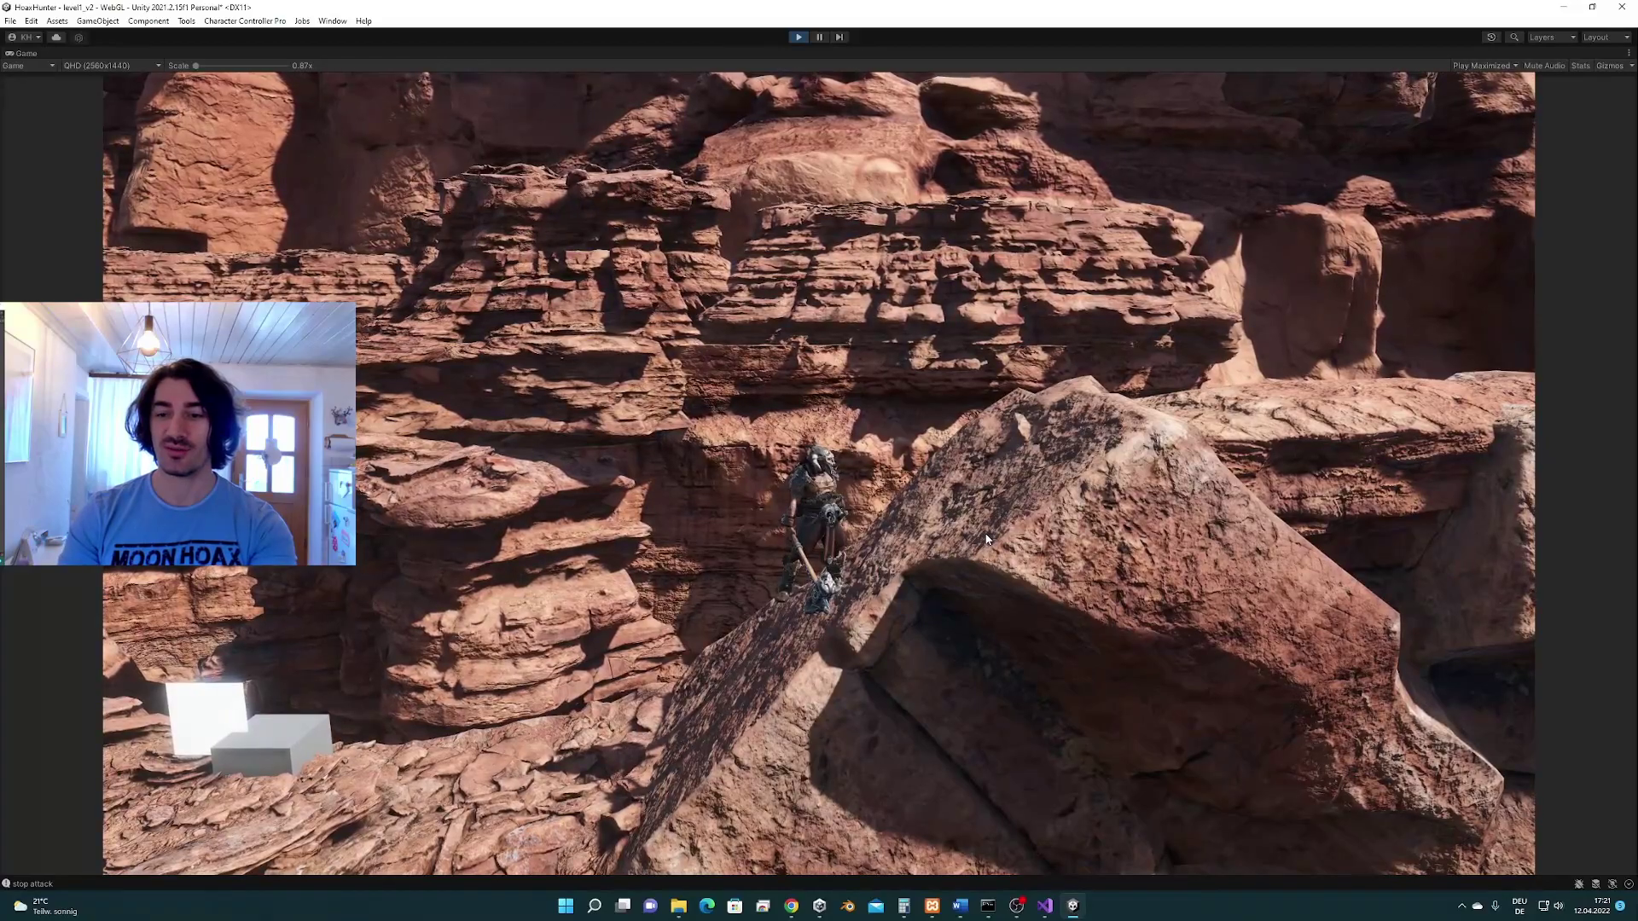
key(a)
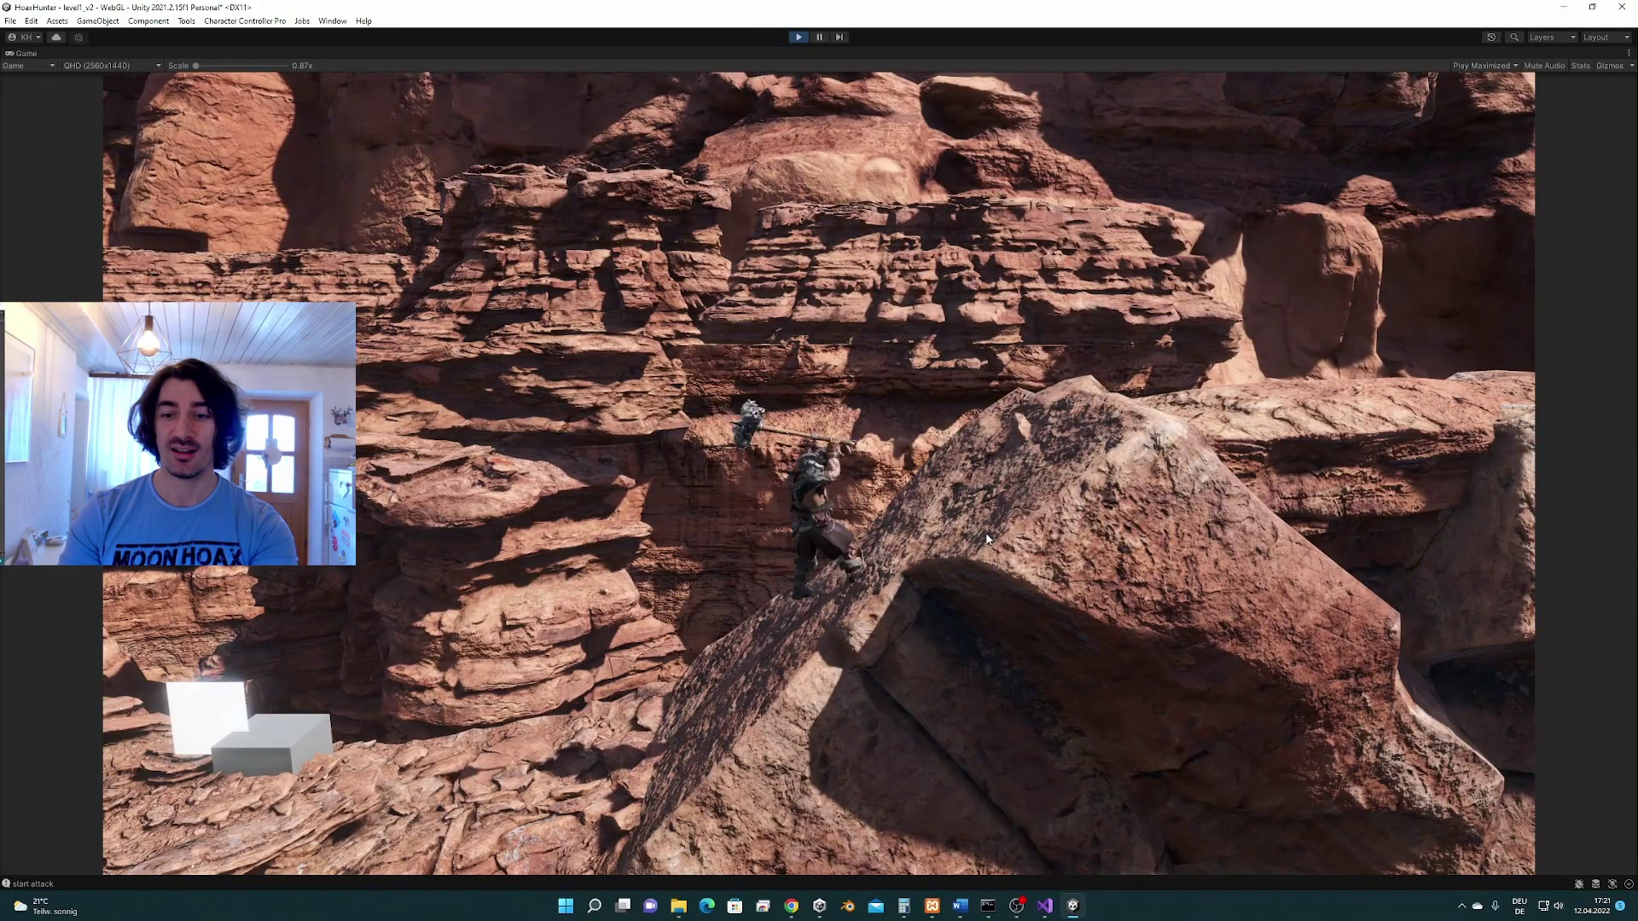
key(a)
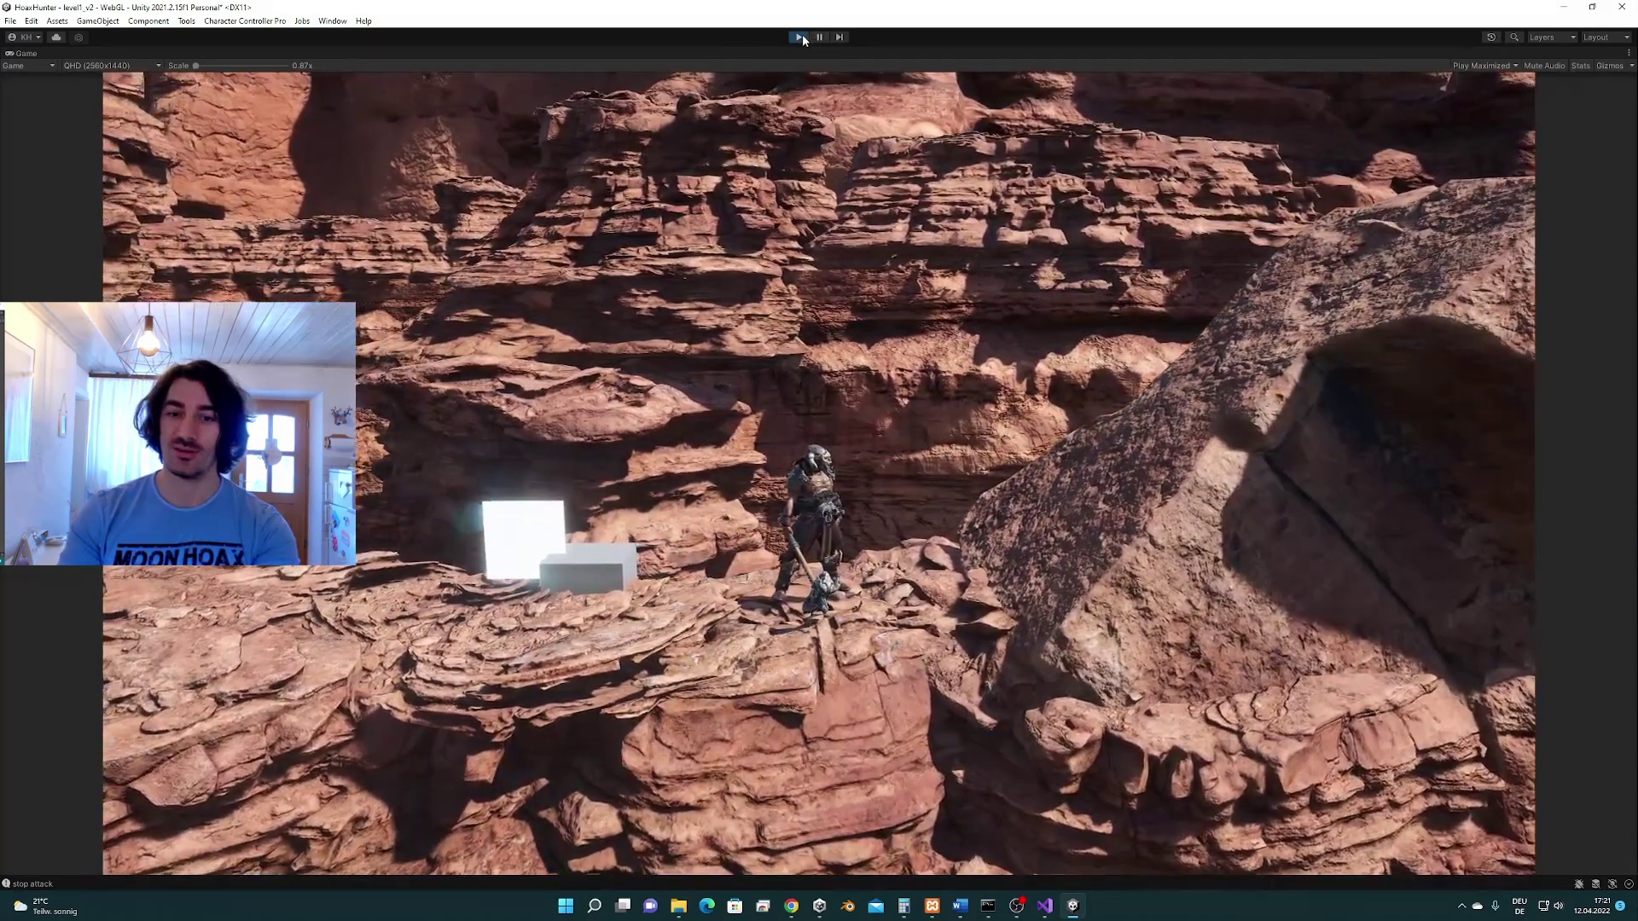
Step: Stop the game and import every file from the custom package iStep.unitypackage
click(800, 38)
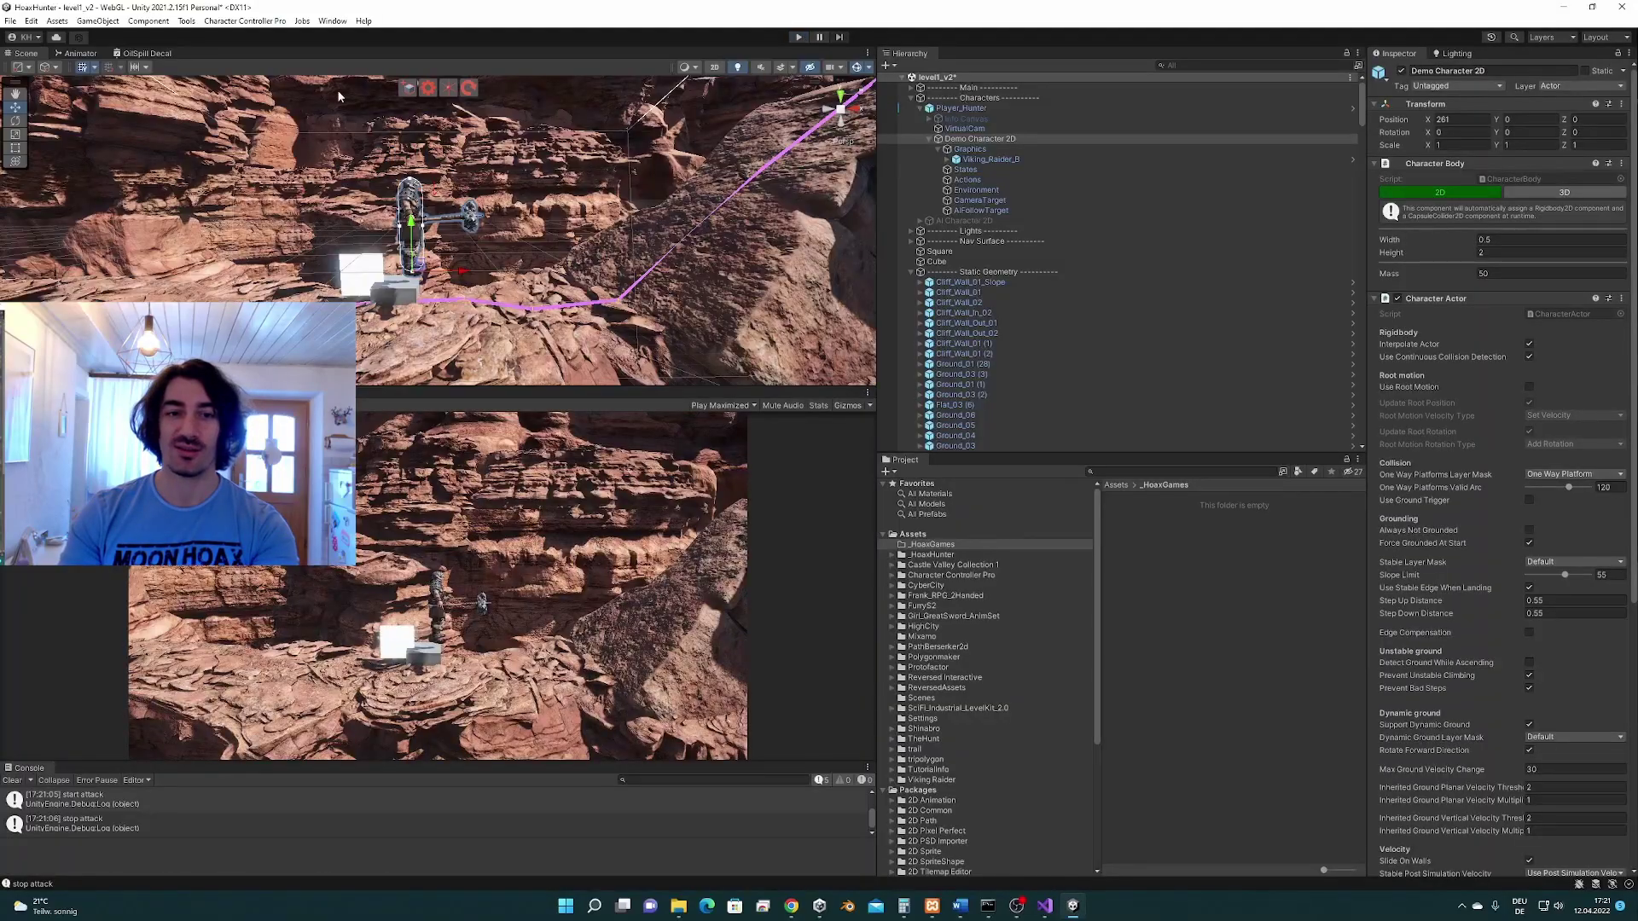
click(58, 21)
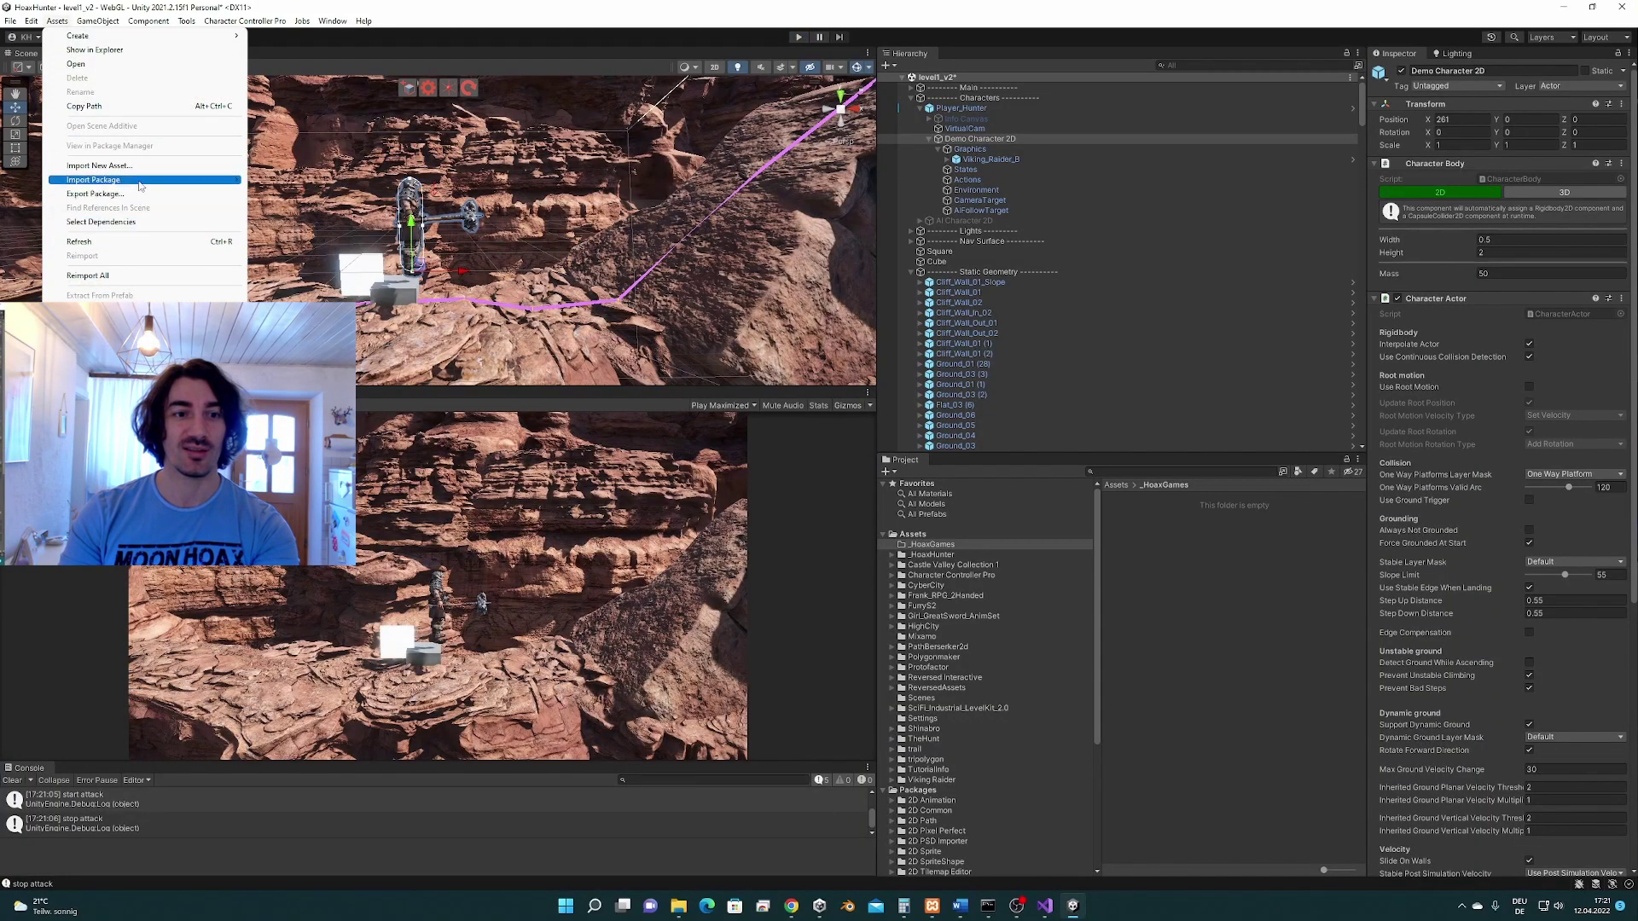
click(303, 180)
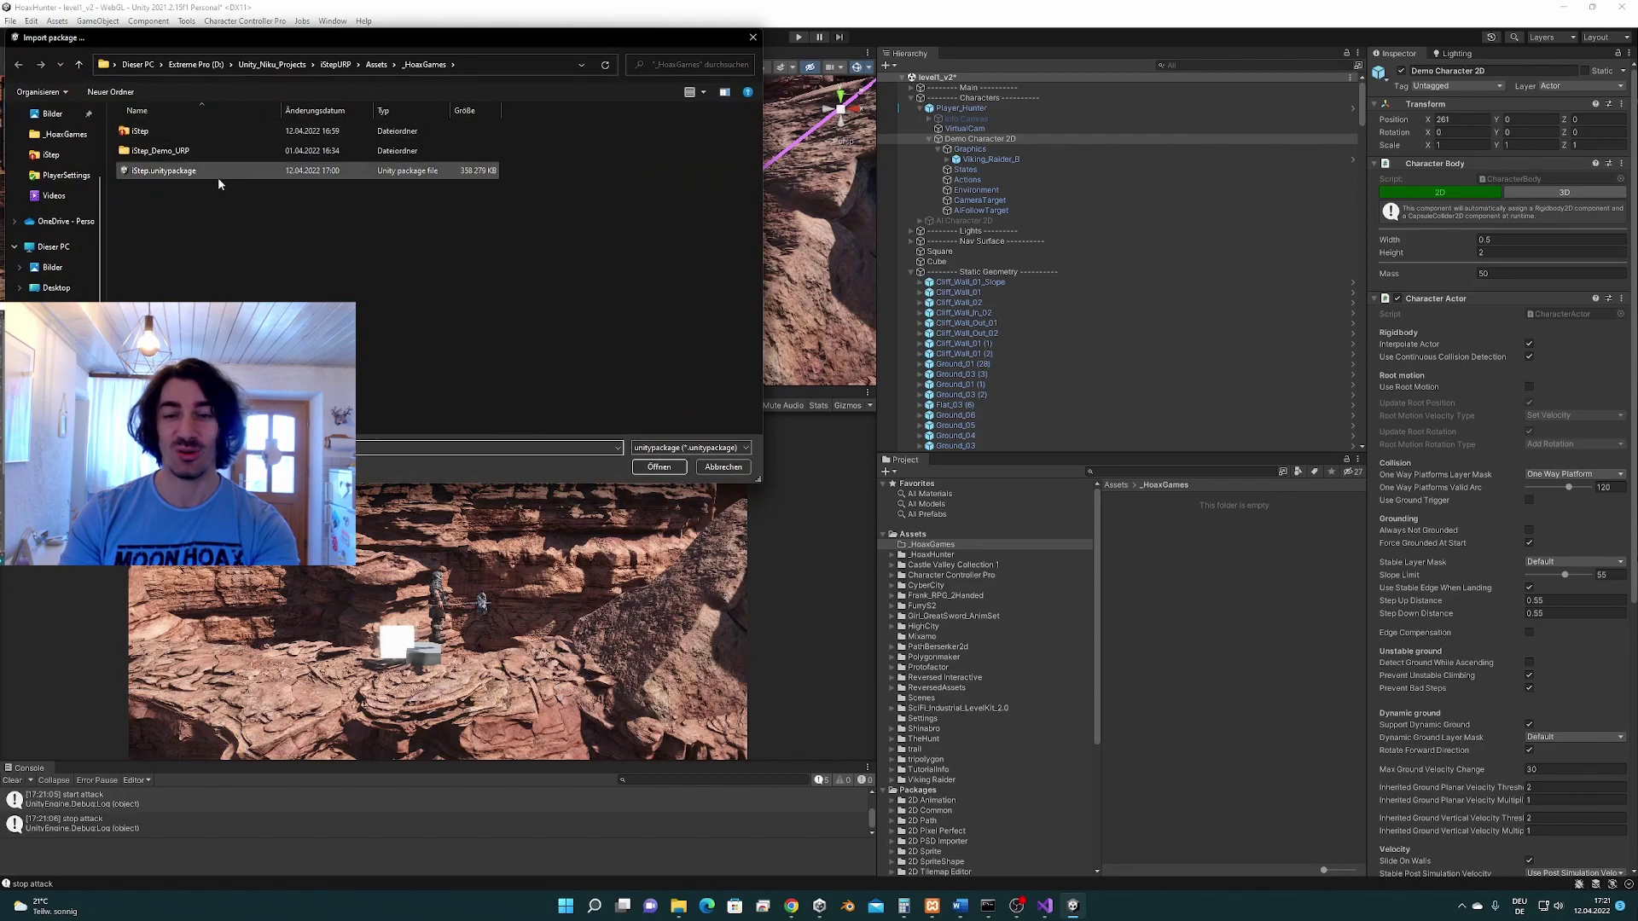
drag(589, 43, 659, 126)
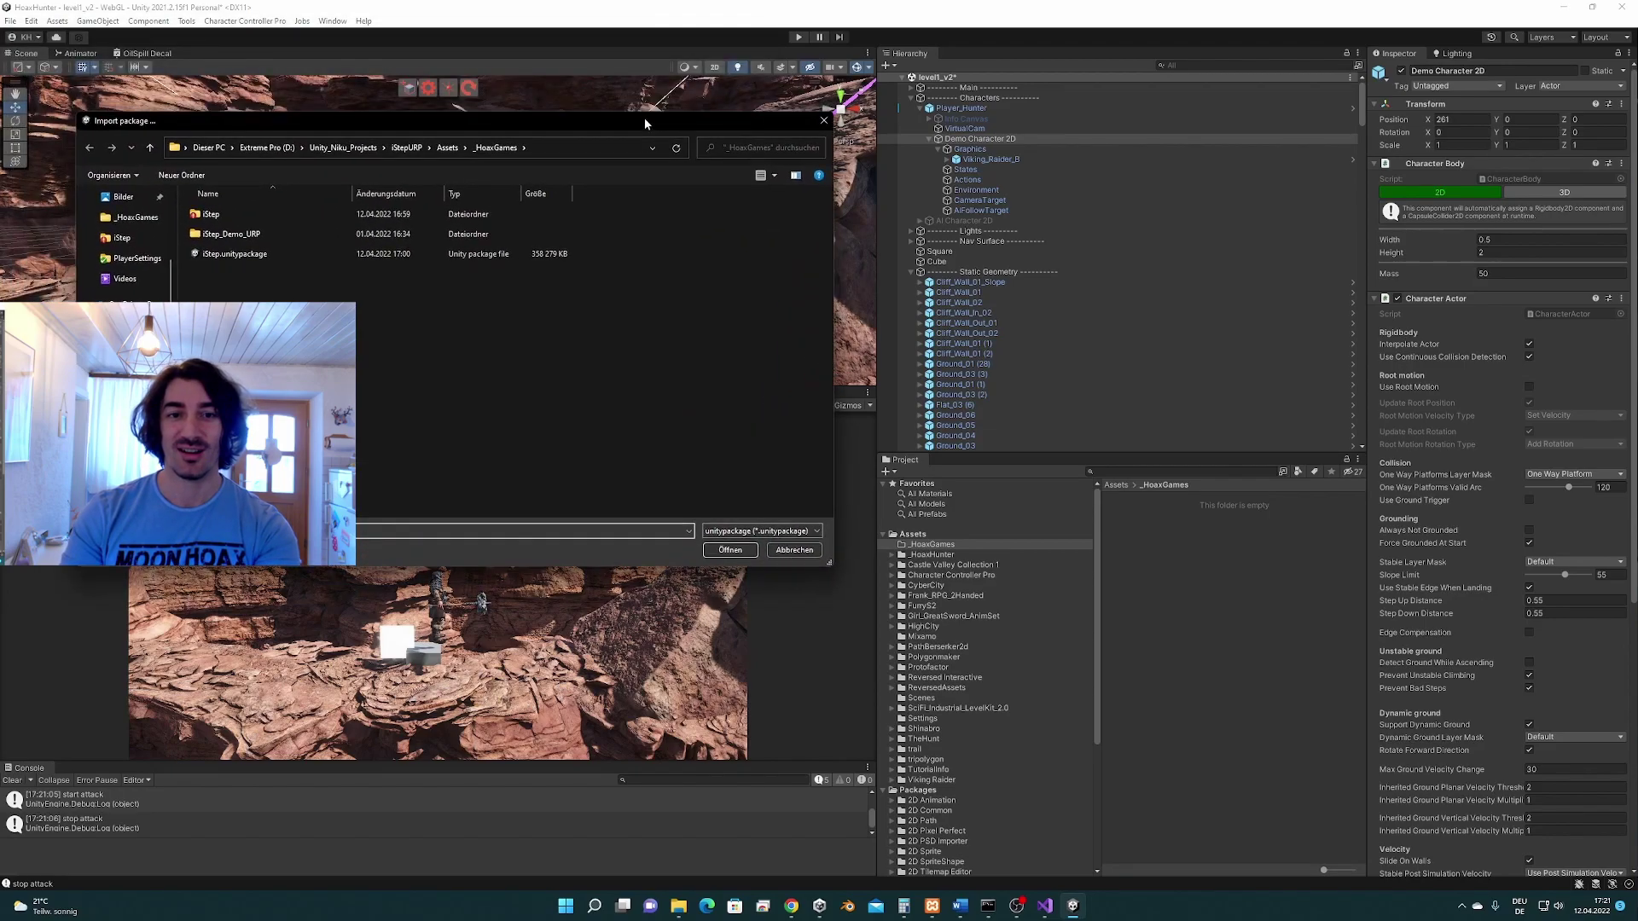
double_click(235, 255)
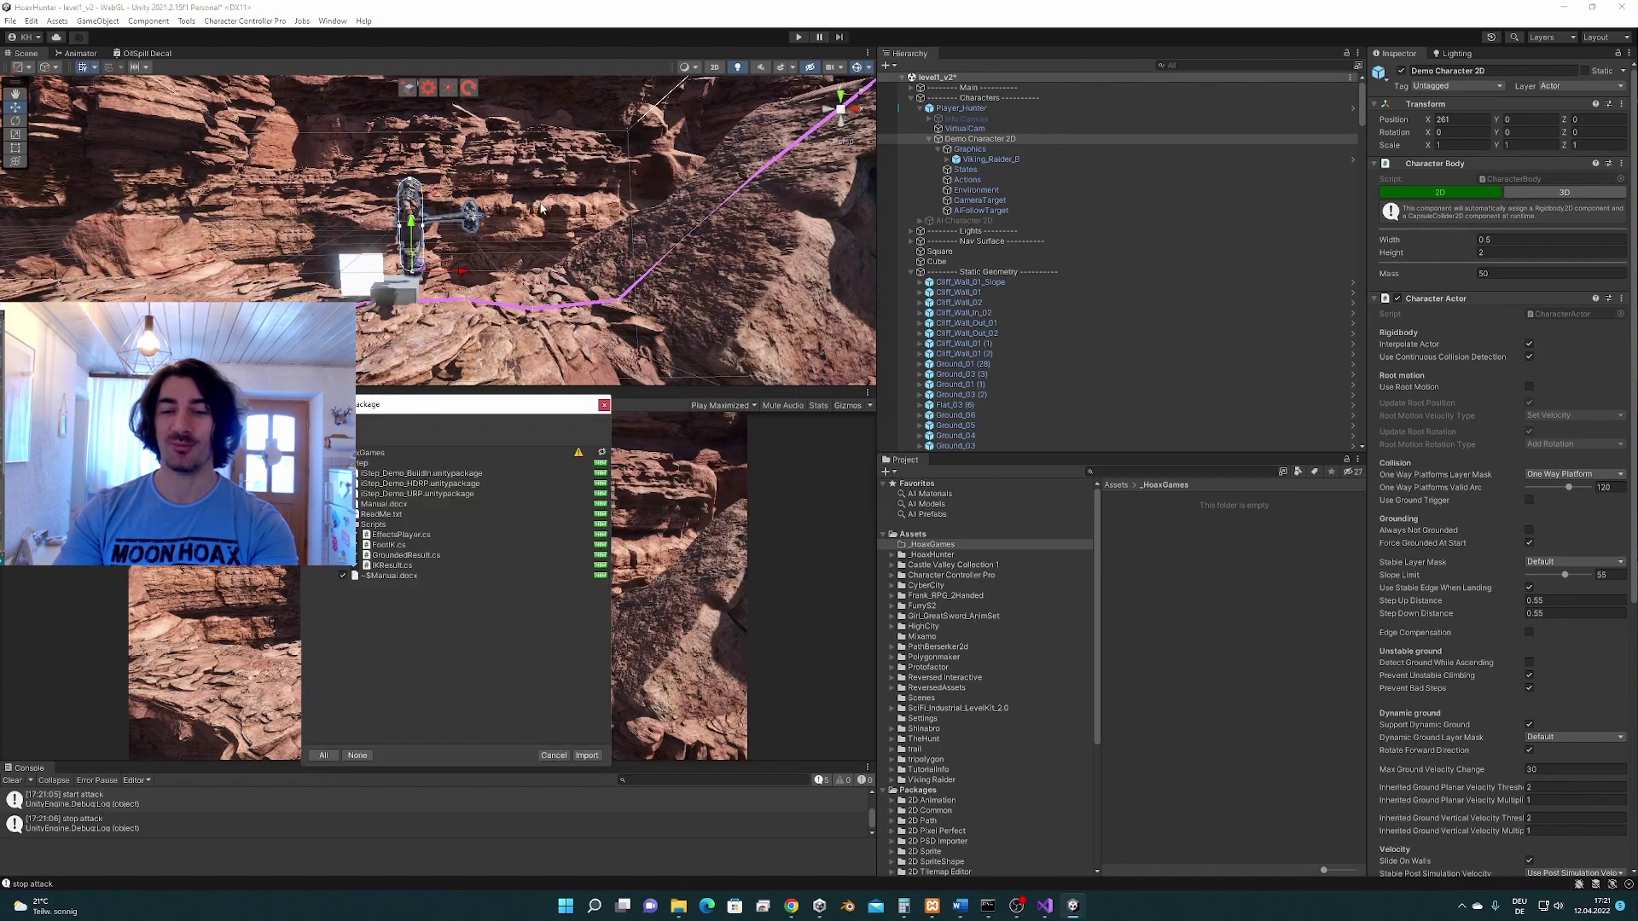
click(588, 756)
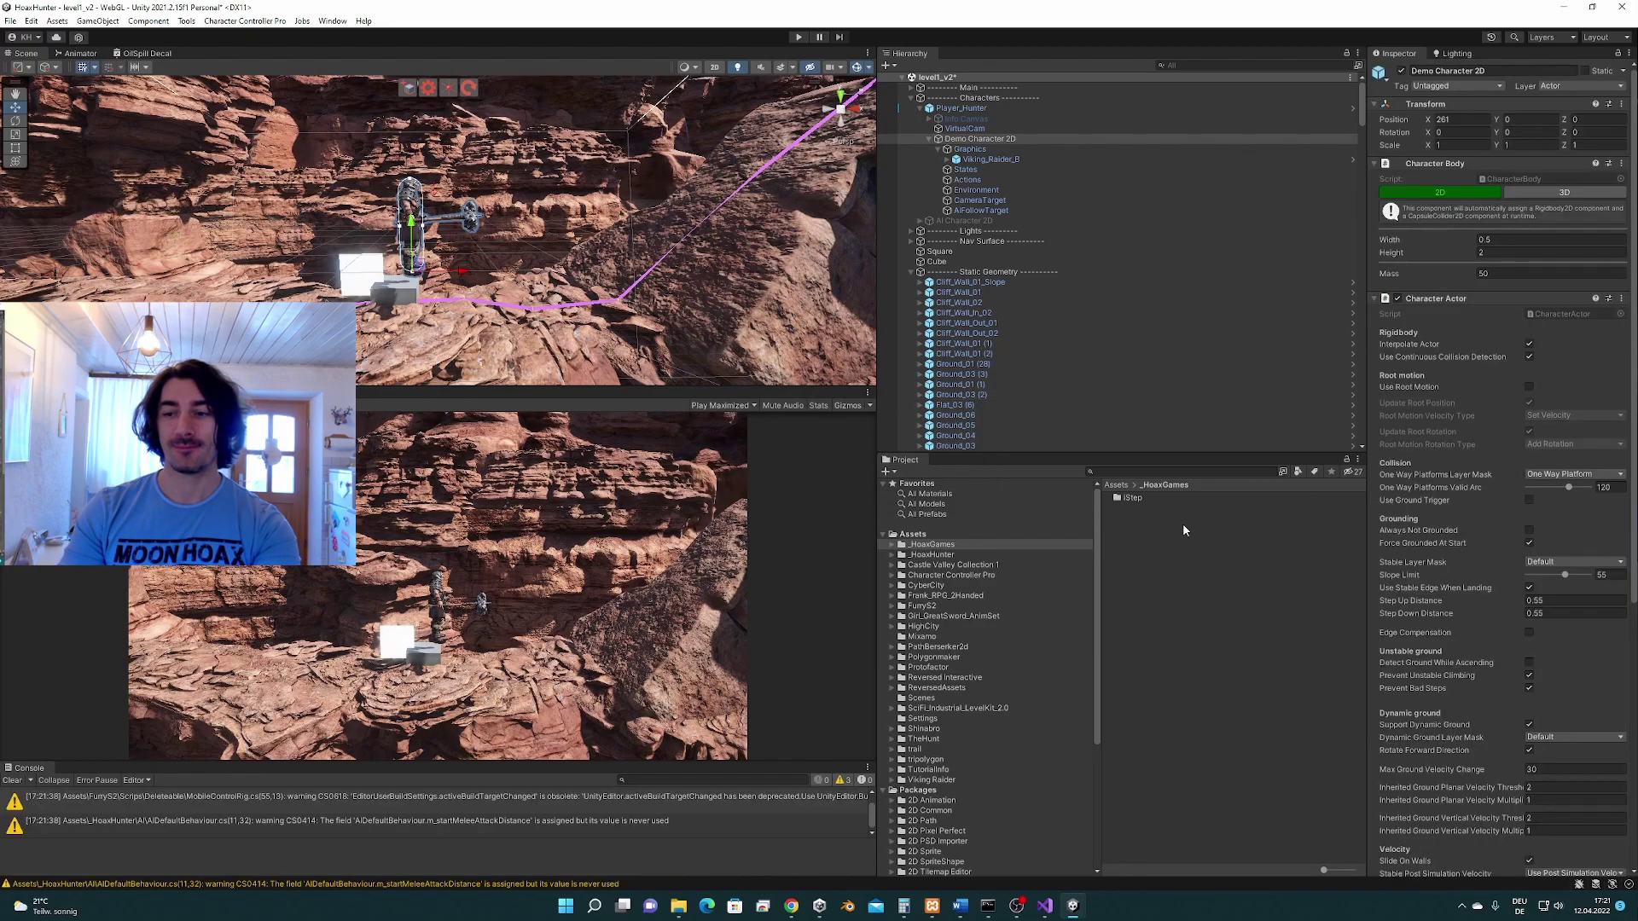
Step: Open the iStep Scripts folder, then select and frame Viking_Raider_B in the Scene view
double_click(1133, 498)
double_click(1135, 499)
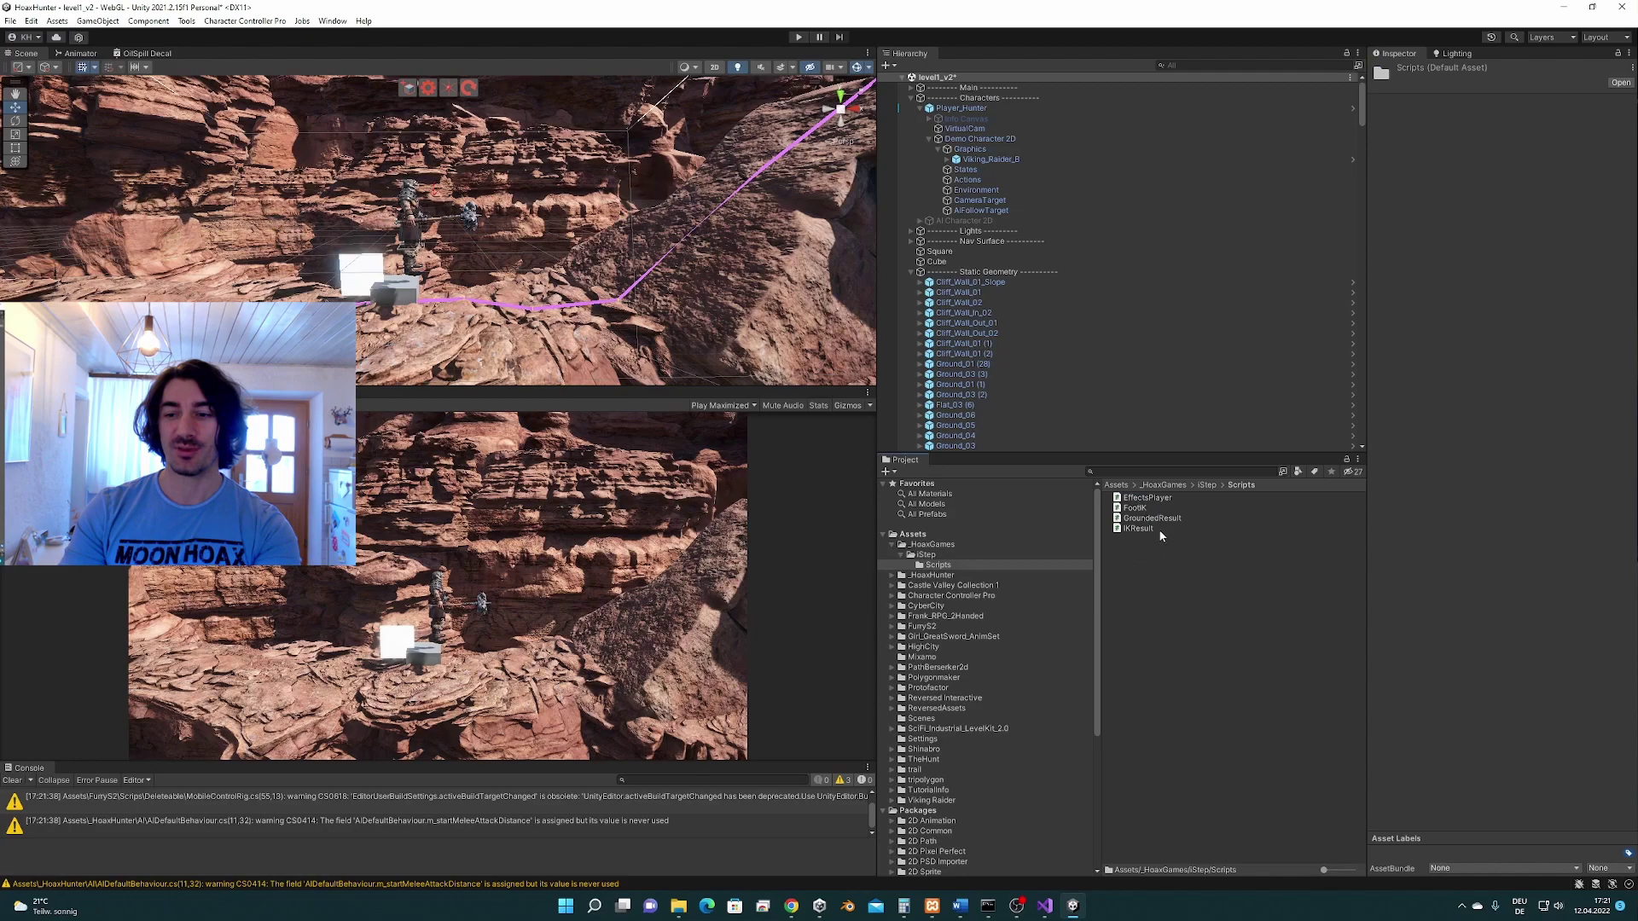
click(988, 161)
key(f)
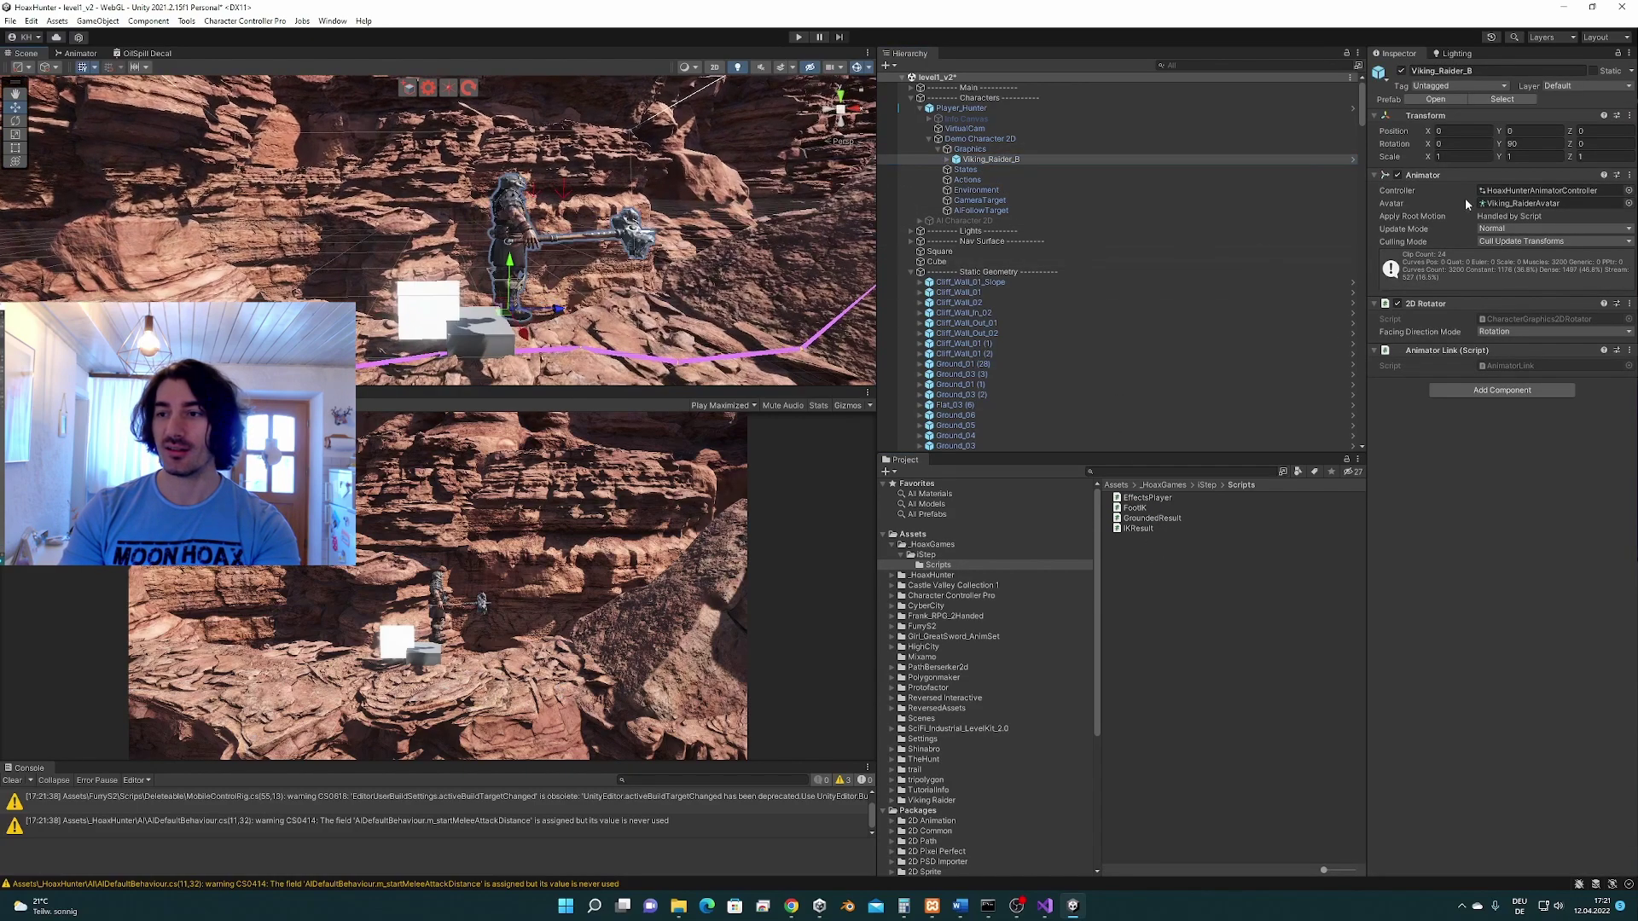
right_drag(653, 241, 529, 283)
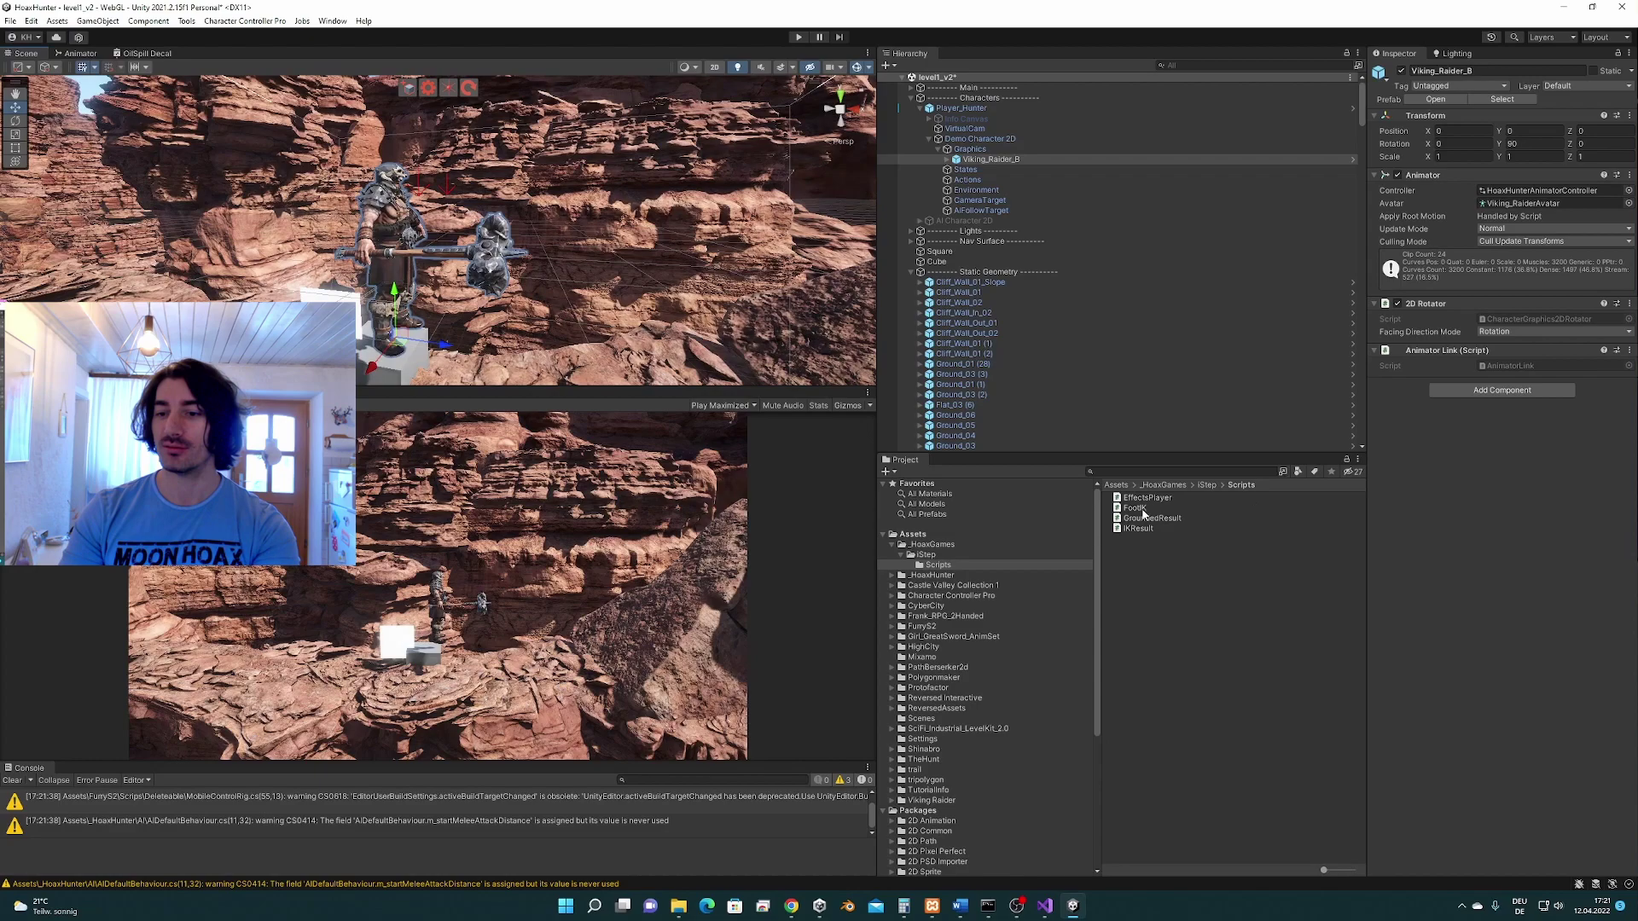
Step: Add the FootIK script to Viking_Raider_B and review its Foot IK settings
drag(1135, 507, 1568, 446)
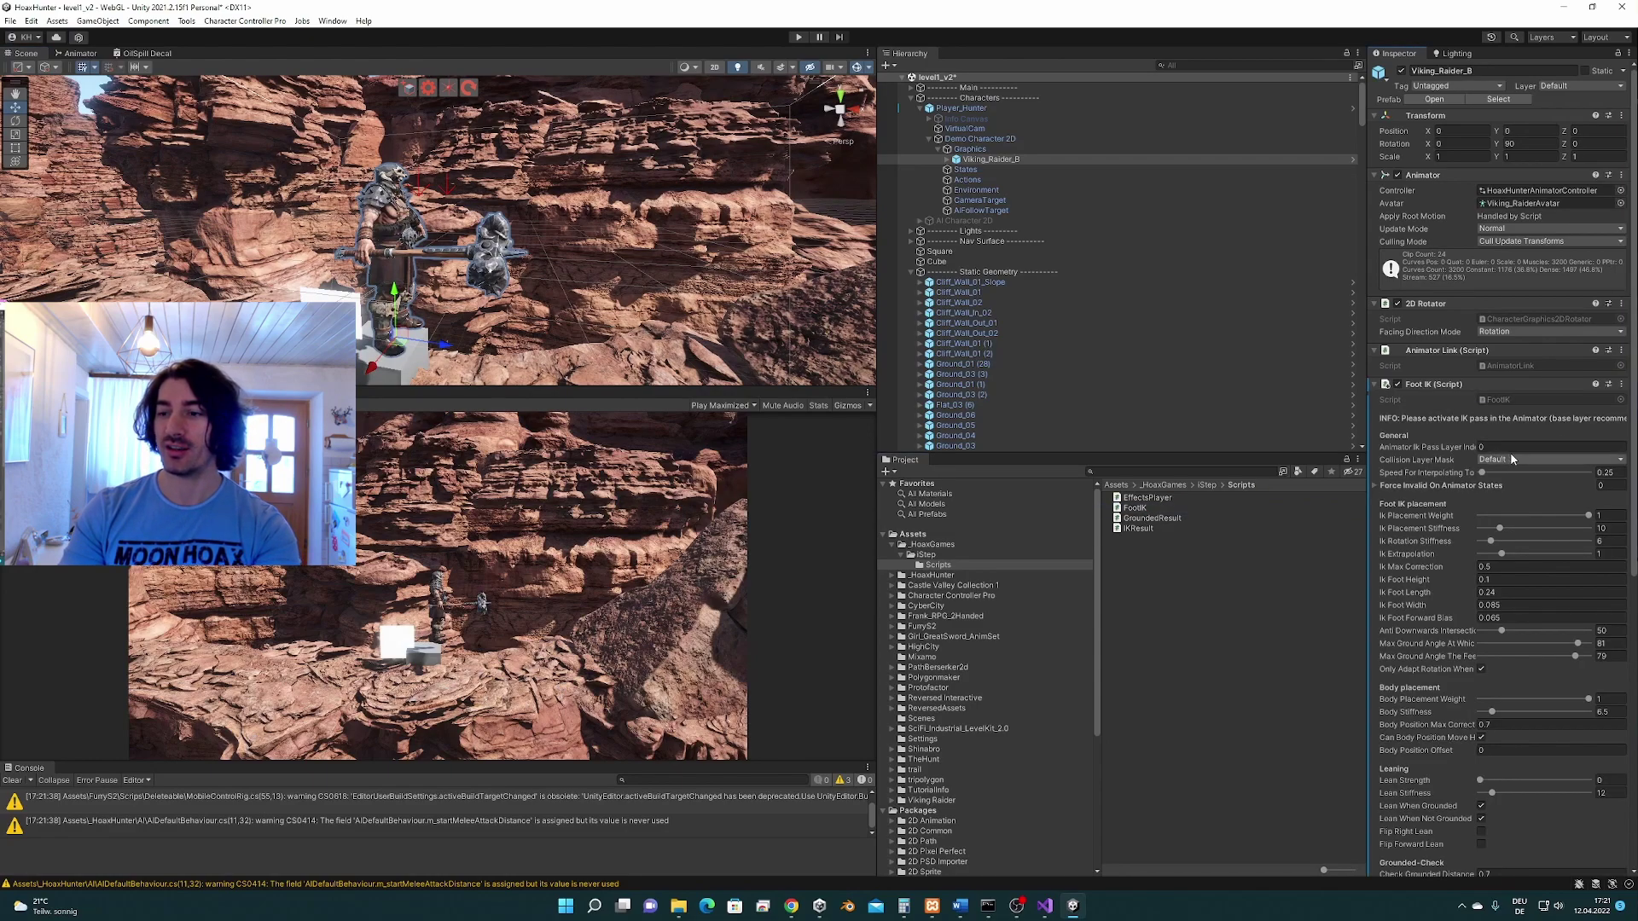
scroll(1526, 458, down, 5)
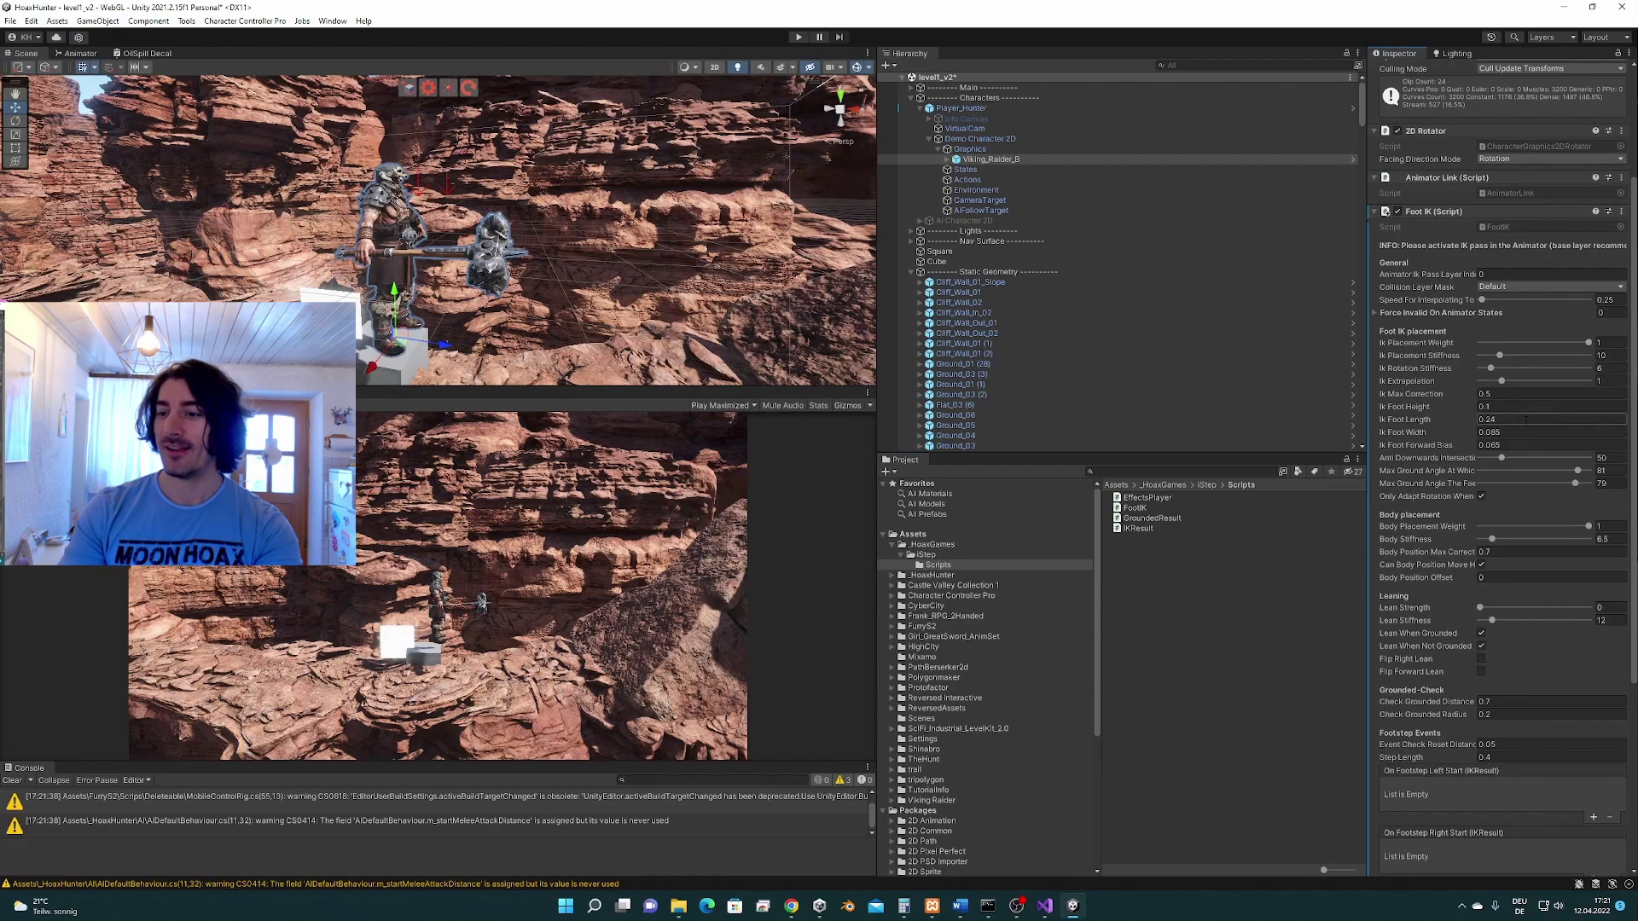
scroll(1507, 421, down, 4)
scroll(1500, 491, down, 1)
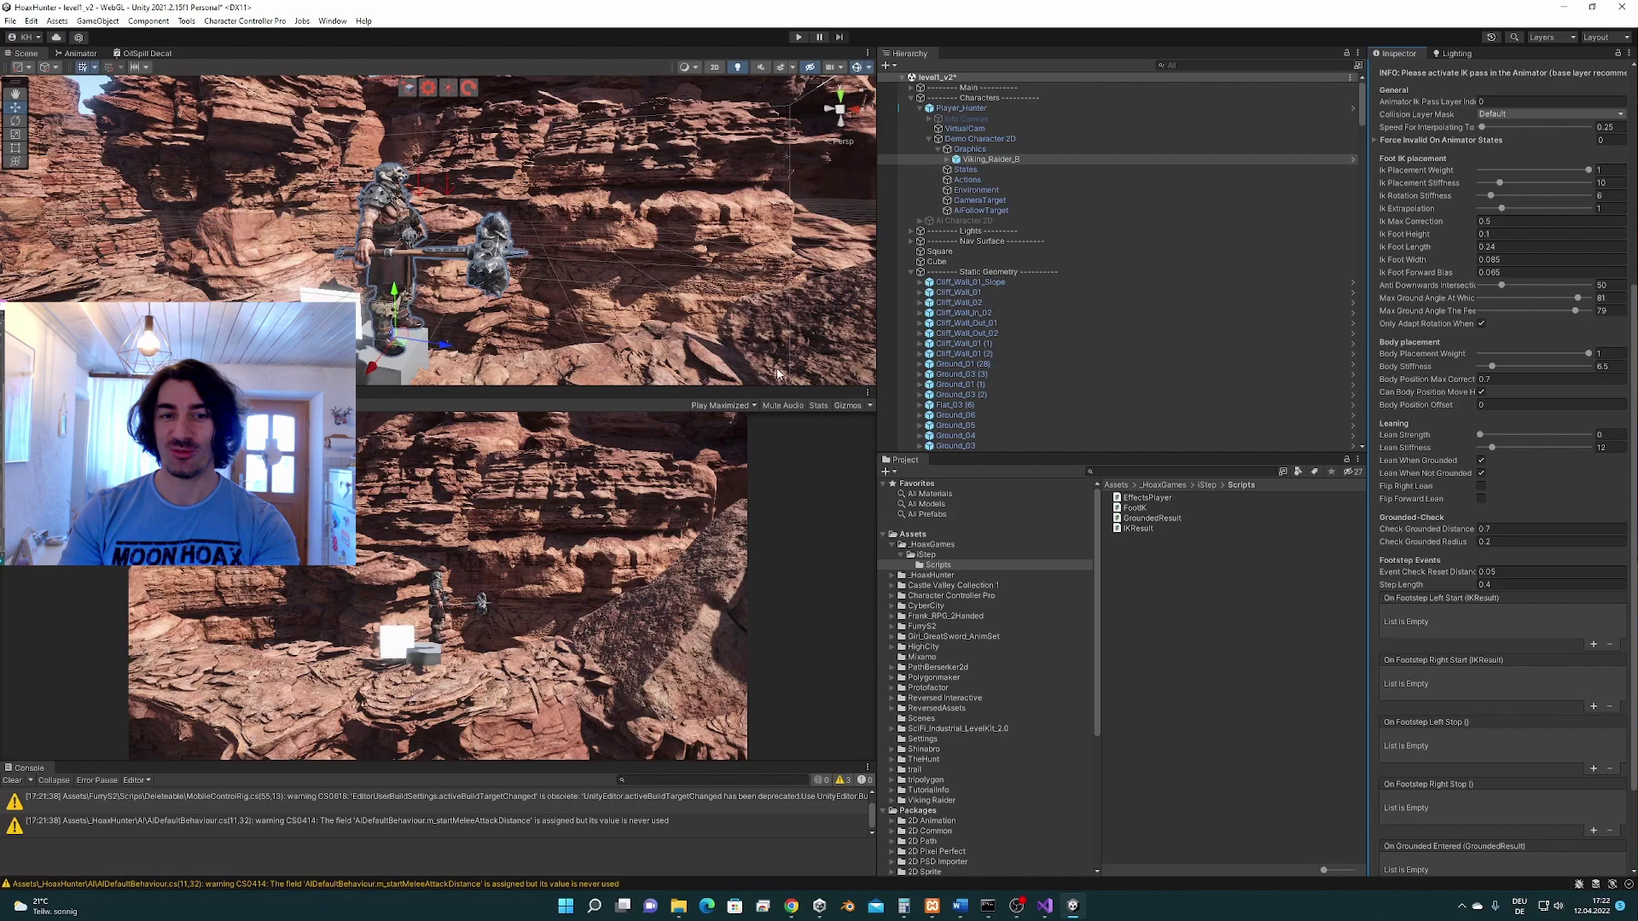
scroll(1416, 358, up, 2)
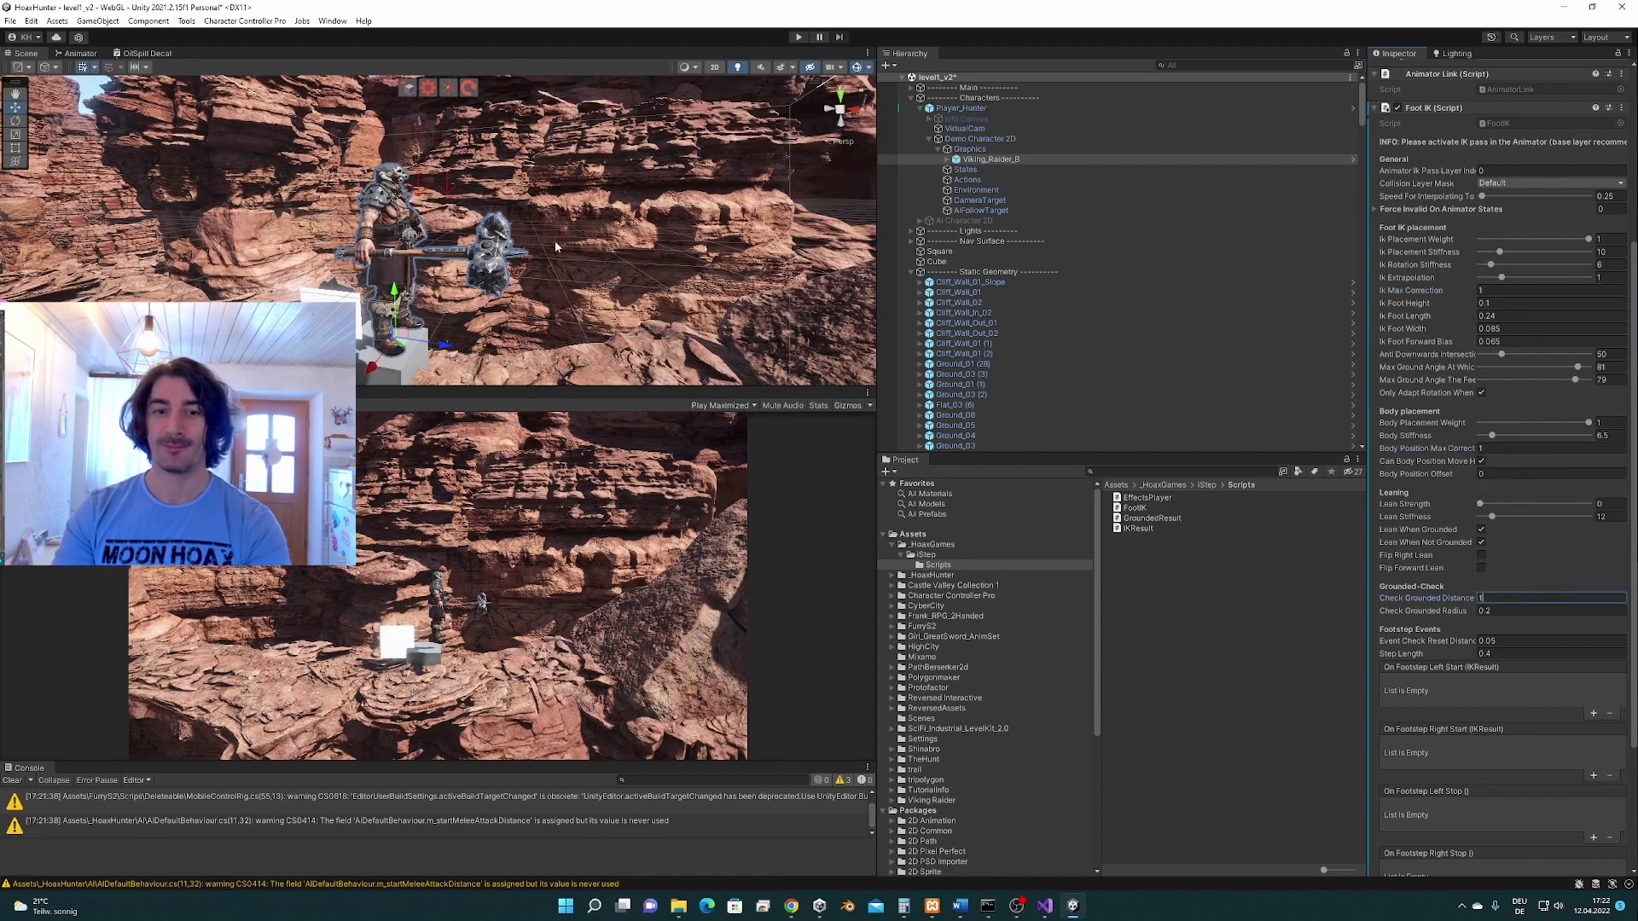
scroll(556, 246, up, 3)
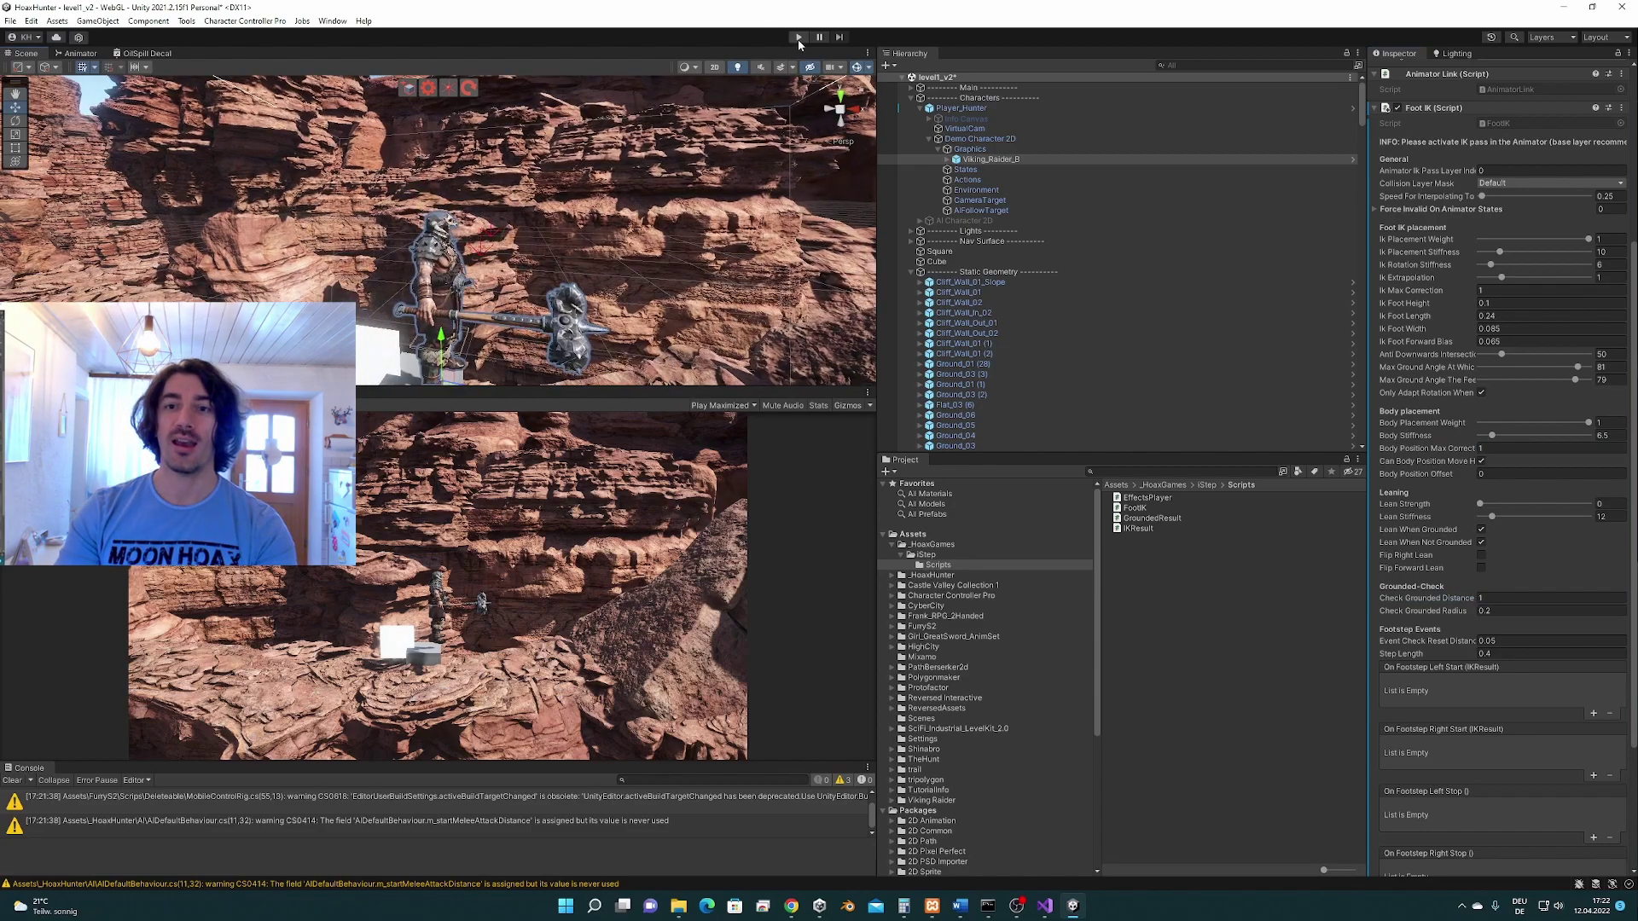
Step: Start the game, swing the hammer, and walk the character up and down the big rock
click(798, 38)
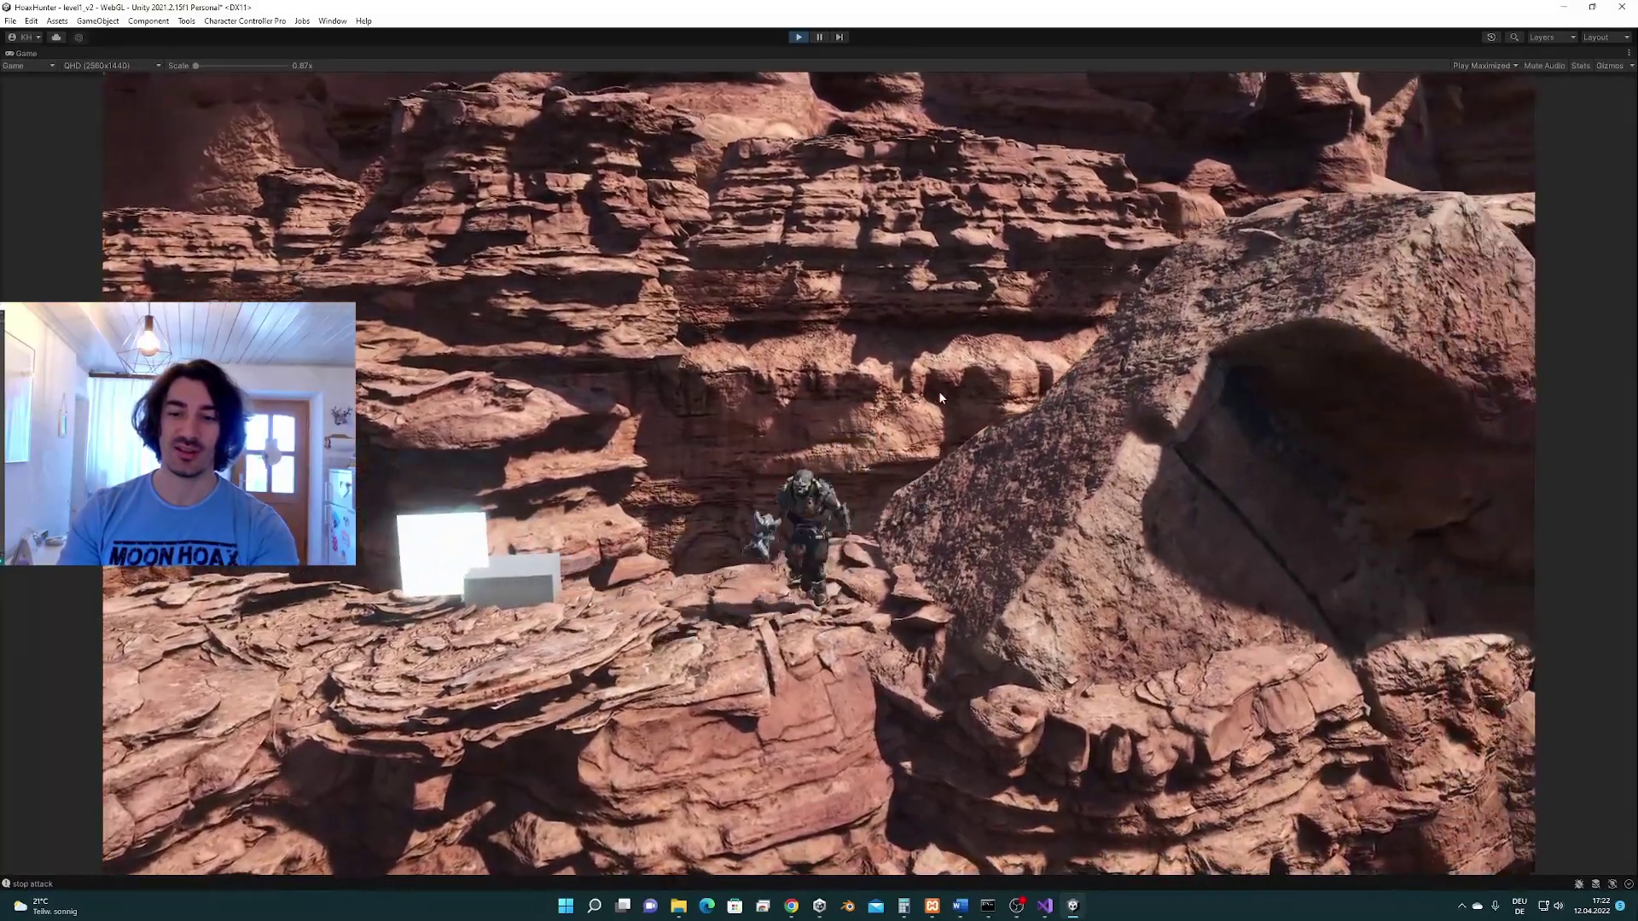
click(939, 391)
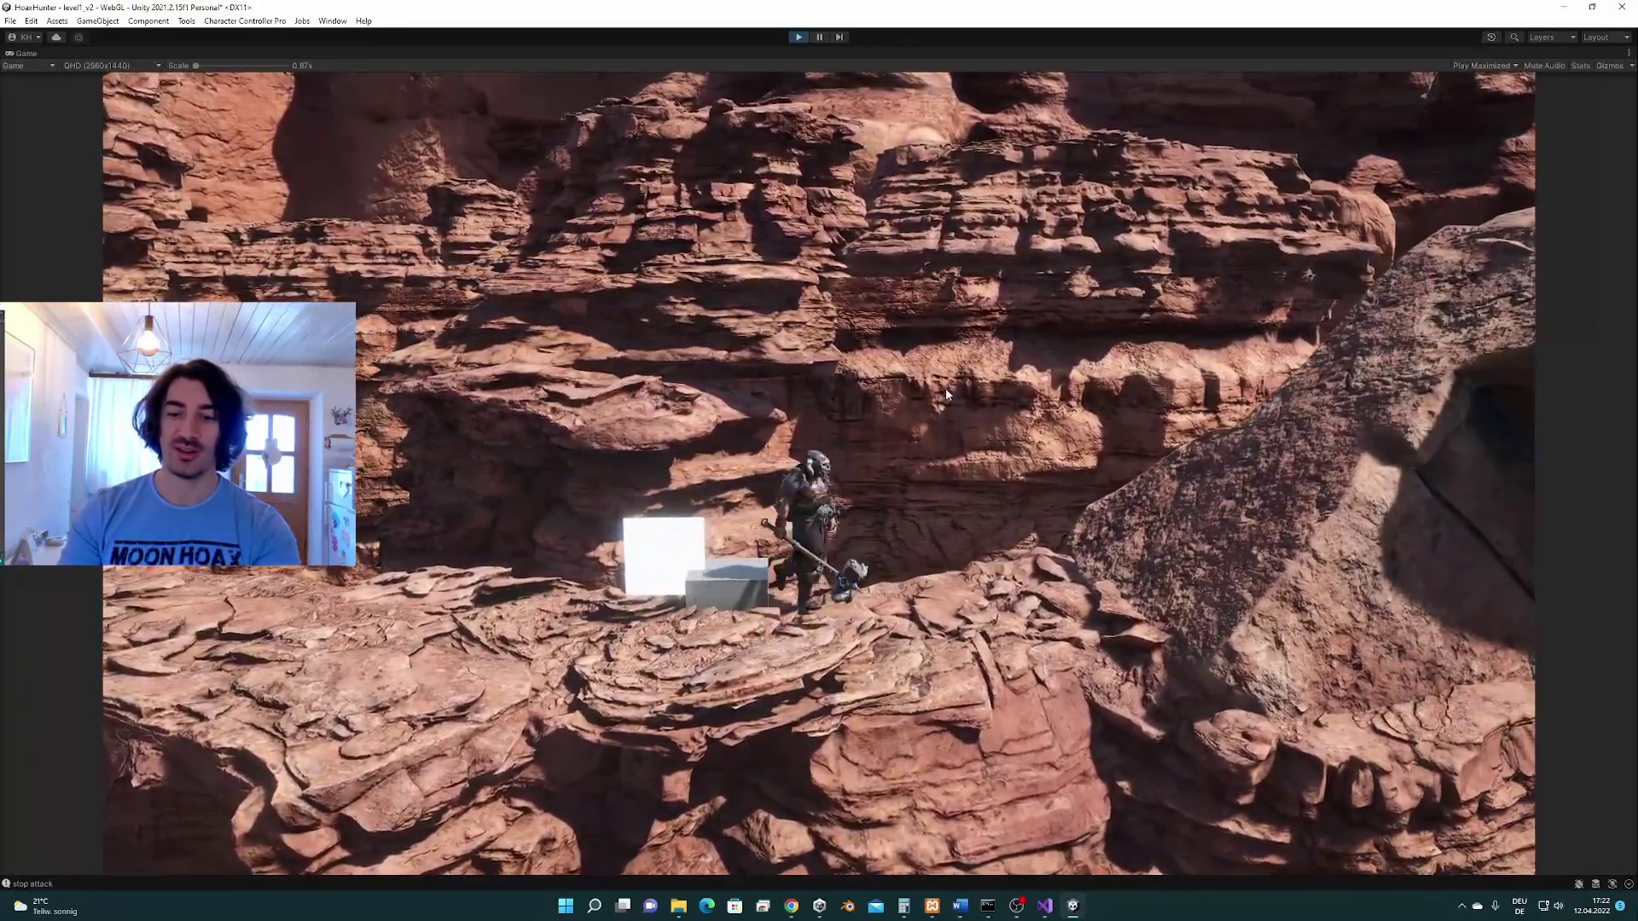
key(d)
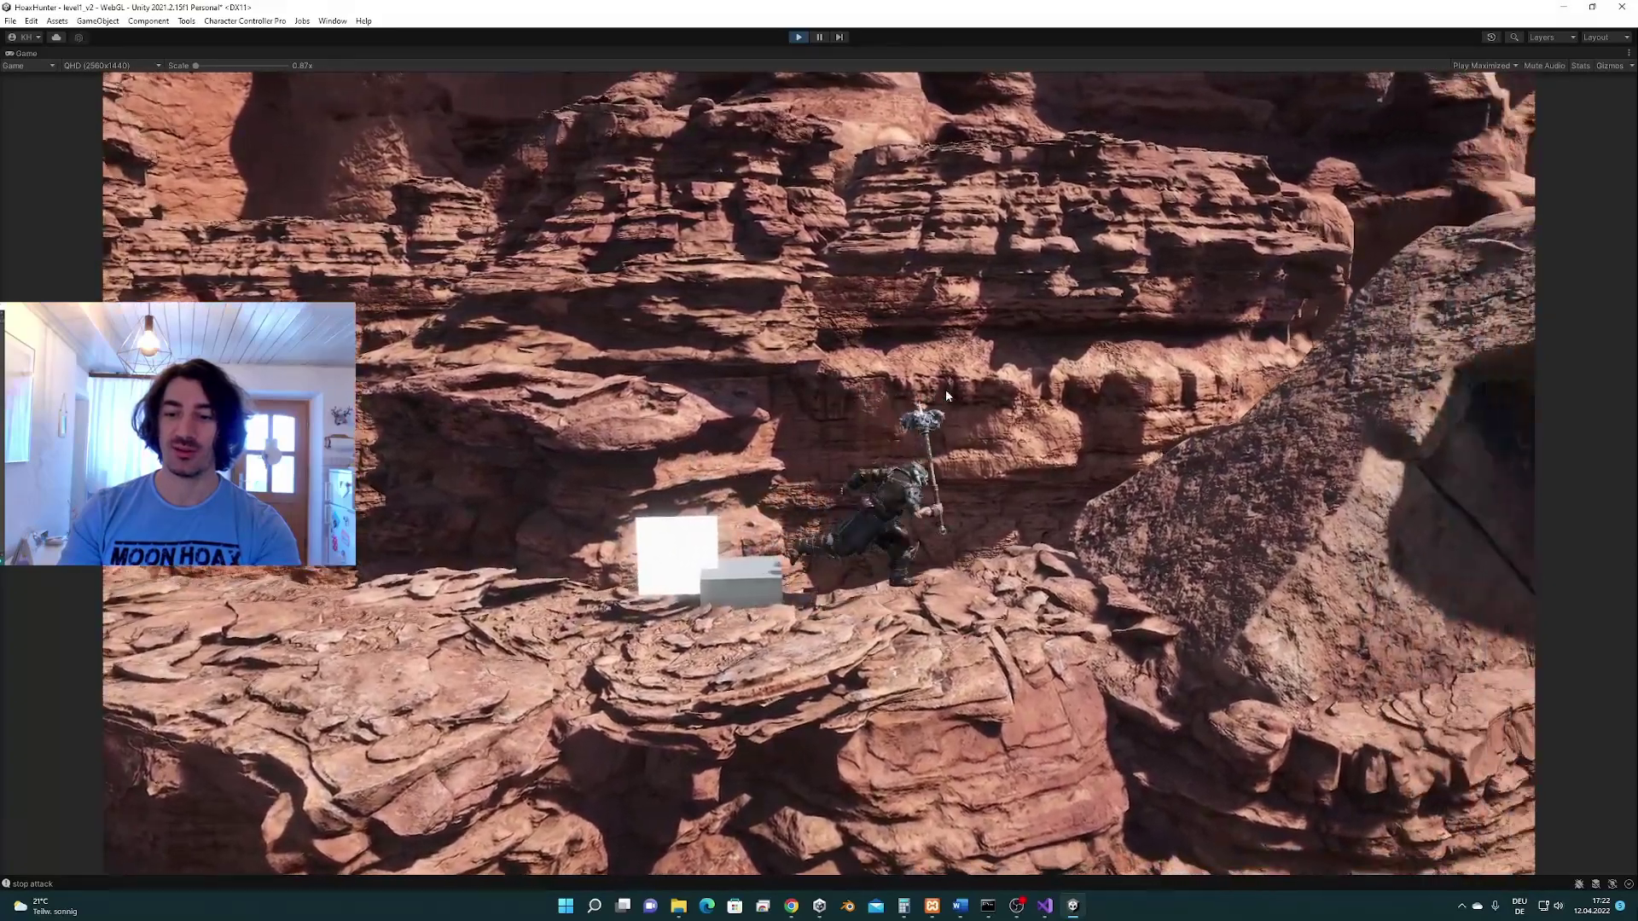
key(d)
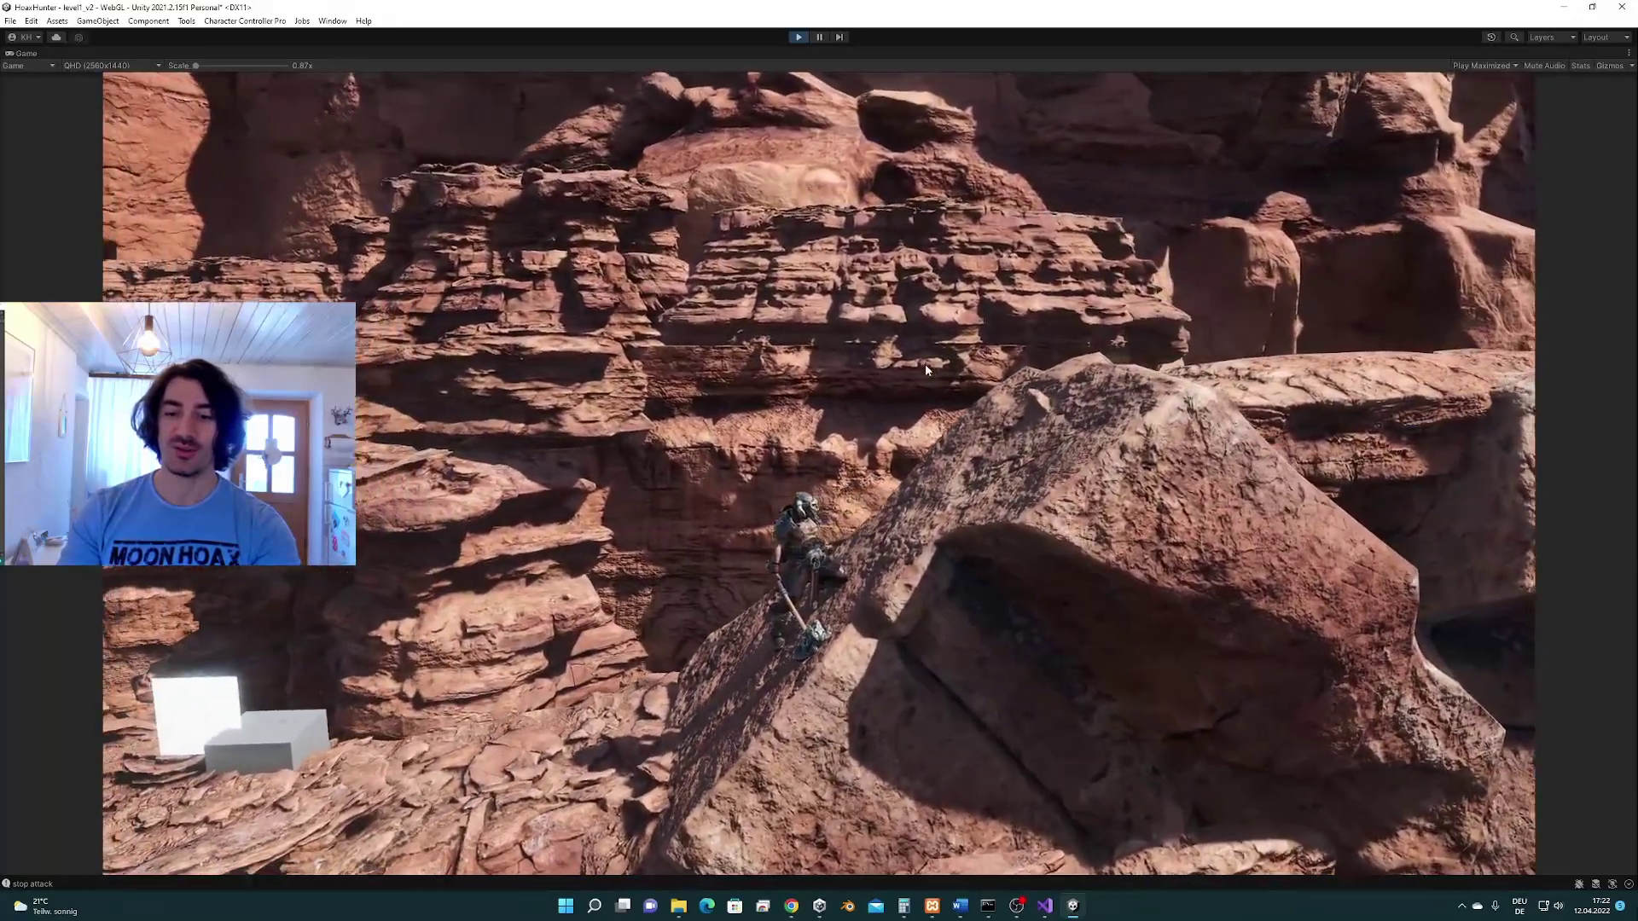
key(a)
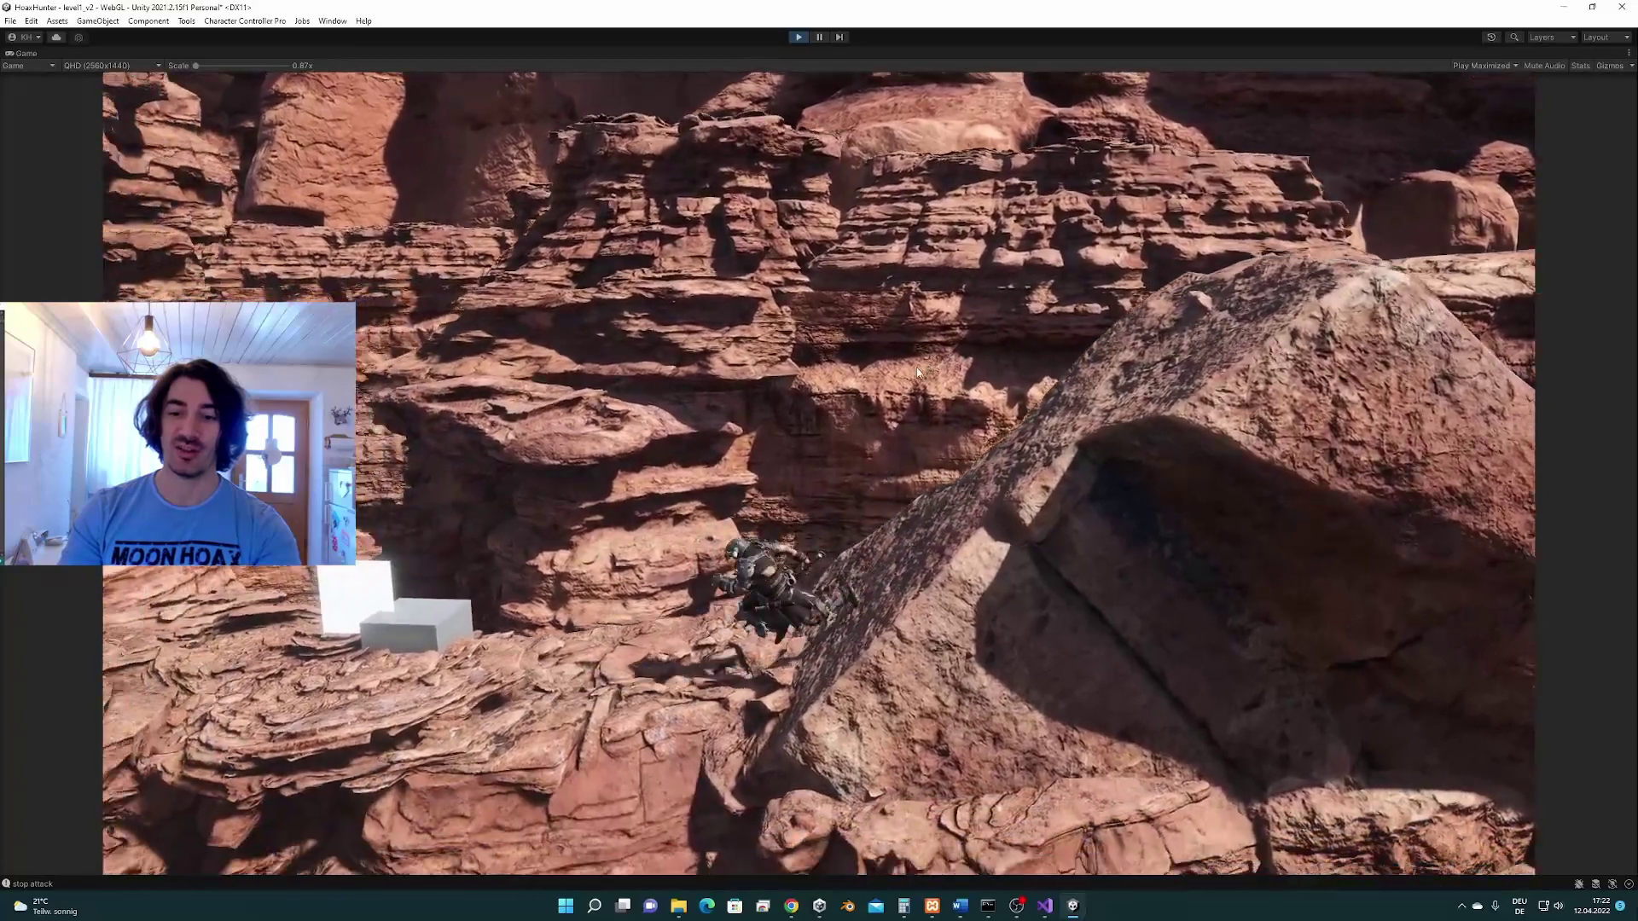
key(d)
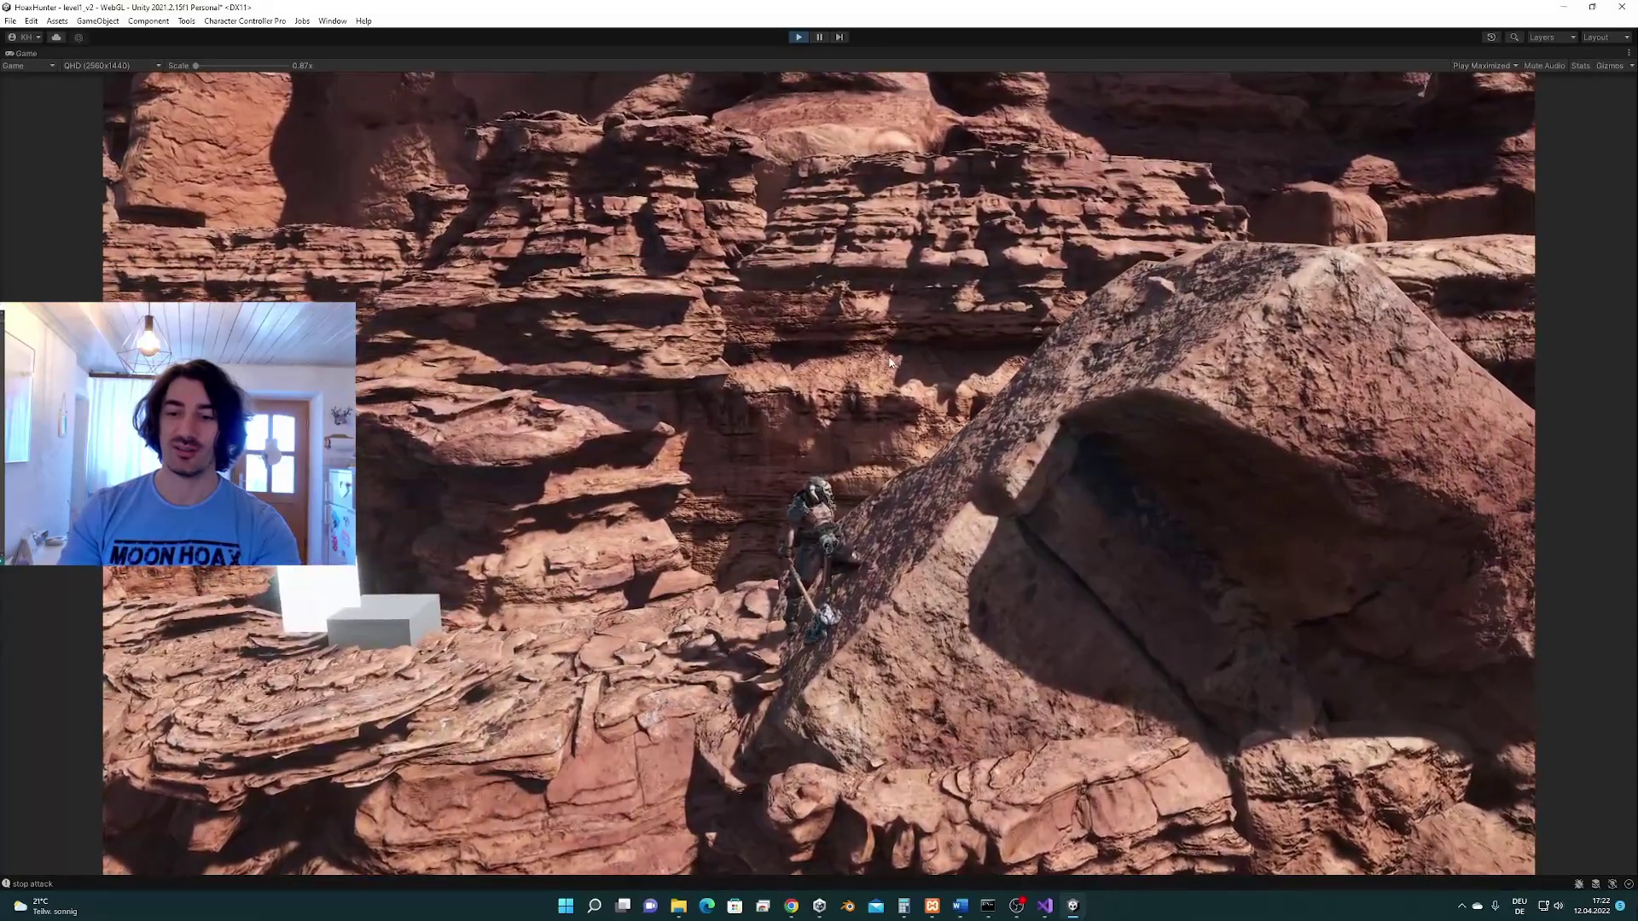
Step: Climb to the rock top, cross the ledge, return to the white boxes, and step onto the grey box
key(w)
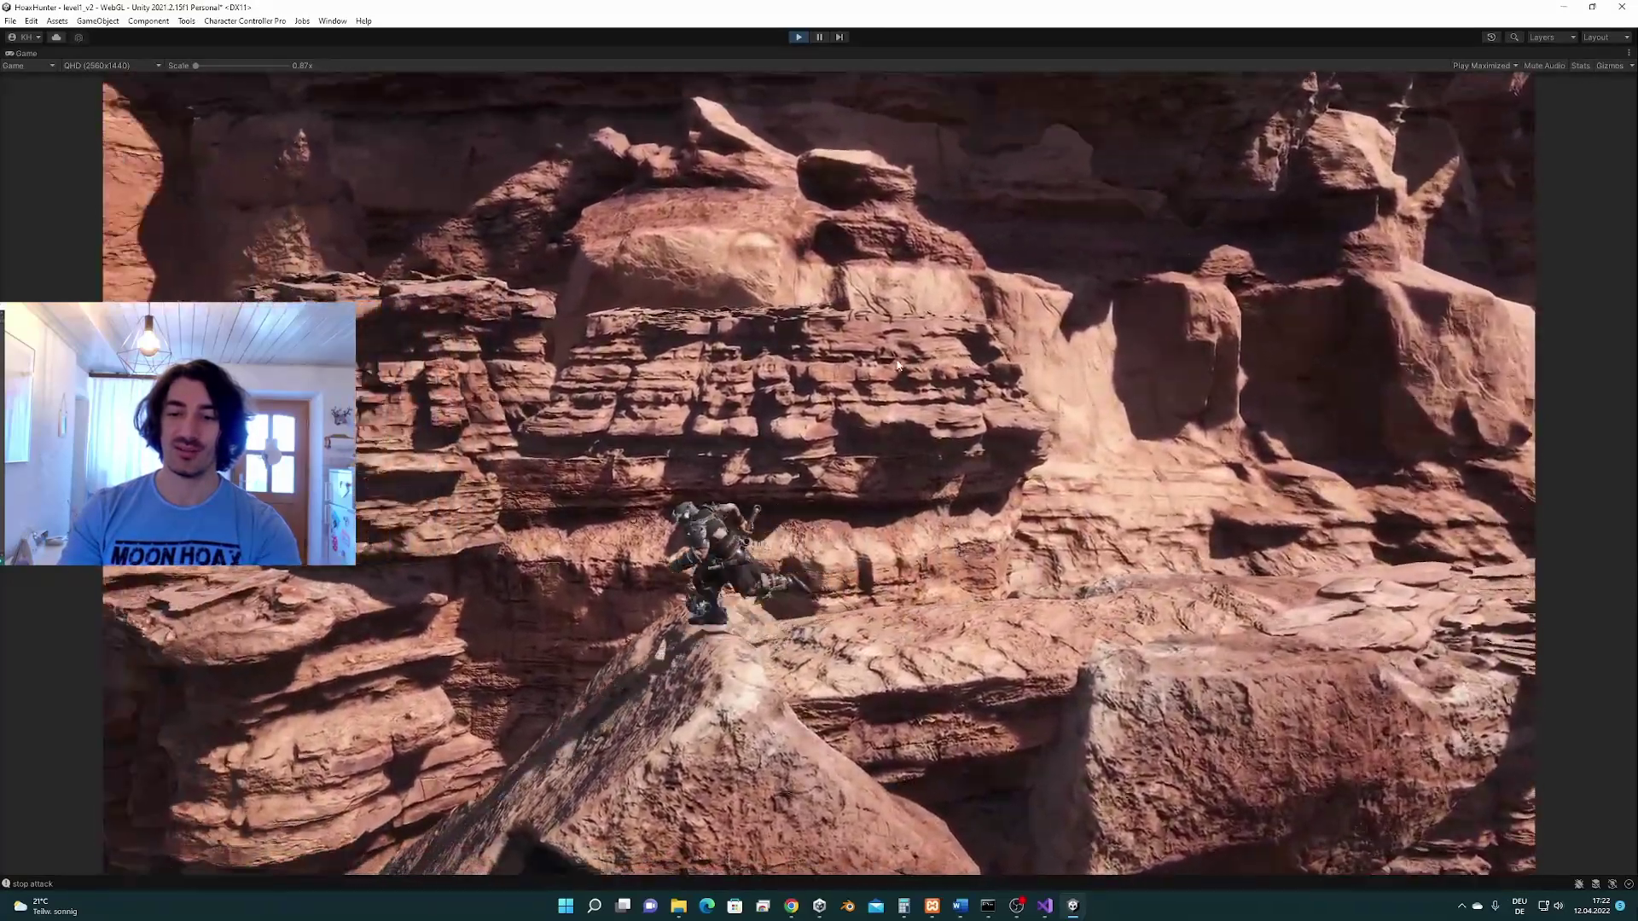
key(d)
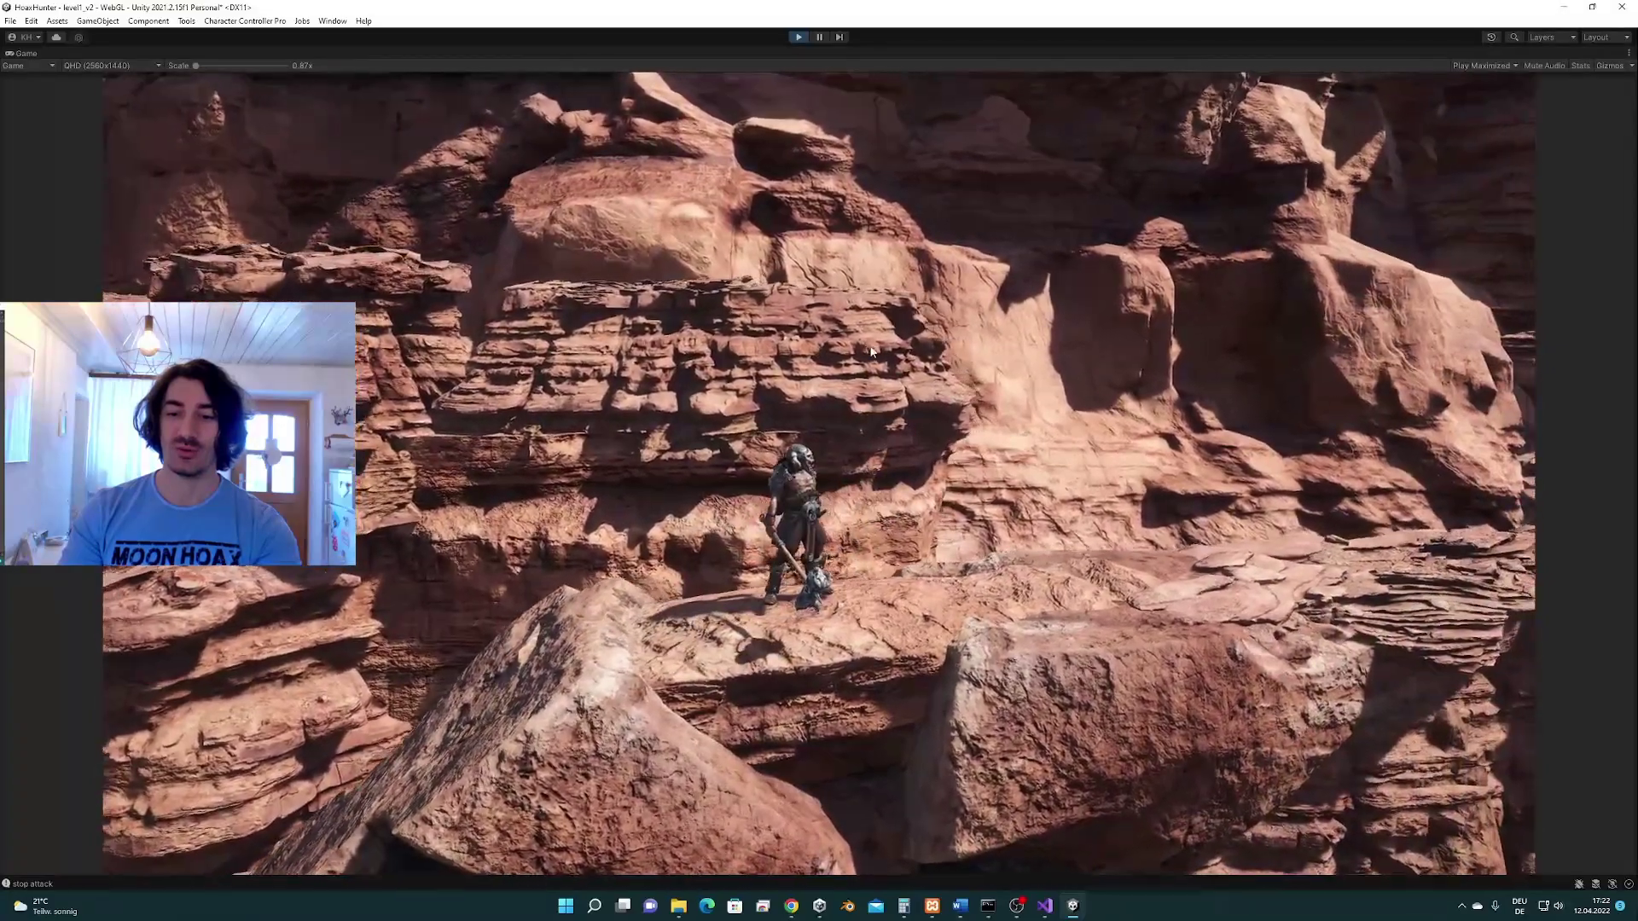
key(a)
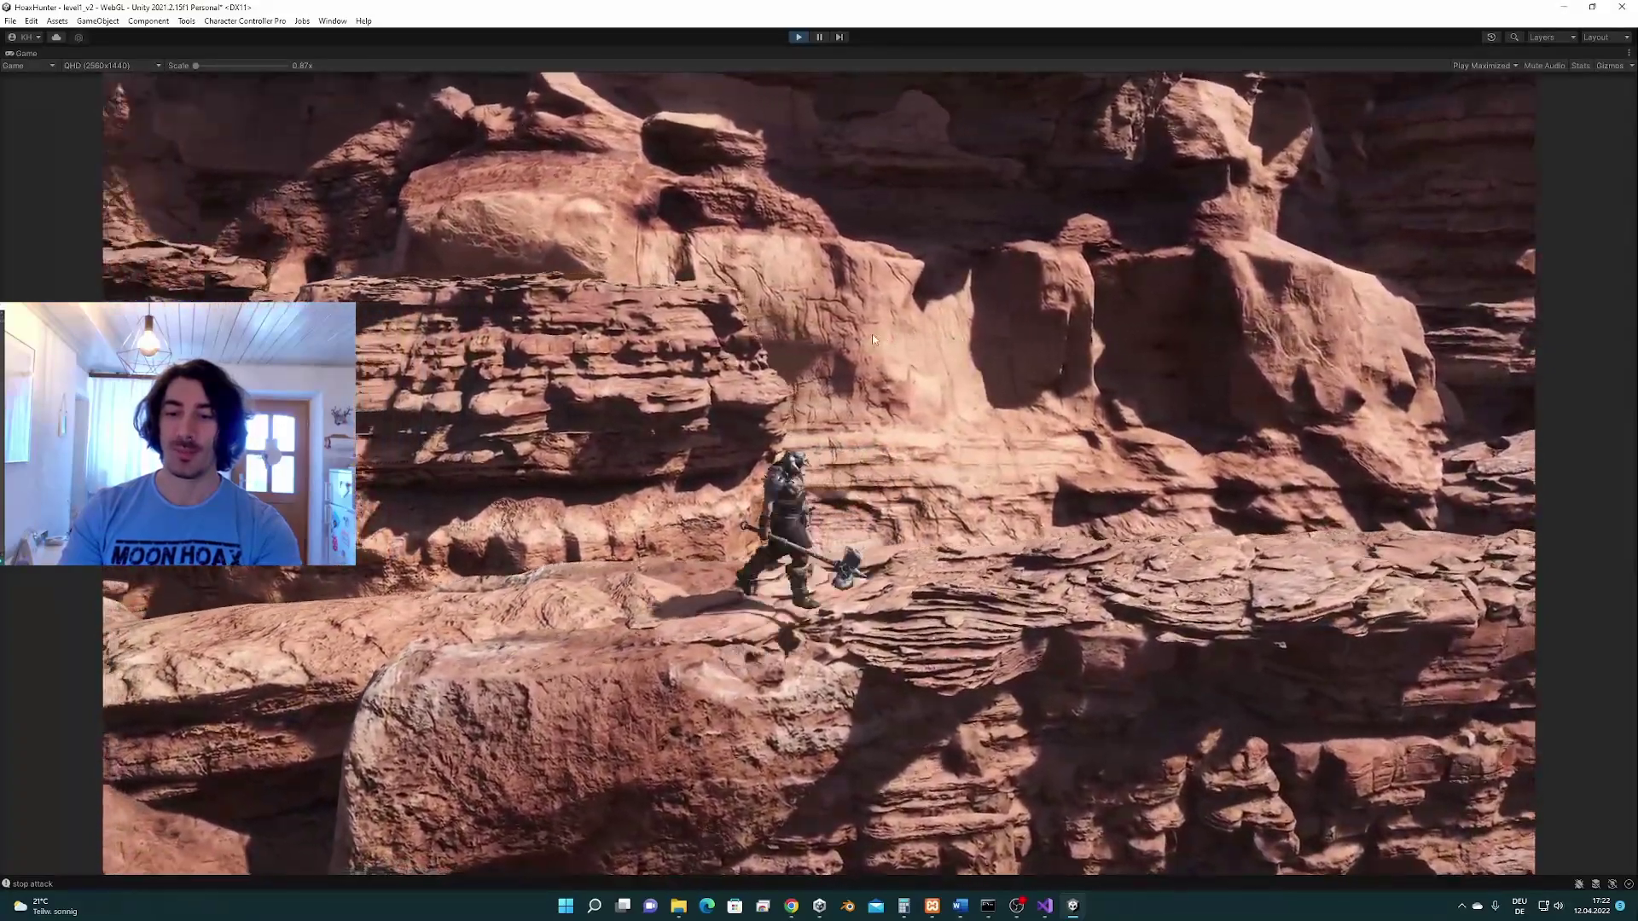
key(s)
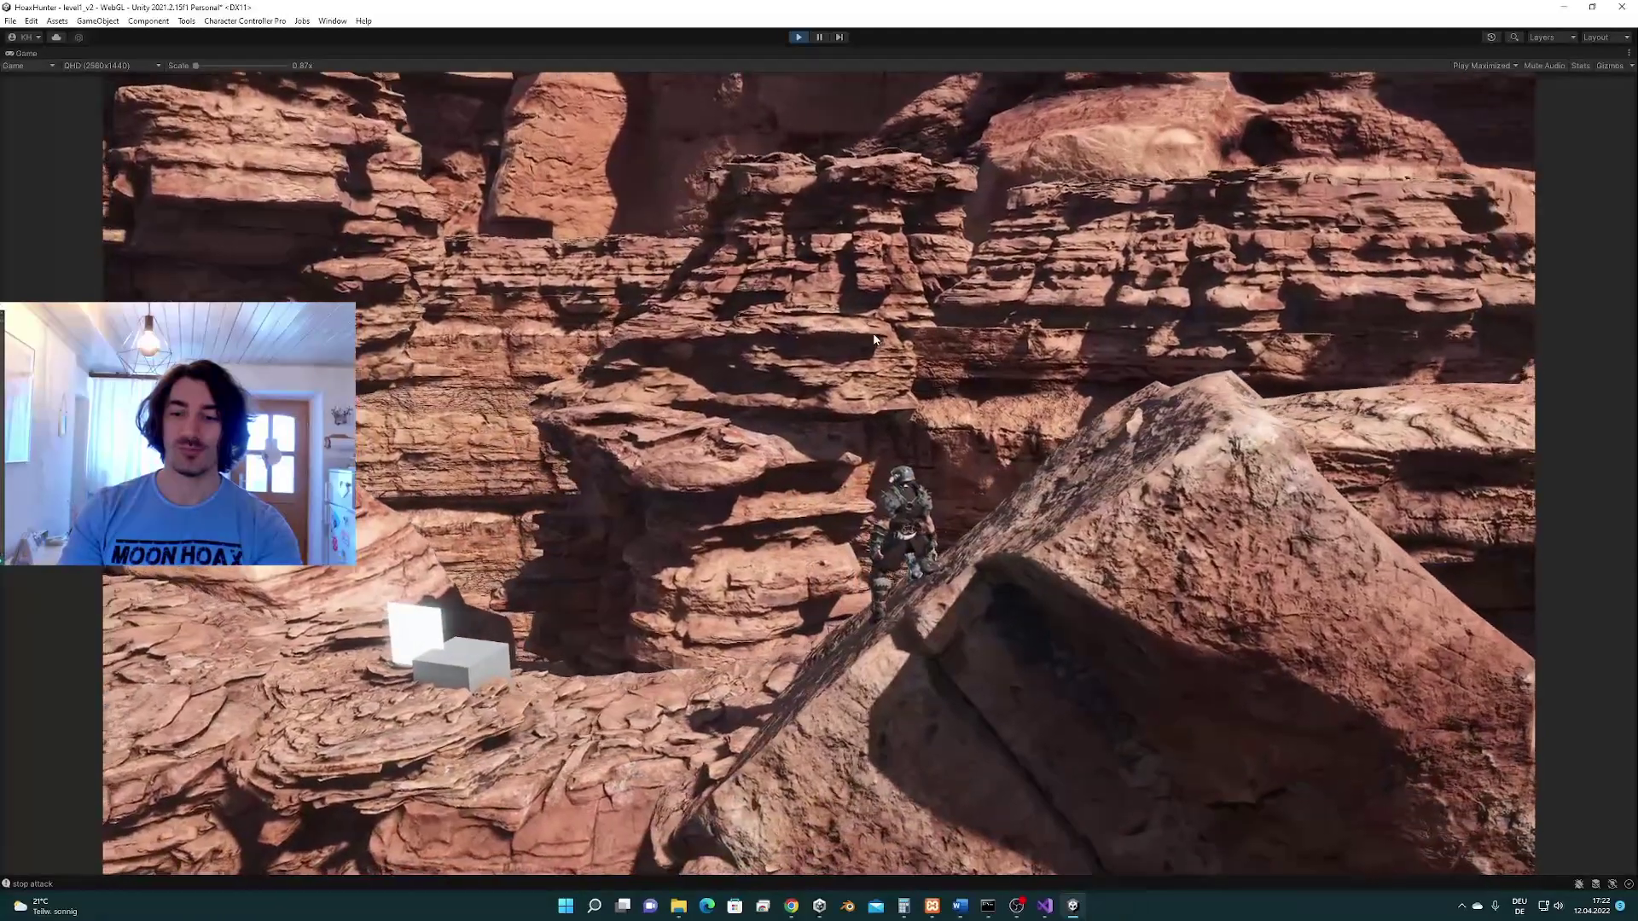
key(a)
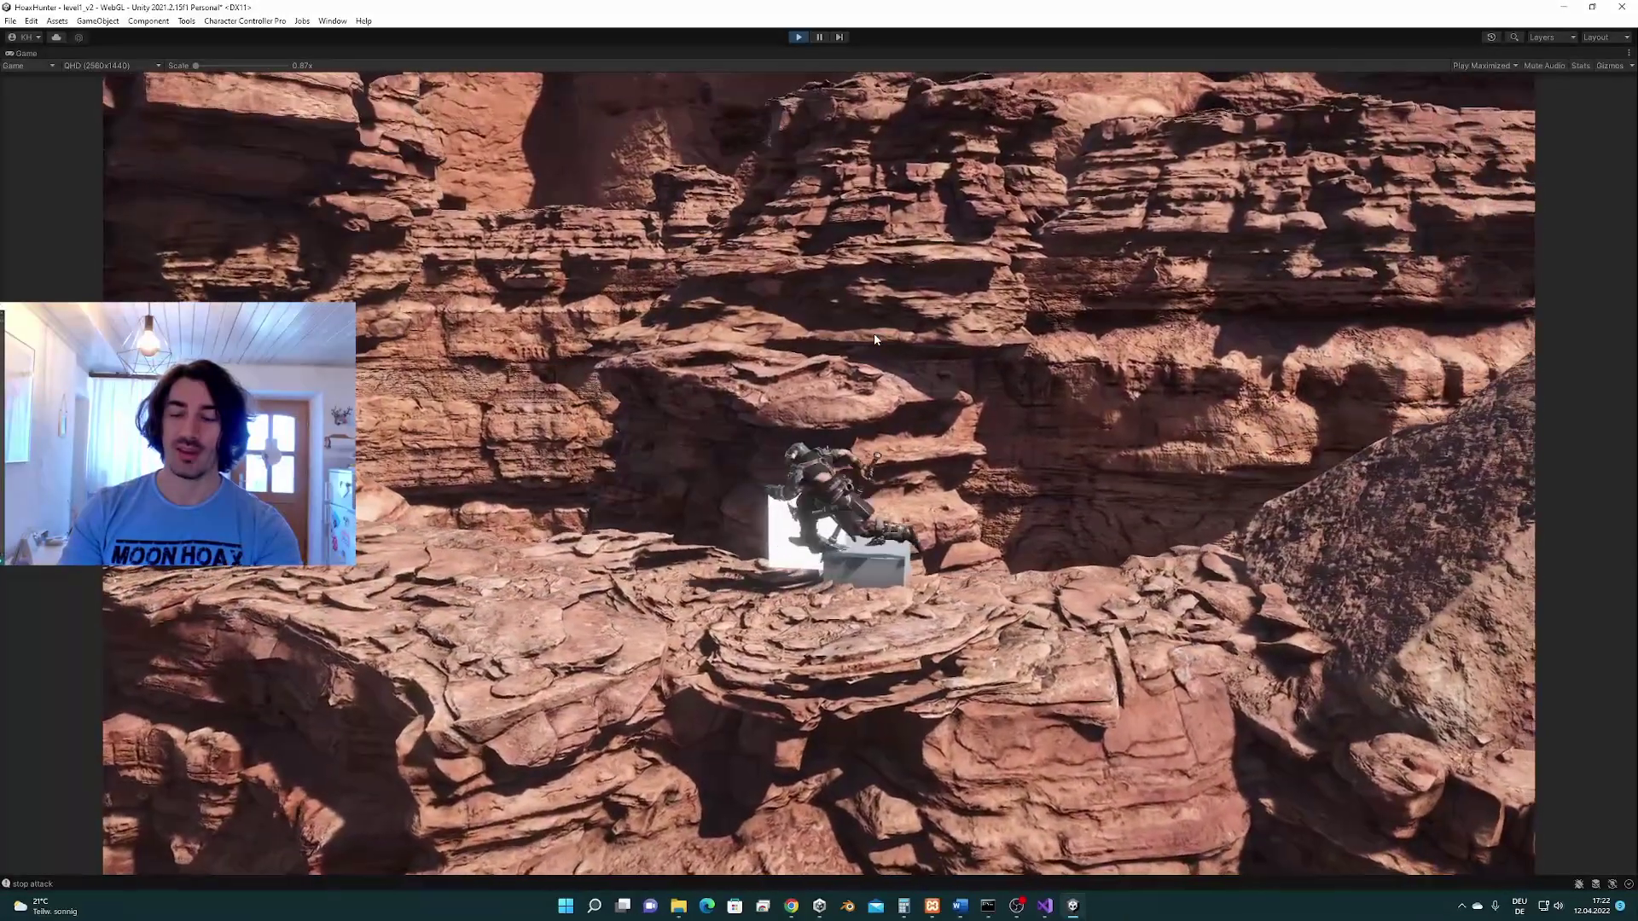
key(space)
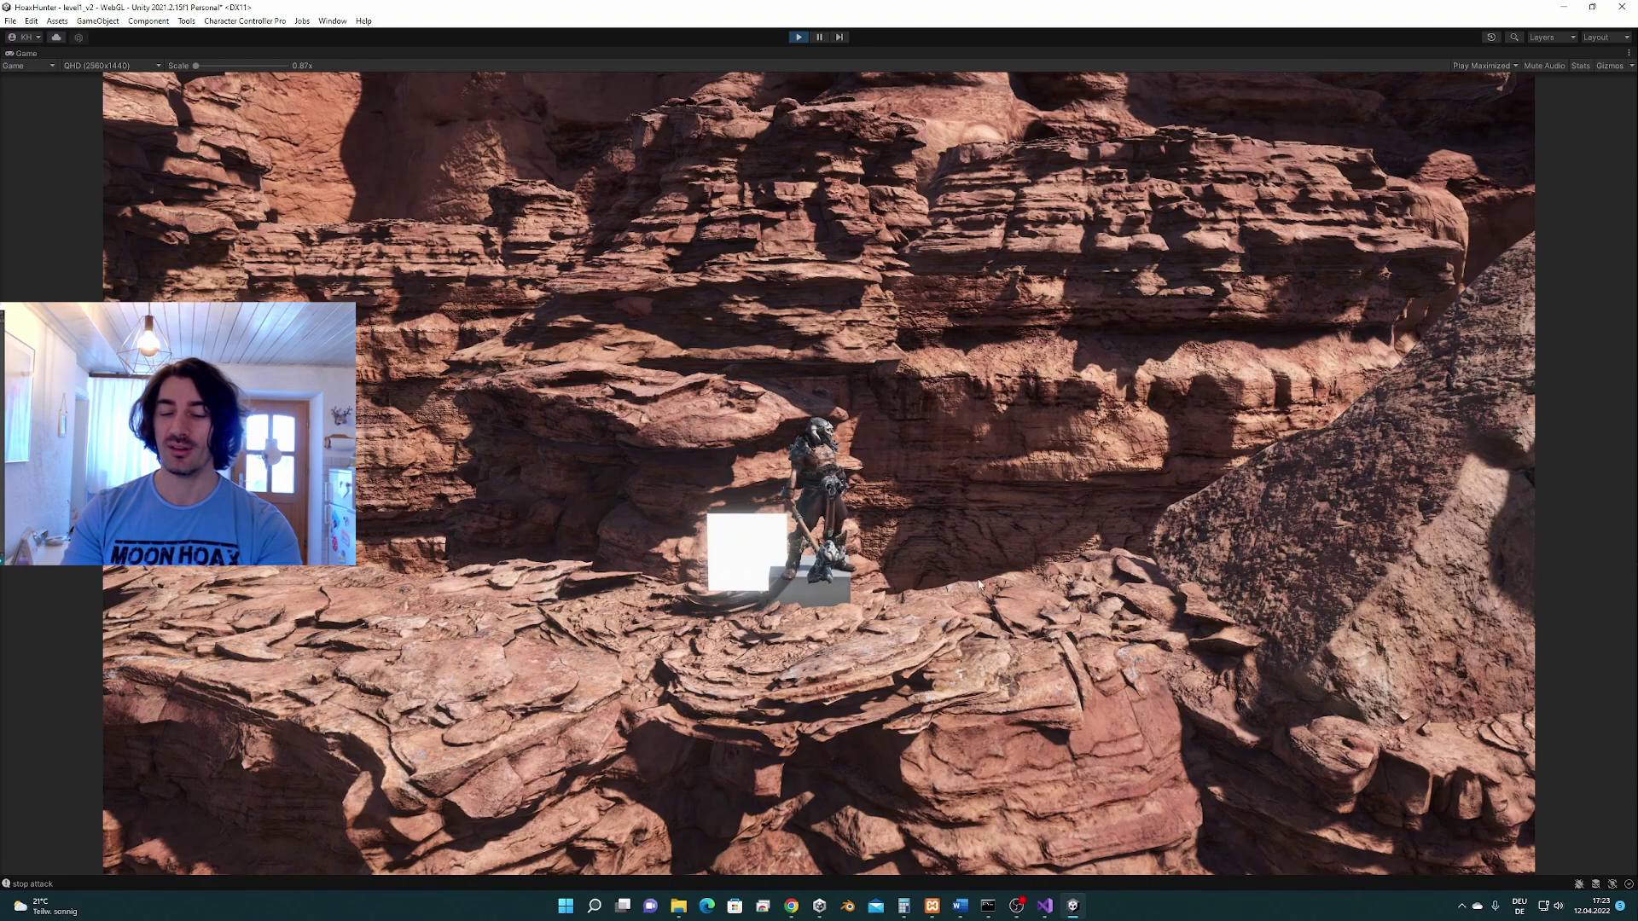
Step: Leave the game, open the iStep folder, and launch the iStep_Demo_URP package import
click(1067, 499)
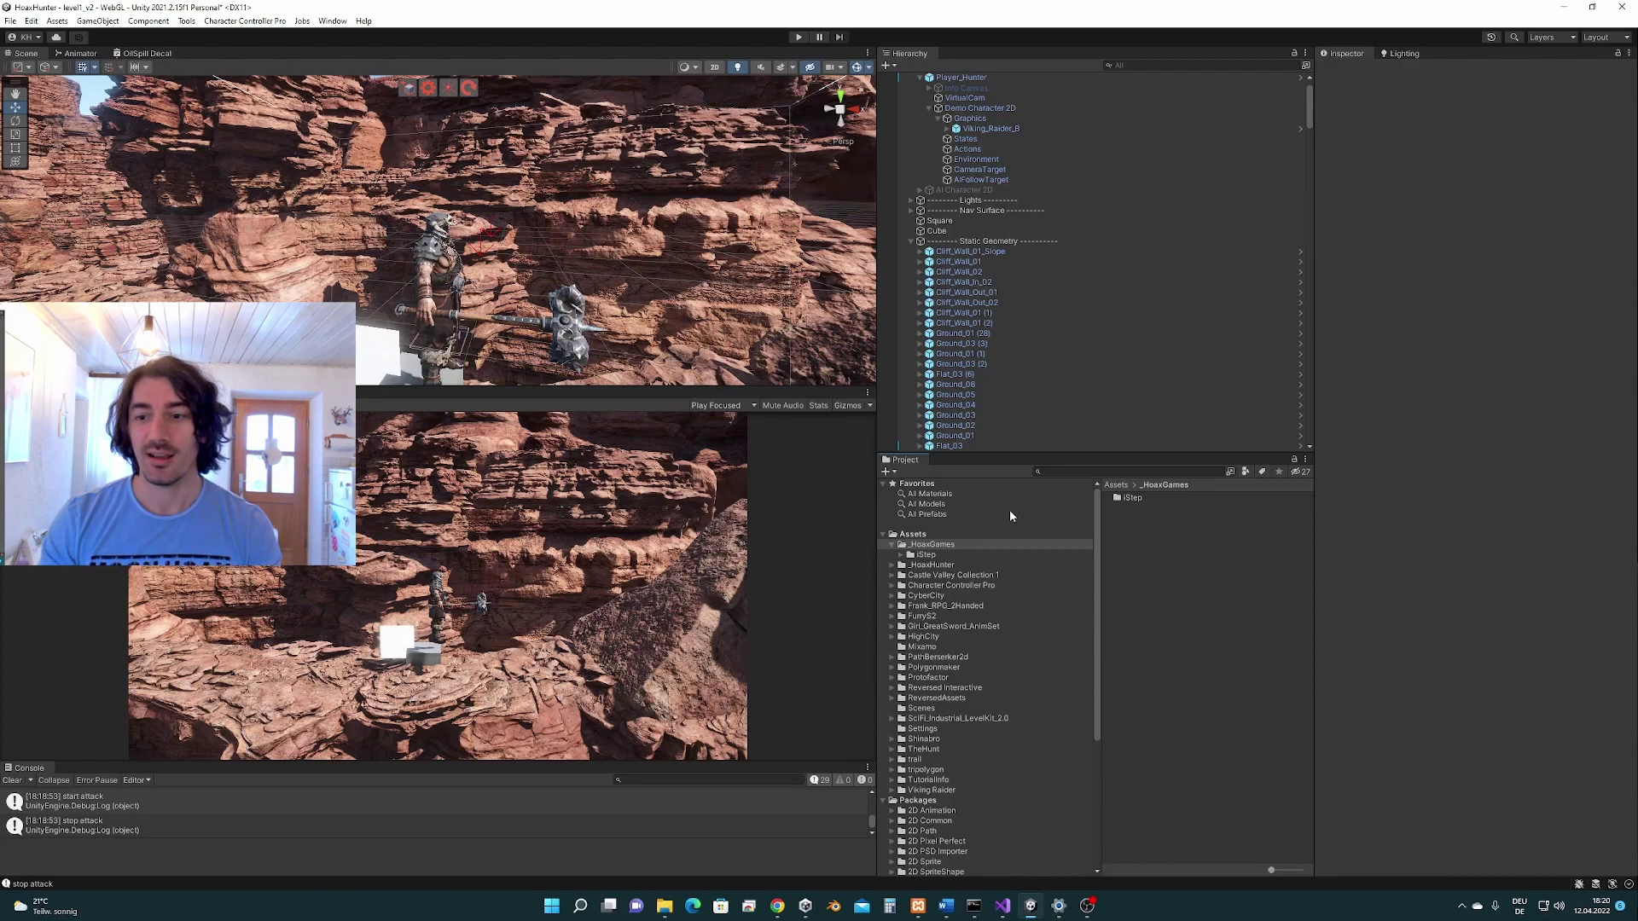
double_click(1130, 499)
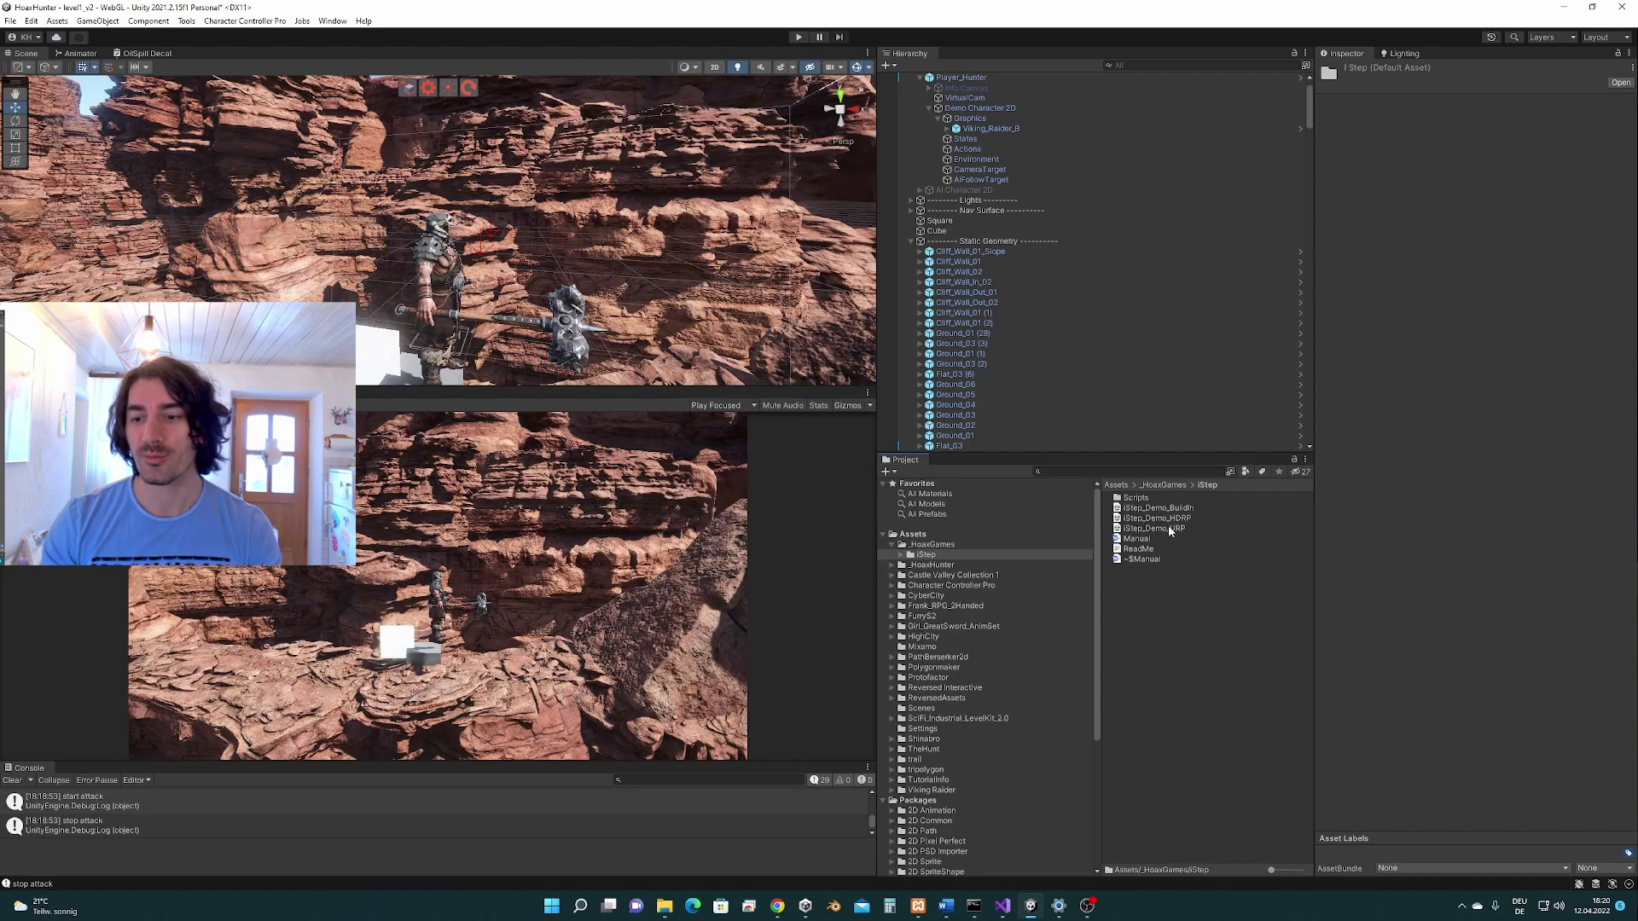
double_click(1169, 529)
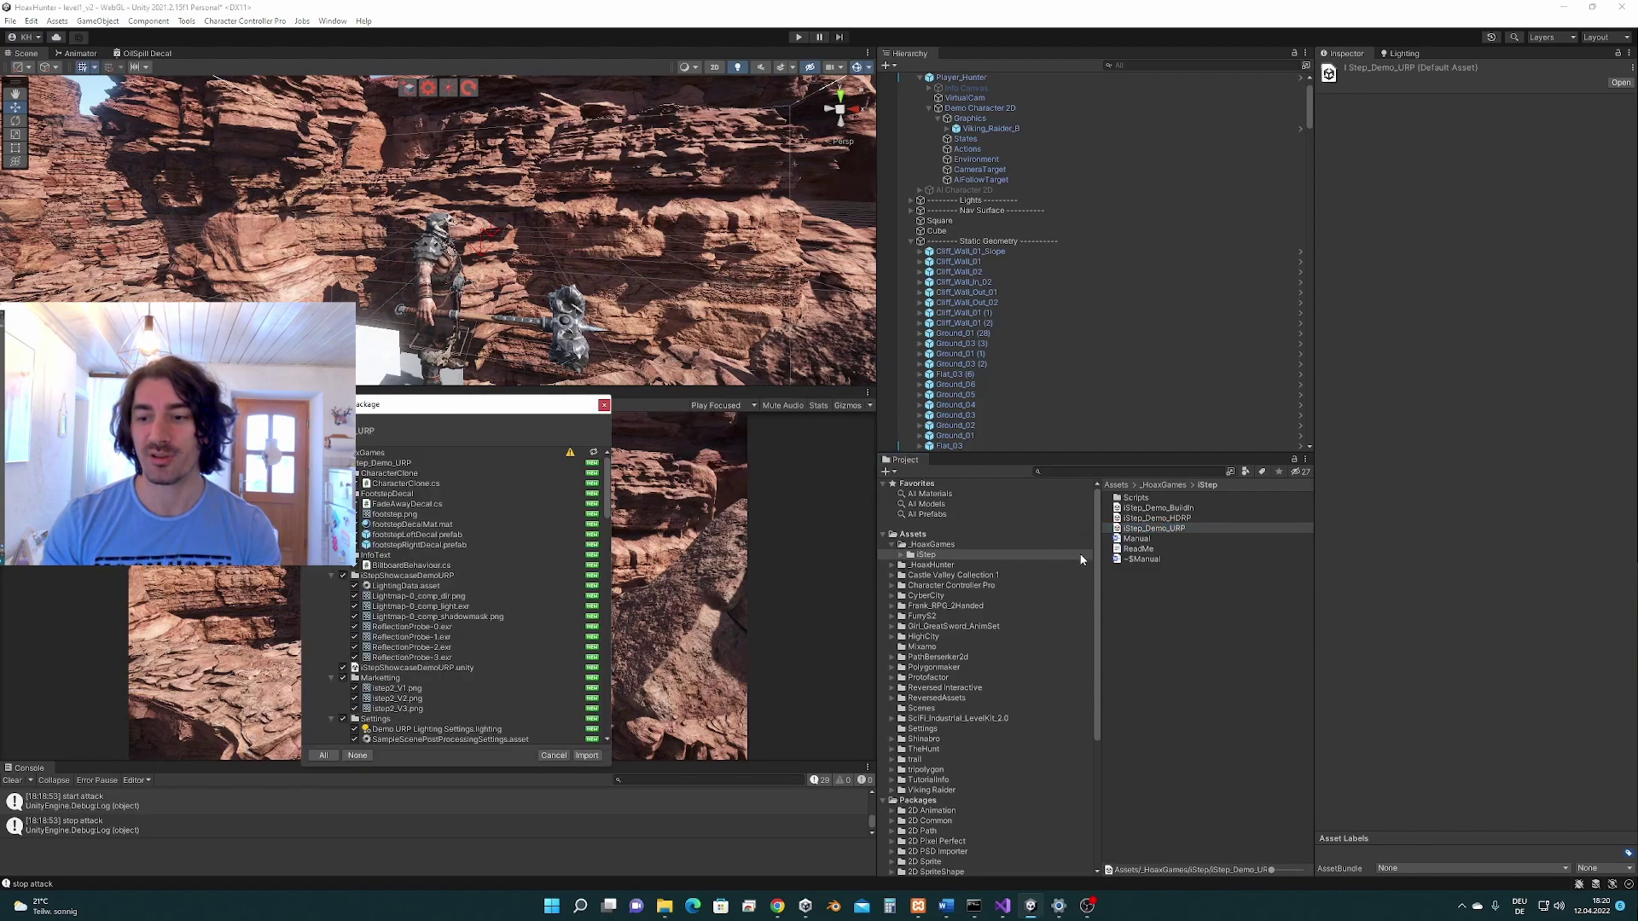
Step: Deselect all package files, tick only StandardAssets_Subset, and import it
click(357, 757)
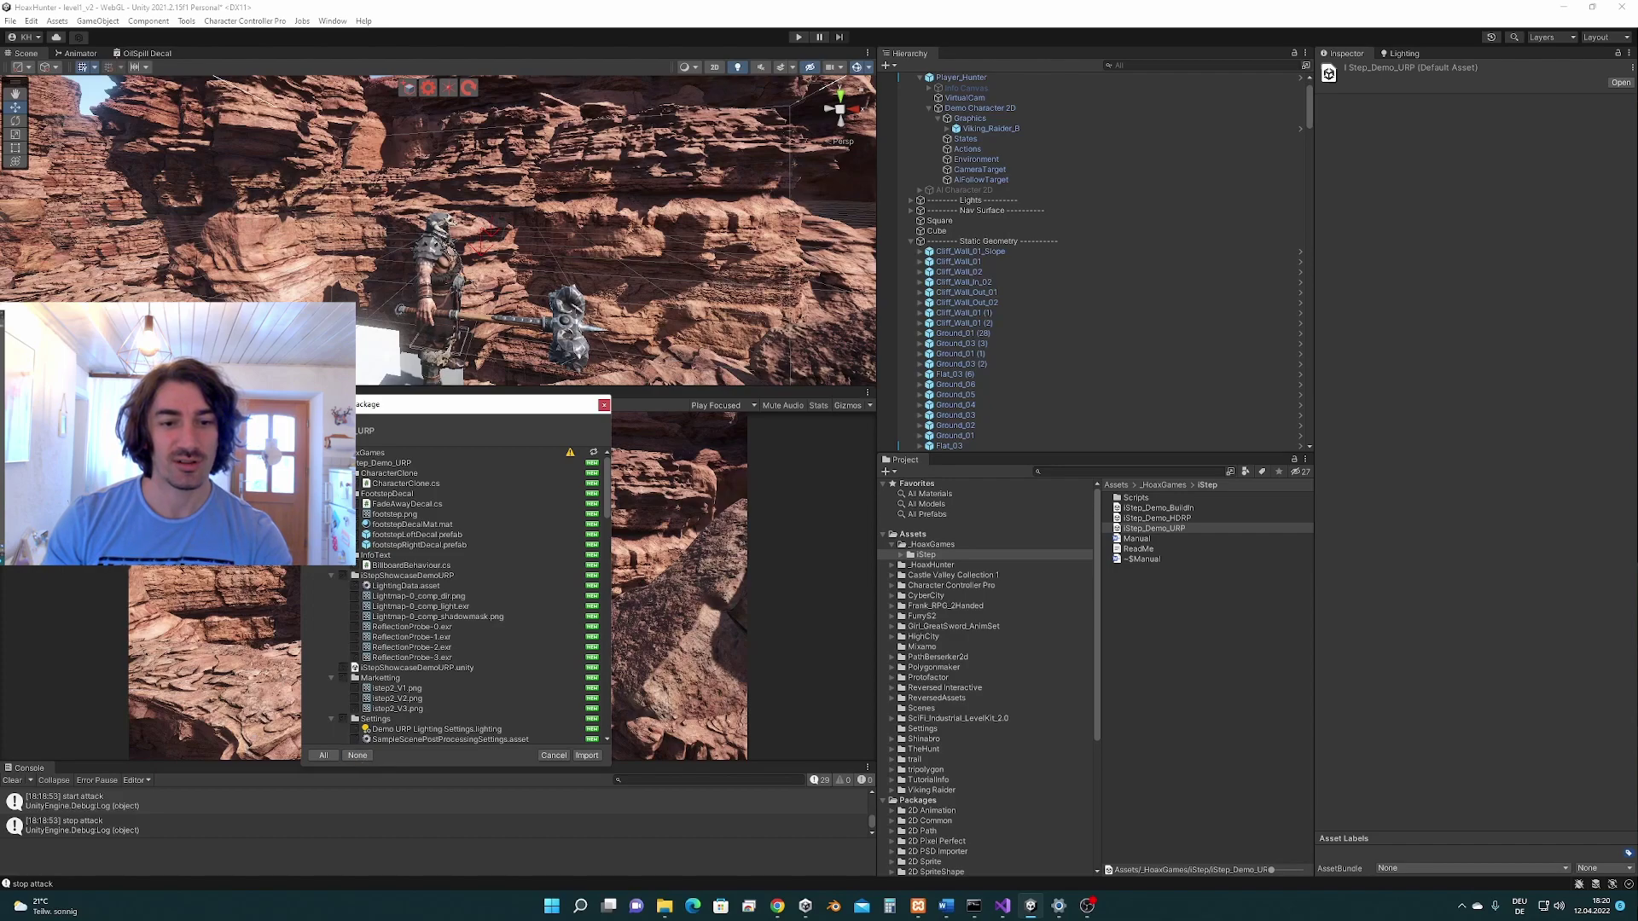
scroll(450, 530, down, 3)
scroll(512, 531, down, 5)
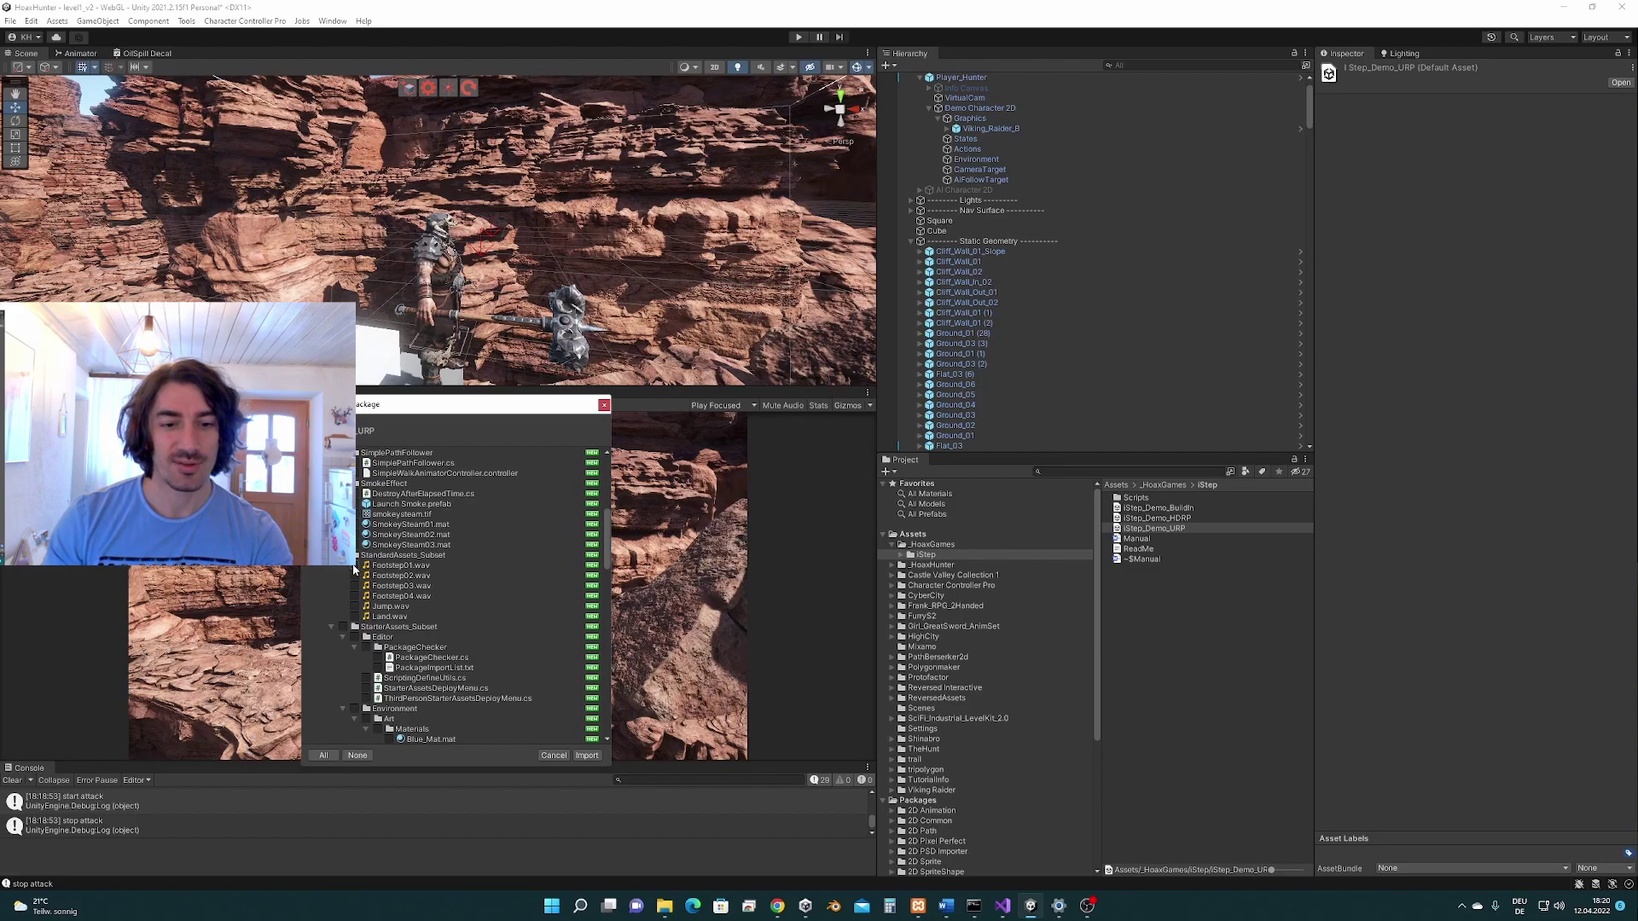
click(355, 556)
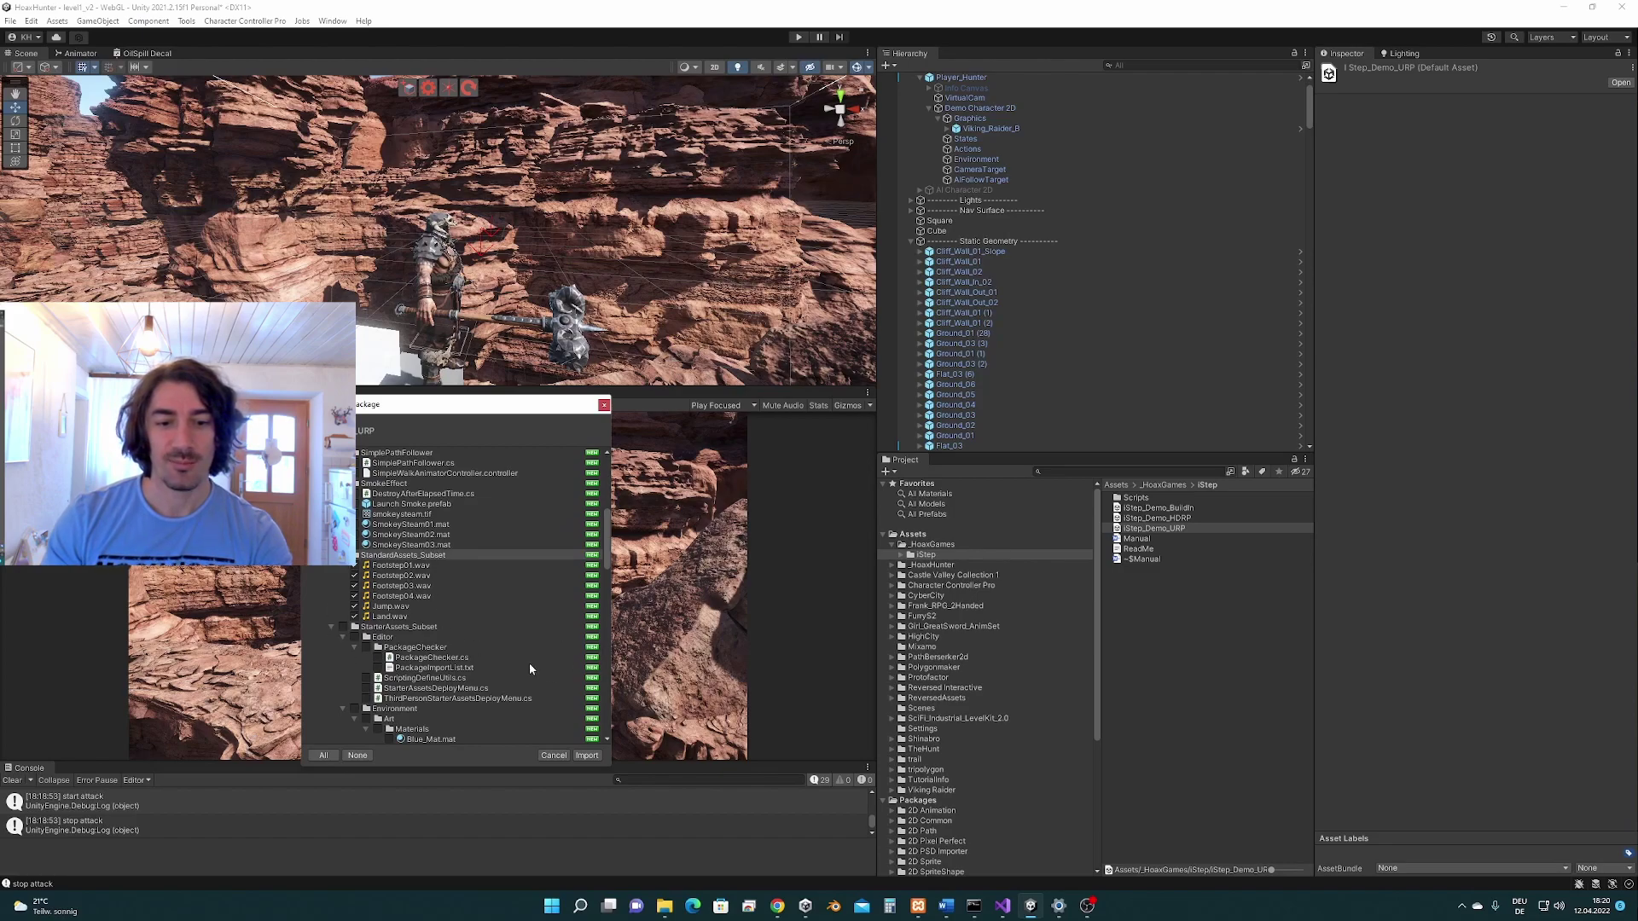
click(589, 756)
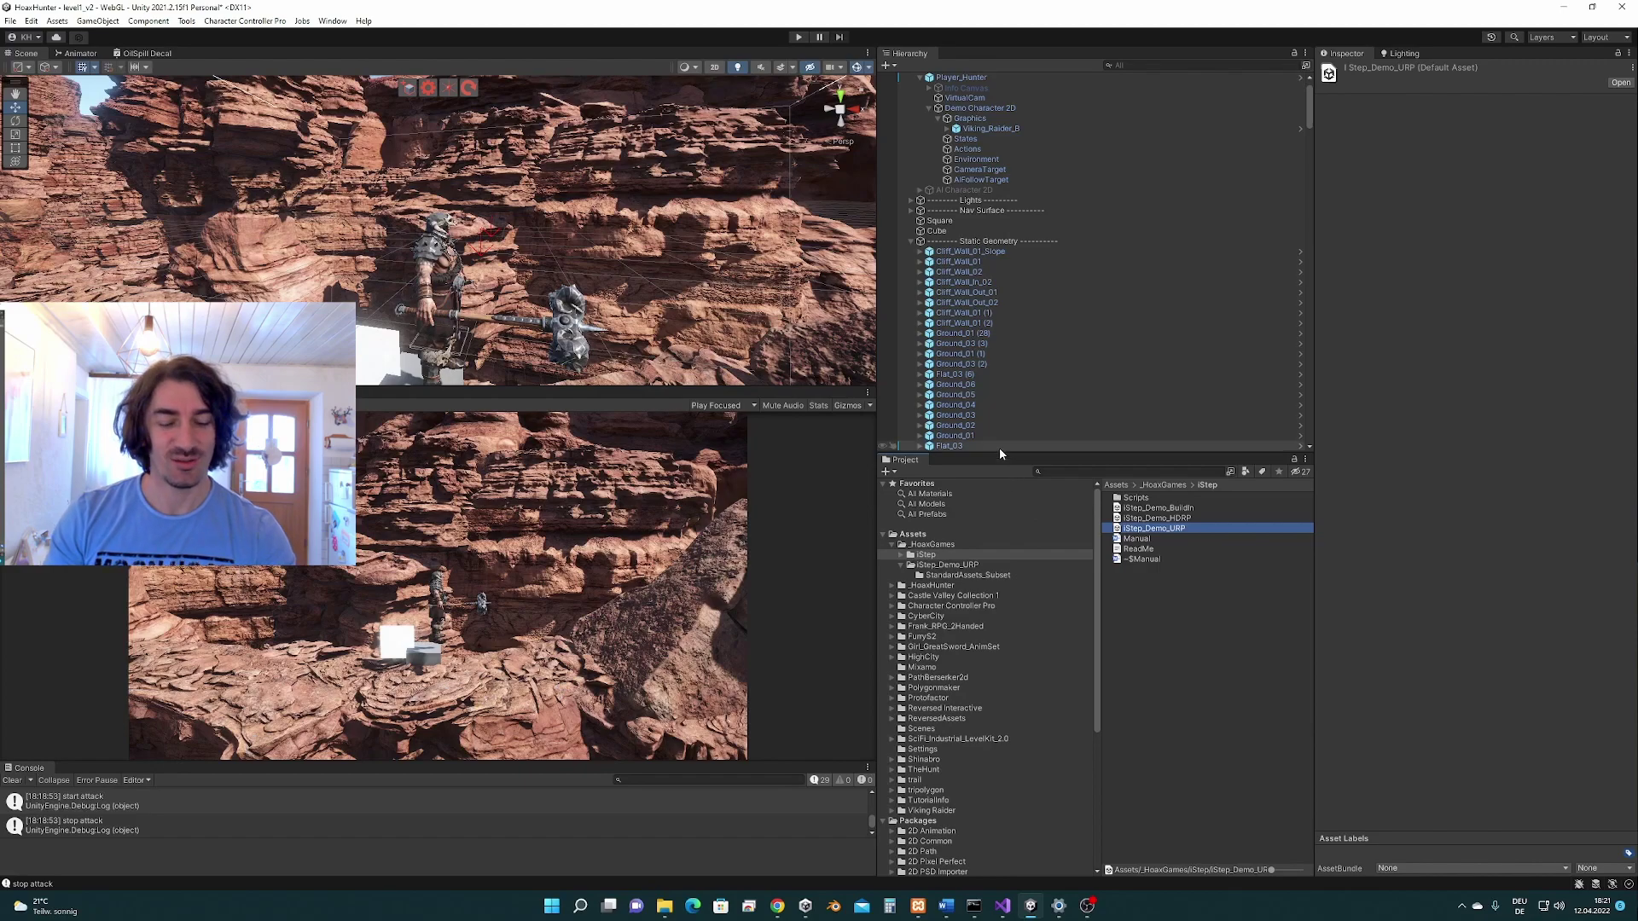
Step: Frame the Viking, open the StandardAssets_Subset folder, and preview the Footstep02 clip
alt+drag(519, 327, 636, 301)
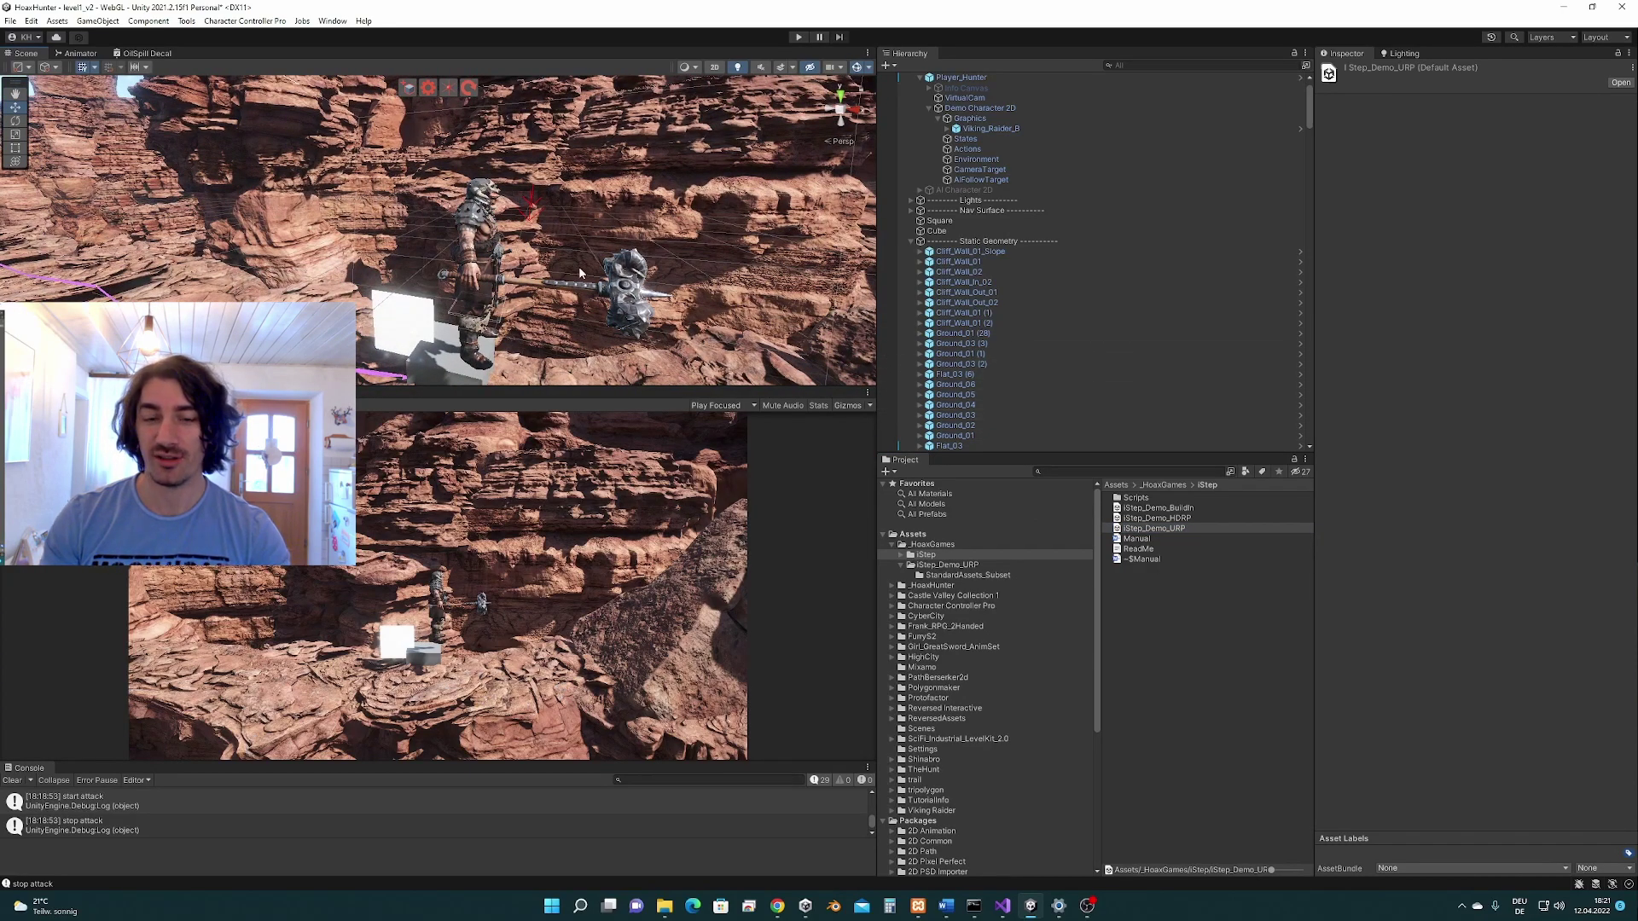
key(f)
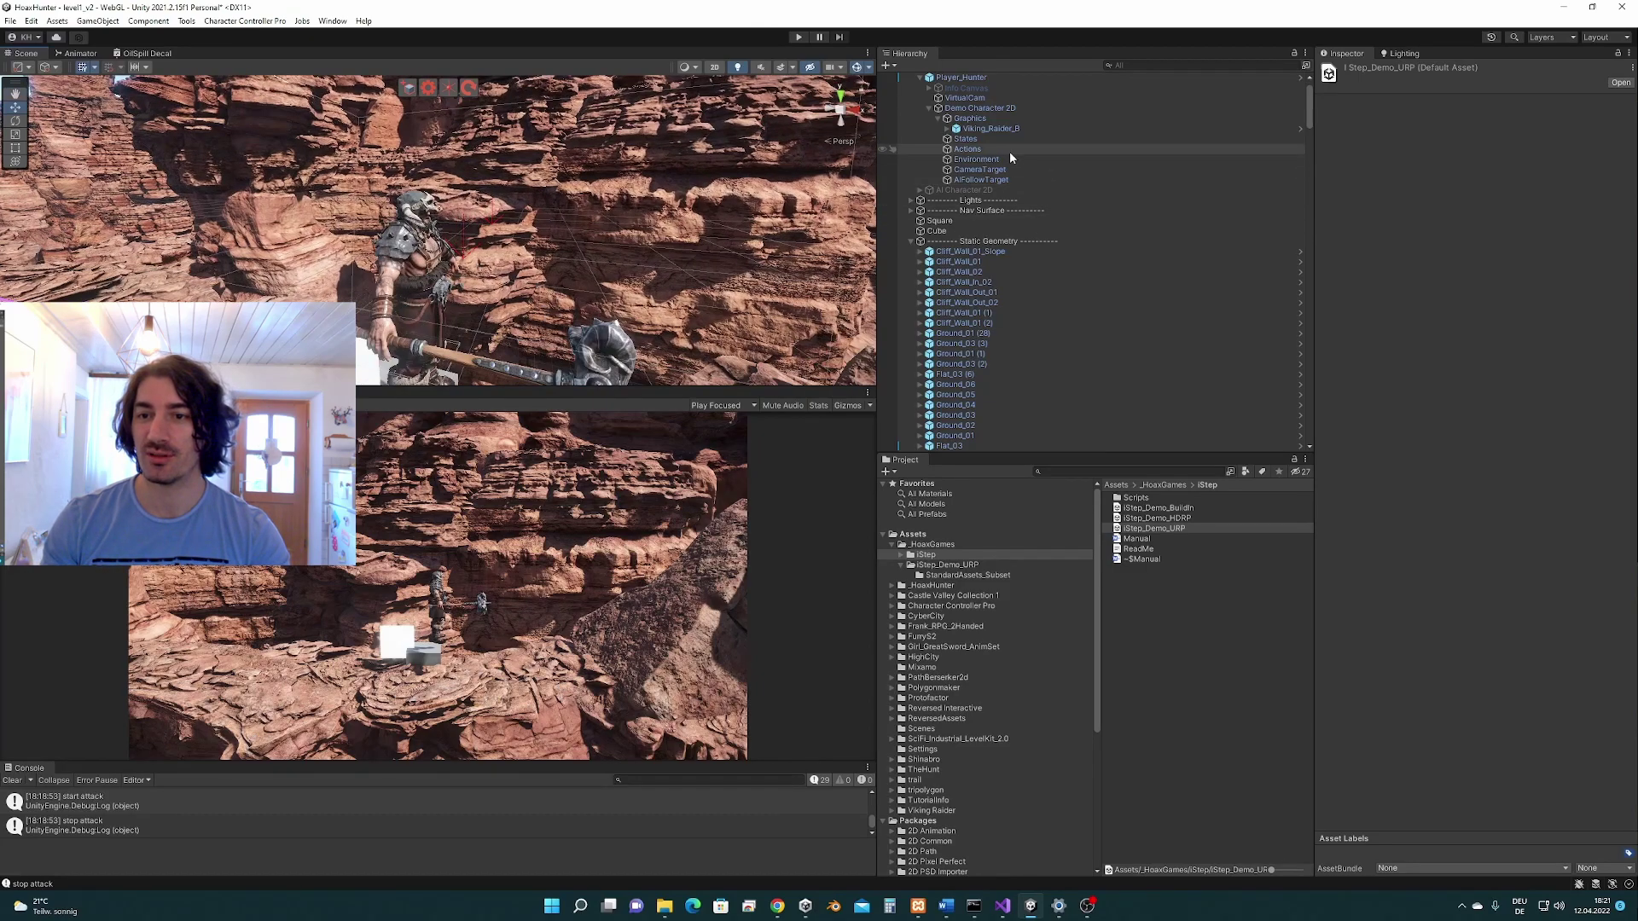
click(963, 576)
click(1150, 507)
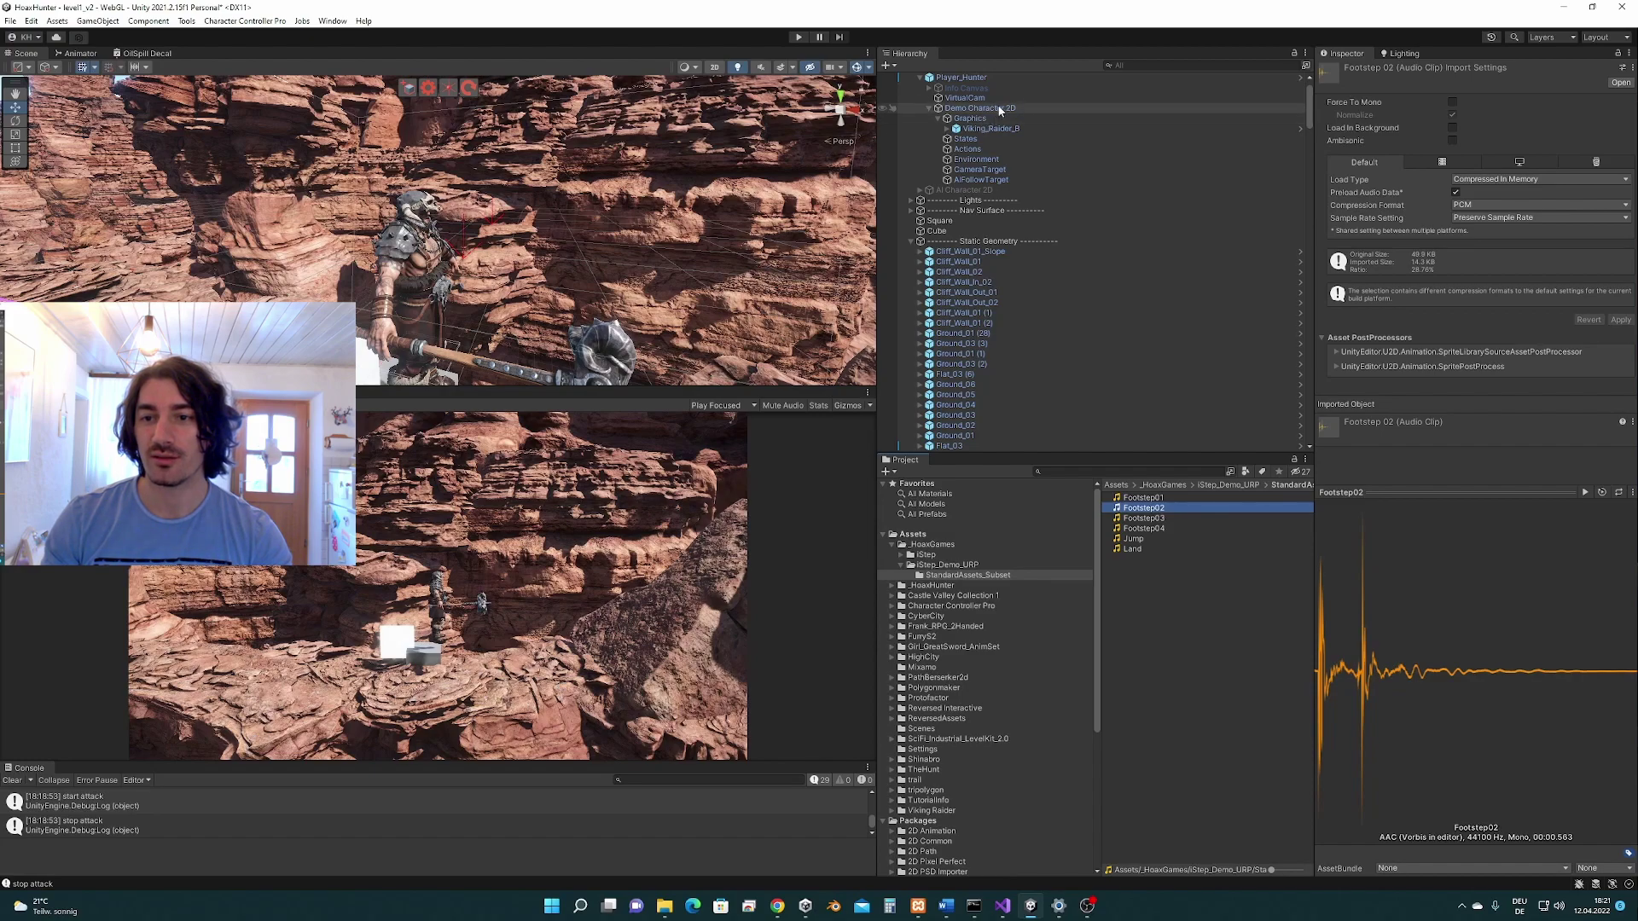
Step: Create an empty child named 'Effects' under Demo Character 2D
click(1000, 109)
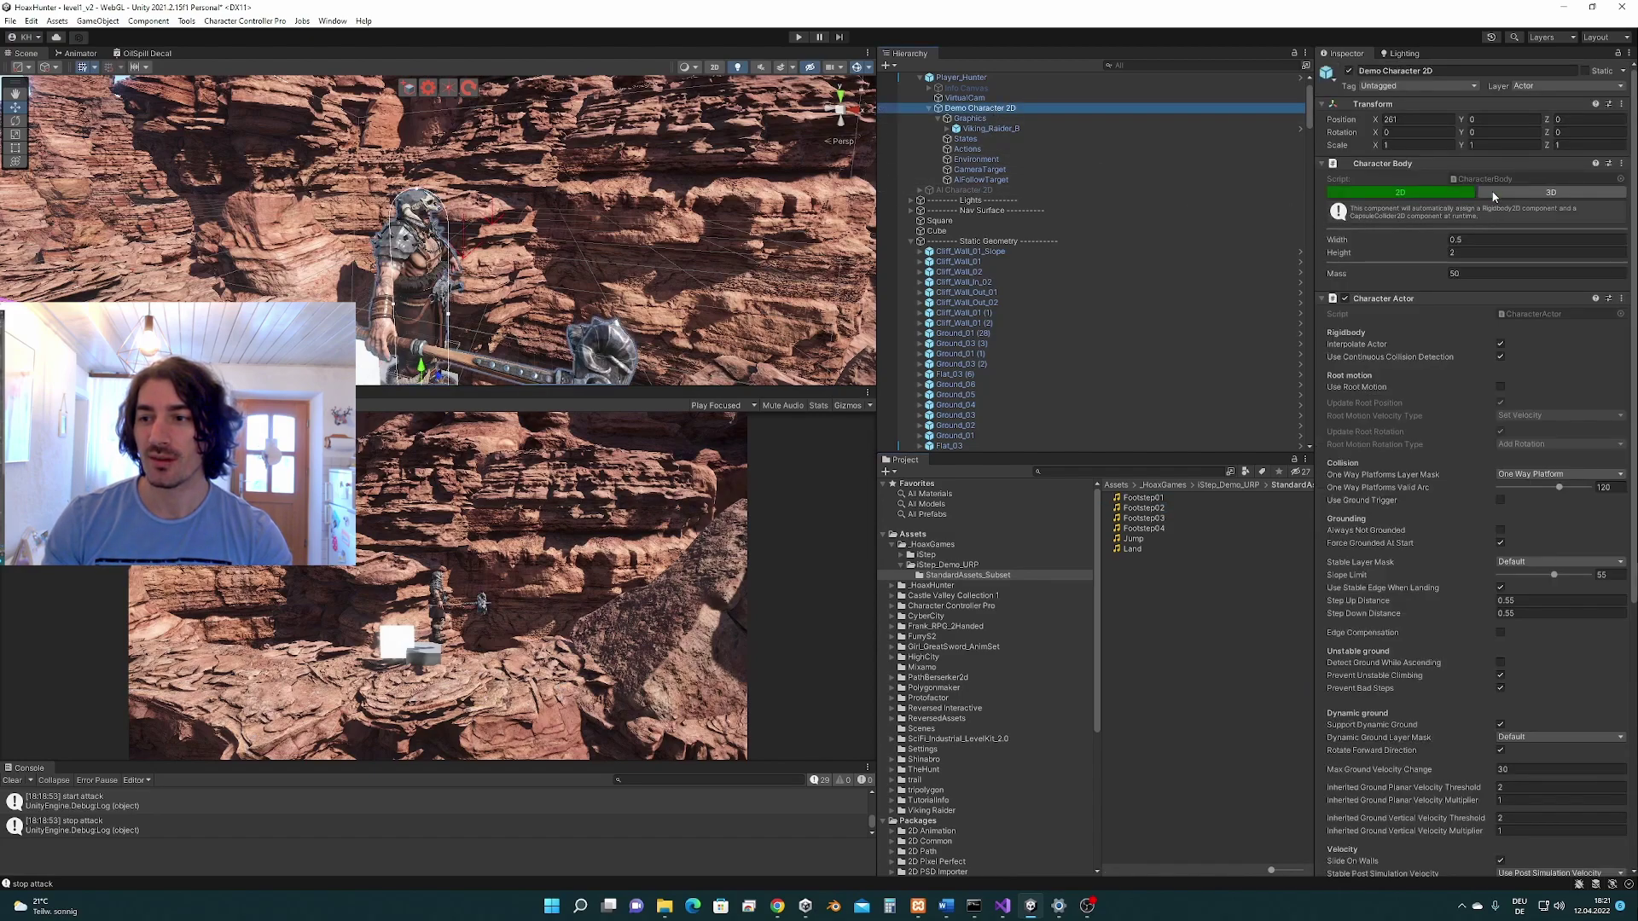
right_click(976, 110)
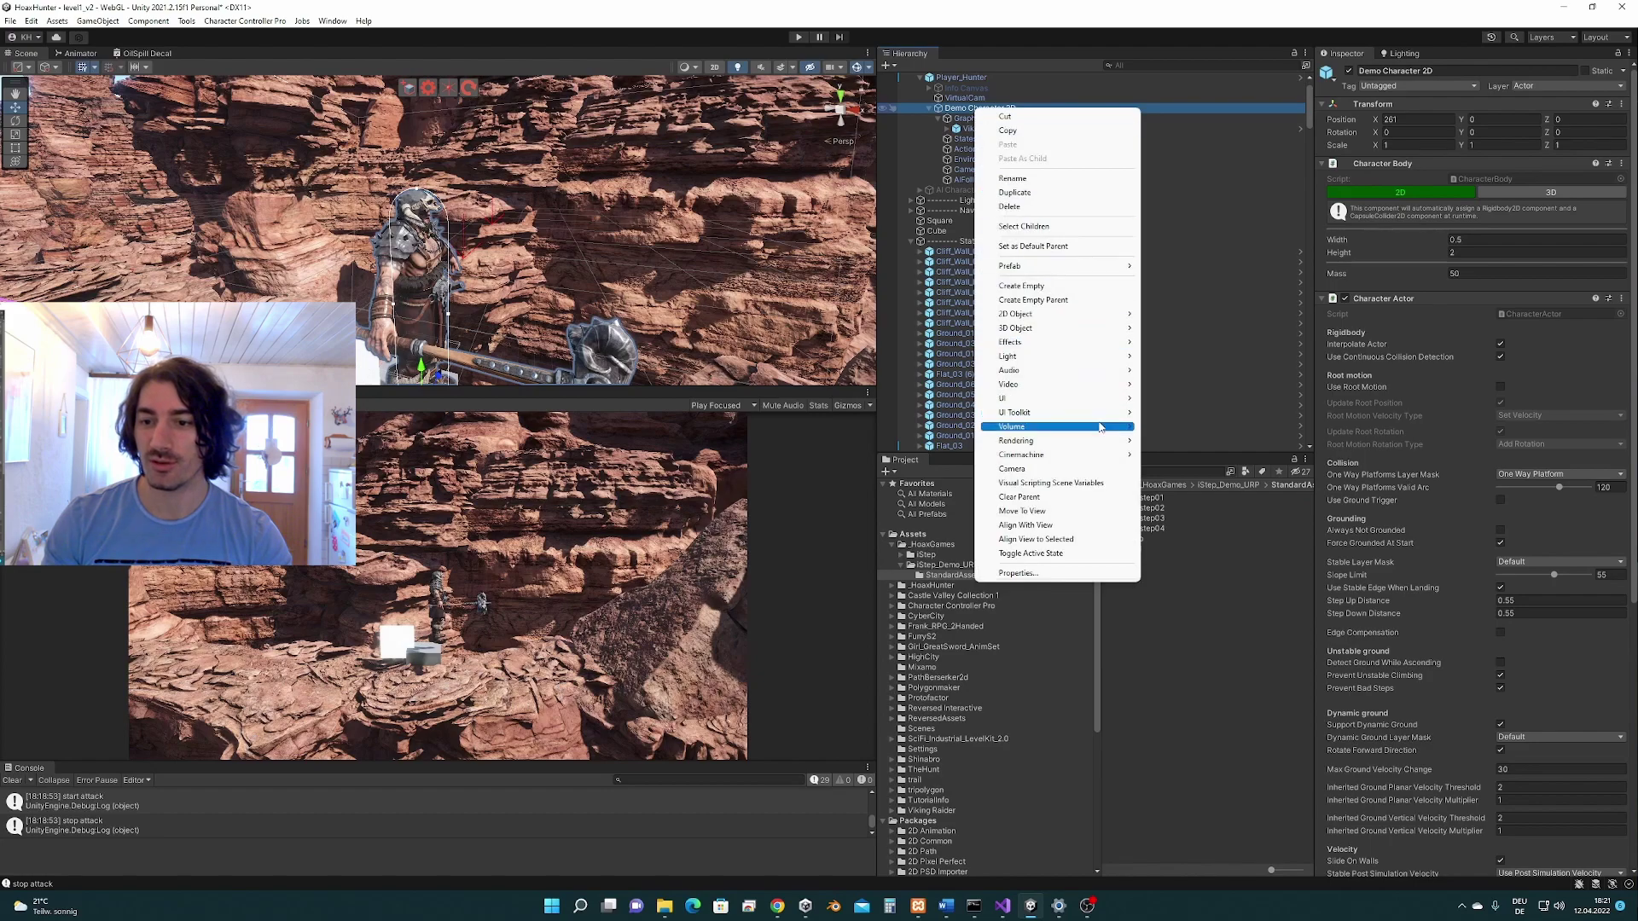
click(1078, 289)
text(E)
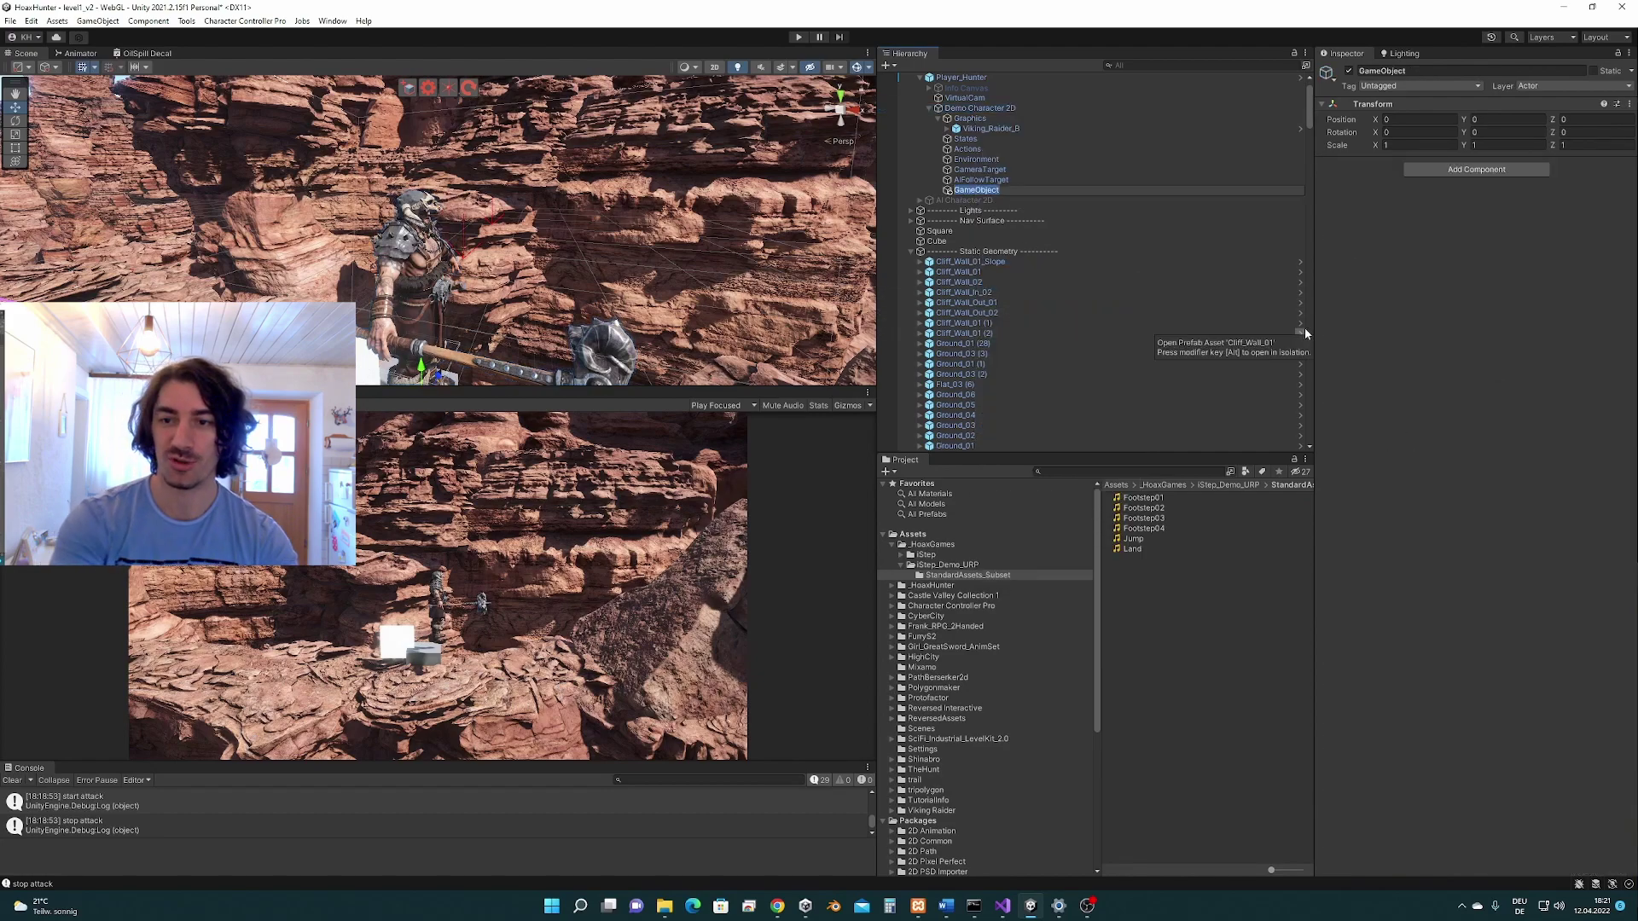
text(ffec)
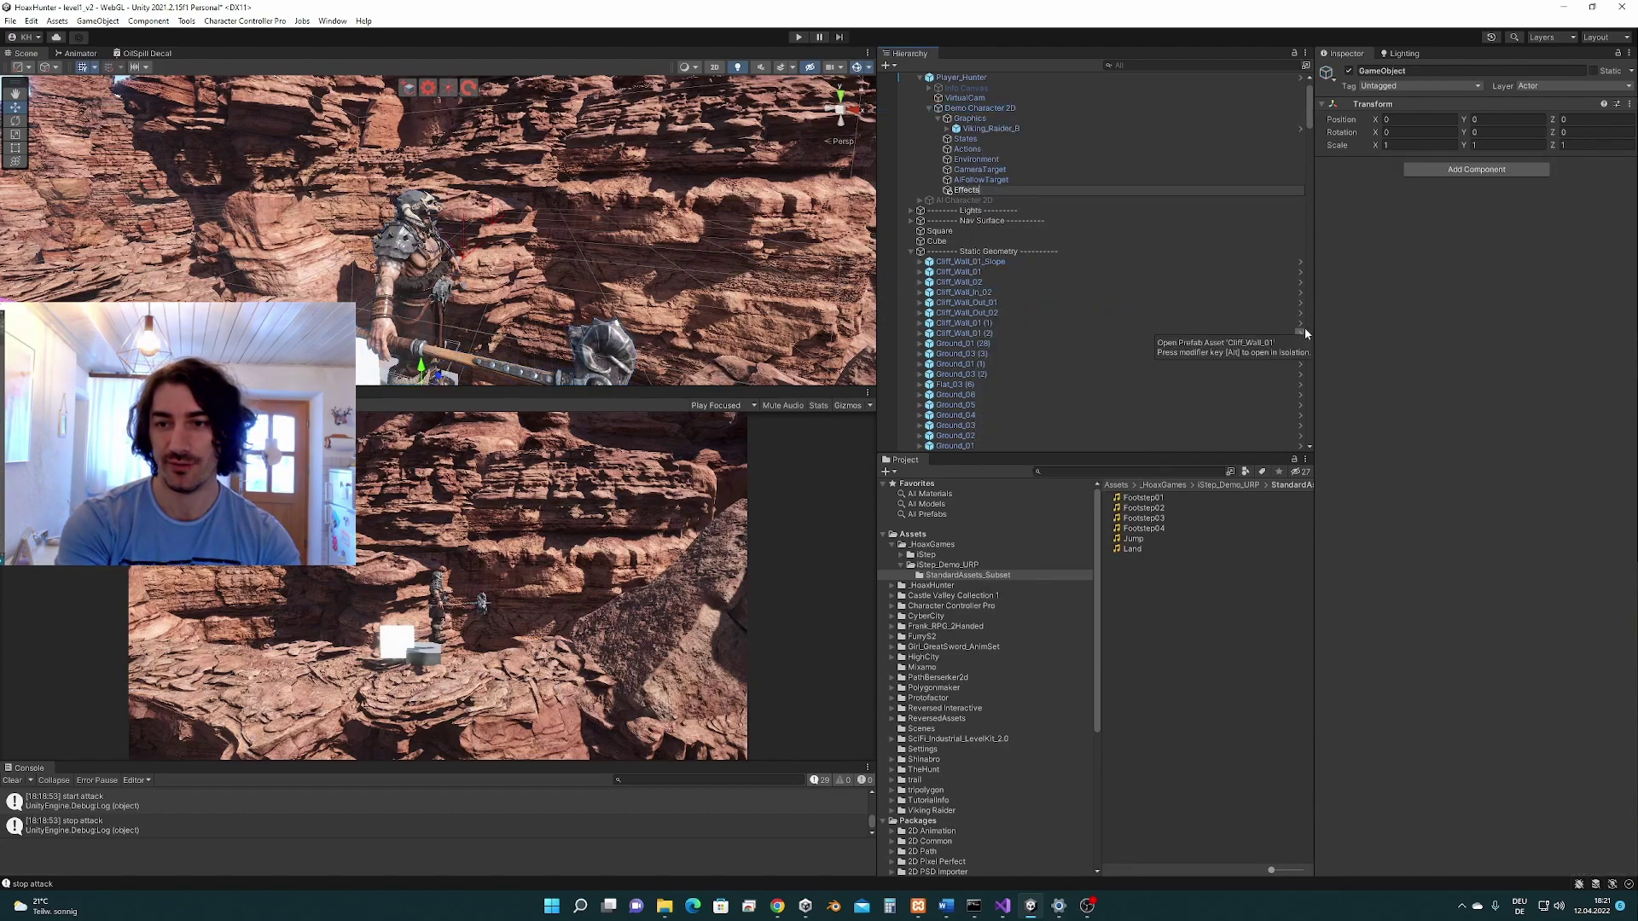
text(ts)
key(Return)
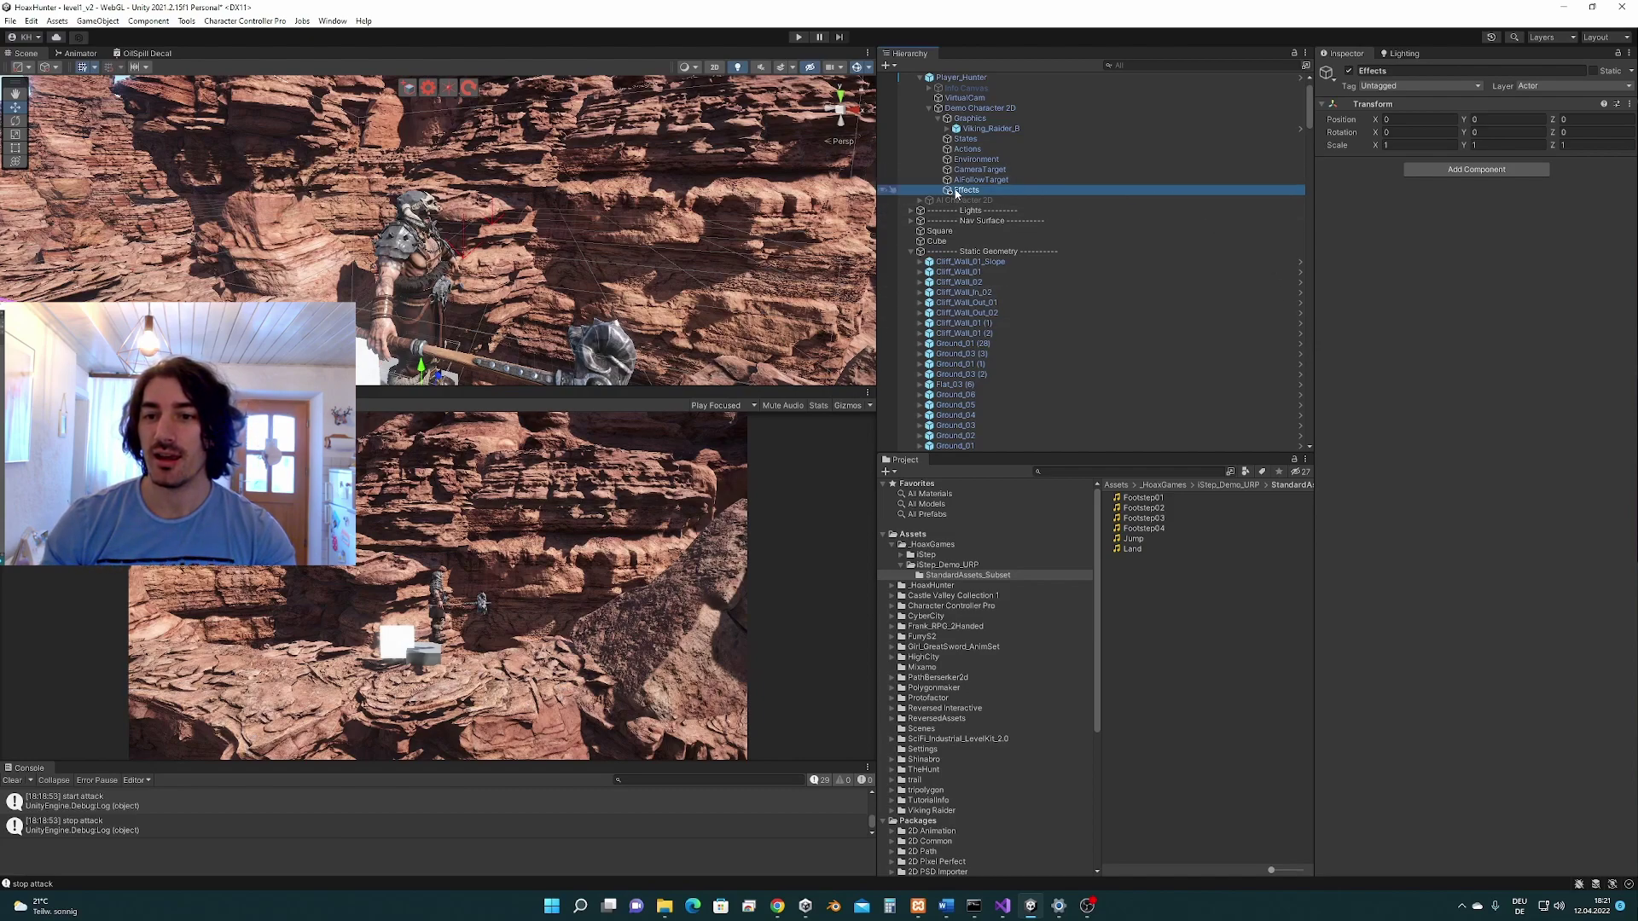
Step: Create an empty child named 'Footsteps' under Effects
right_click(959, 189)
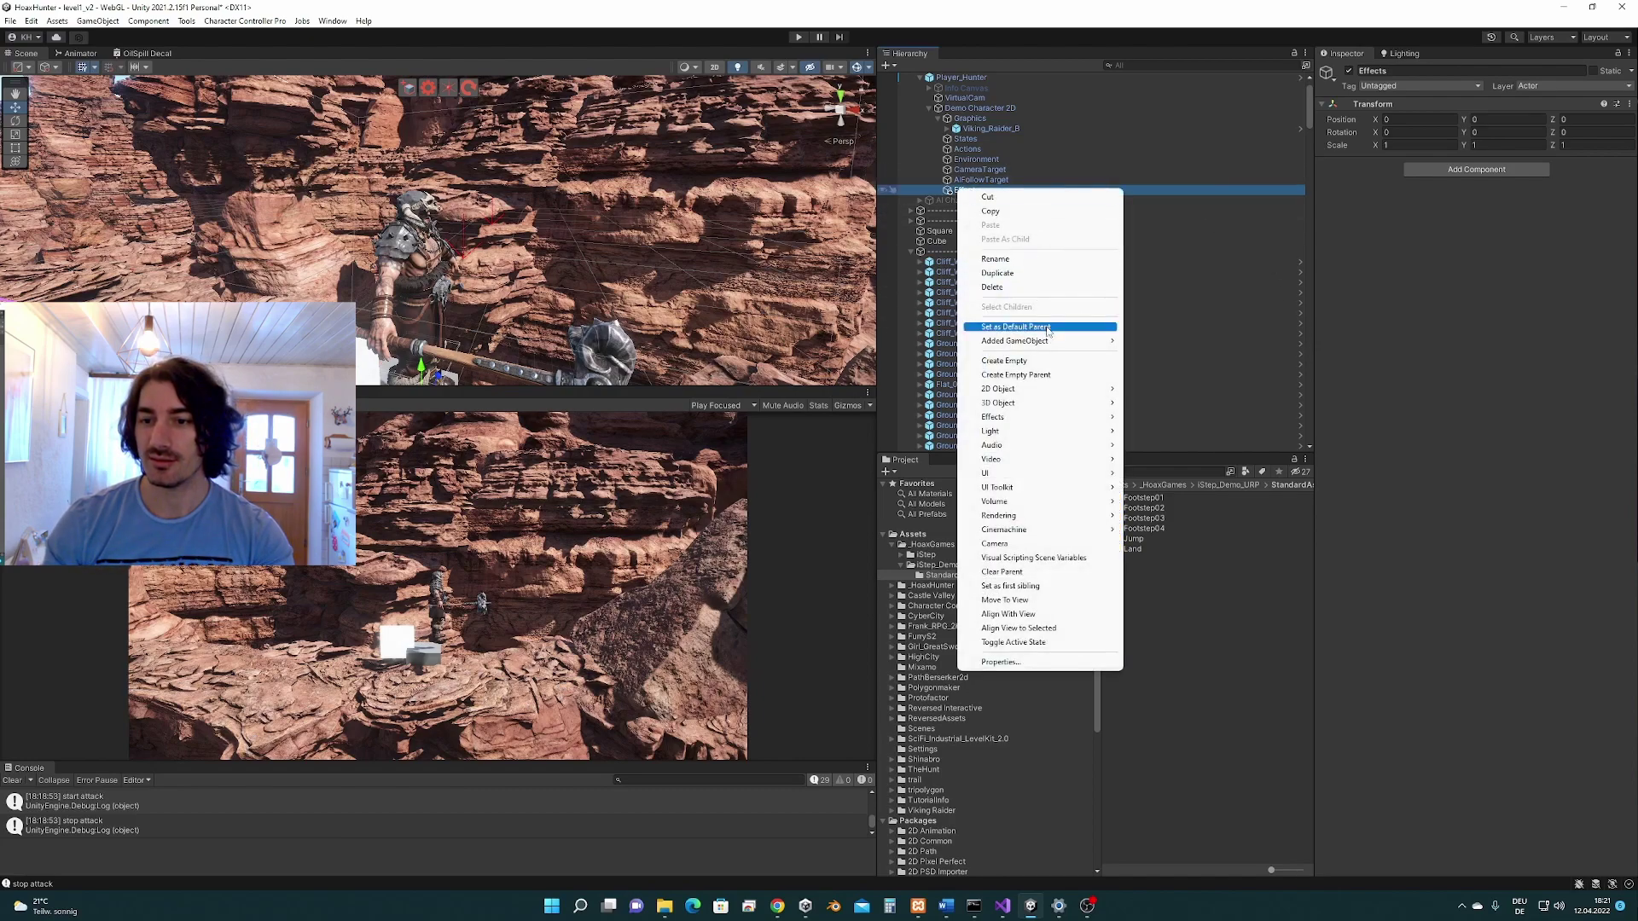
click(1004, 360)
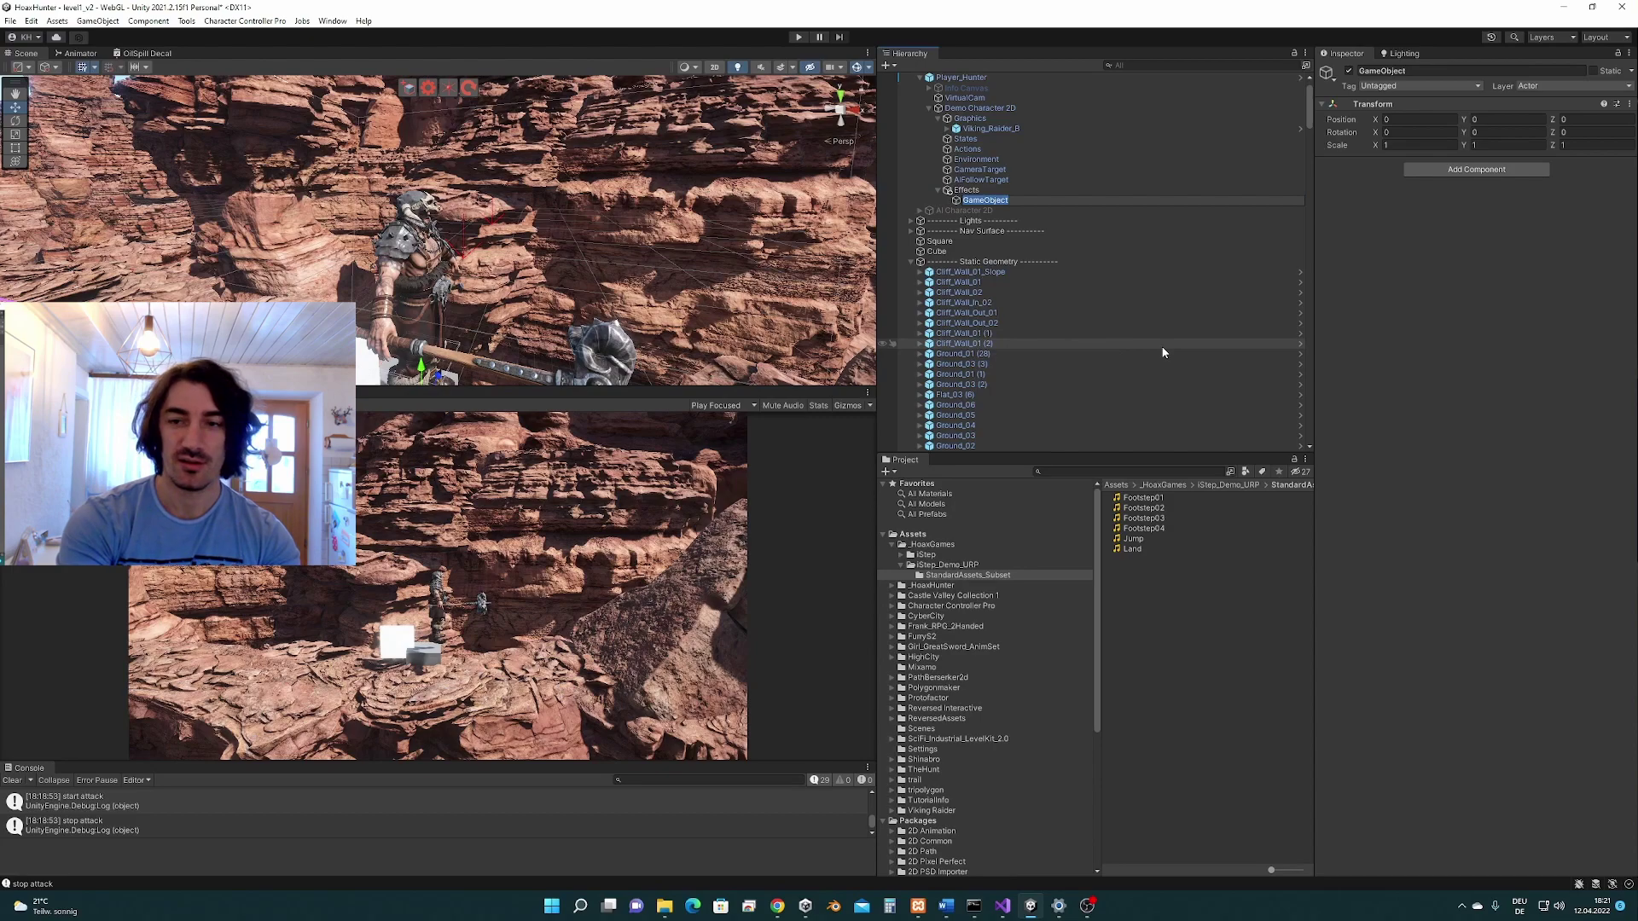
text(Footste)
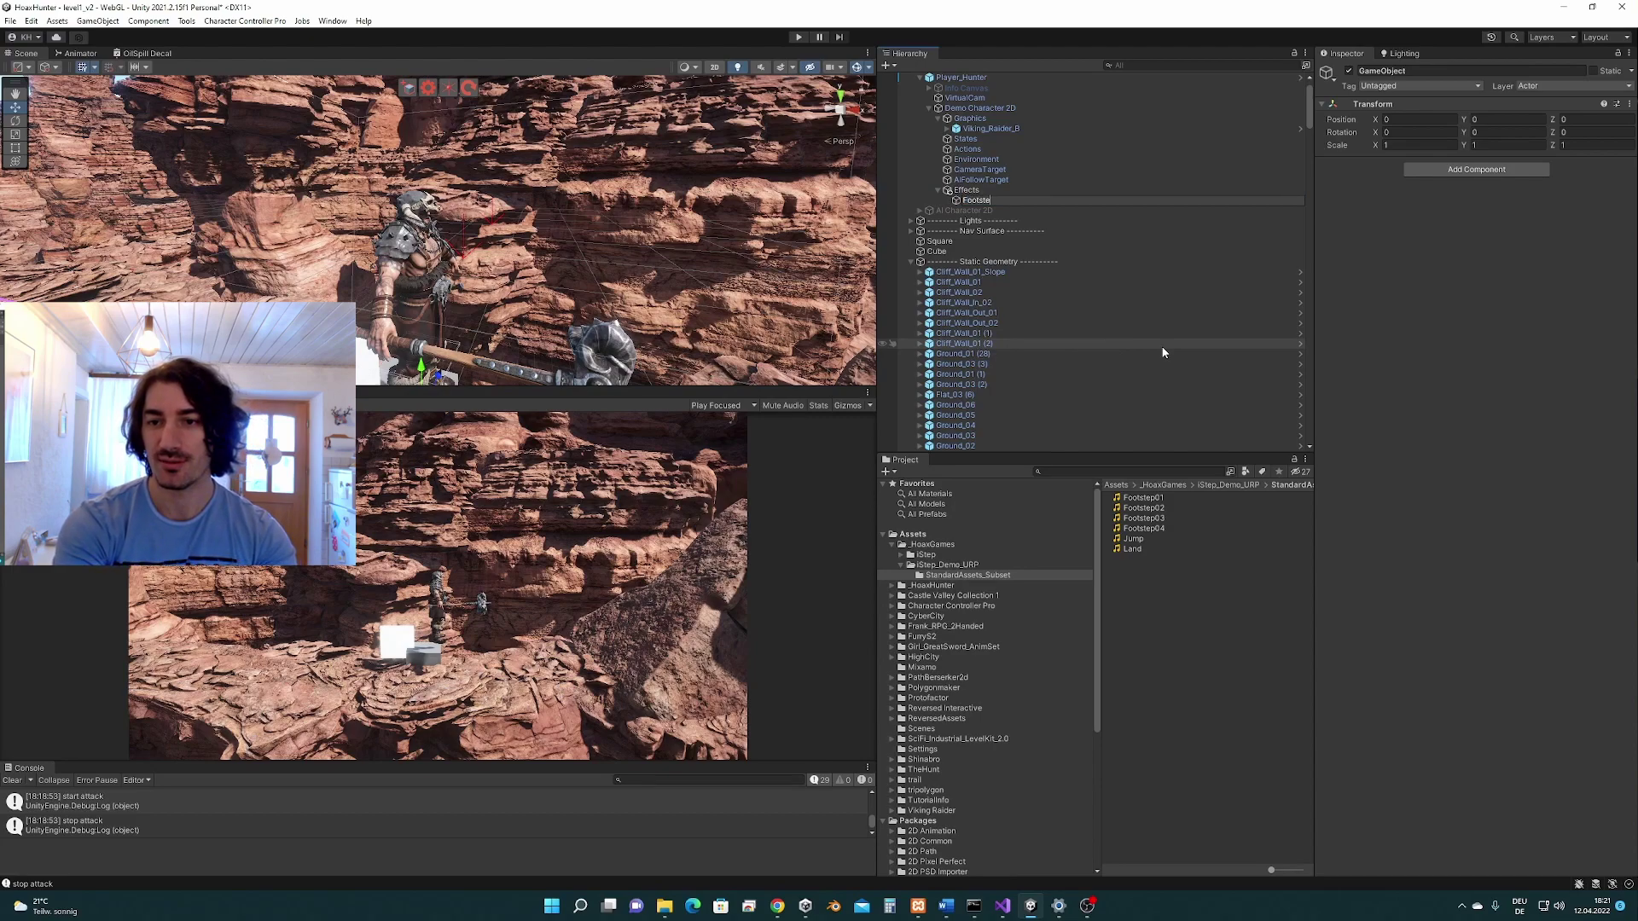
text(ps)
key(Return)
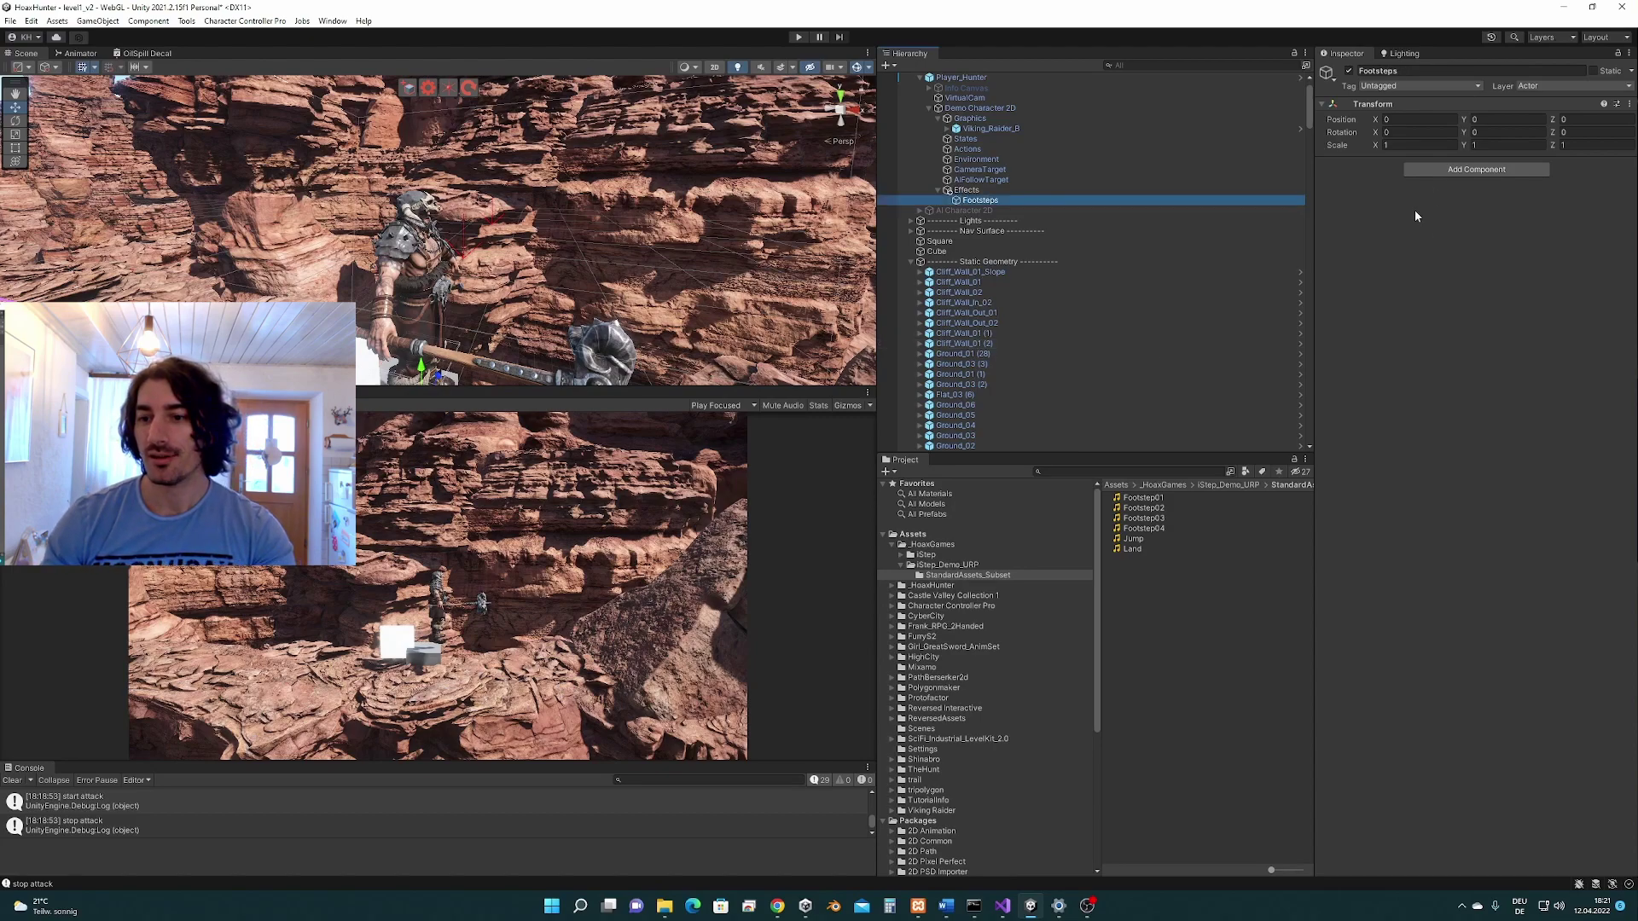
Step: Add an Effects Player with a Play Audio Clip event holding four audio clip slots
click(1487, 170)
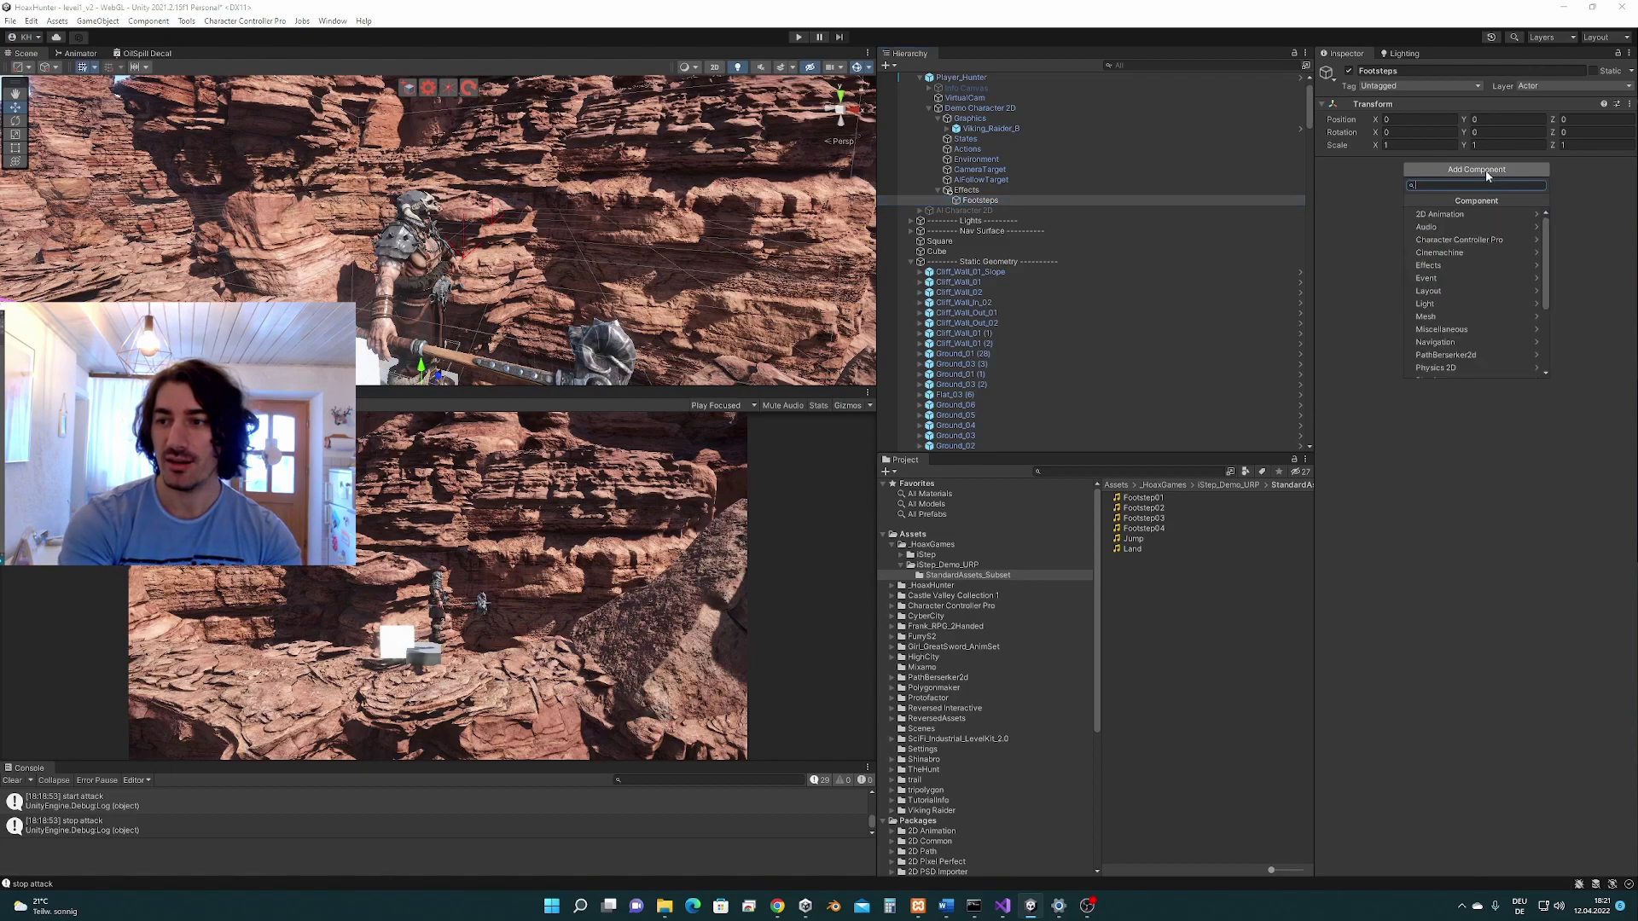
text(effects)
key(Return)
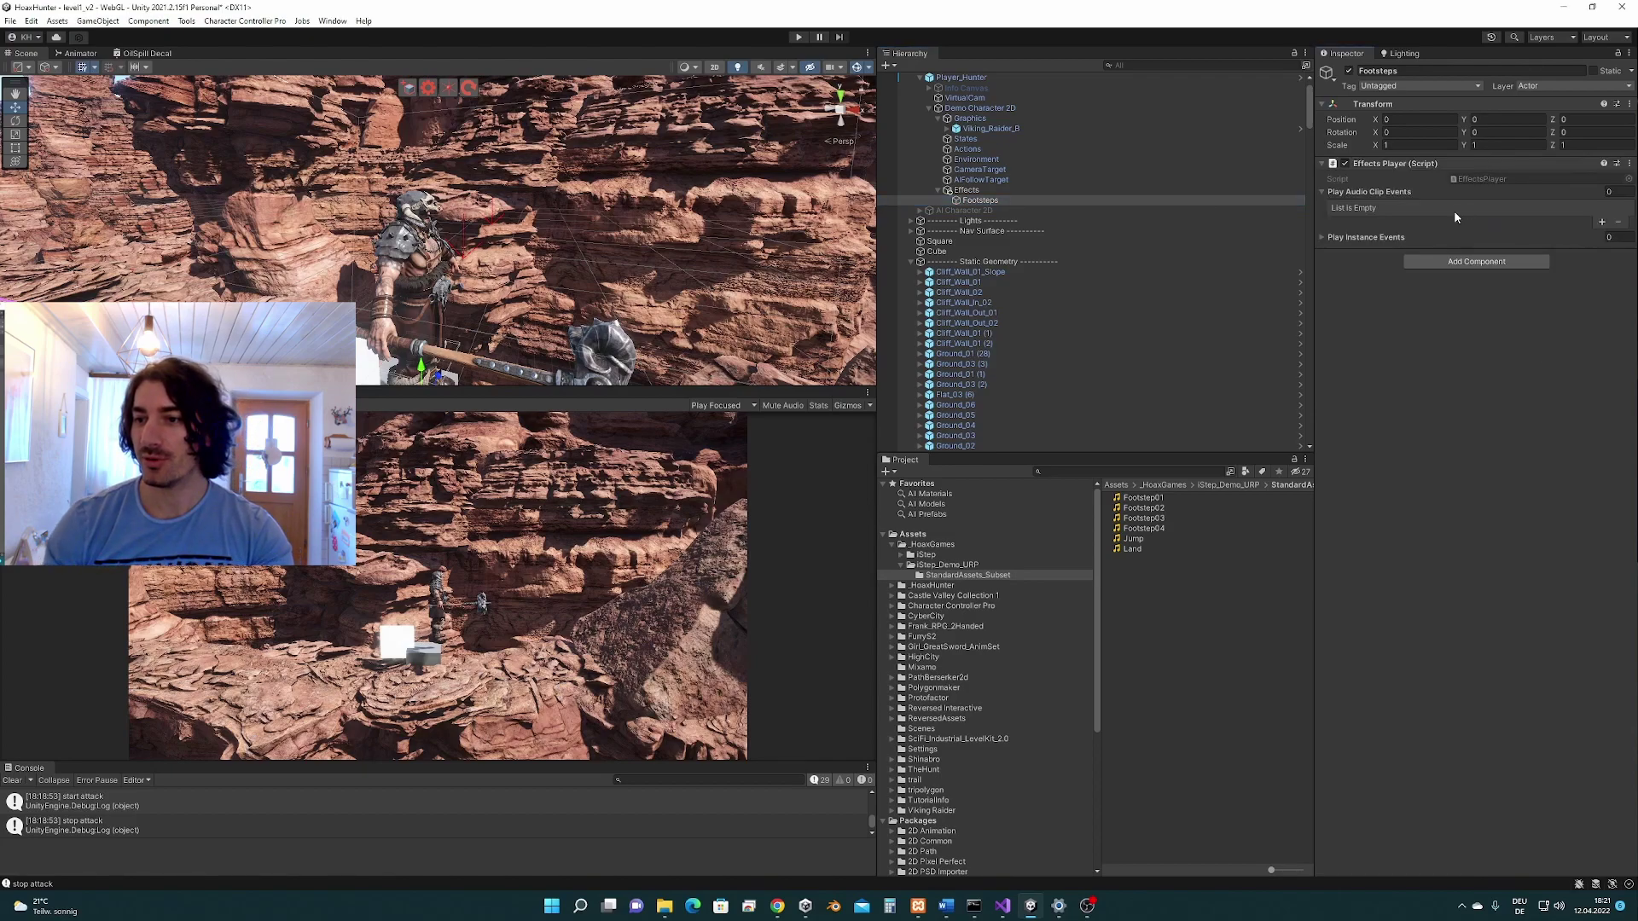
click(1600, 222)
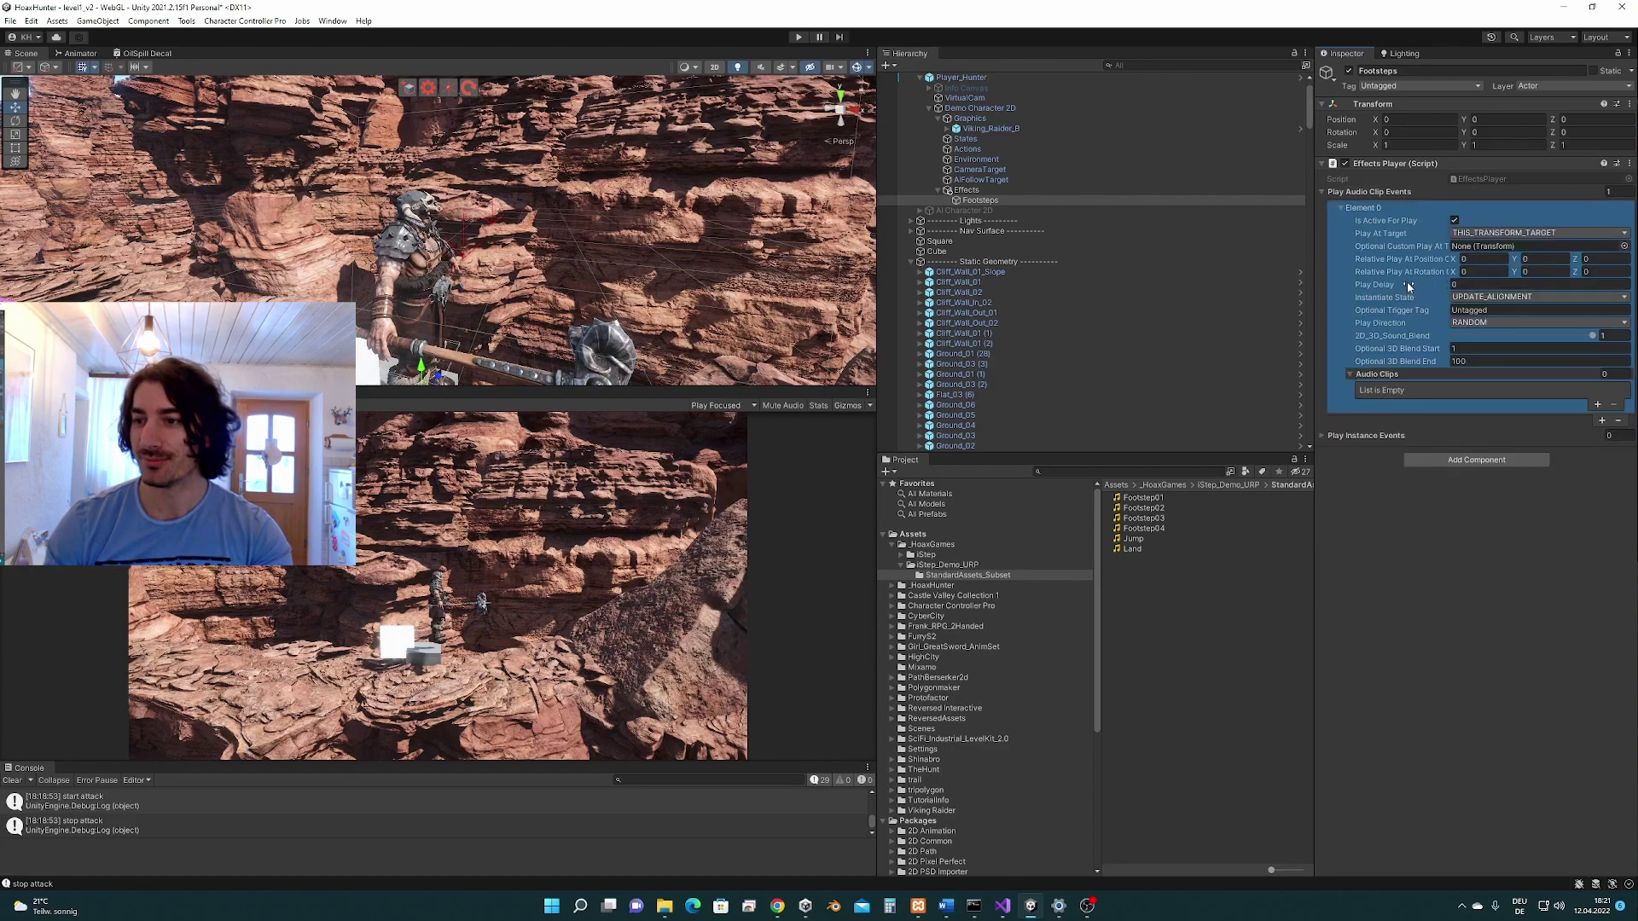
click(1598, 404)
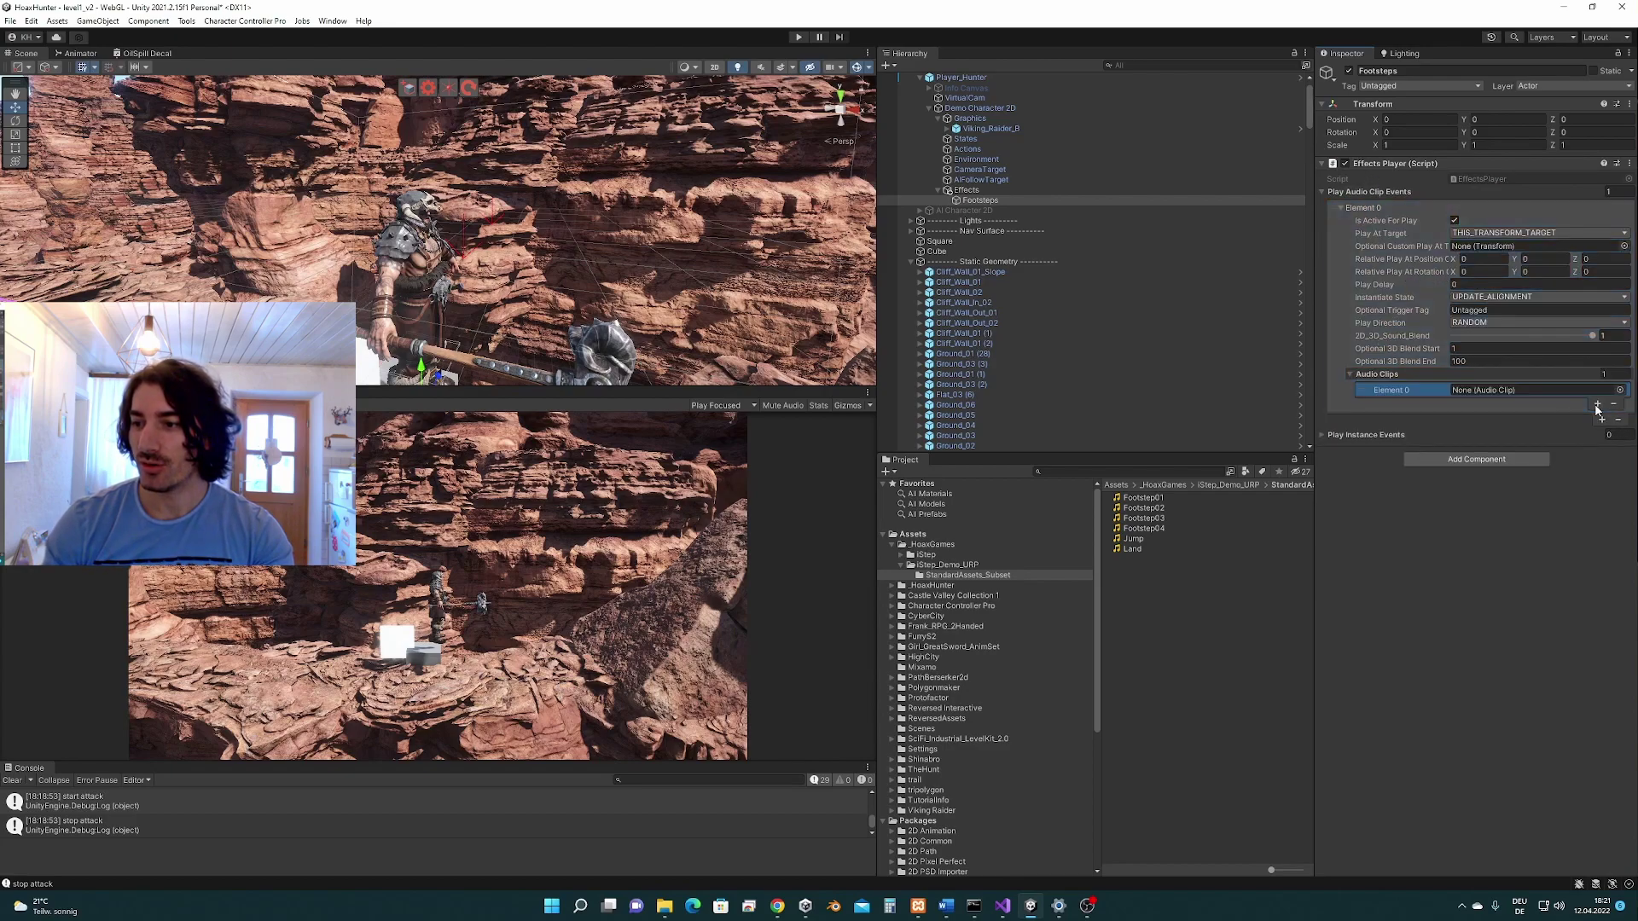
click(1598, 405)
click(1601, 417)
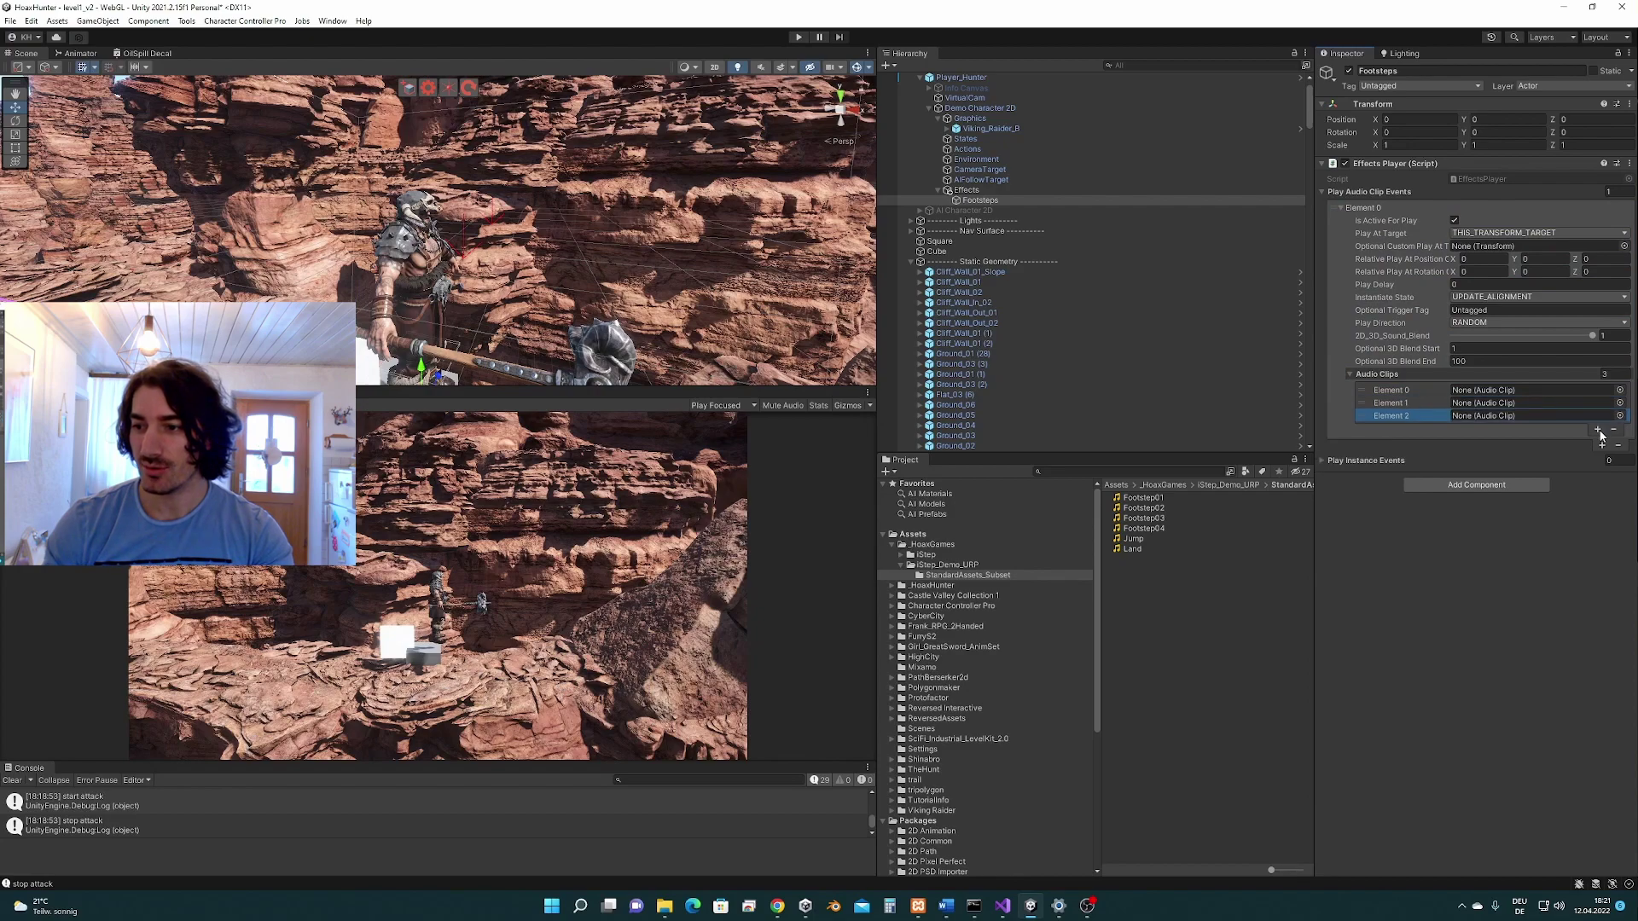
click(1601, 430)
Step: Fill the slots with the Footstep clips, set Play Delay 0.05, and lower the 2D/3D blend to 0.867
drag(1154, 500, 1527, 390)
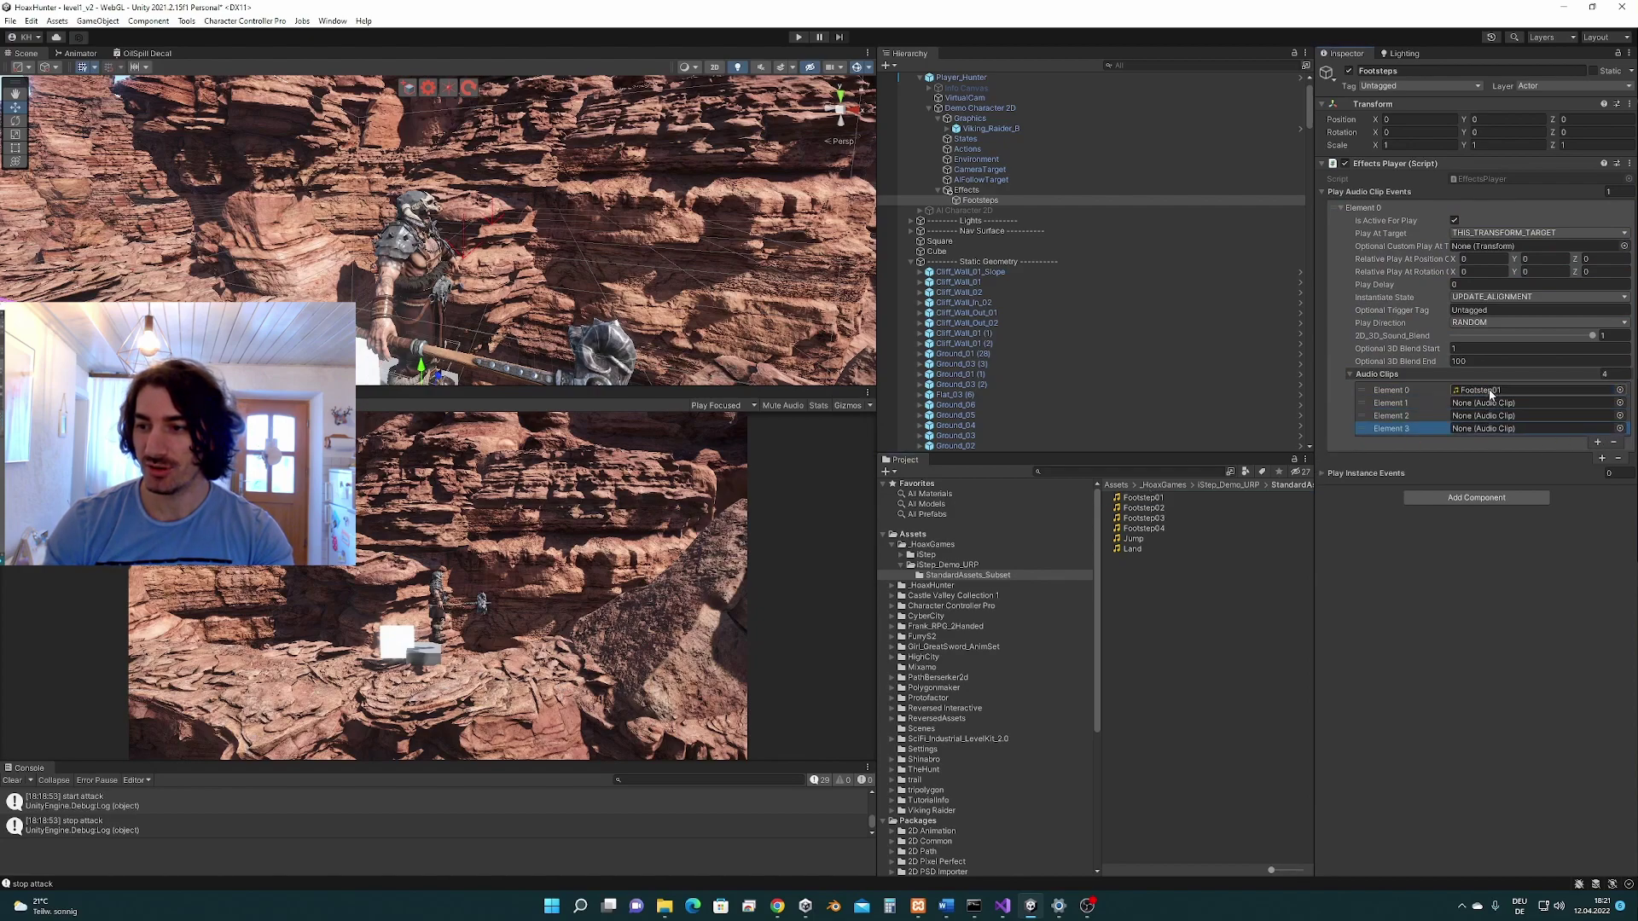
click(1140, 509)
drag(1140, 510, 1520, 404)
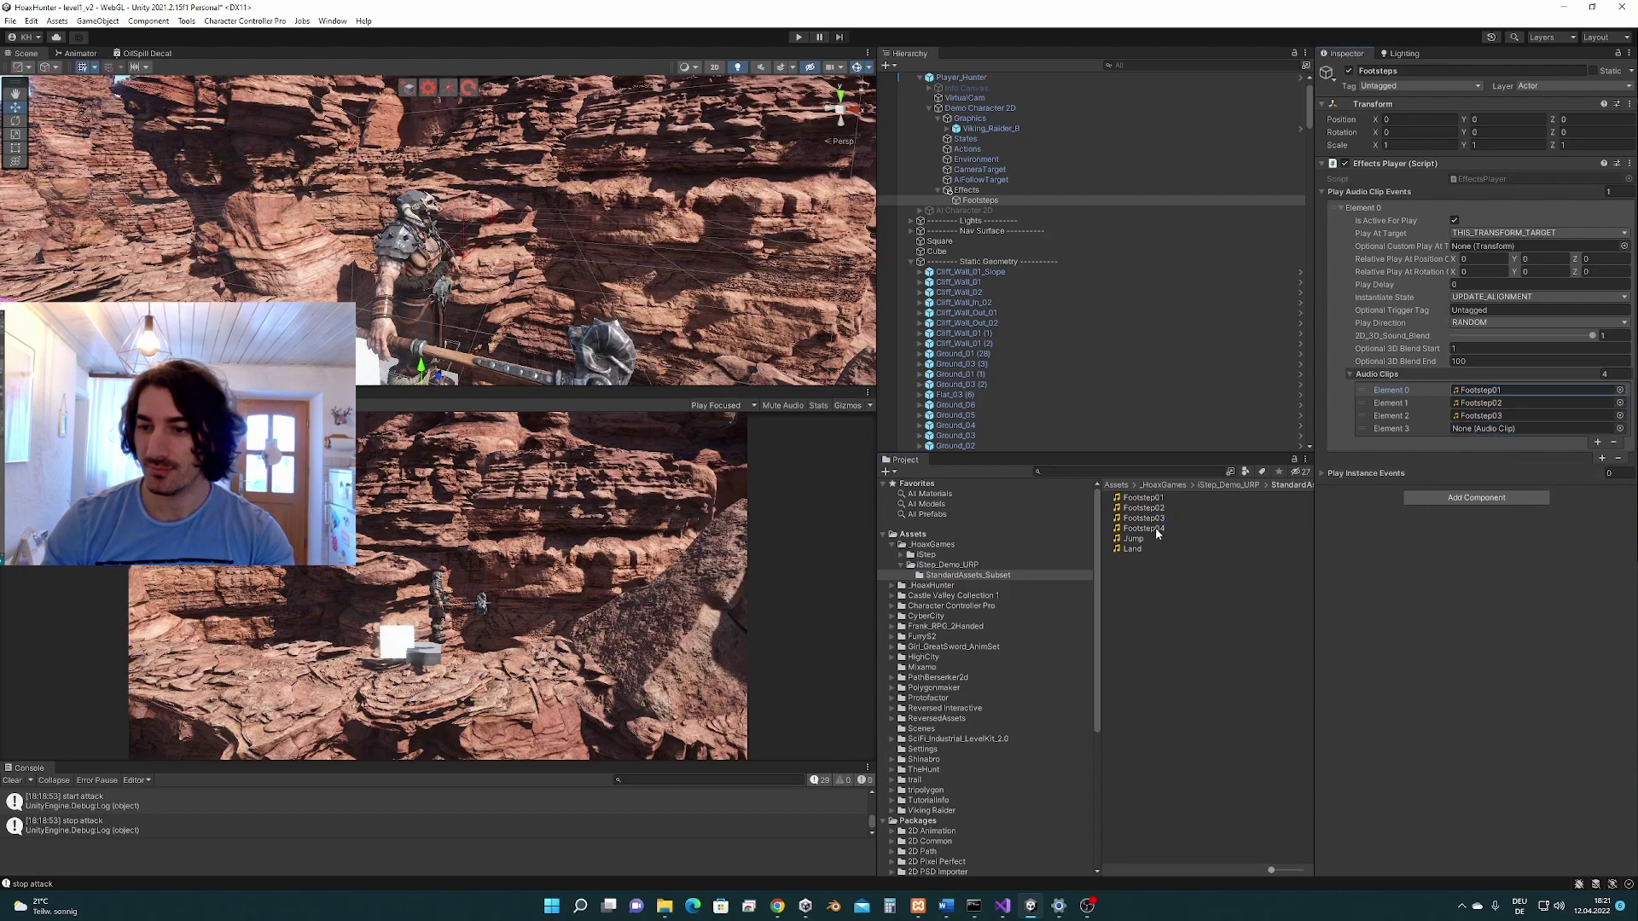
drag(1143, 518, 1533, 428)
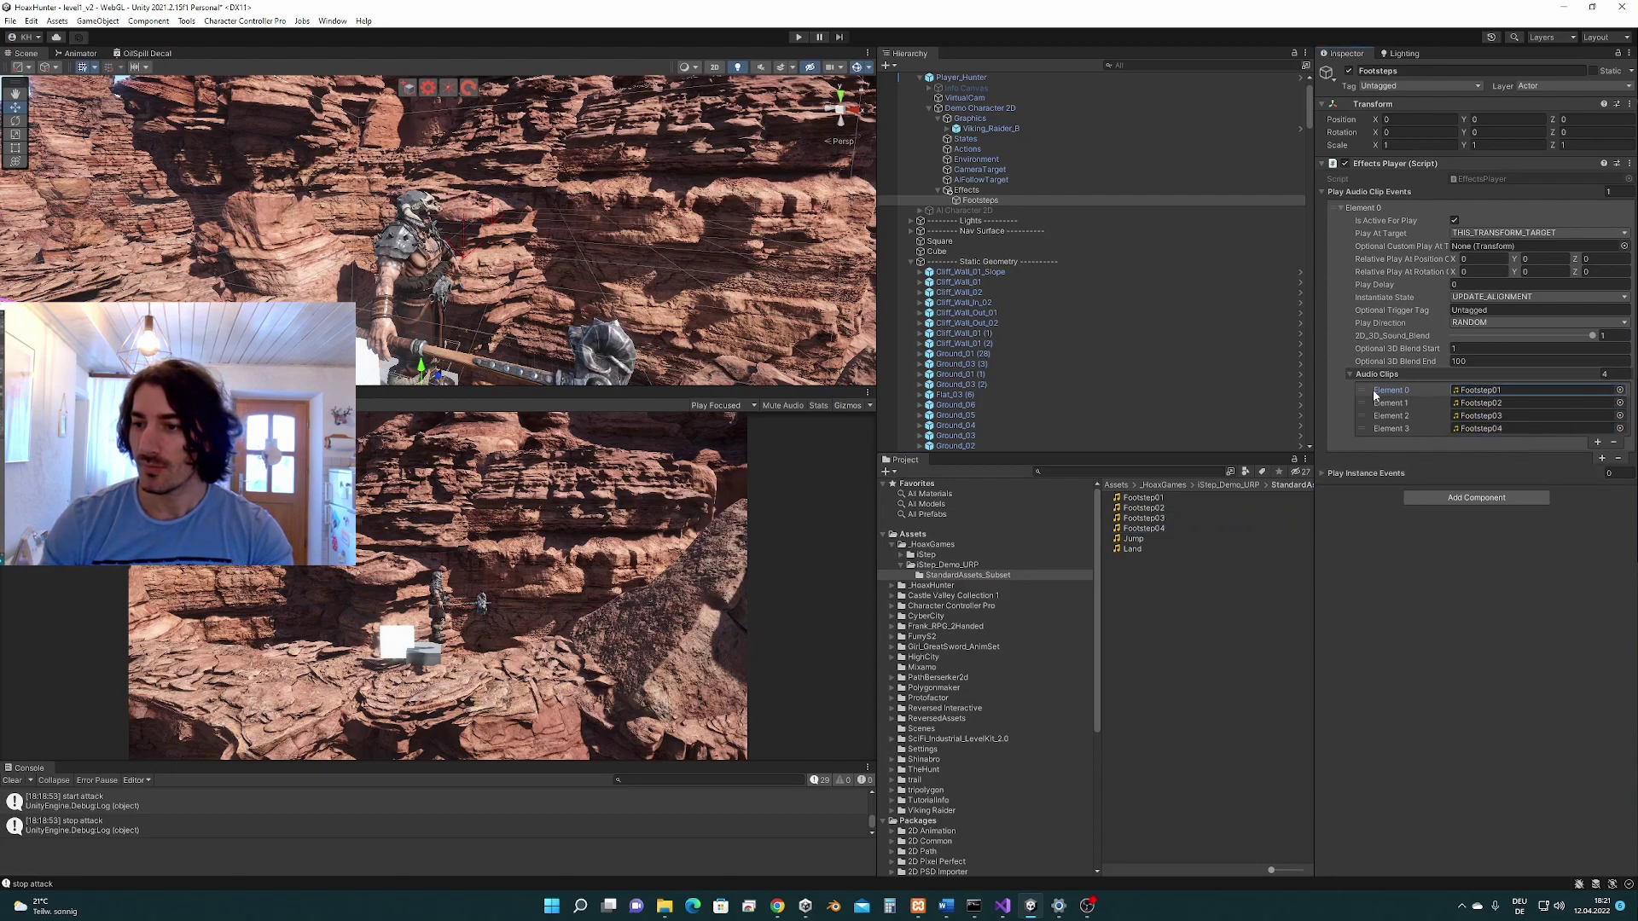
click(1463, 285)
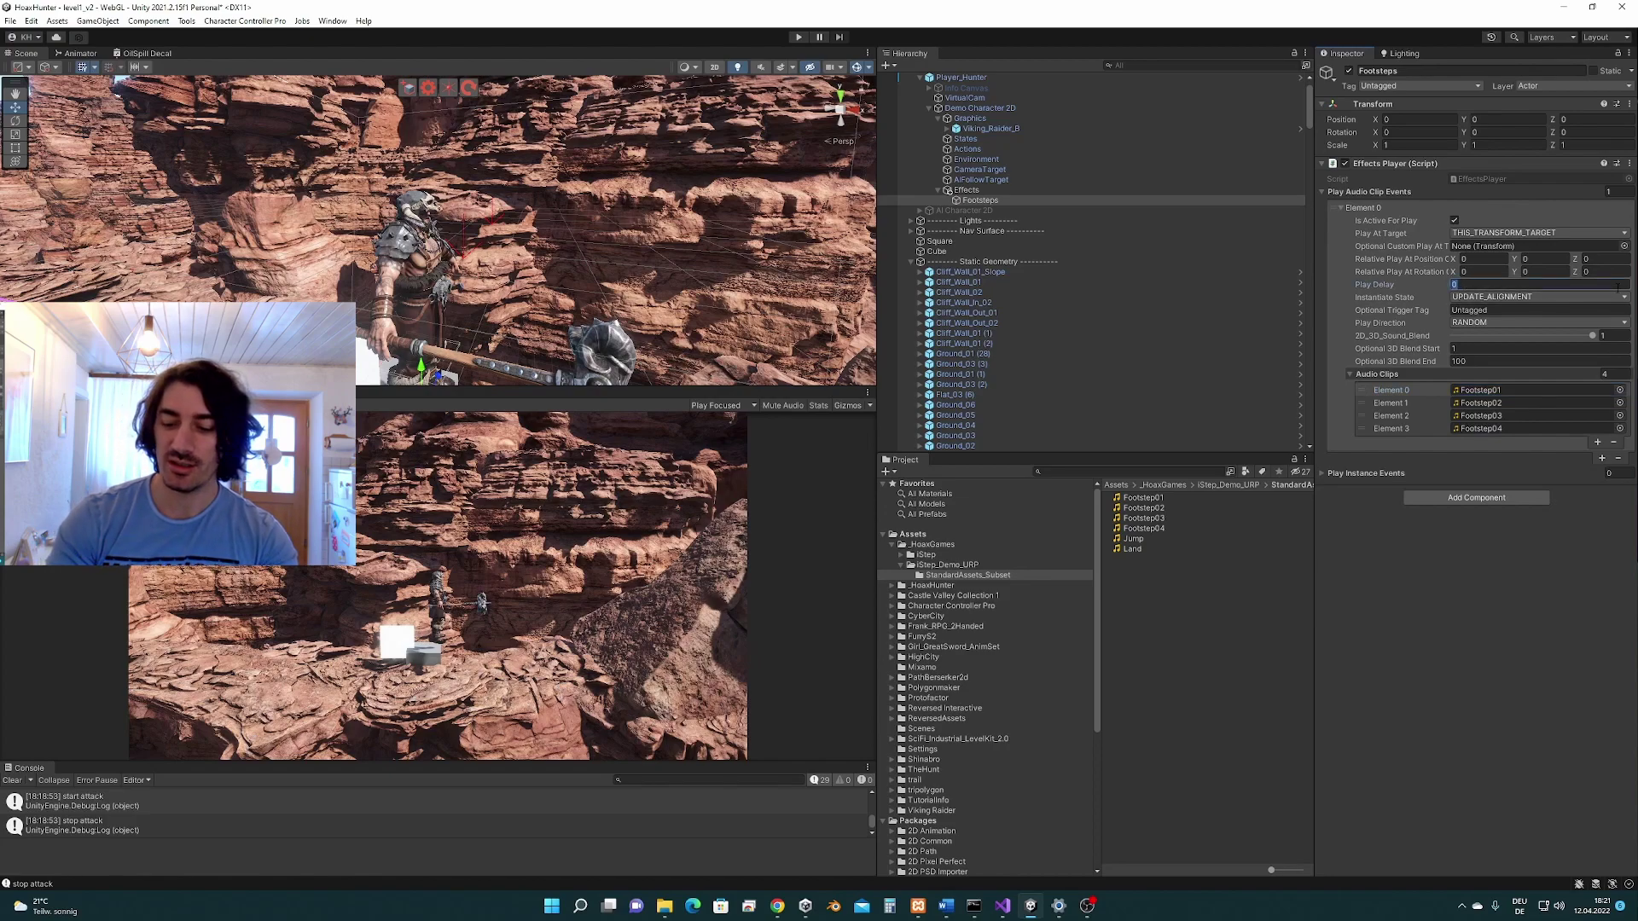
text(0.)
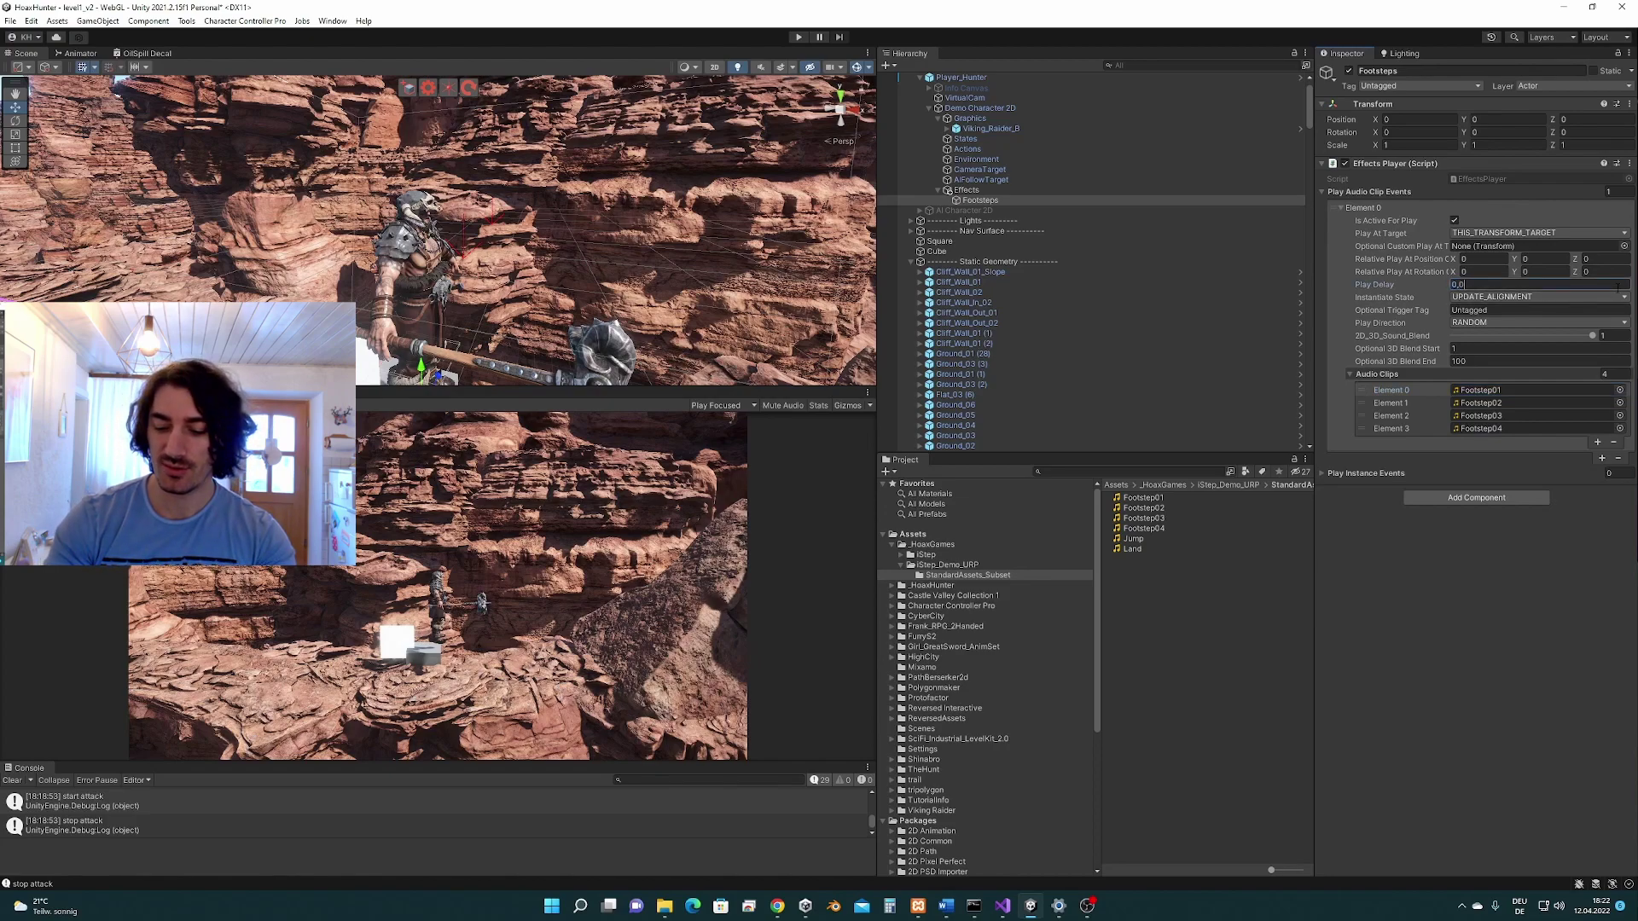
text(05)
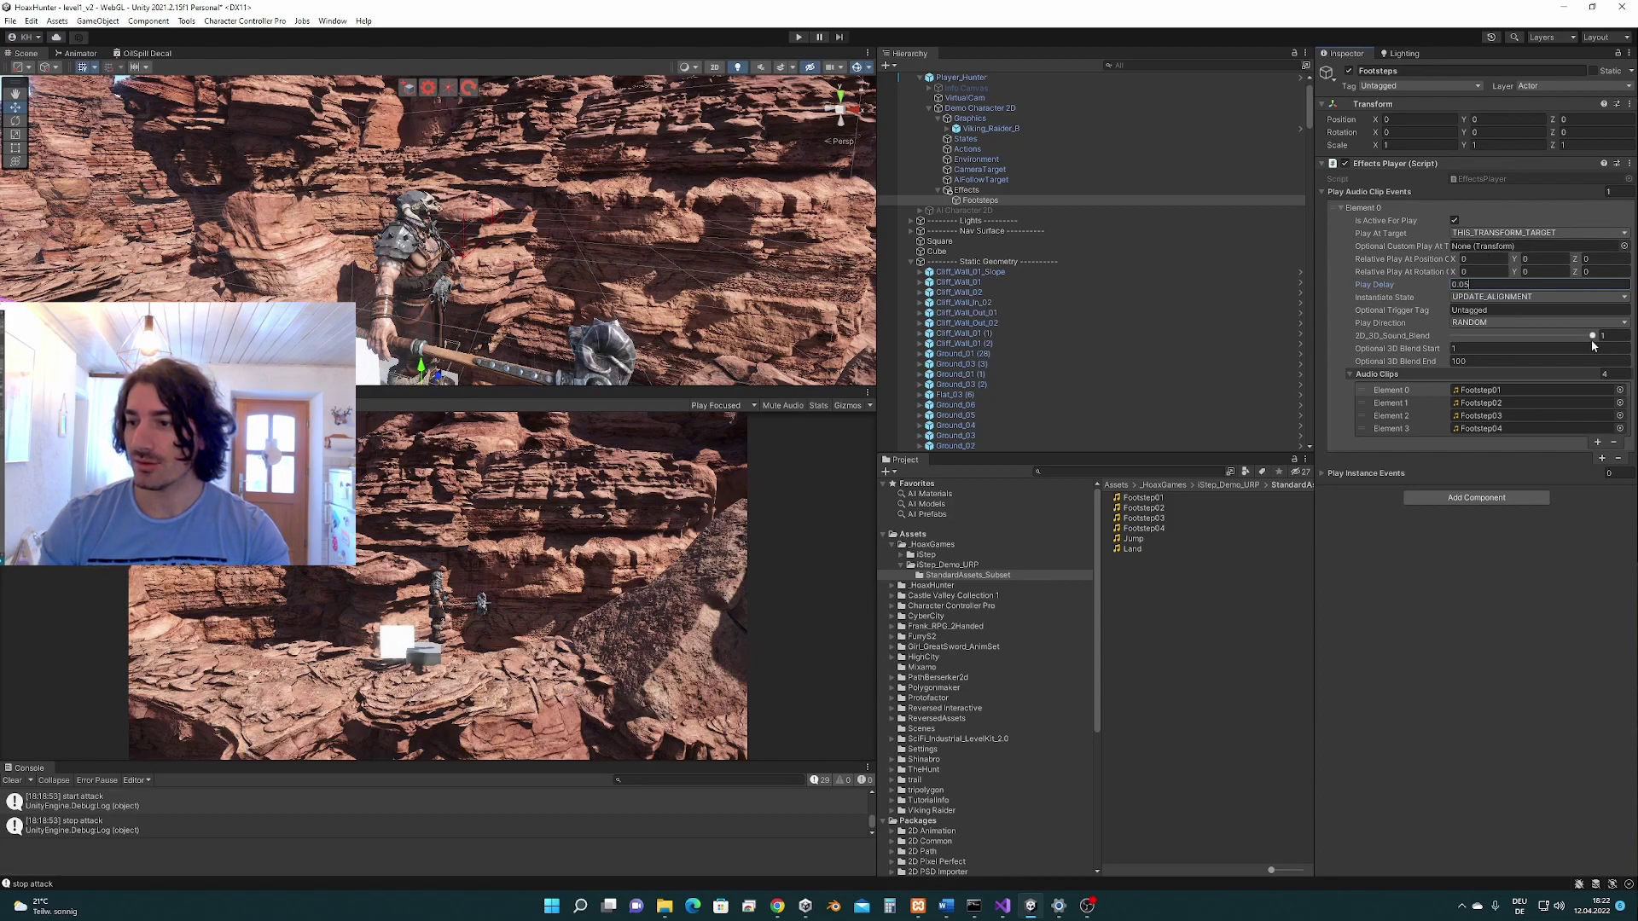
drag(1590, 335, 1574, 337)
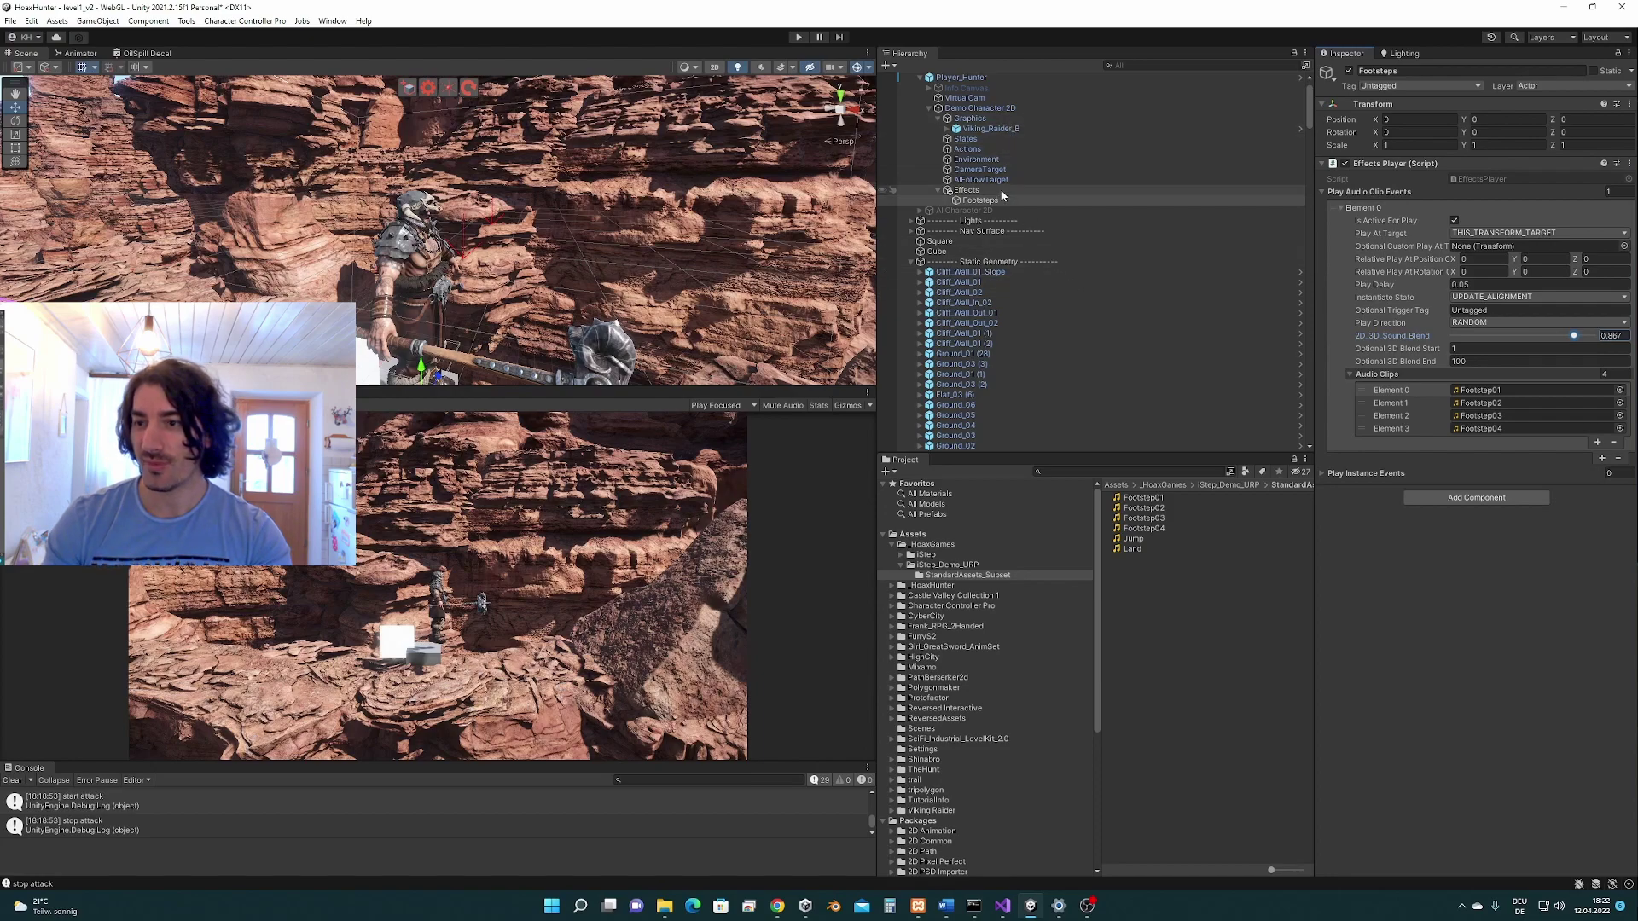
Step: Add On Footstep Left Start and Right Start entries on Viking_Raider_B targeting Footsteps
click(1011, 128)
scroll(1490, 425, down, 10)
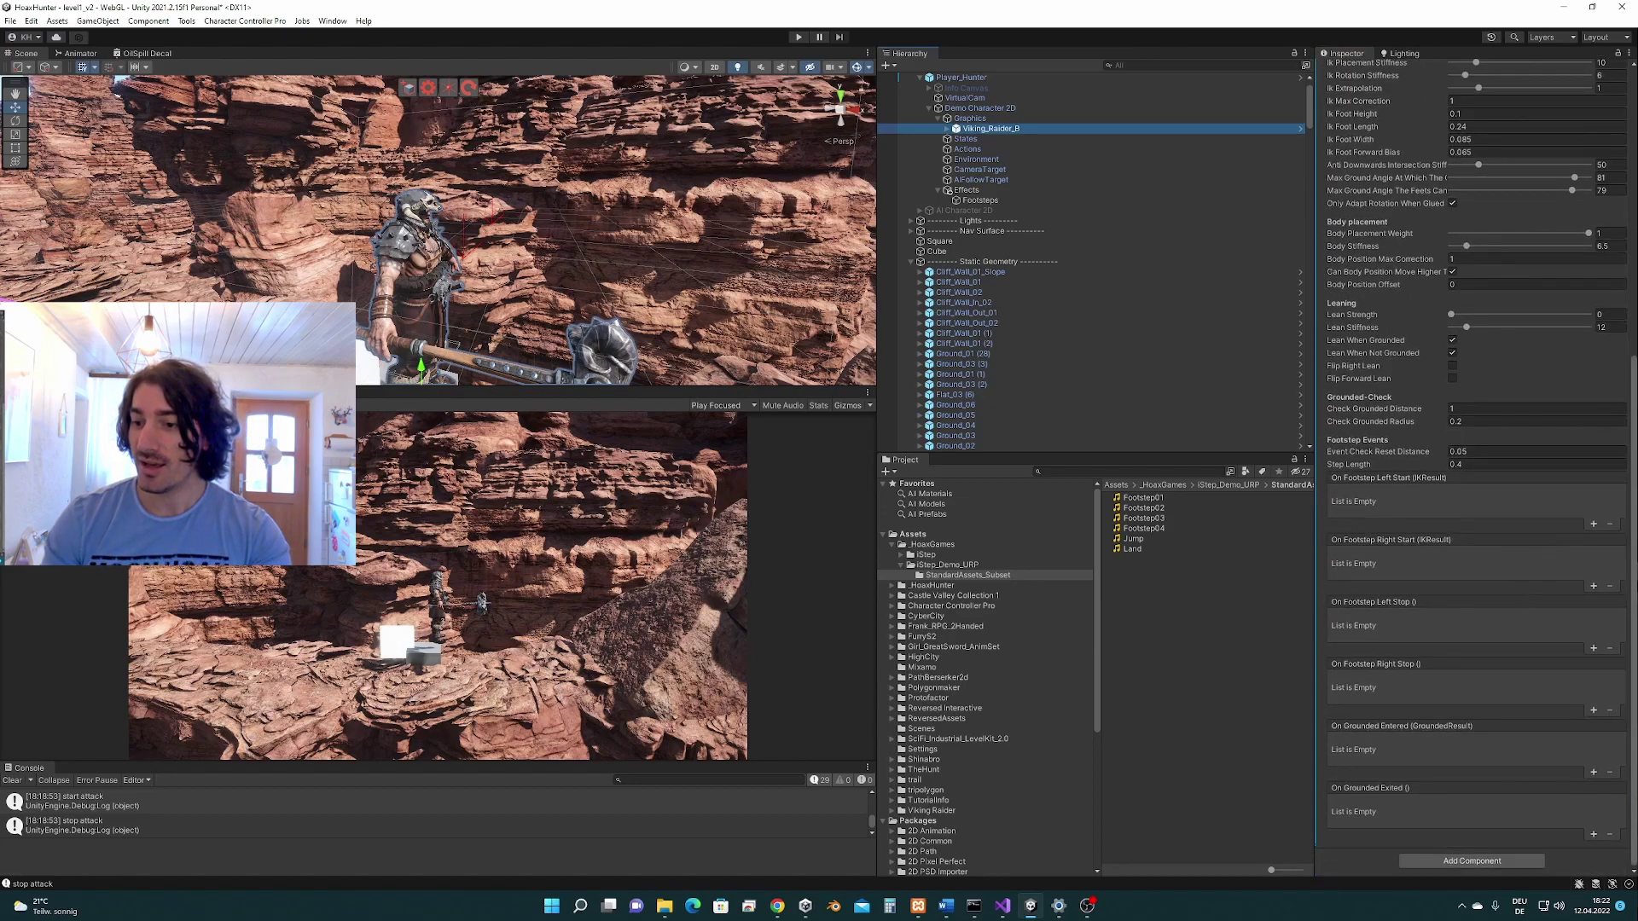
click(1399, 498)
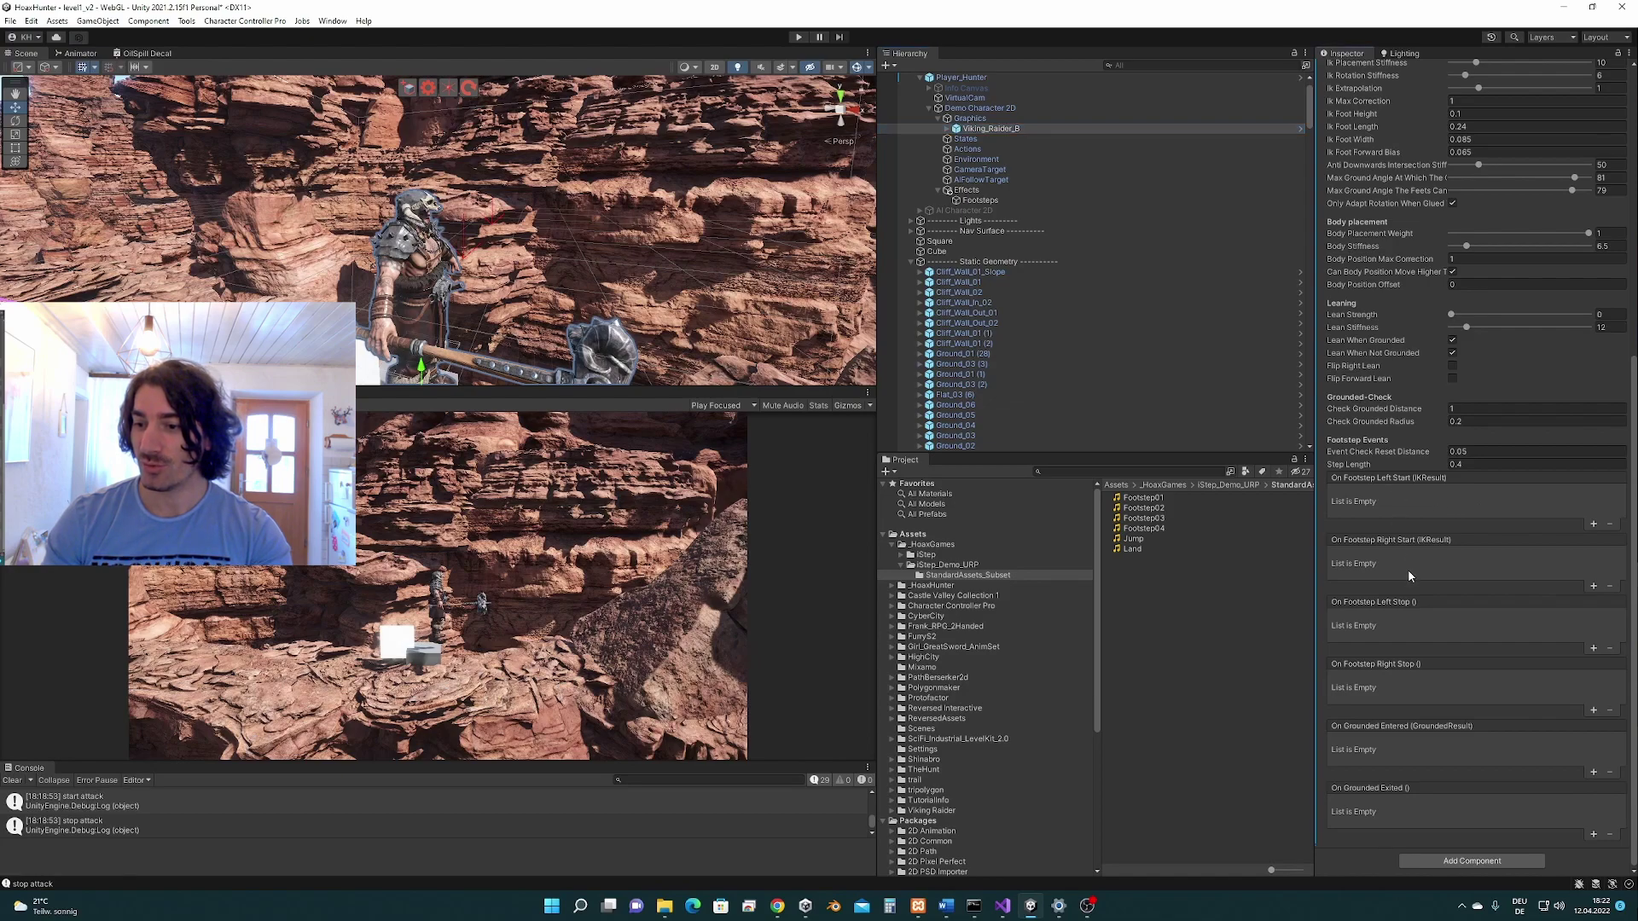
click(1593, 524)
click(1592, 587)
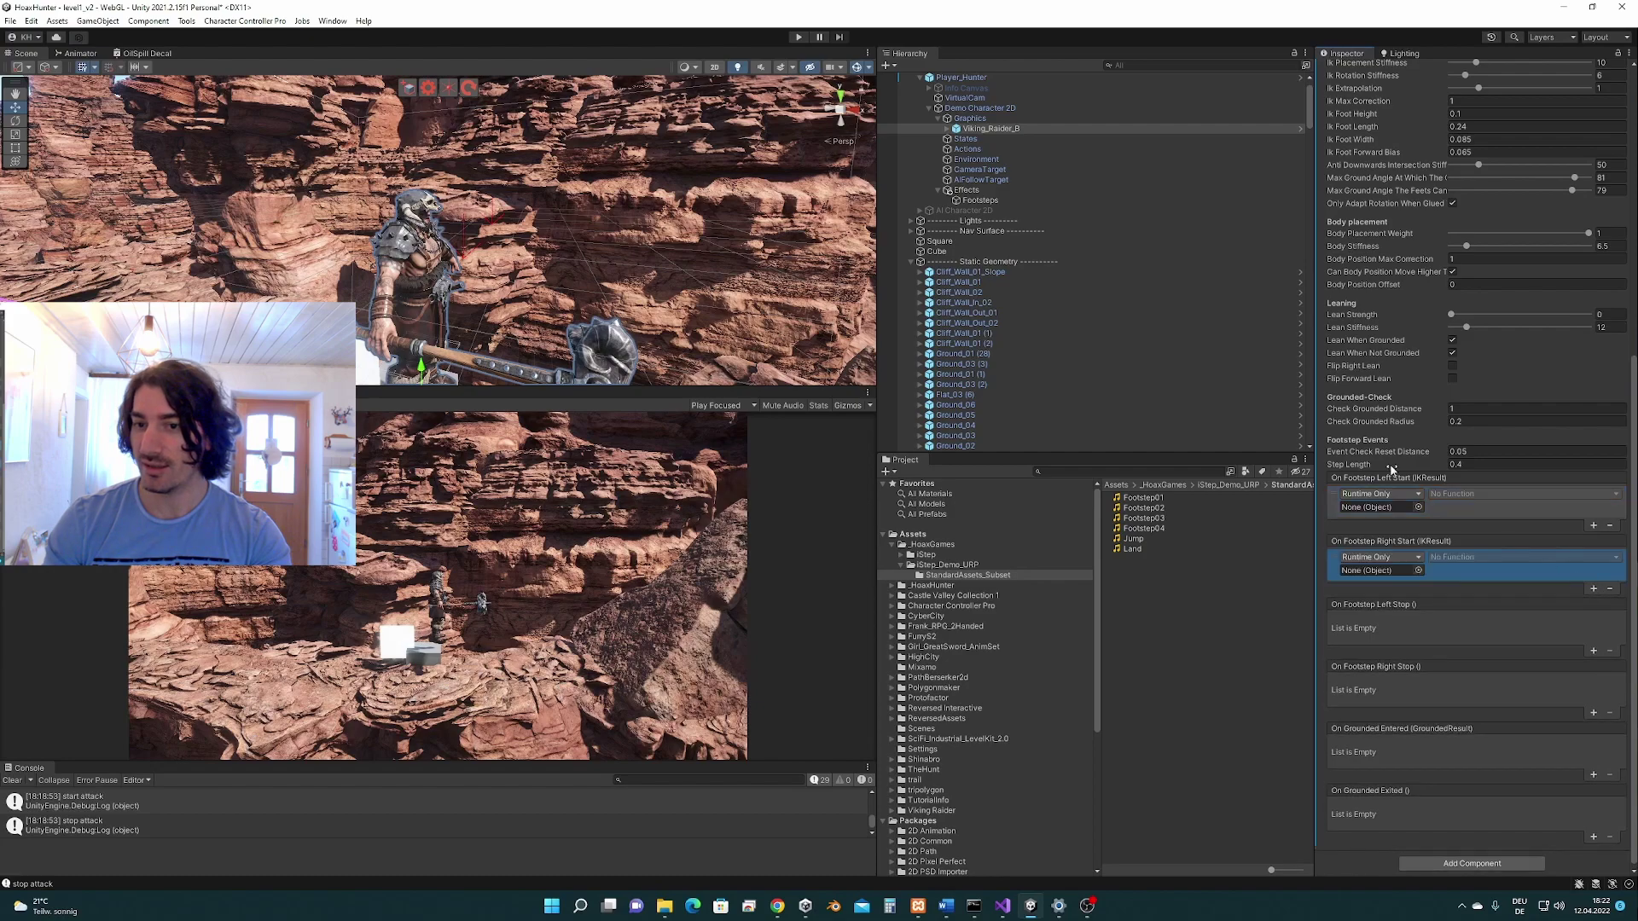
drag(980, 199, 1386, 508)
drag(981, 190, 1384, 580)
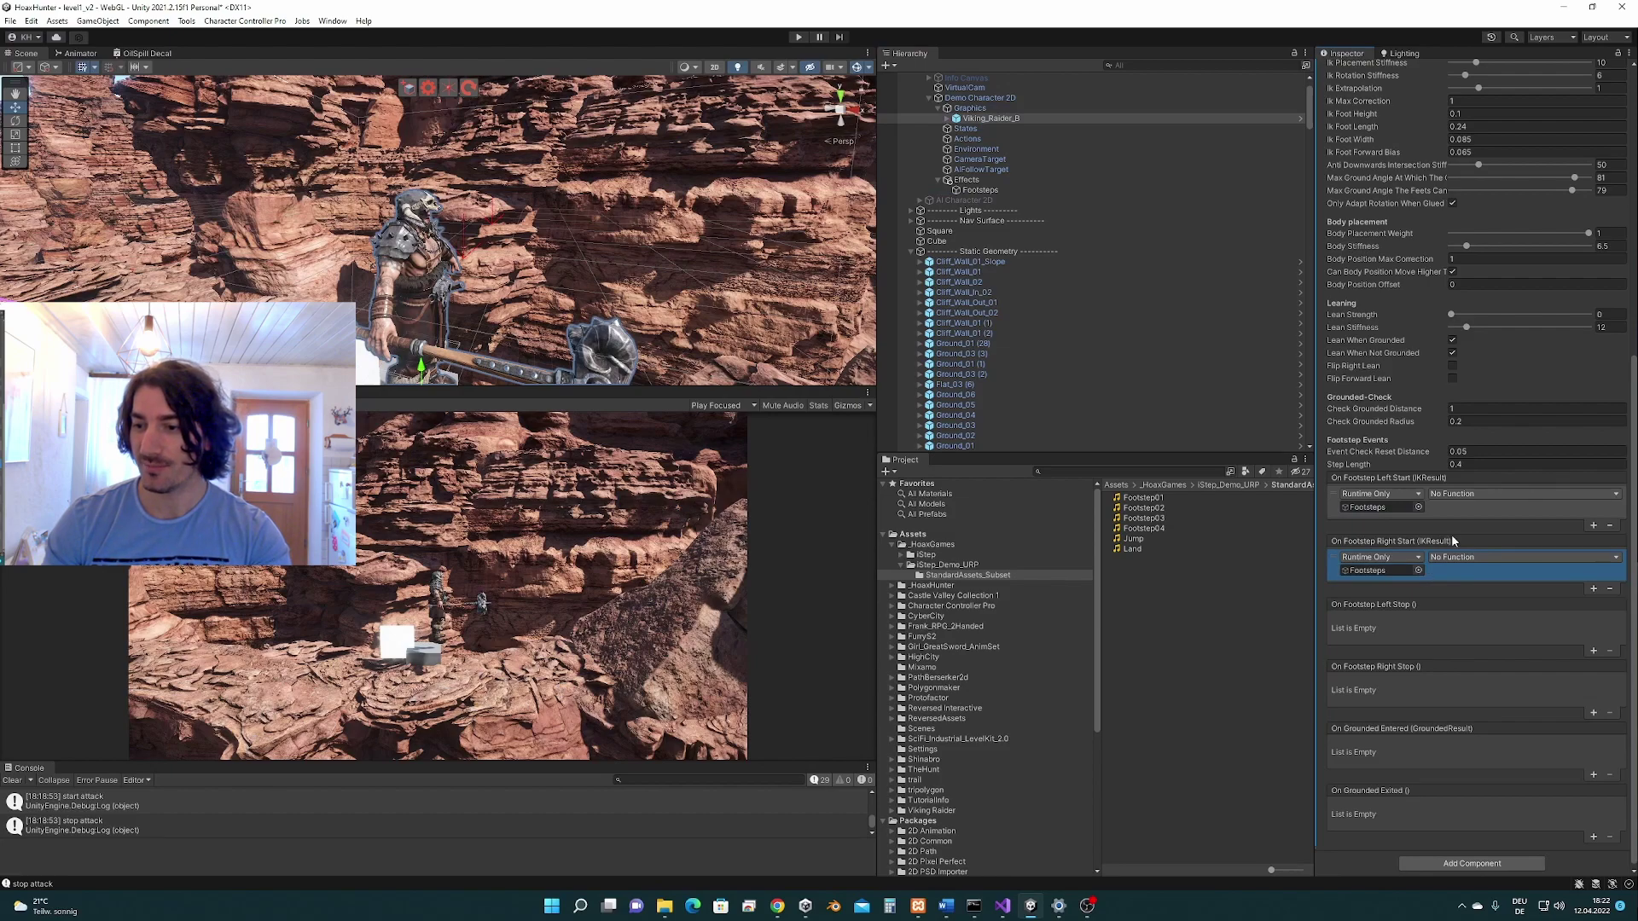
Step: Set both footstep-start events to call EffectsPlayer.play() and enter play mode
click(1463, 499)
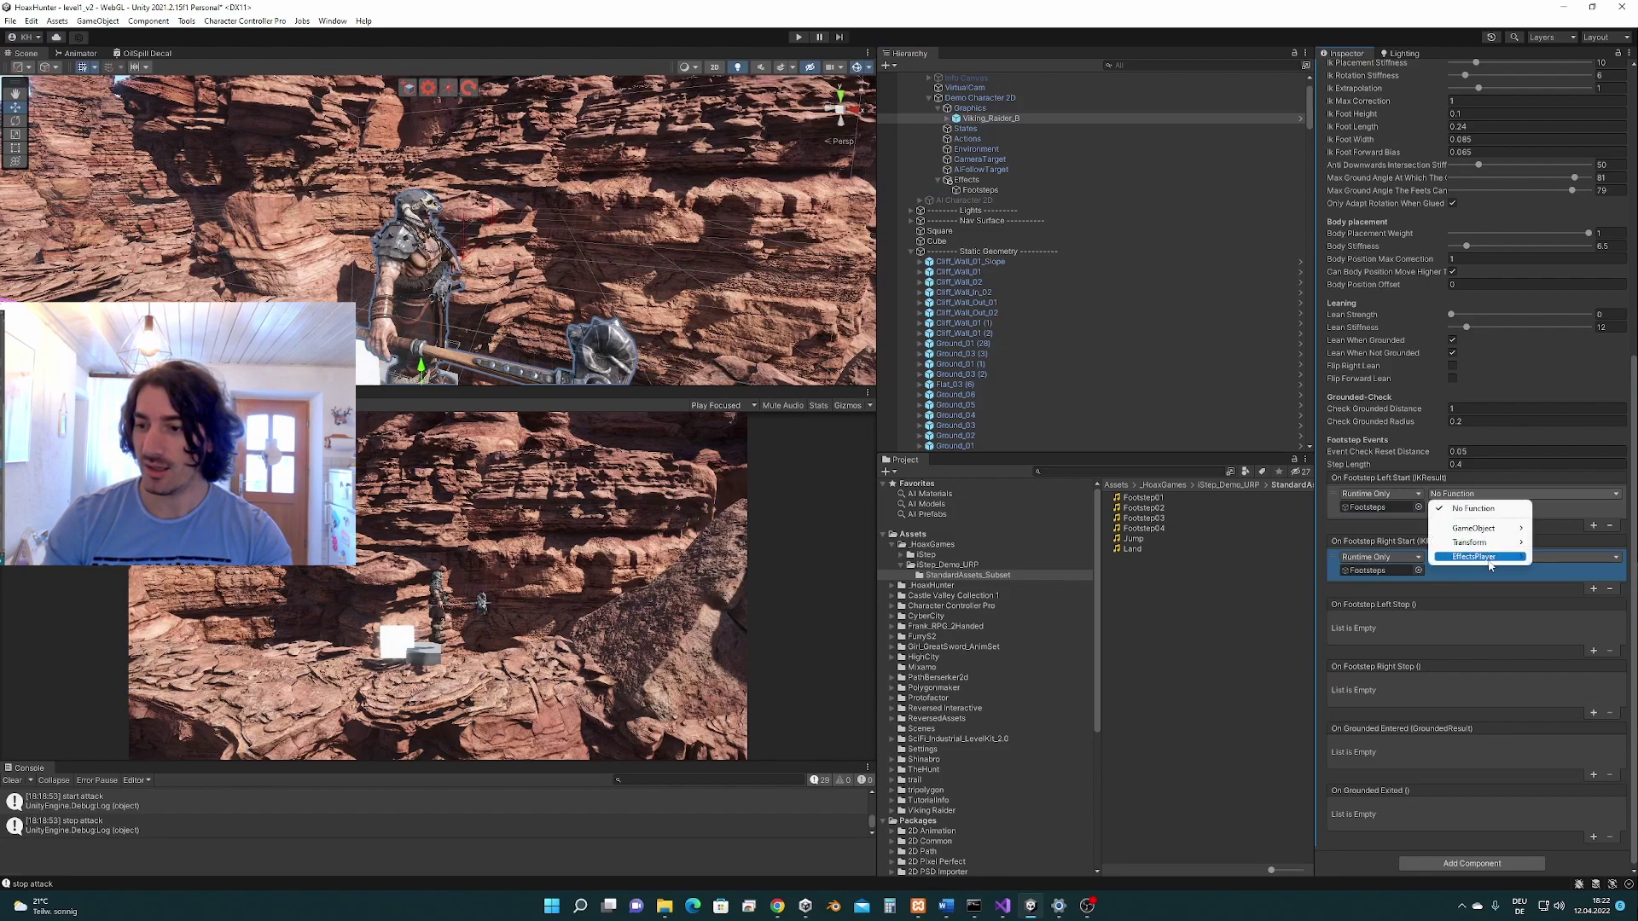
mouse_move(1488, 557)
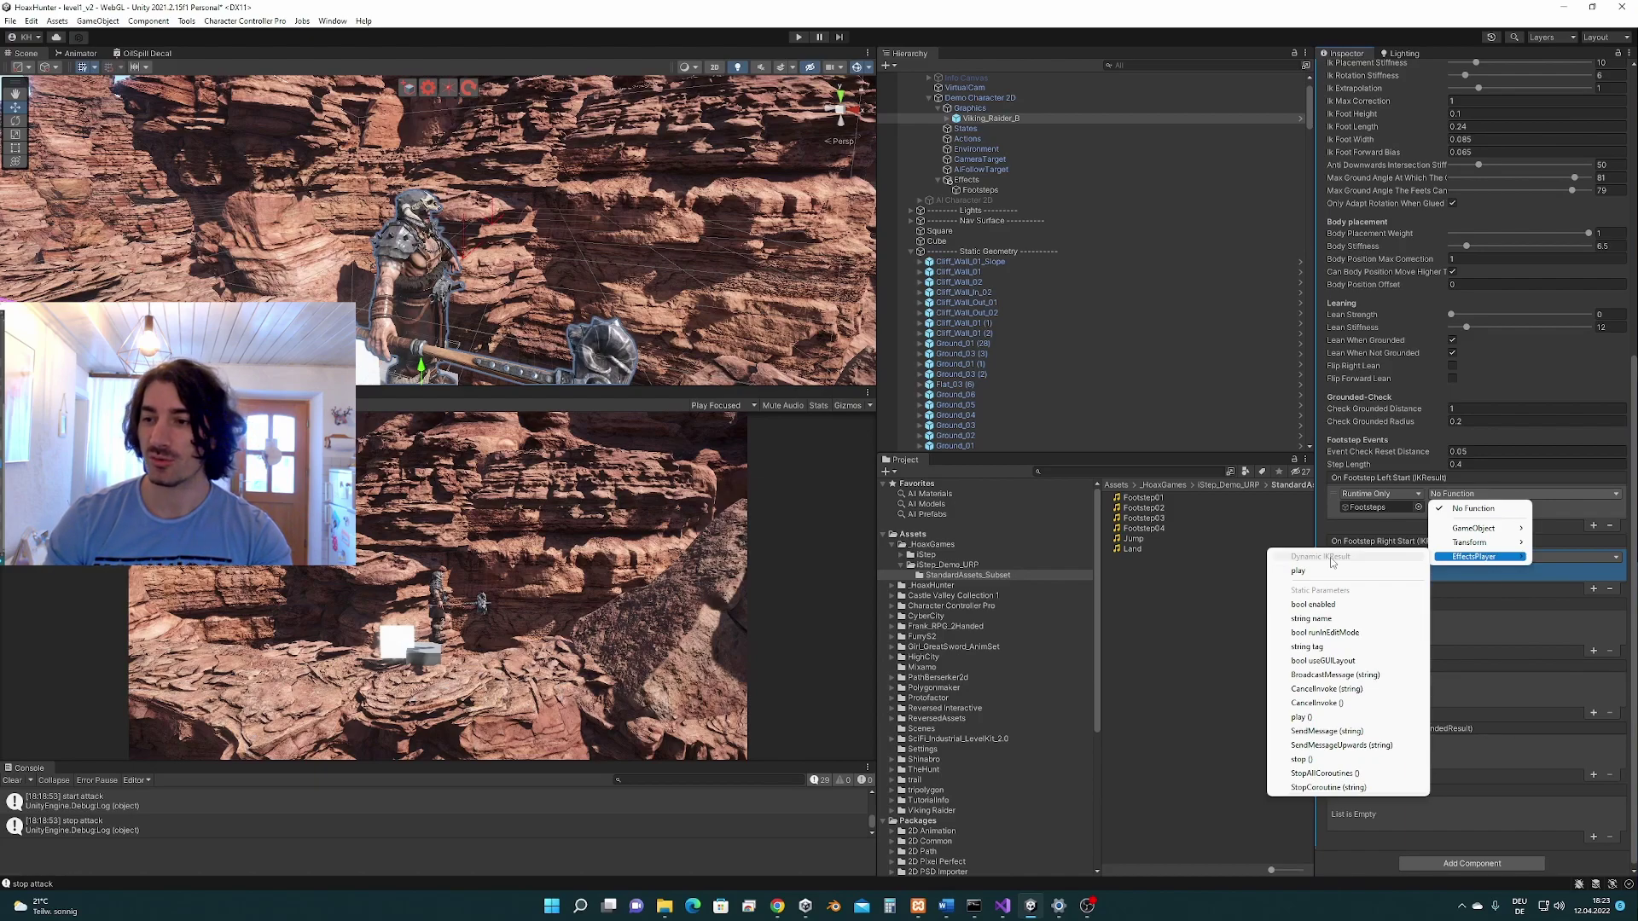
click(1351, 719)
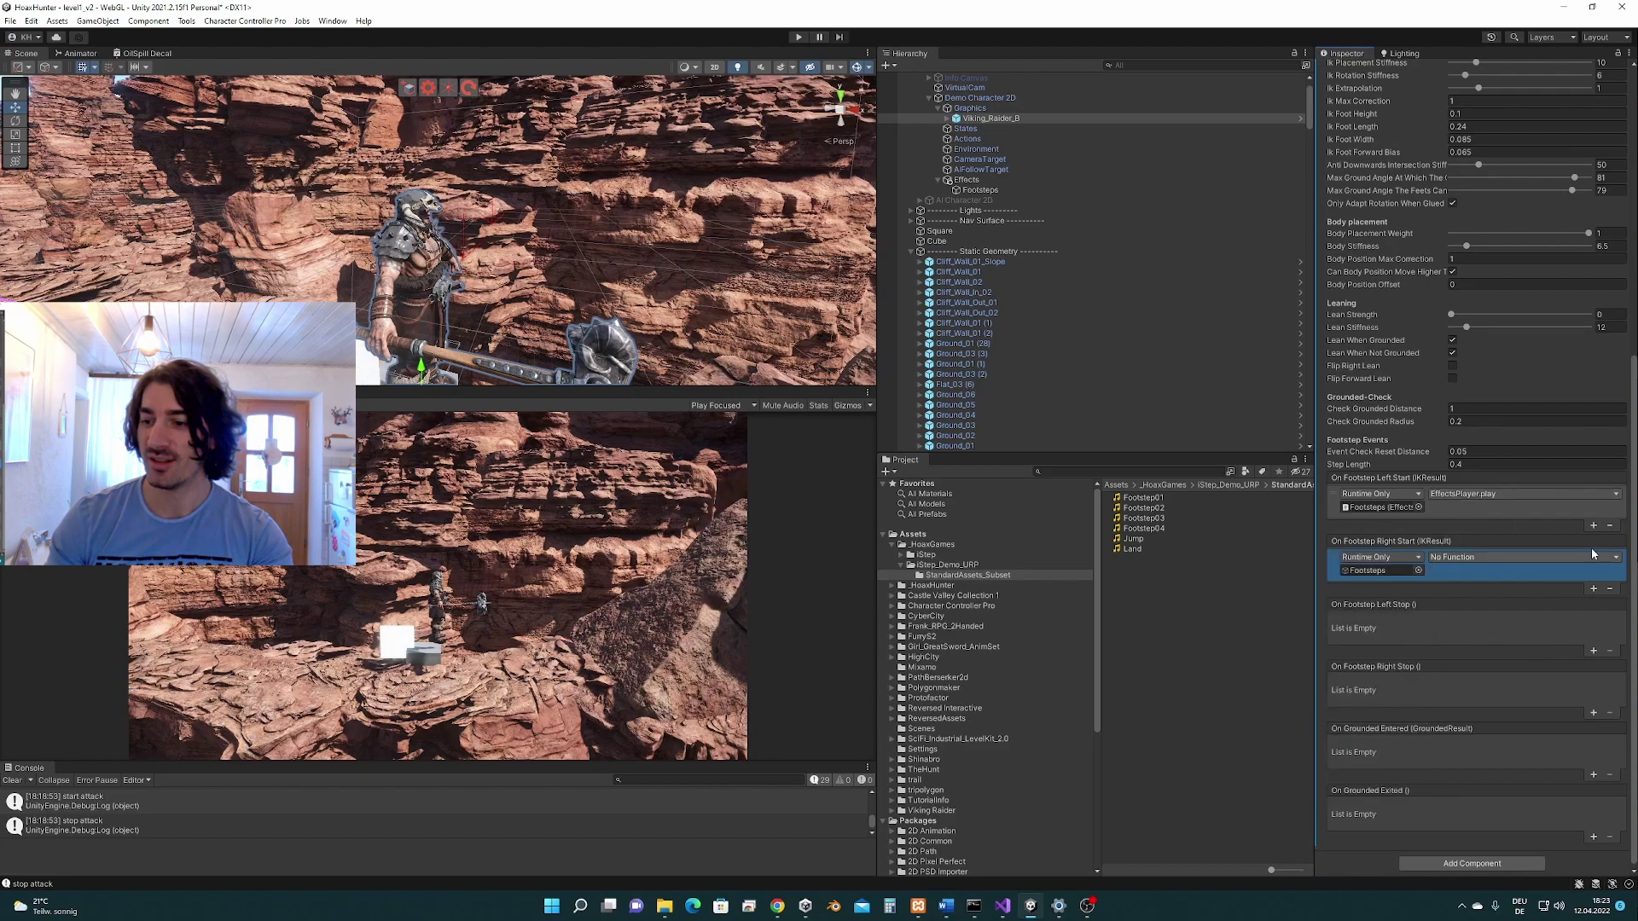
click(1460, 564)
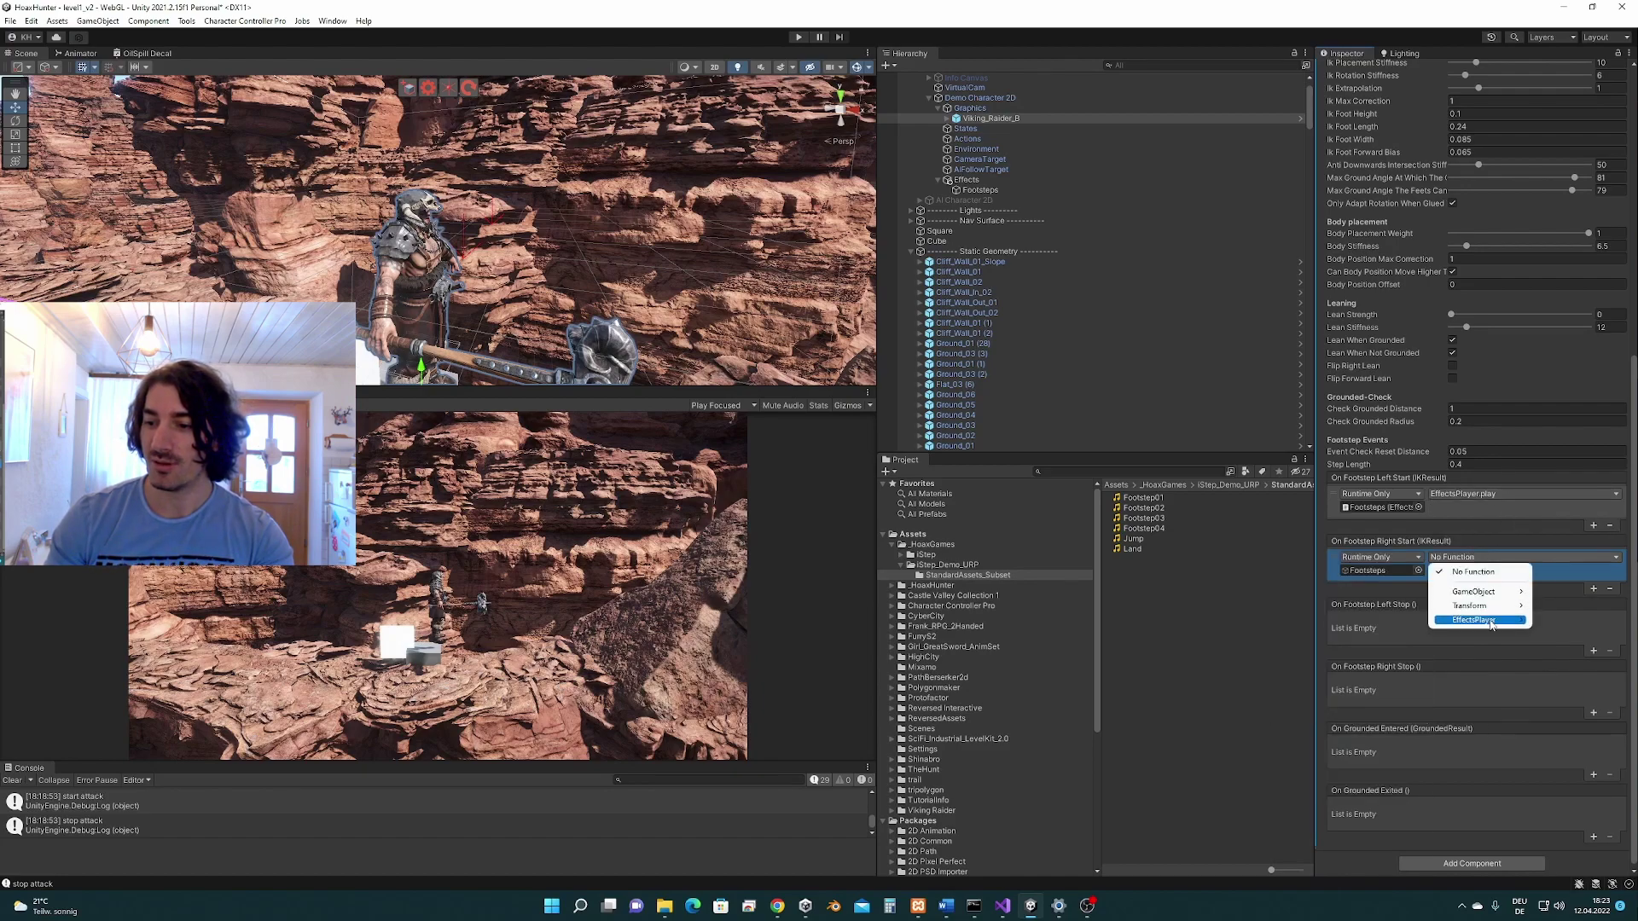
mouse_move(1491, 623)
click(1357, 781)
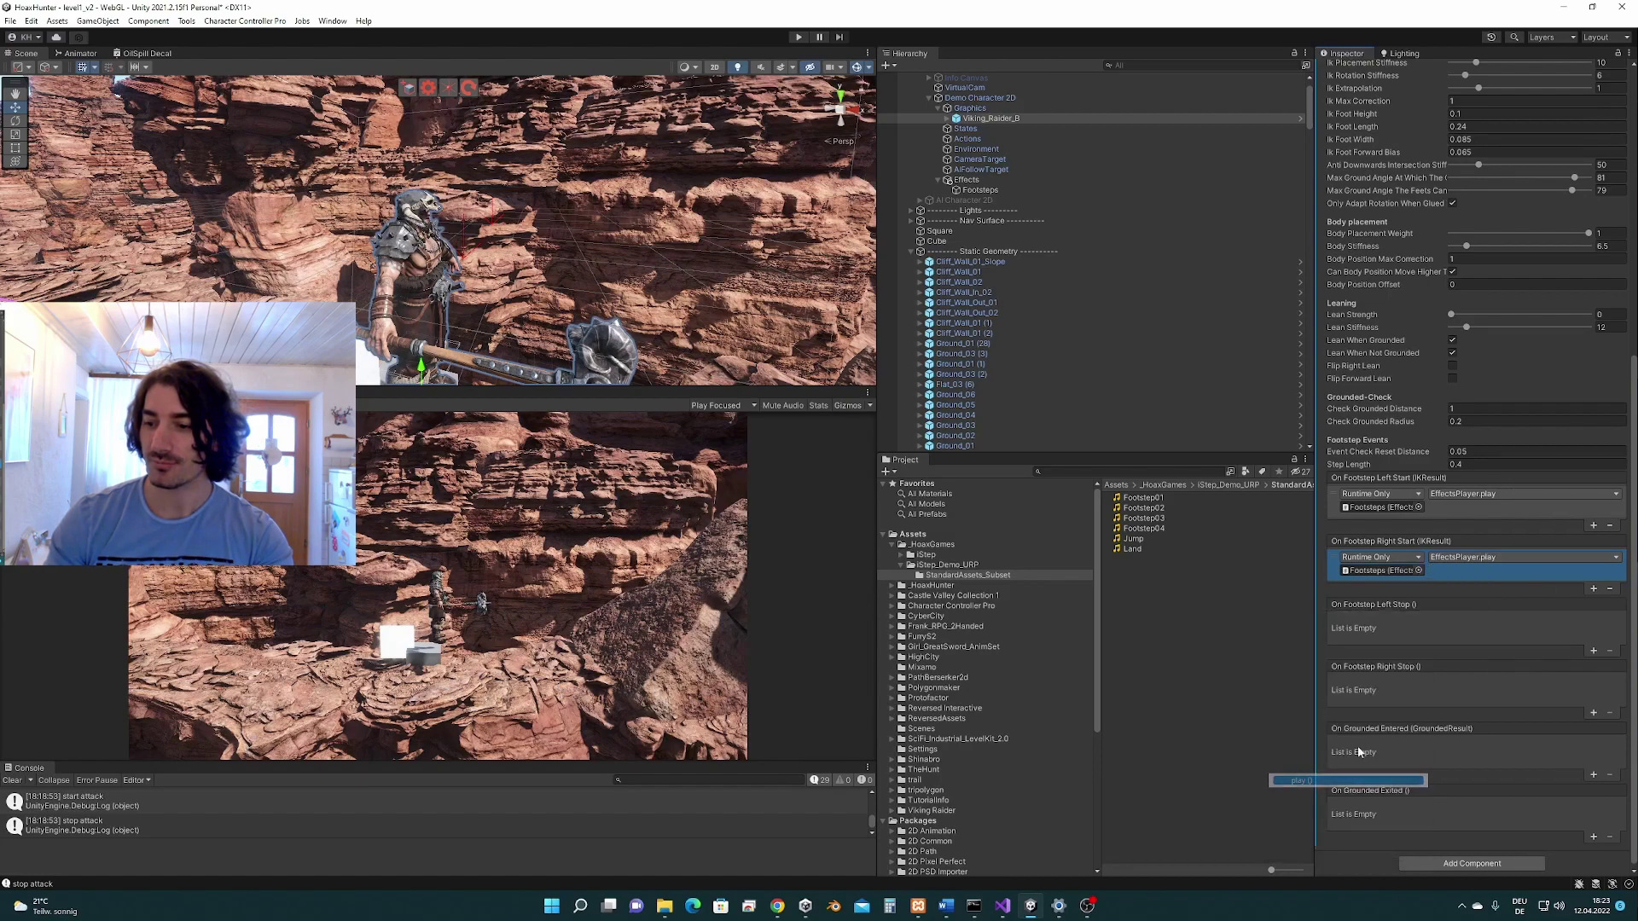
click(799, 38)
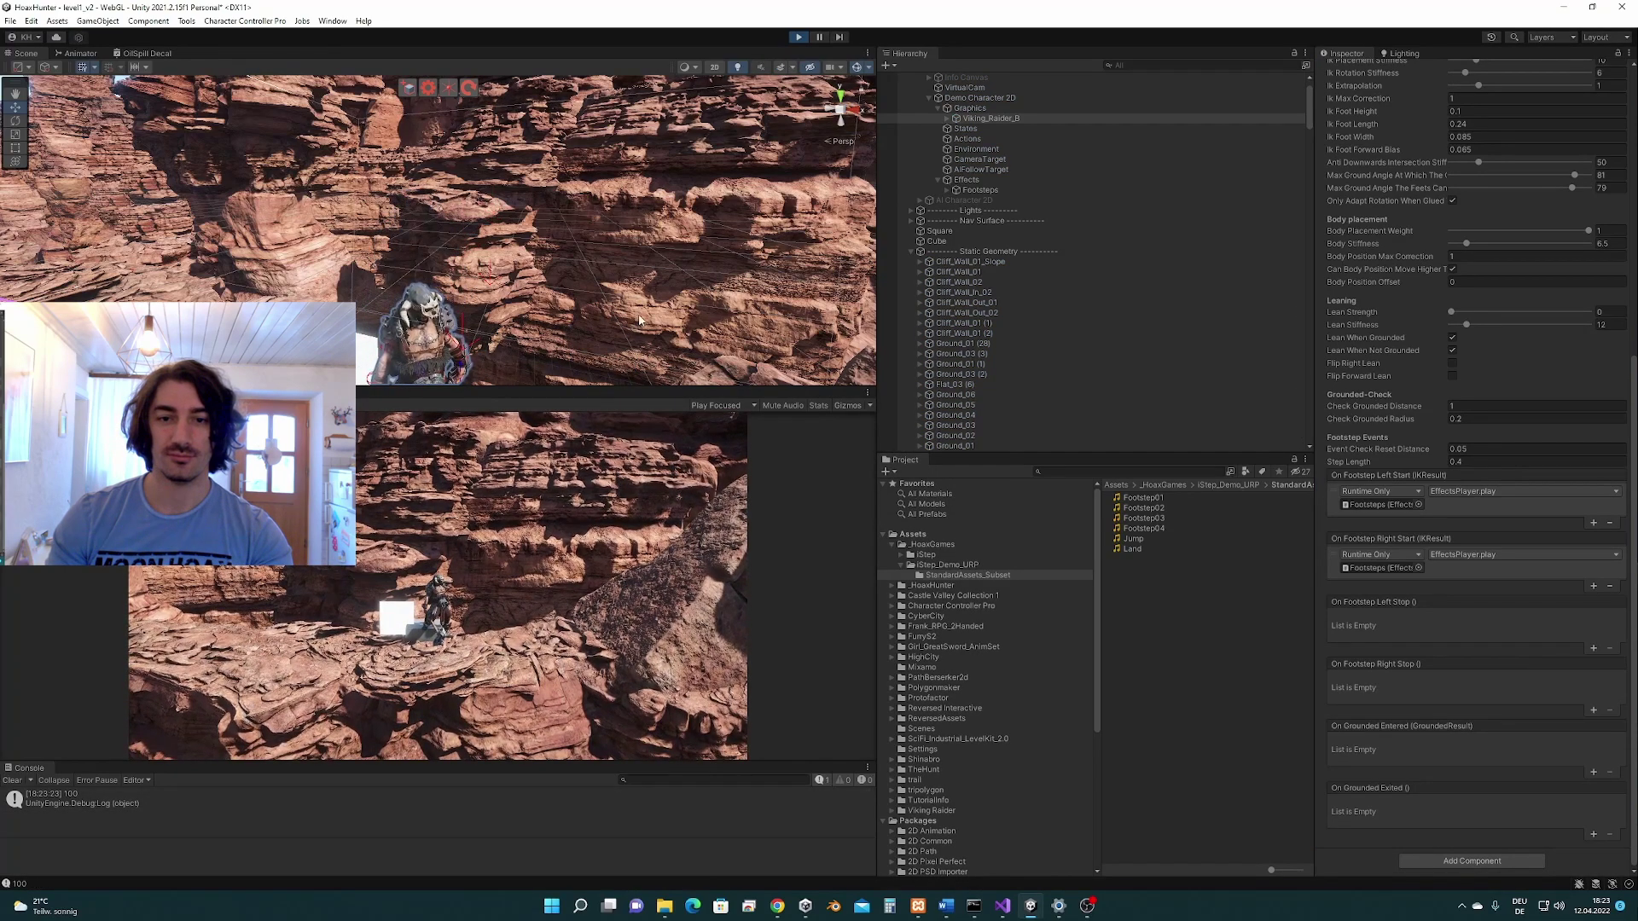
Step: Test the footstep sounds with Play Maximized, then stop play mode
click(730, 404)
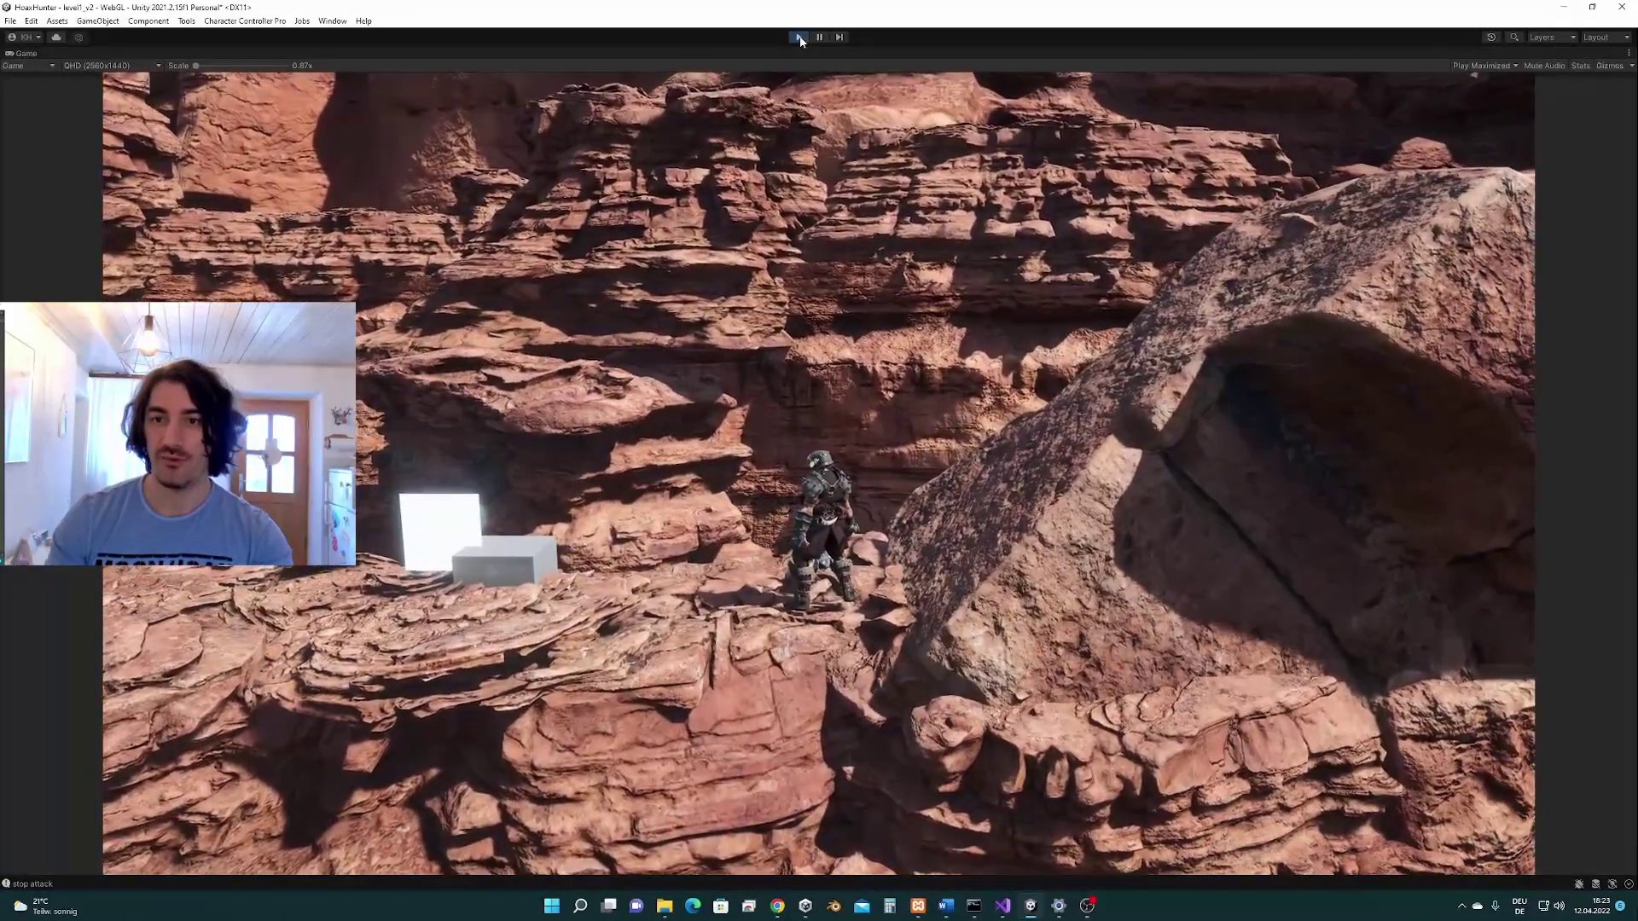
click(799, 37)
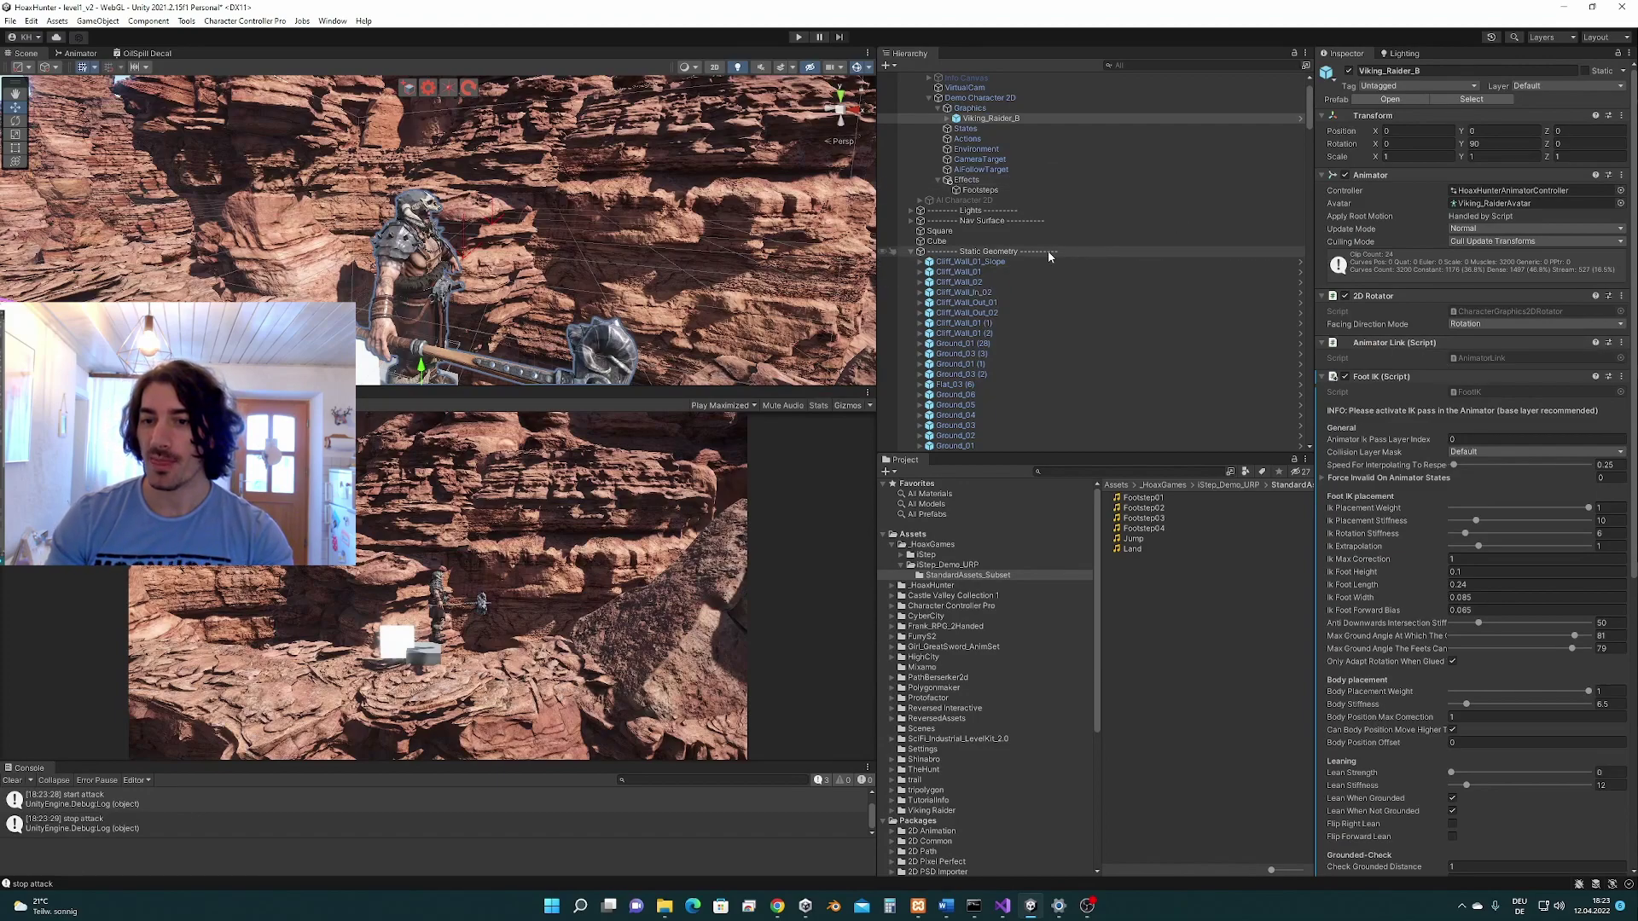
Step: Create an empty child object named Land under Effects
click(965, 181)
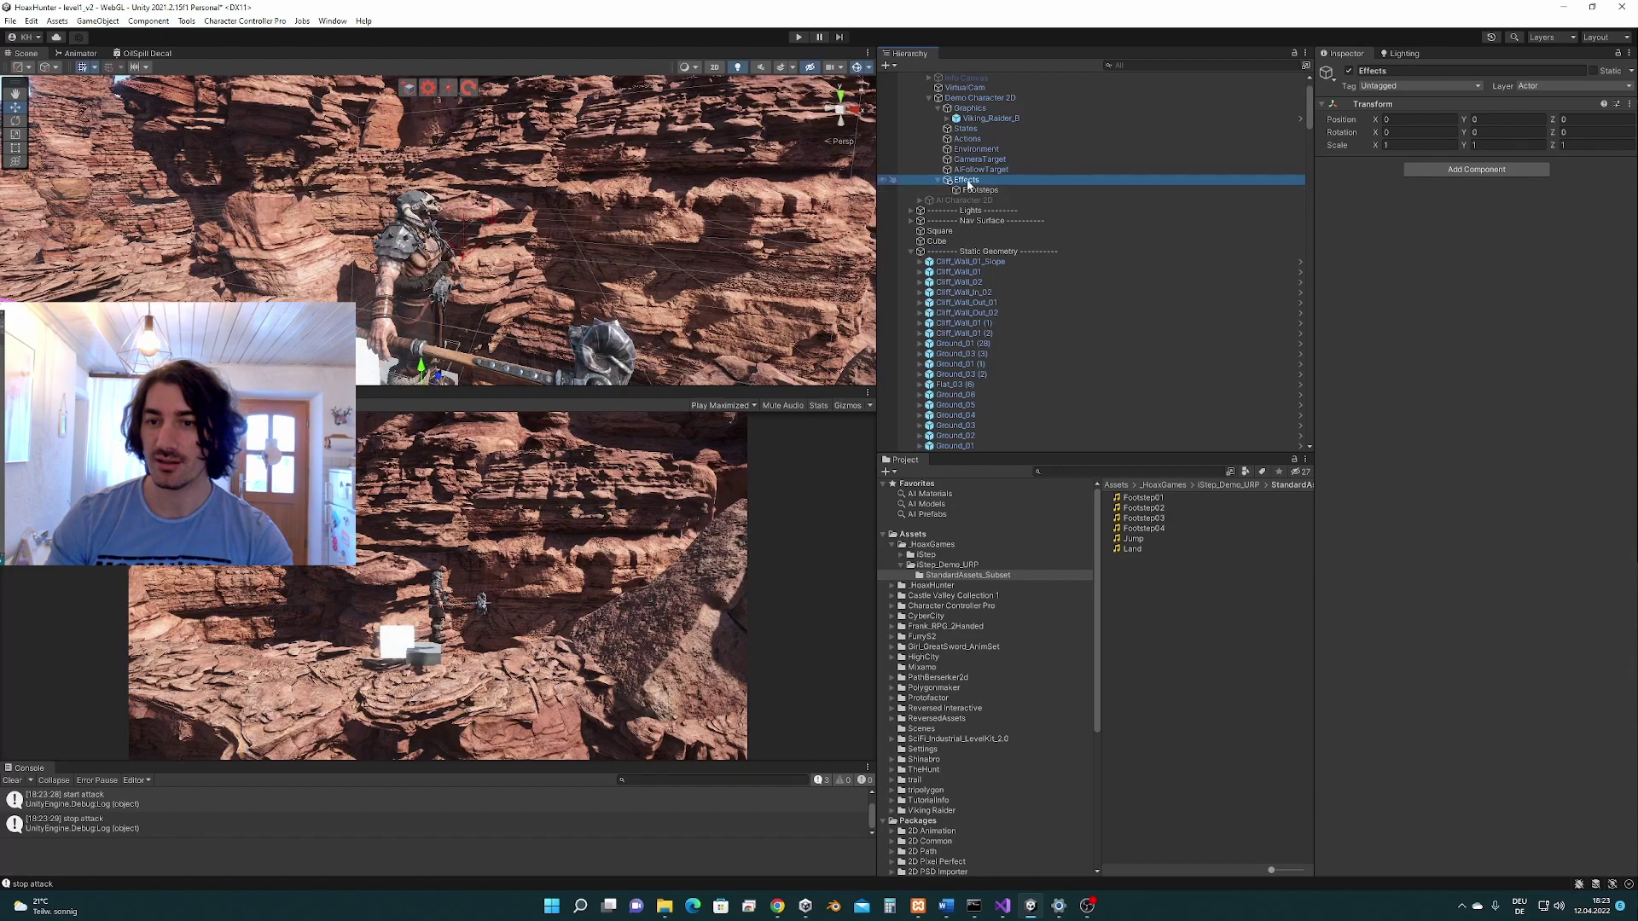
right_click(967, 181)
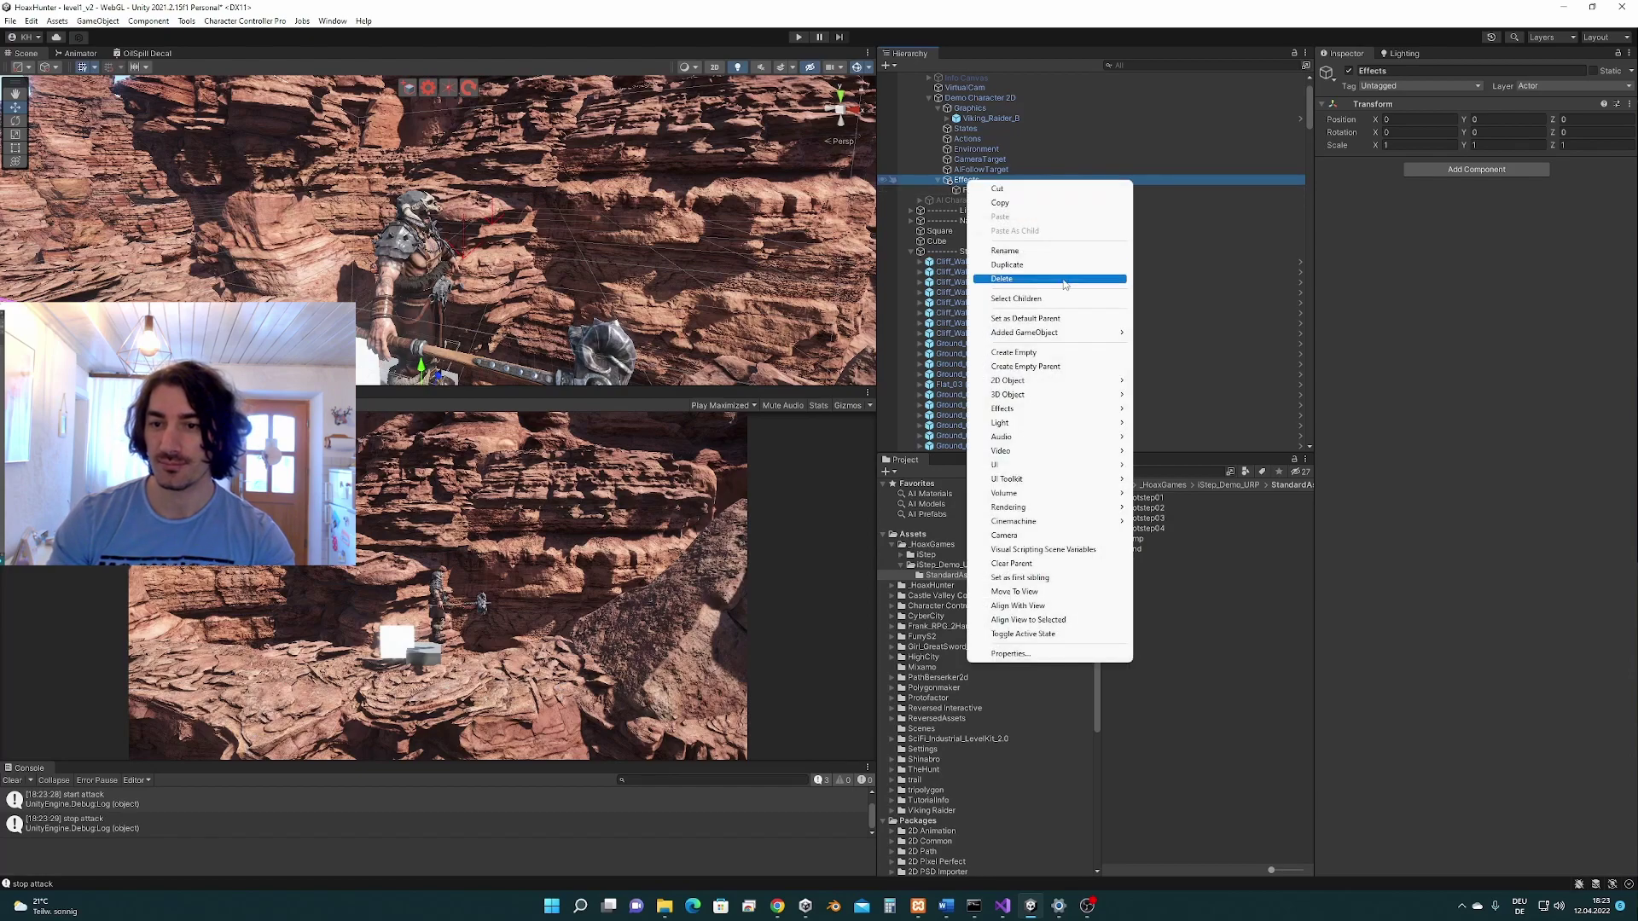
click(1063, 357)
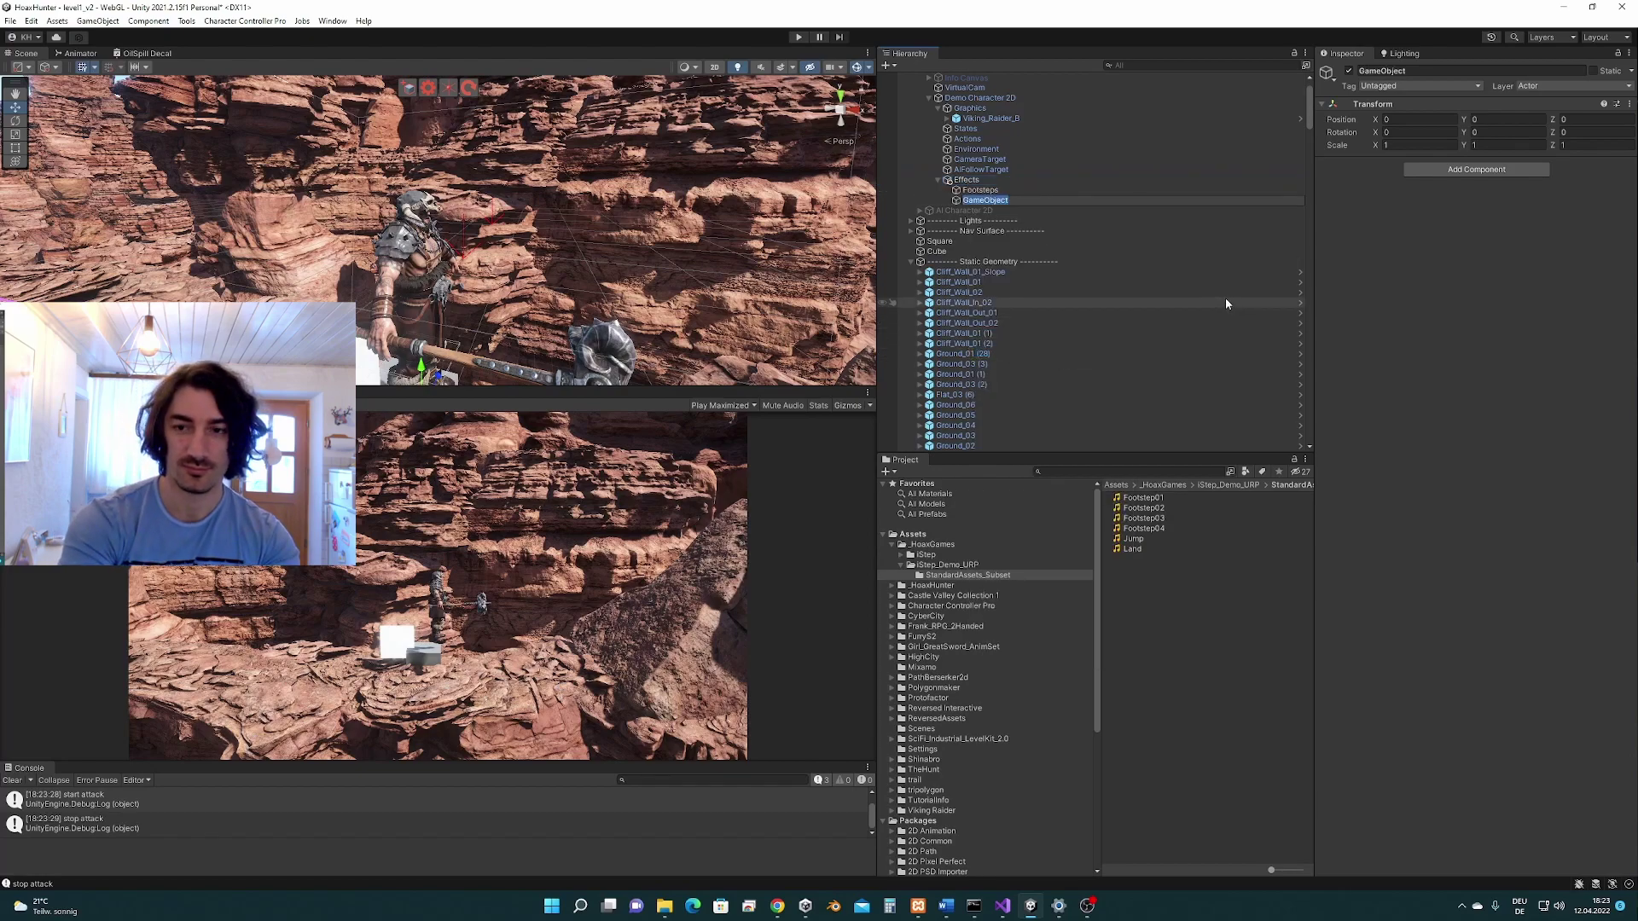
text(Land)
key(Return)
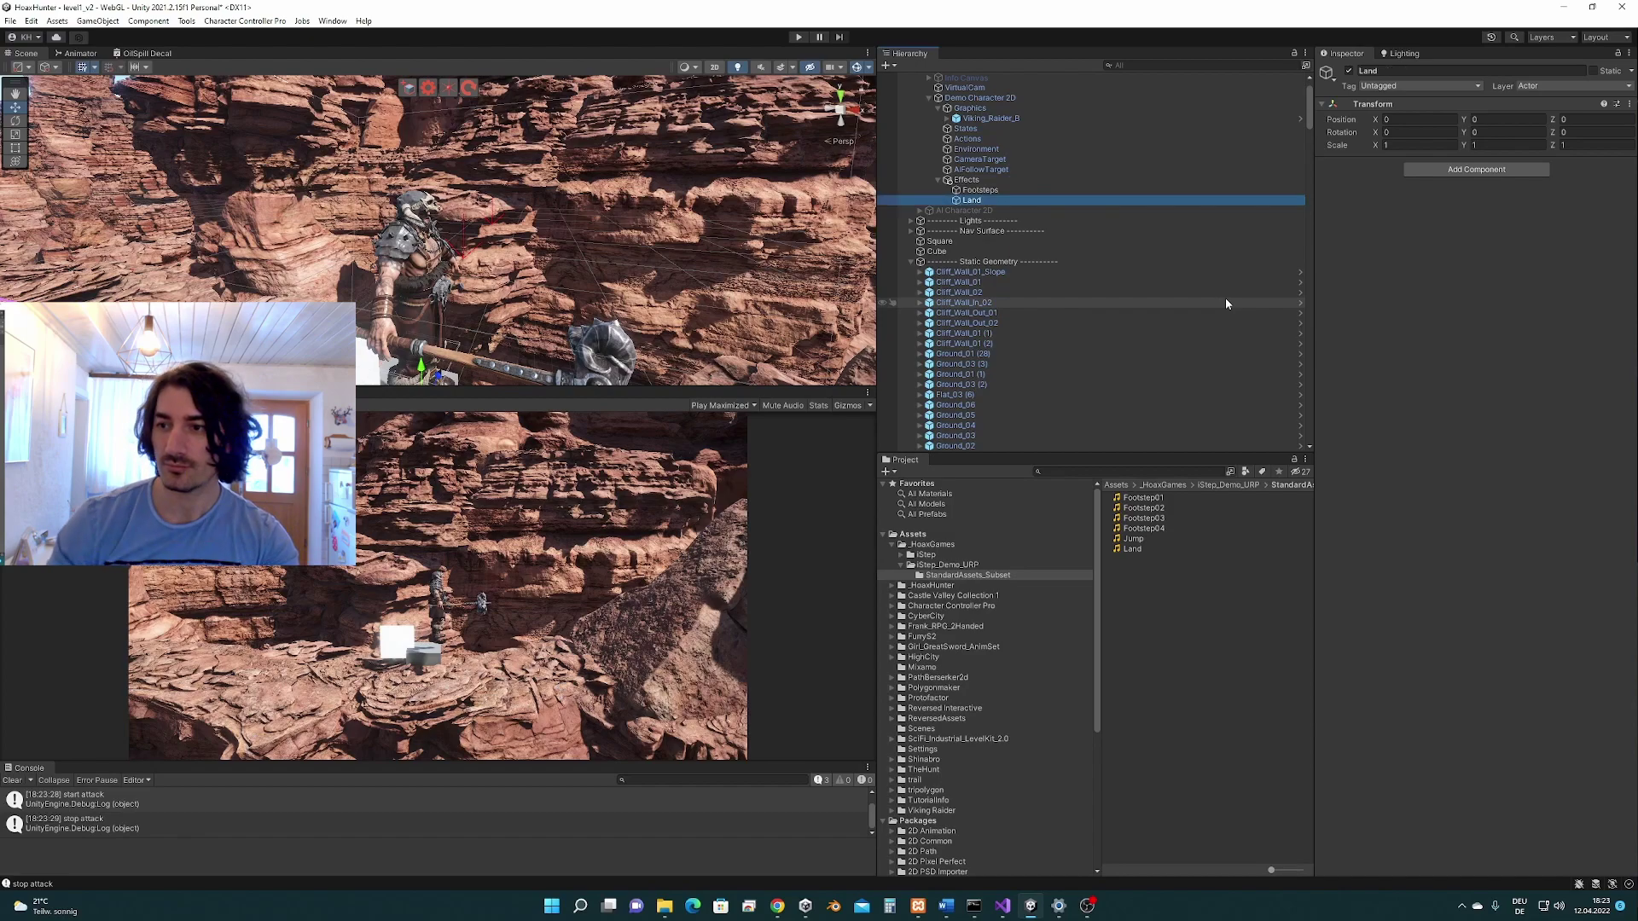
Step: Create a second empty child named Jump under Effects and start adding a component to it
right_click(966, 180)
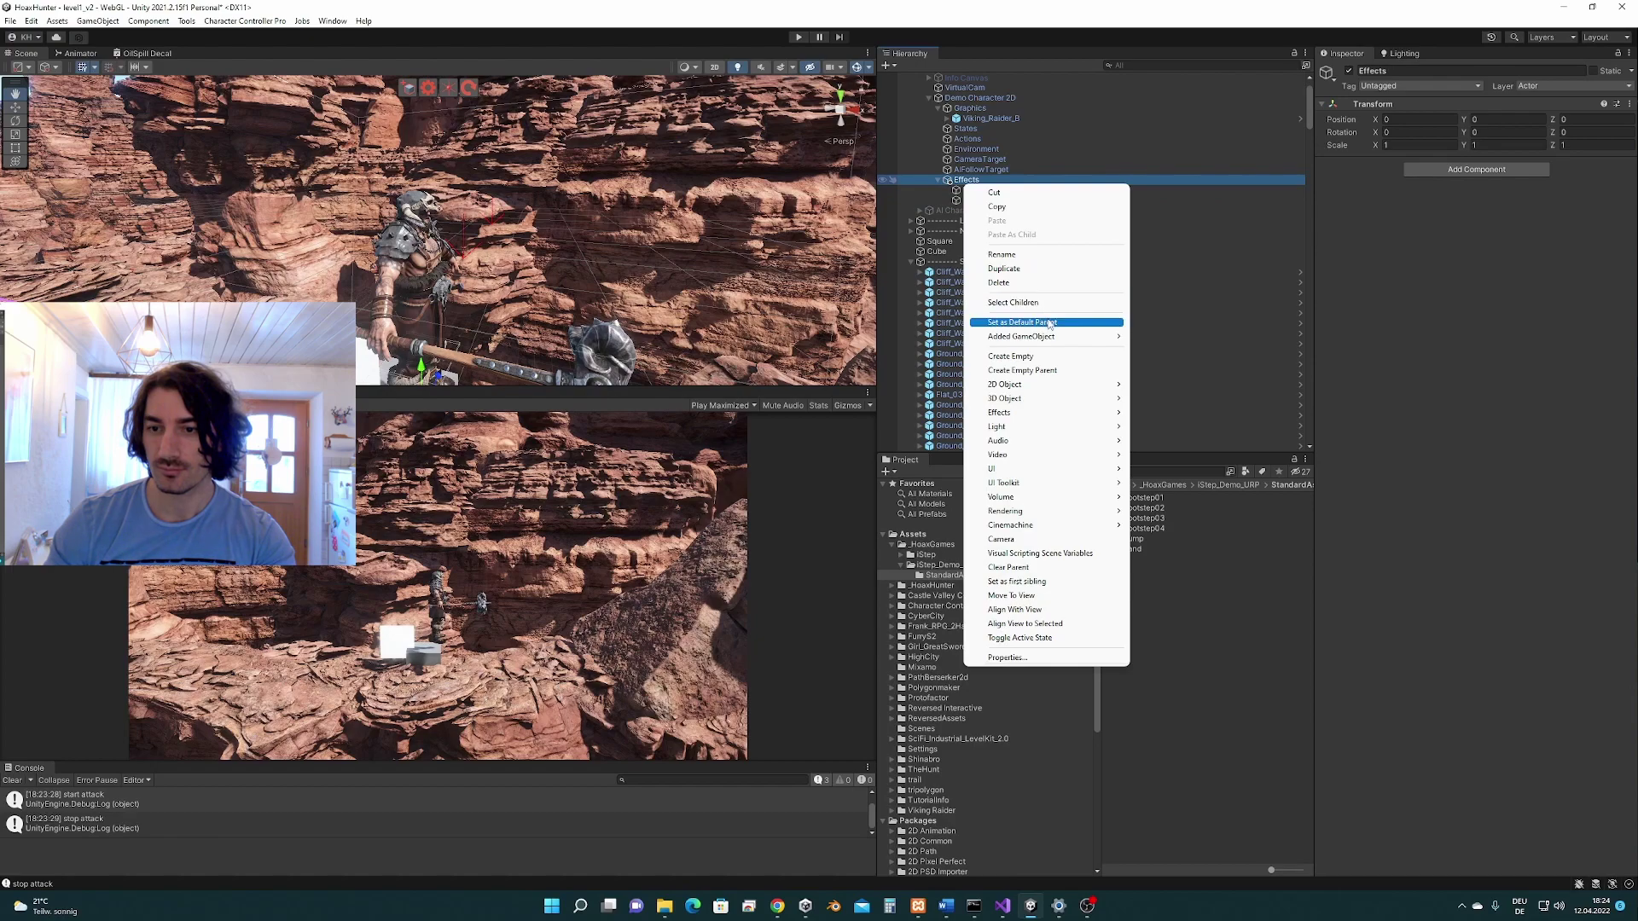
click(1060, 358)
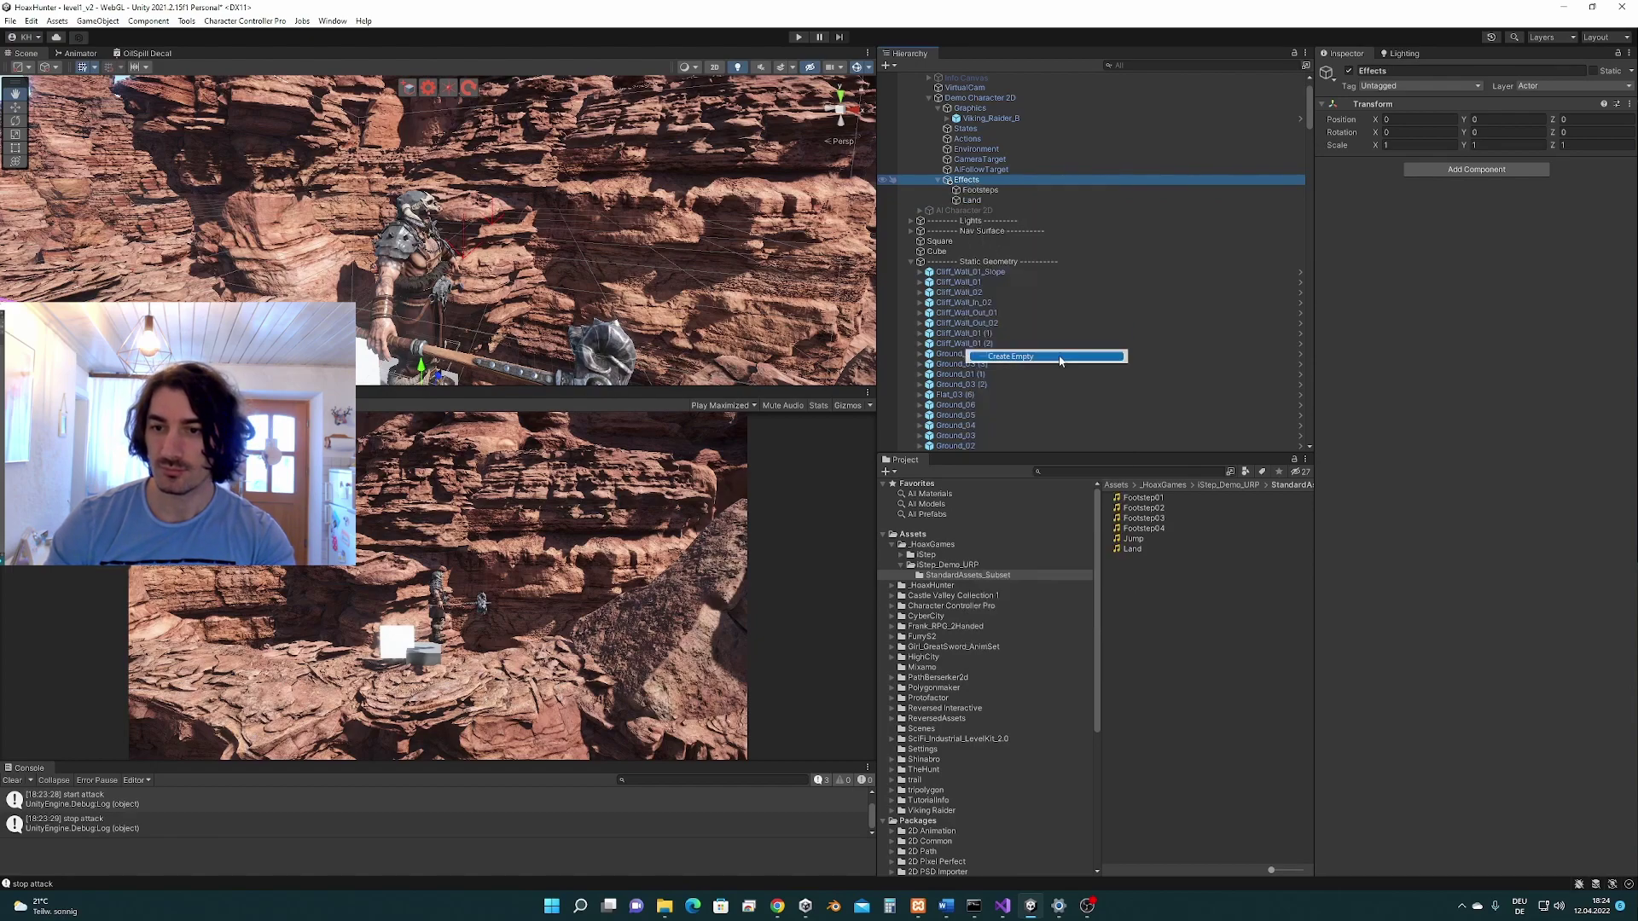
text(Jump)
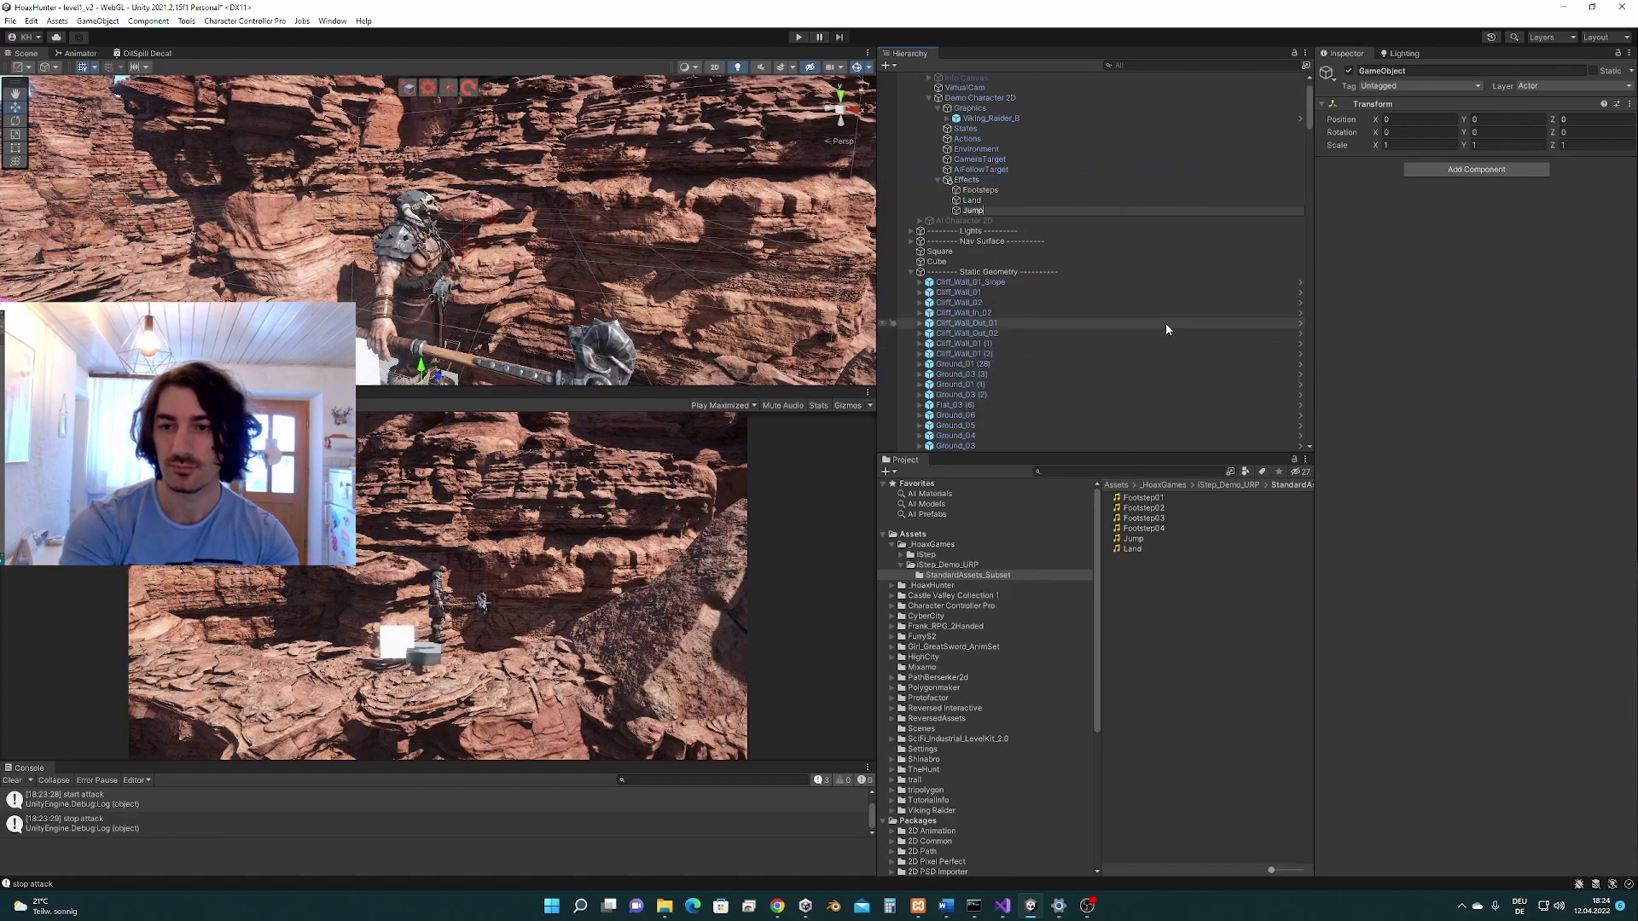
key(Return)
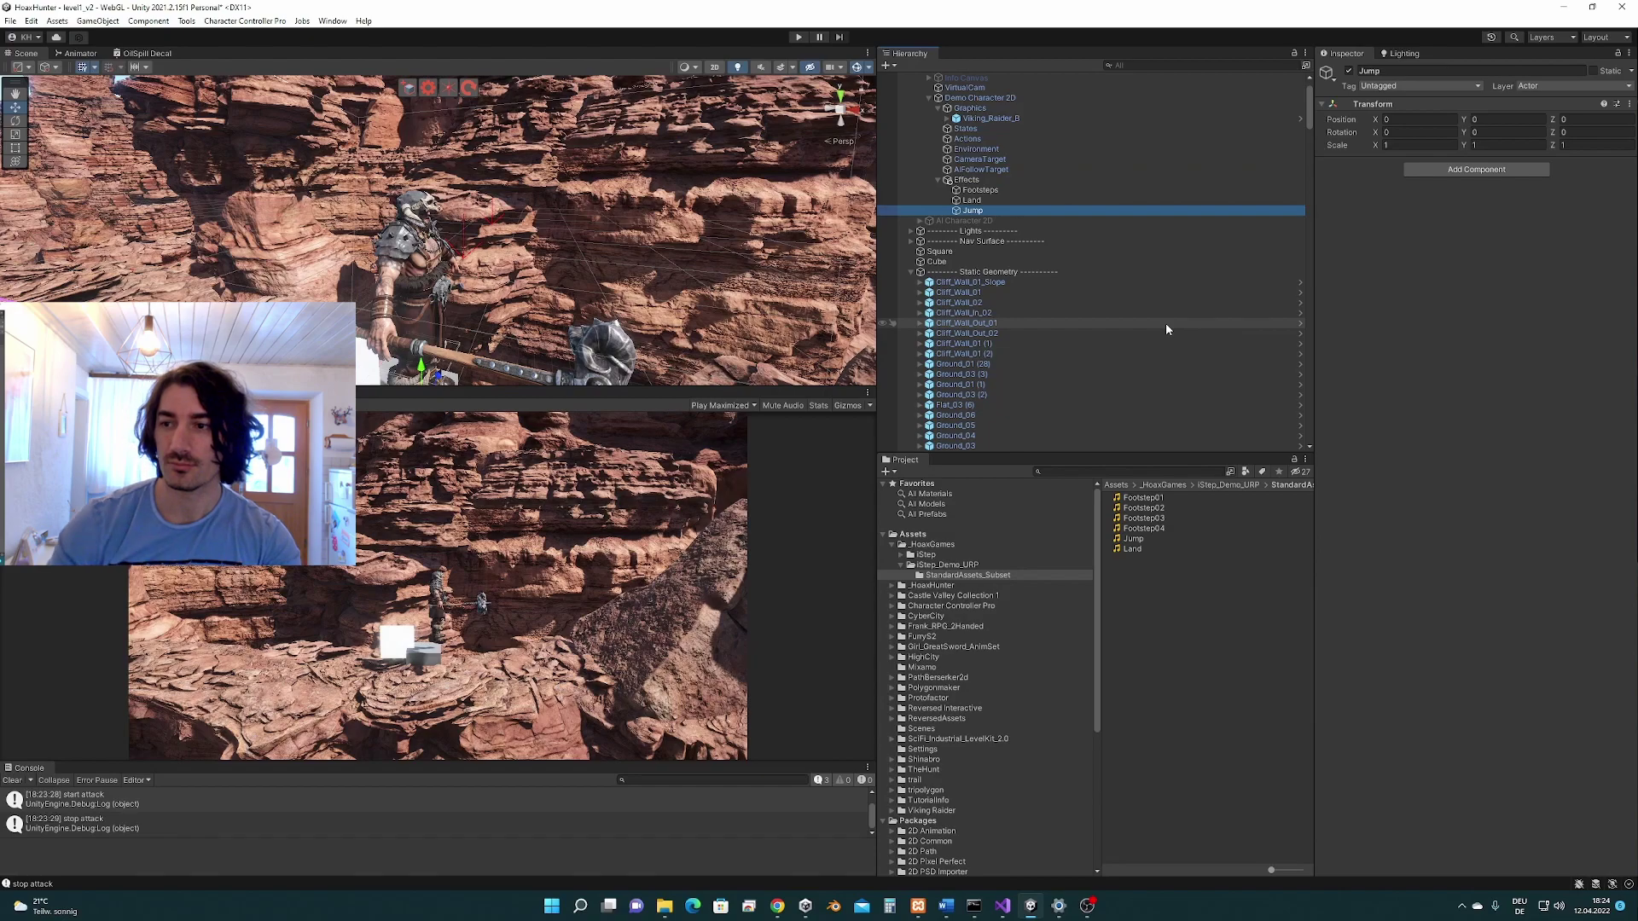
click(1454, 170)
Step: Add an Effects Player component to both Jump and Land
click(1464, 209)
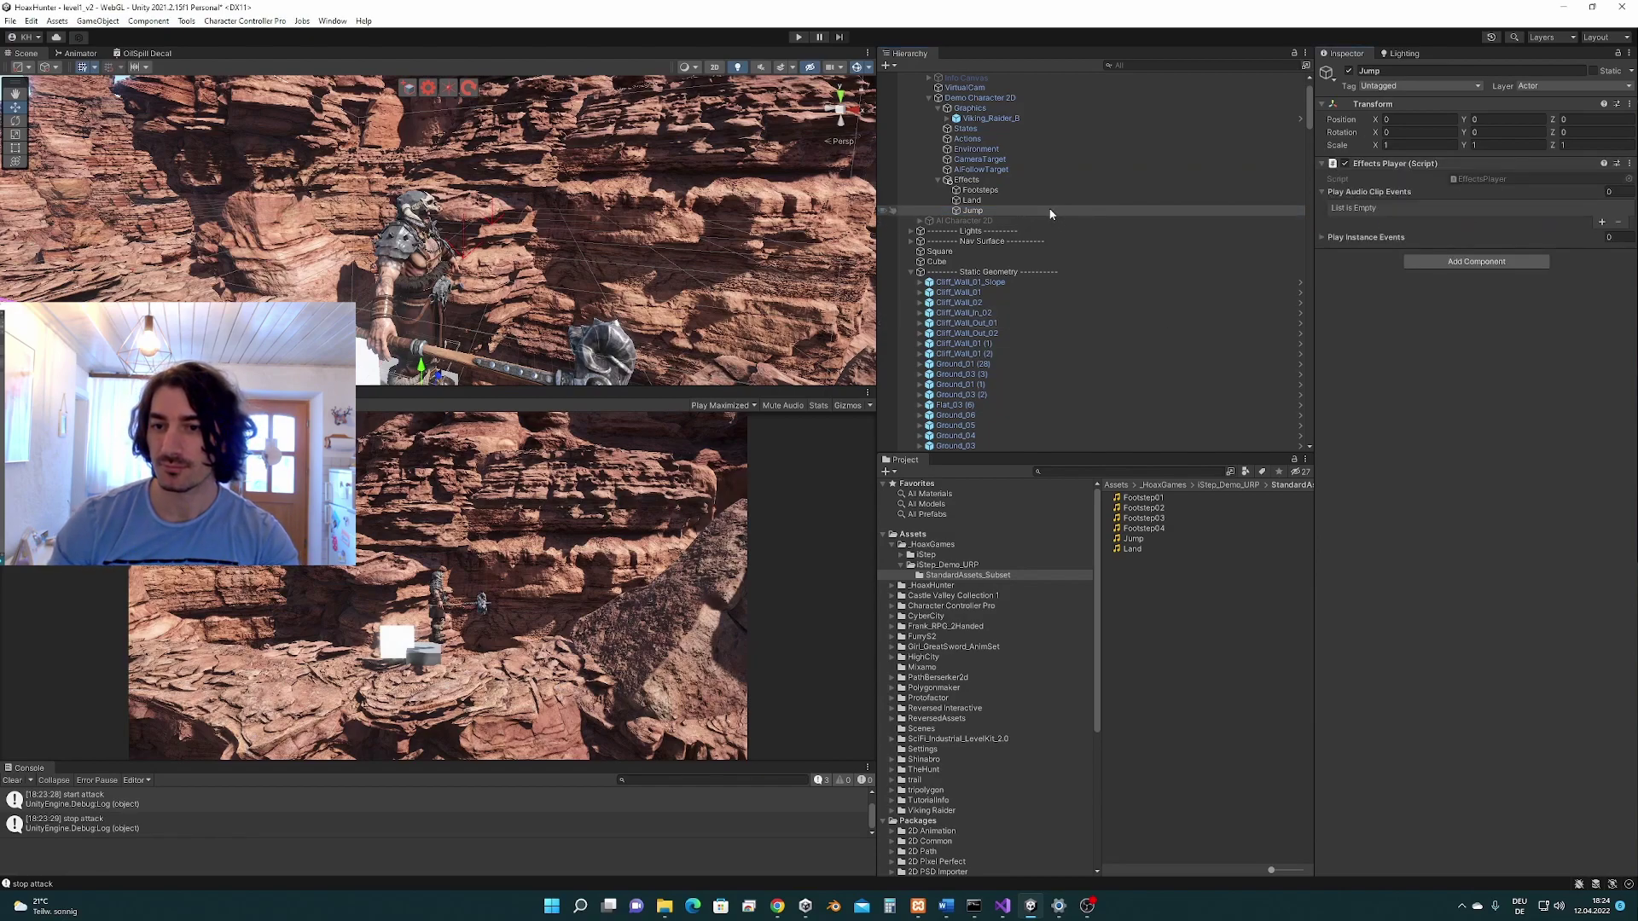
click(1123, 202)
click(1463, 170)
click(1466, 216)
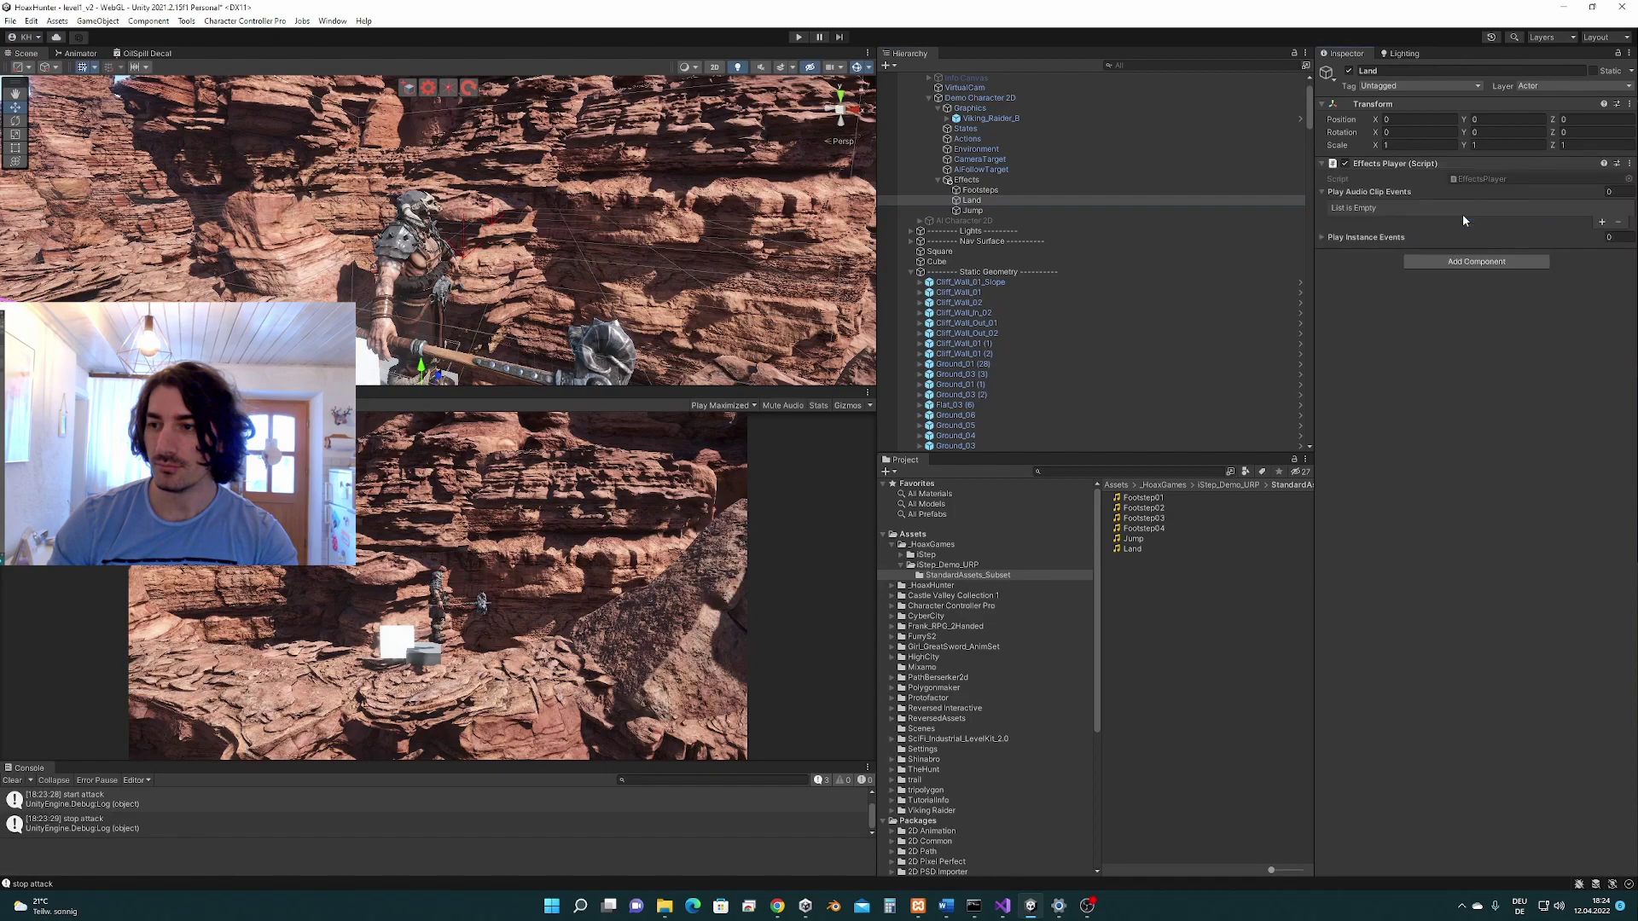
Step: Give Land's Effects Player a first audio clip event playing the Land clip
click(992, 201)
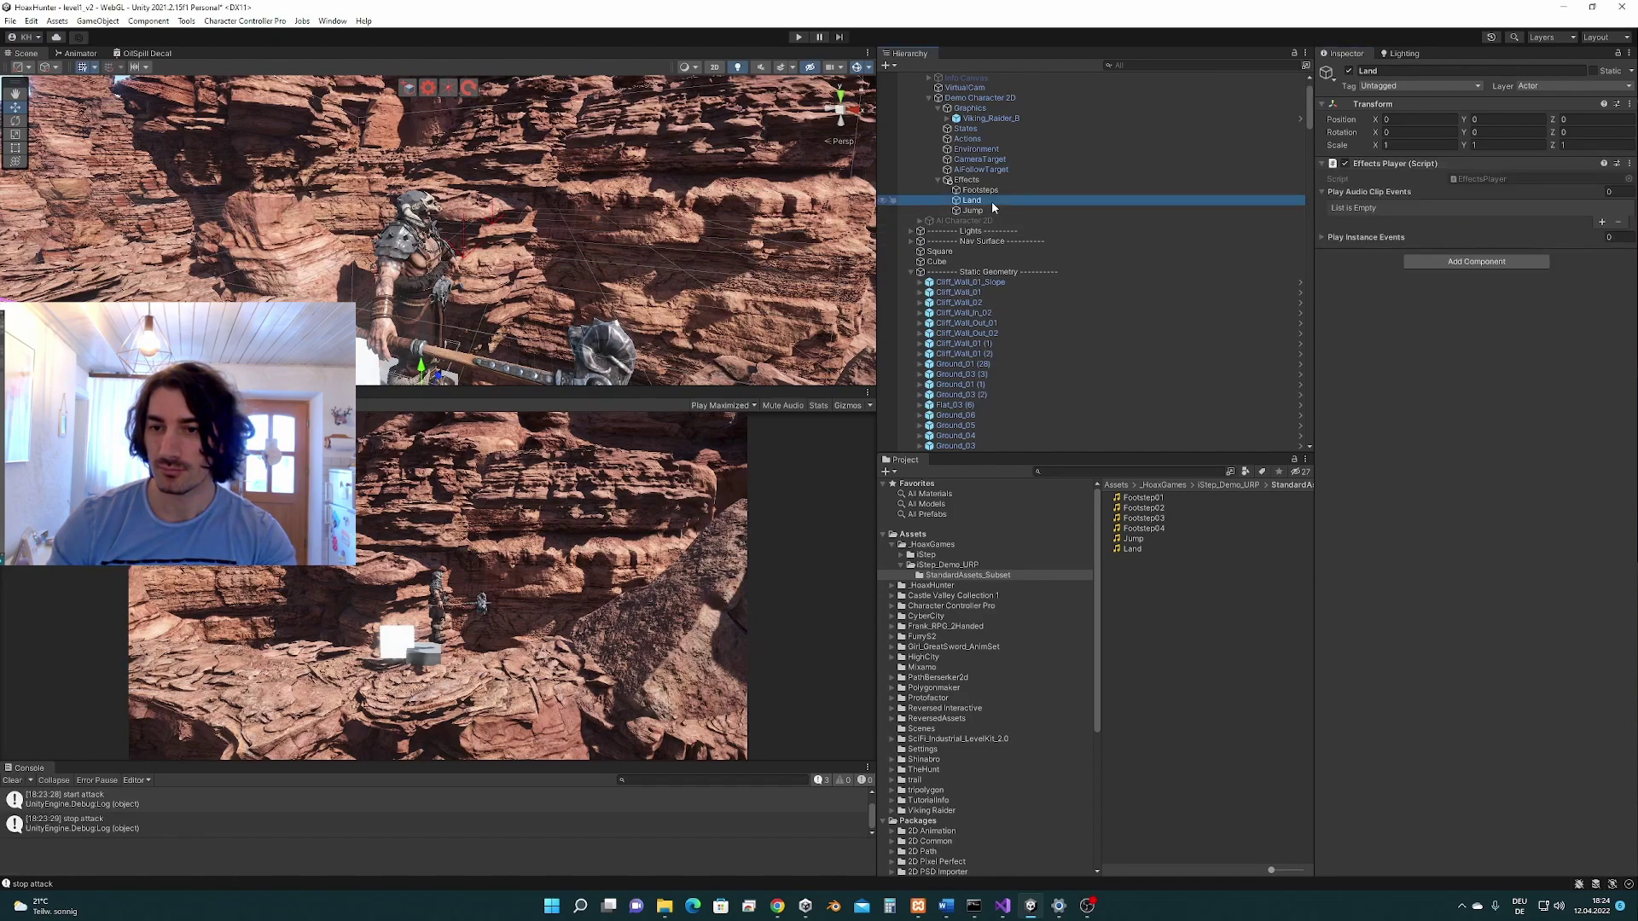
click(1603, 223)
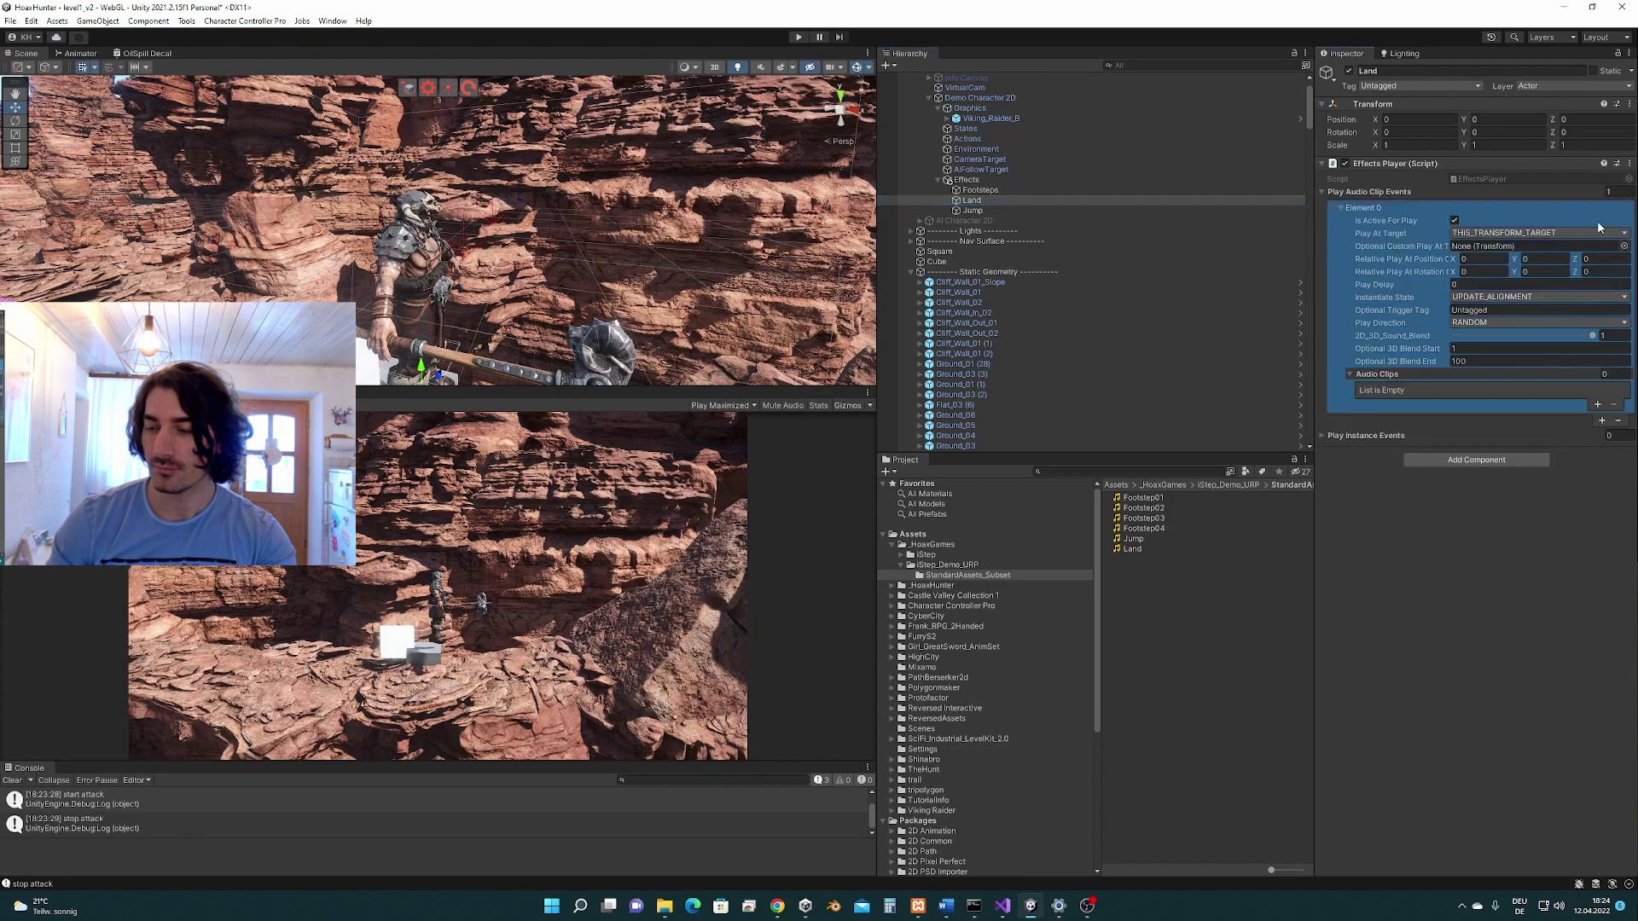
click(1598, 405)
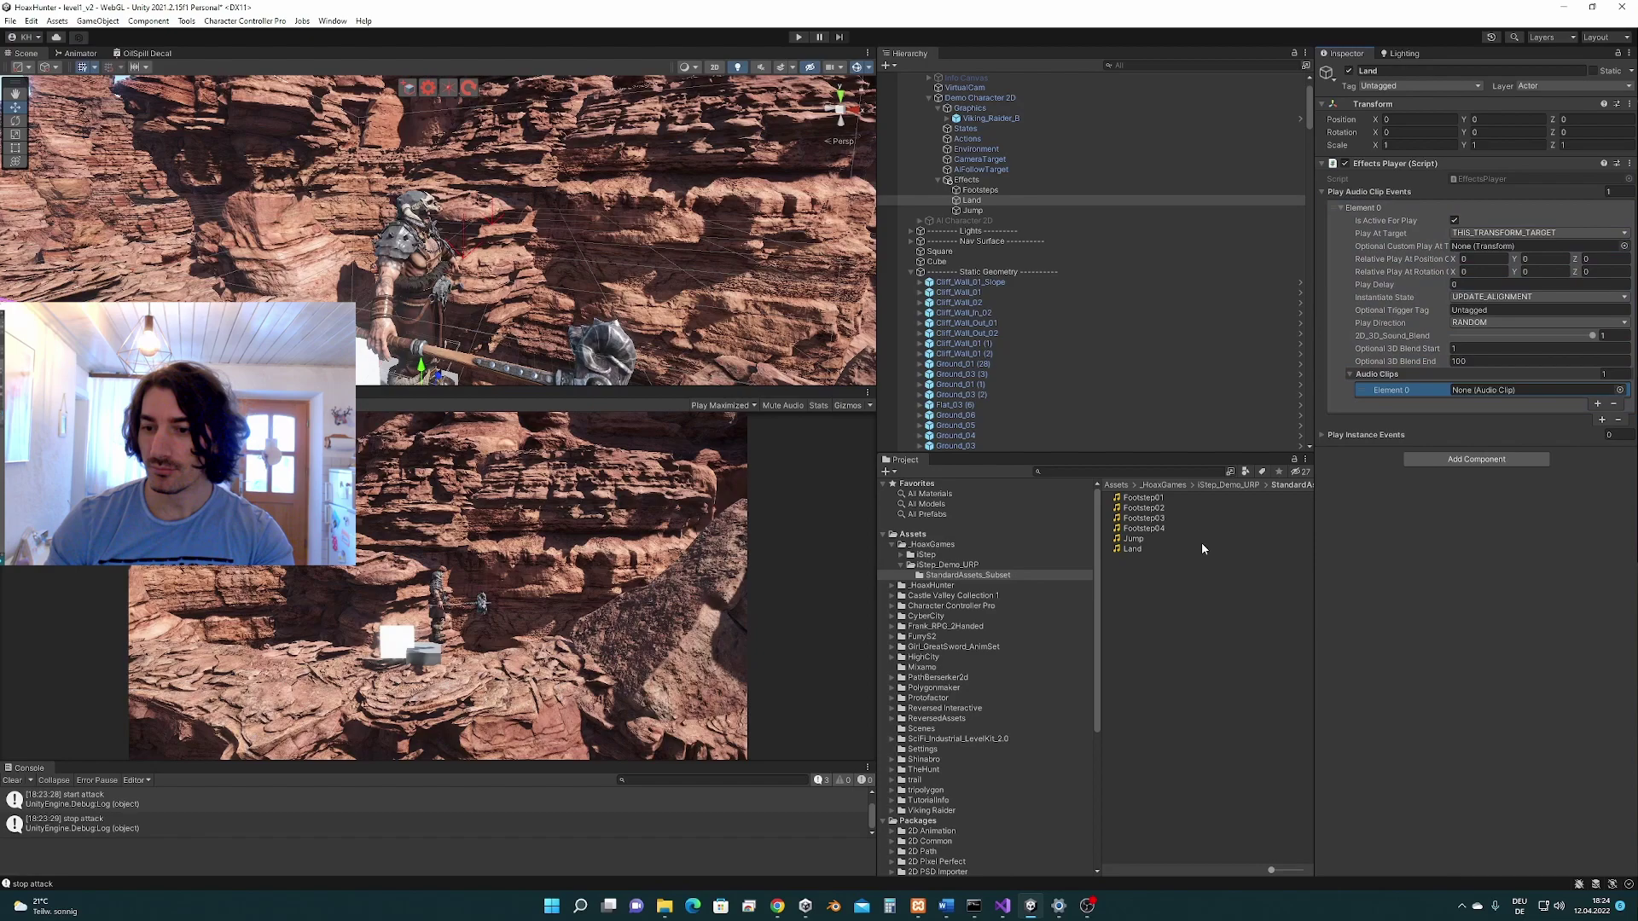
drag(1133, 550, 1493, 391)
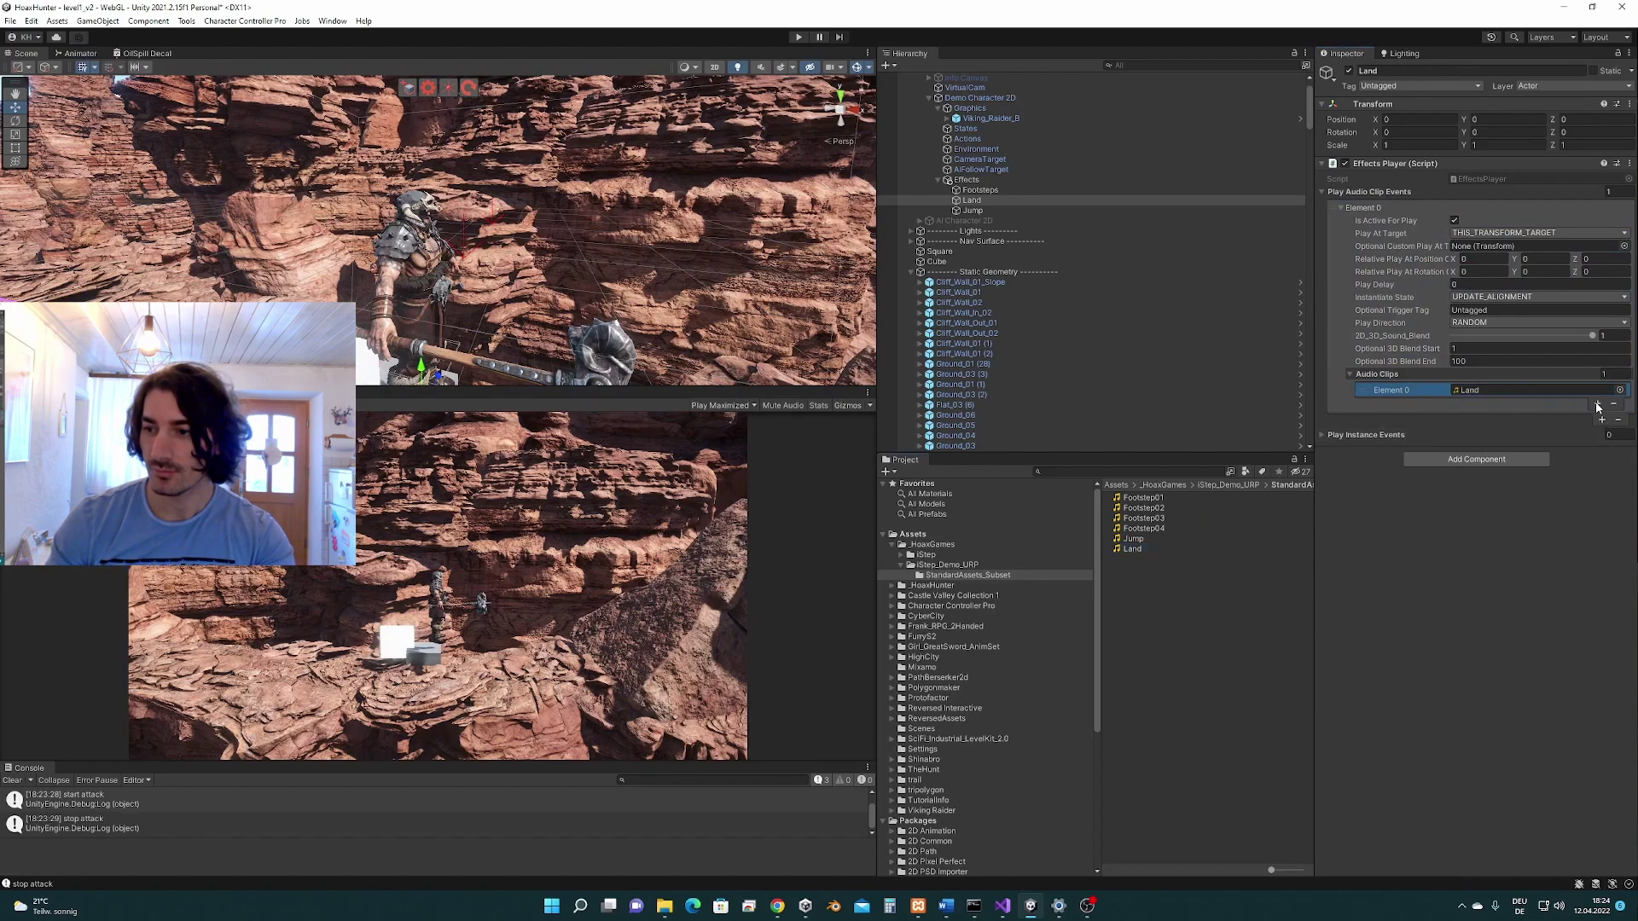
click(1598, 405)
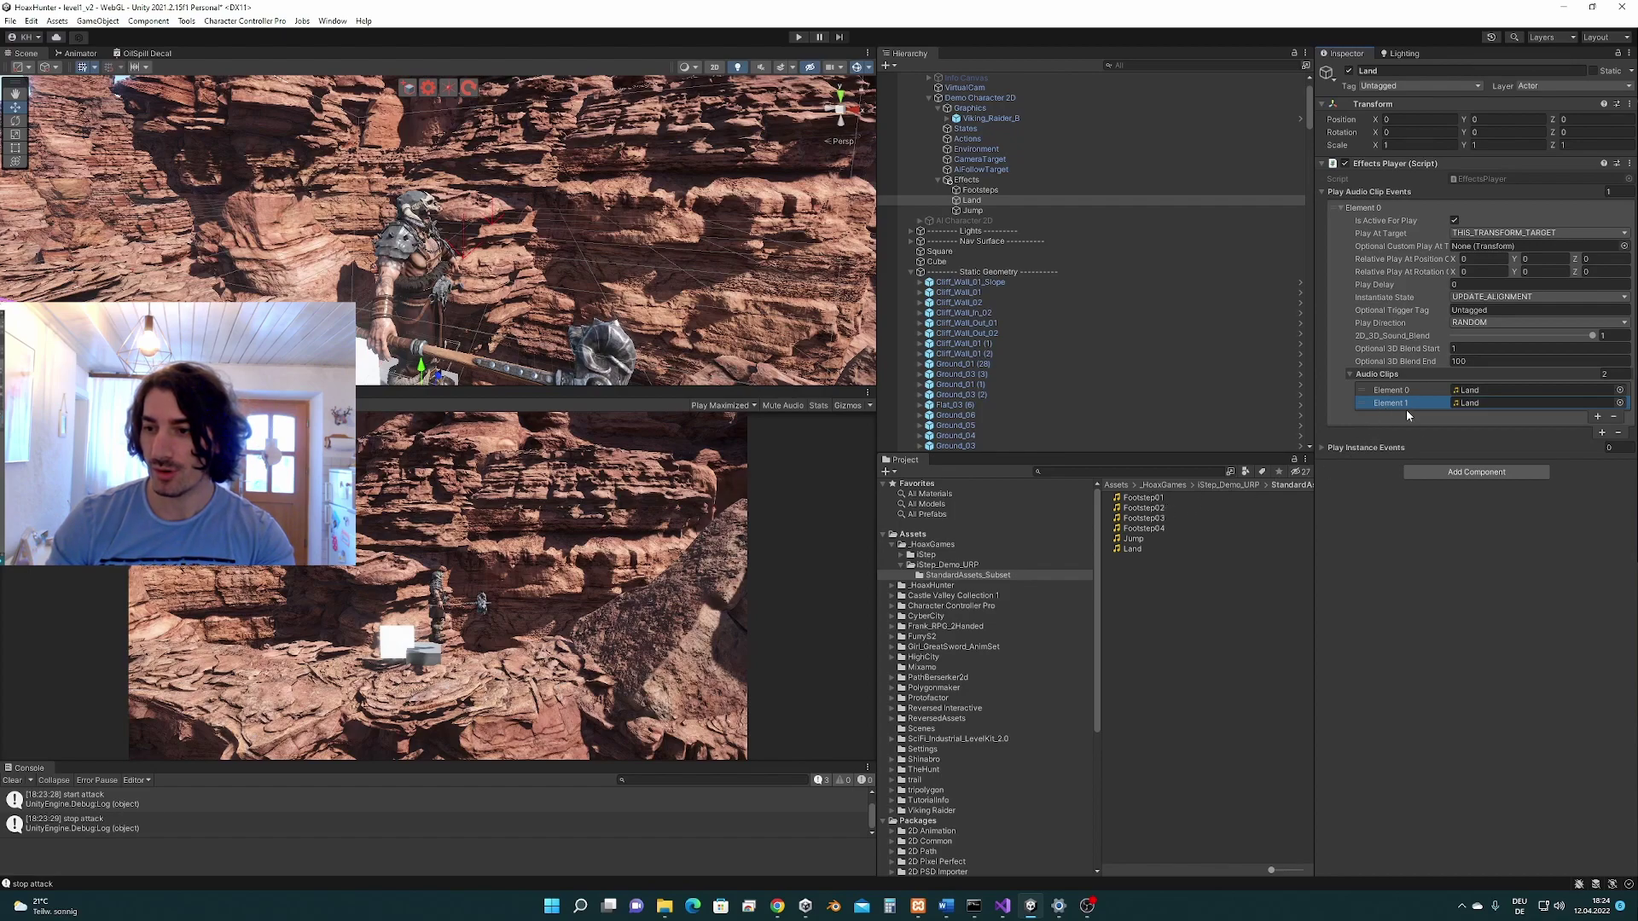
click(1613, 417)
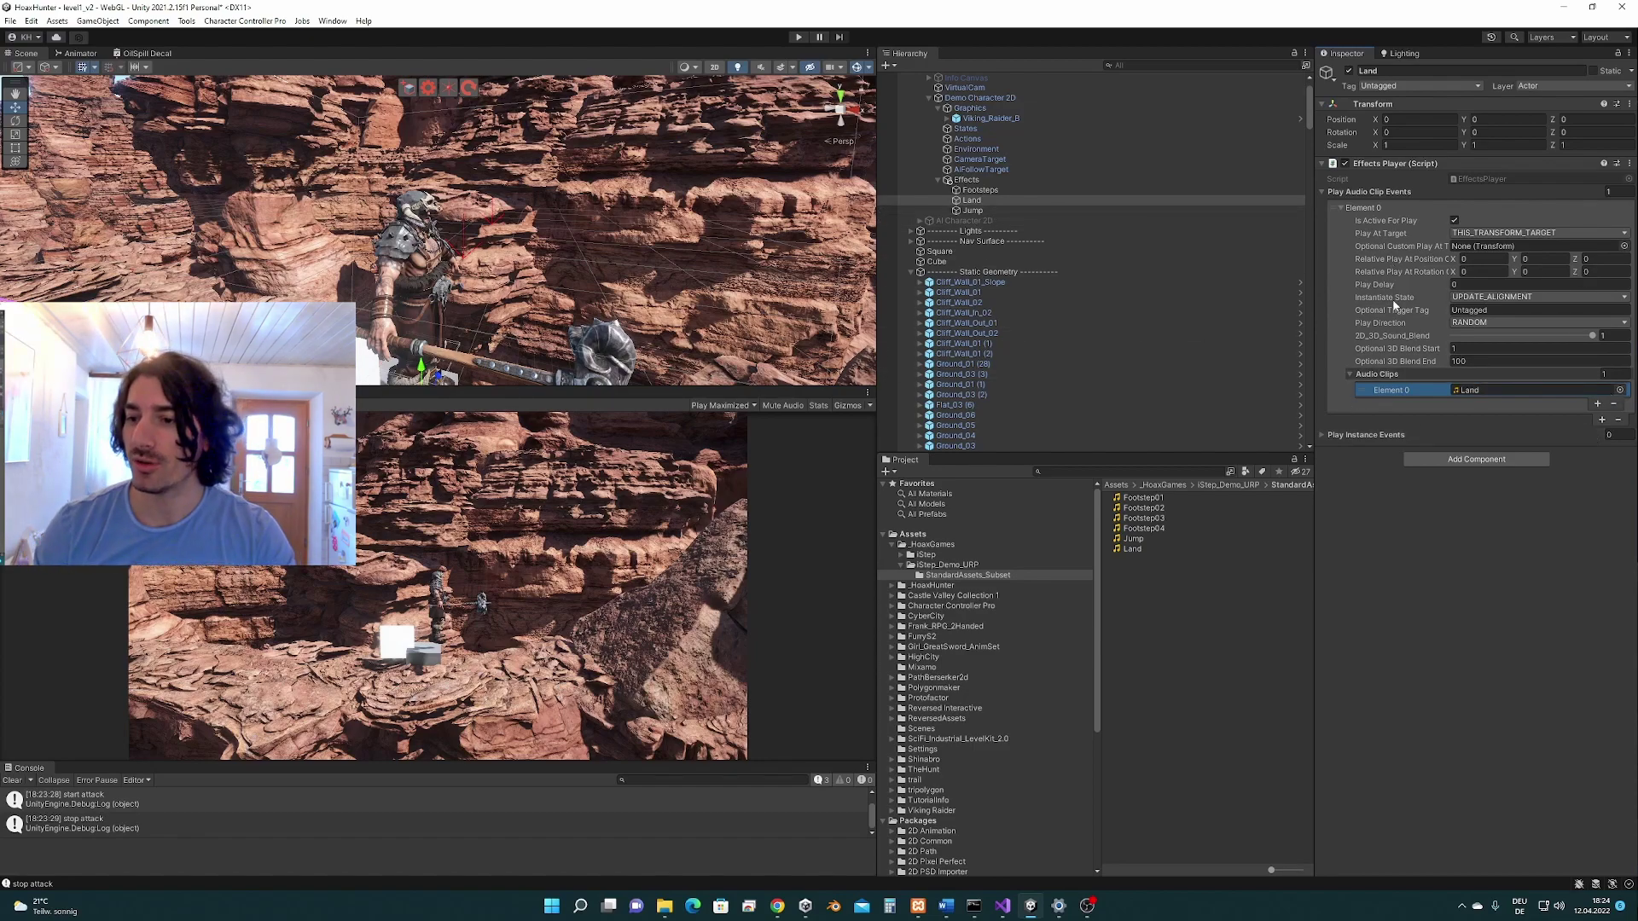
click(1340, 208)
Step: Add a second audio clip event to Land with four empty clip slots
click(1604, 223)
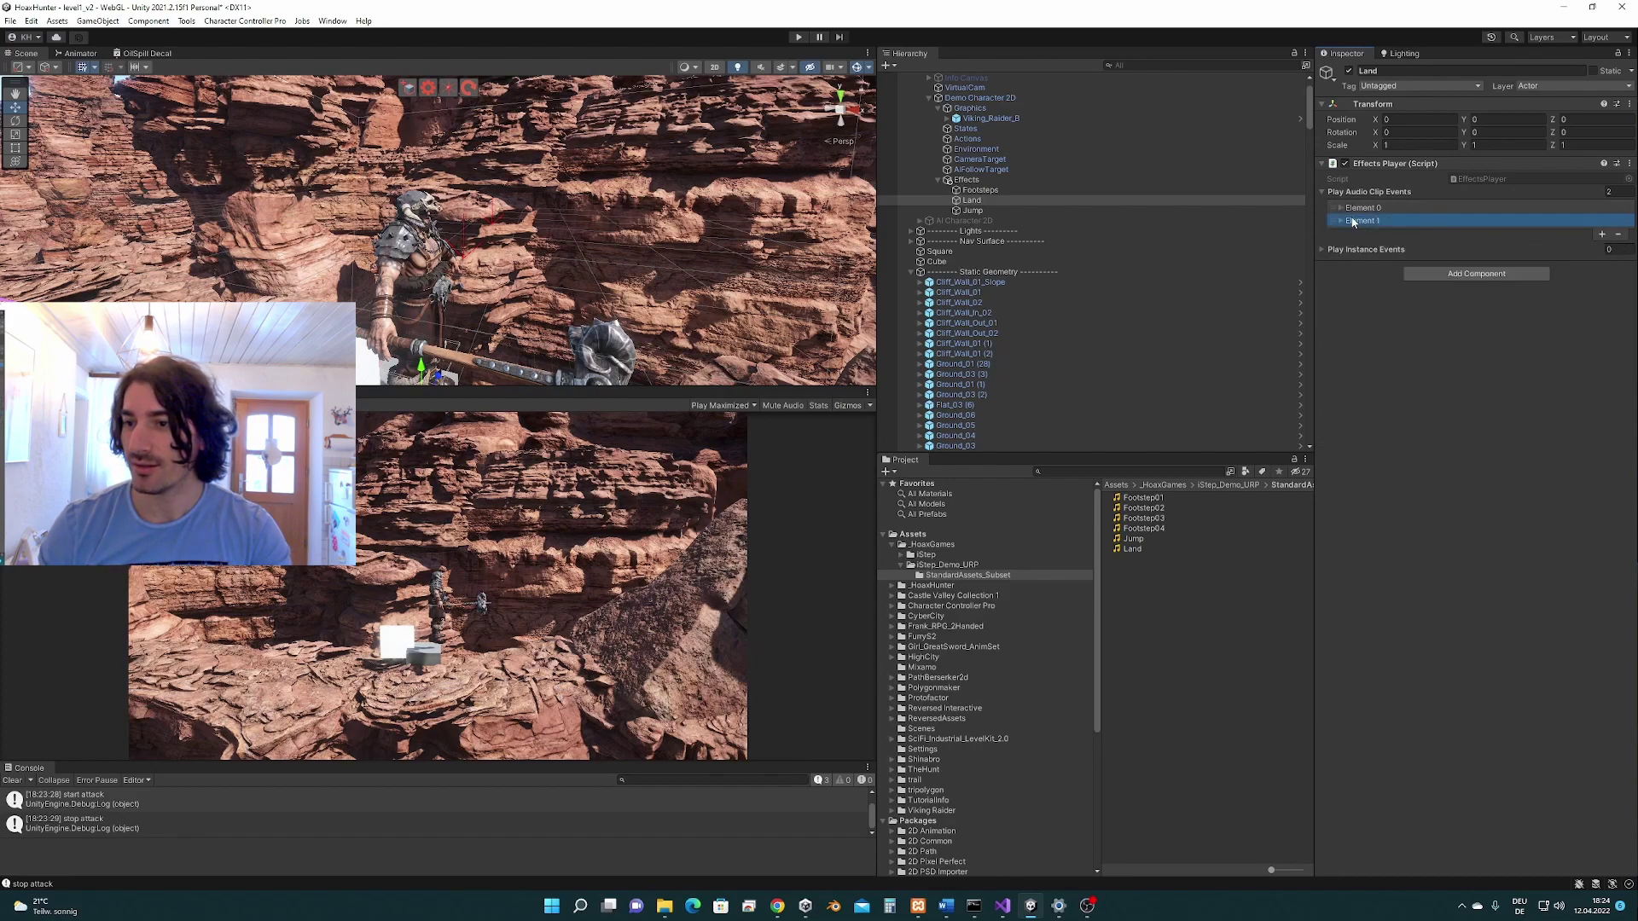
click(1343, 209)
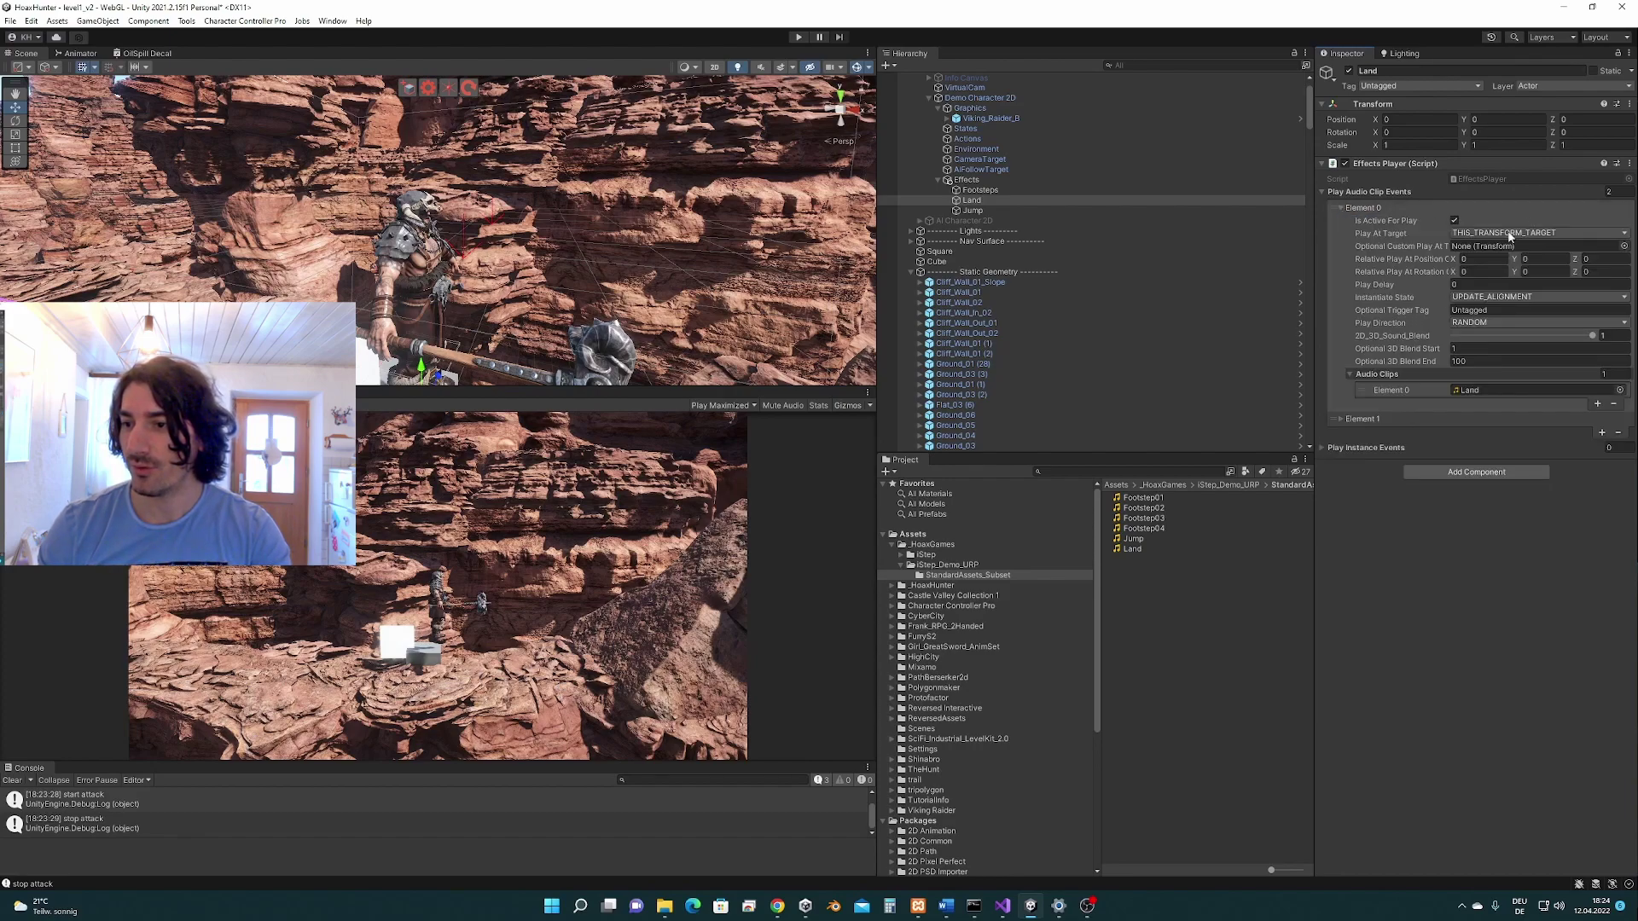
click(1339, 419)
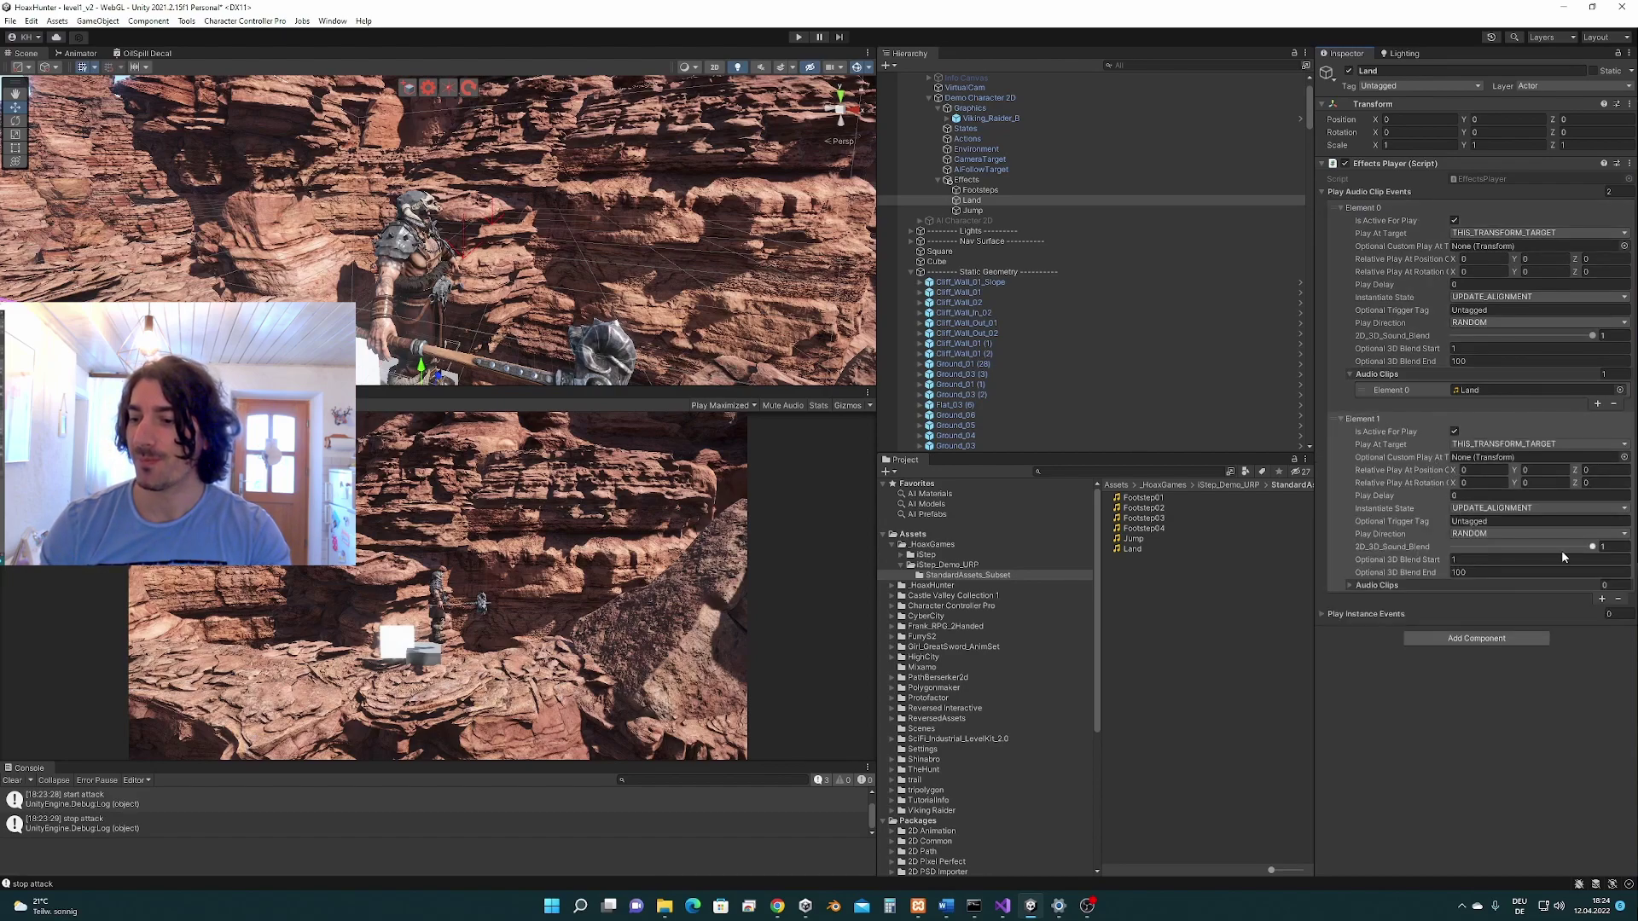
click(1366, 587)
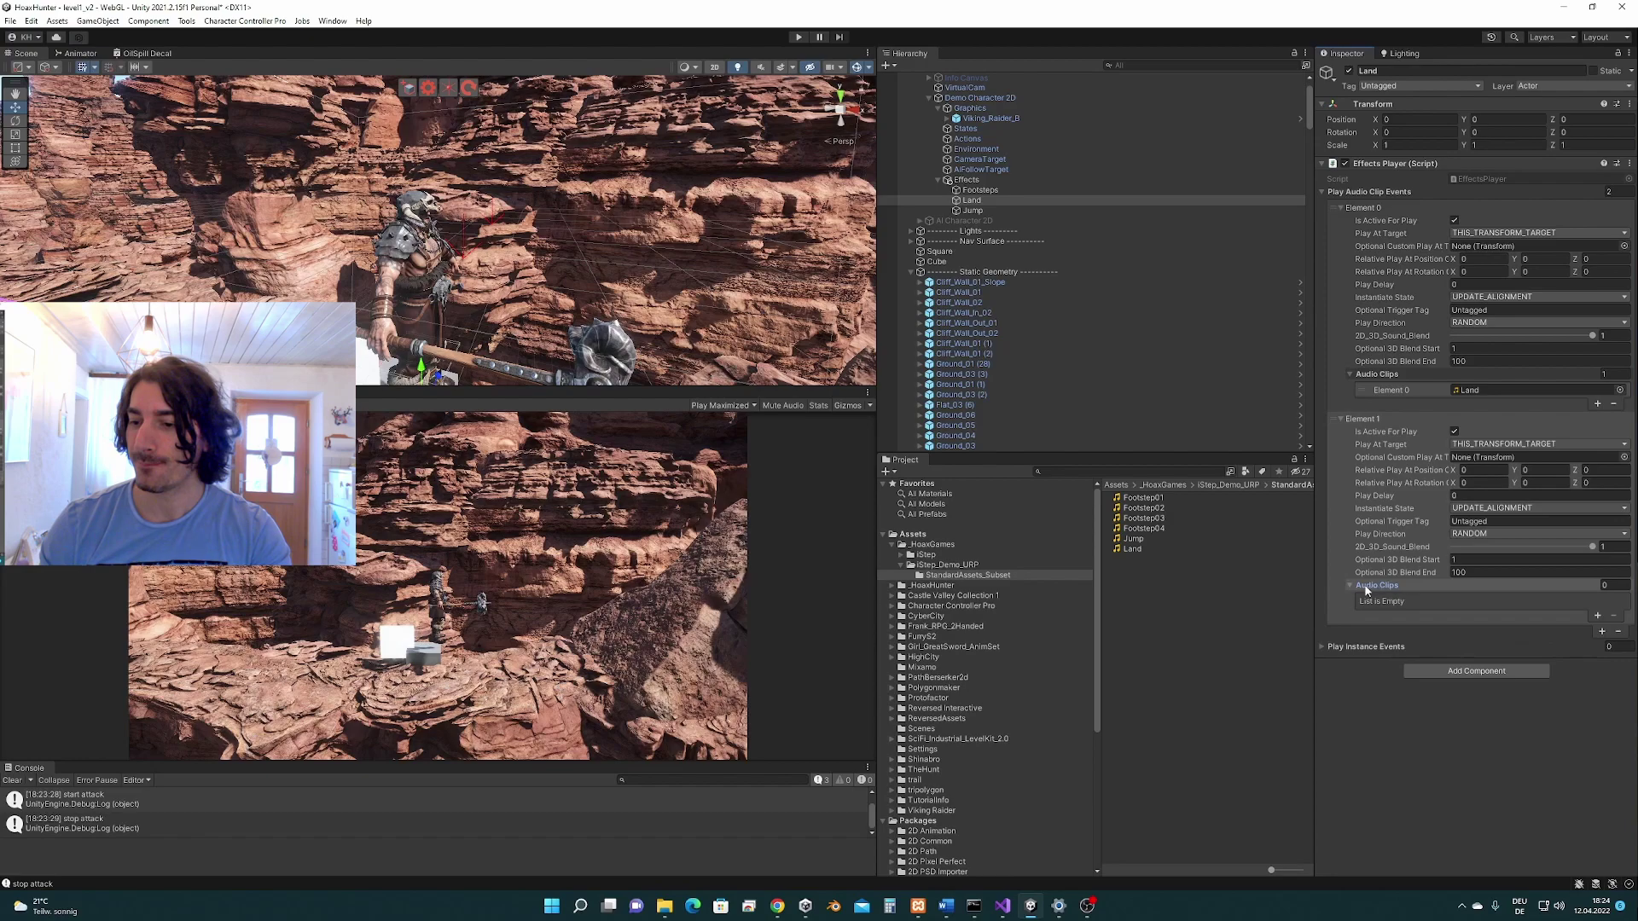
click(1599, 617)
click(1599, 616)
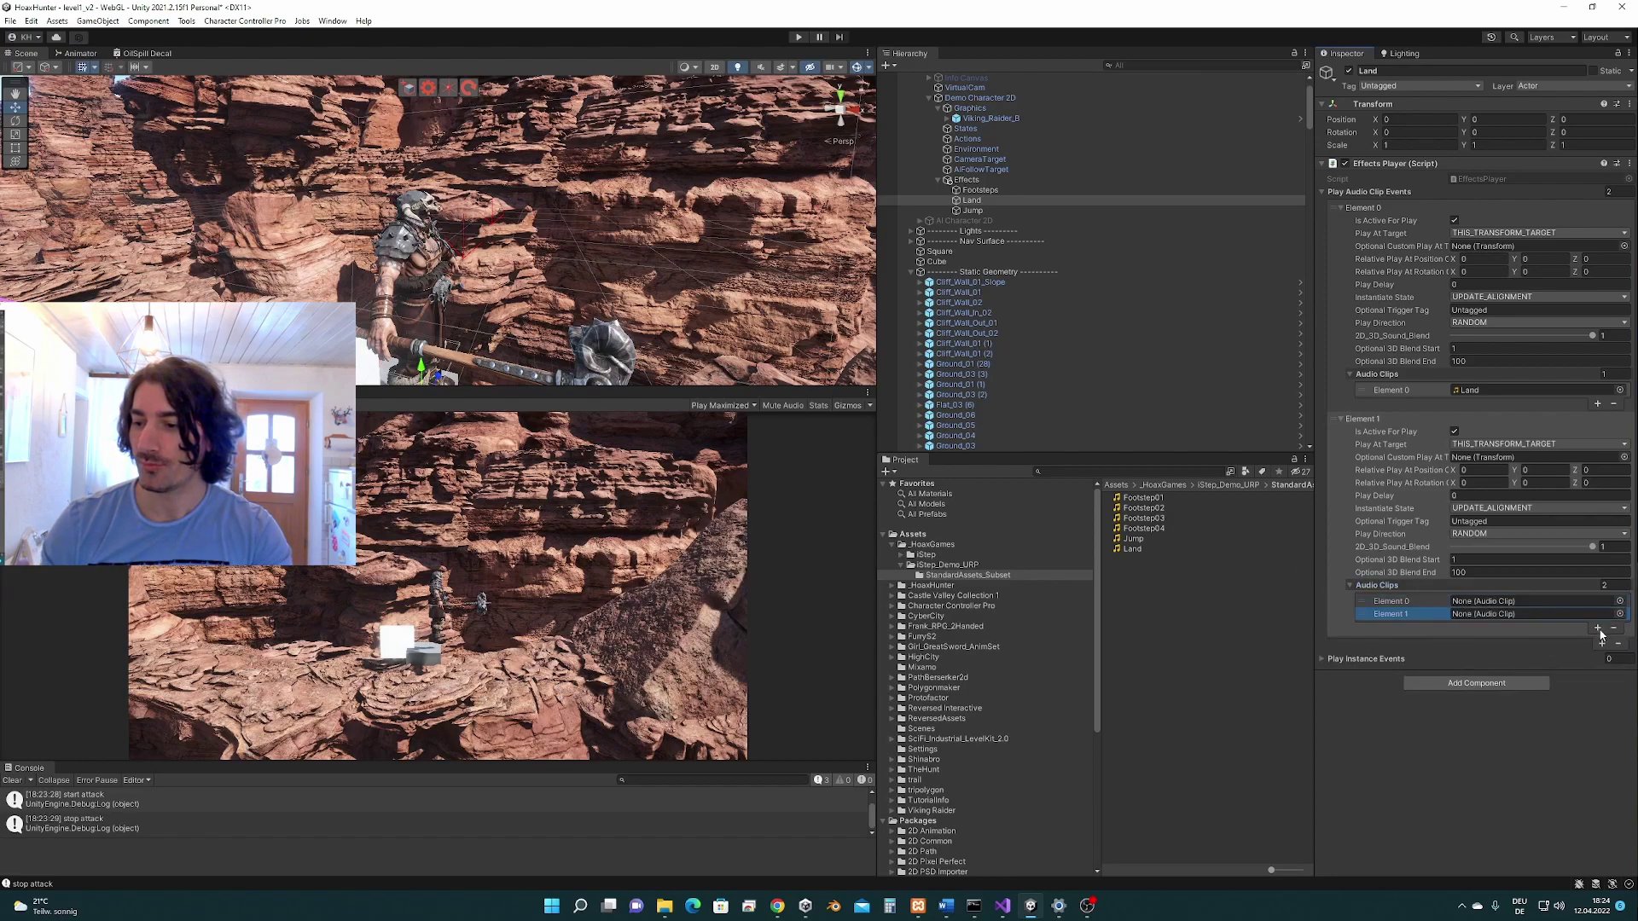
click(1599, 631)
click(1600, 643)
Step: Assign Footstep01–03 to the second event's clip slots and check the first event's Play Delay
drag(1143, 497, 1528, 602)
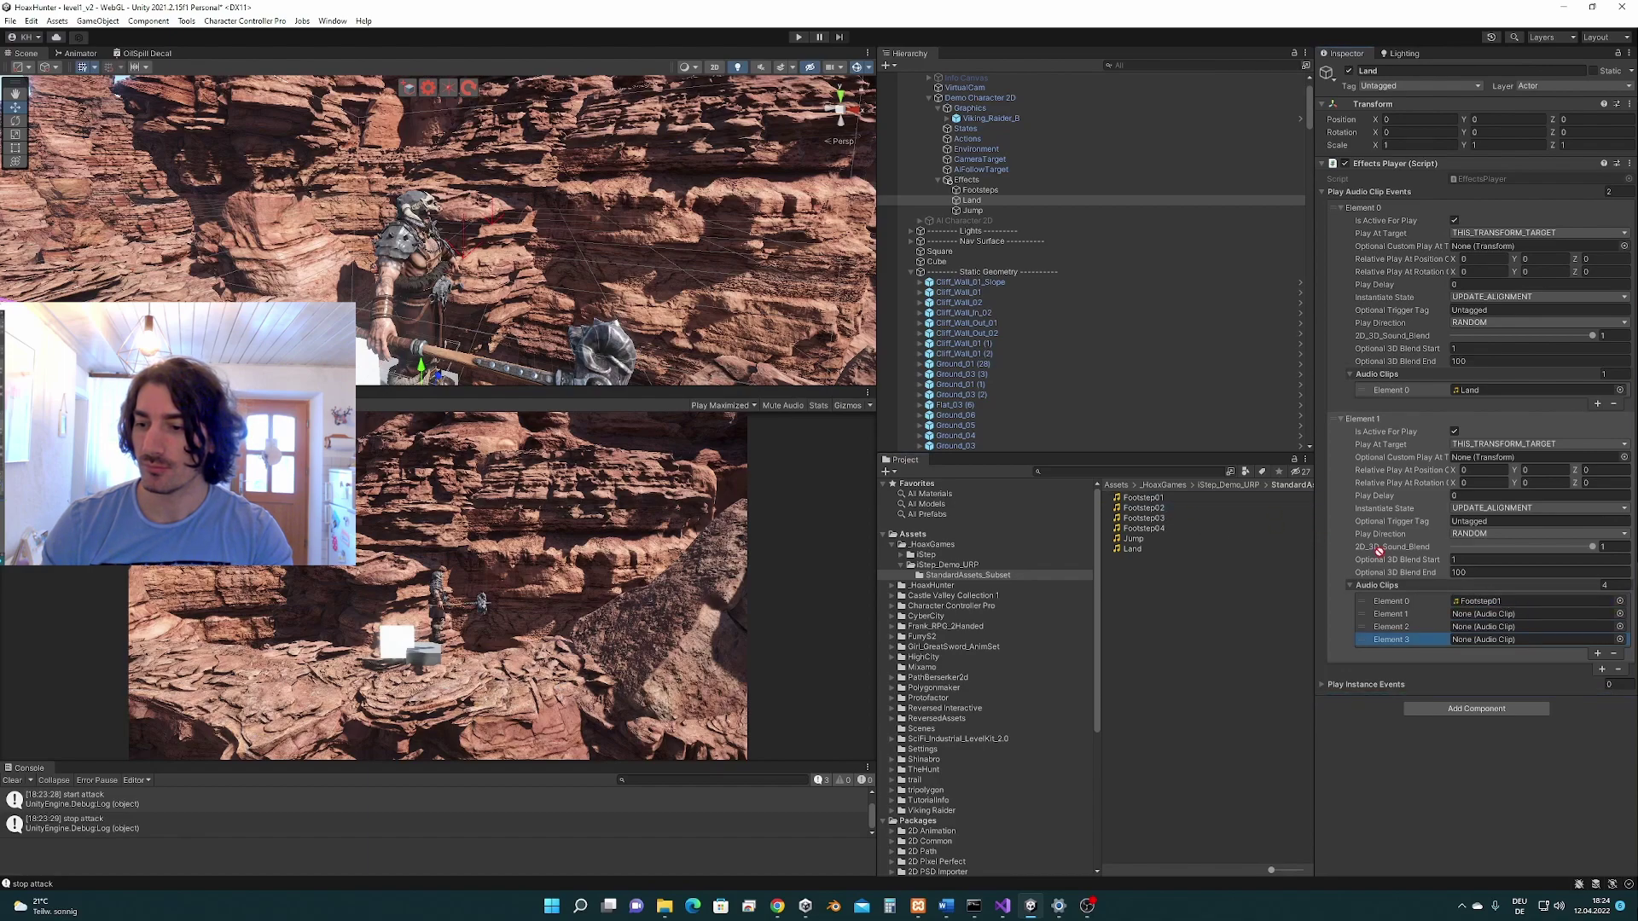
drag(1379, 551, 1527, 615)
drag(1147, 519, 1492, 639)
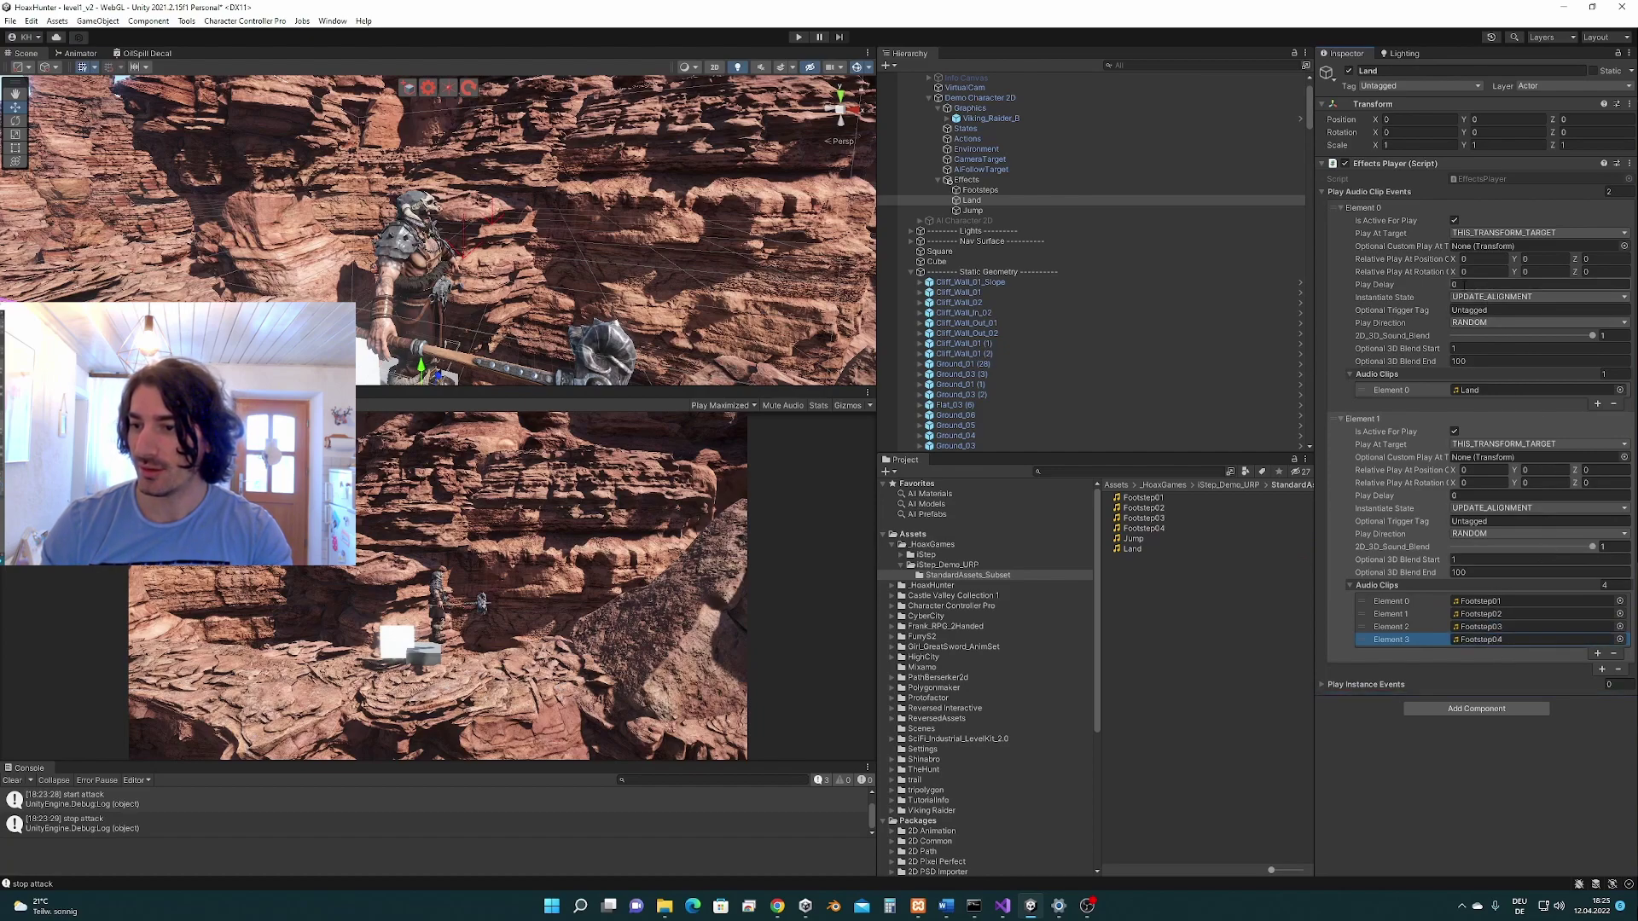
click(1464, 284)
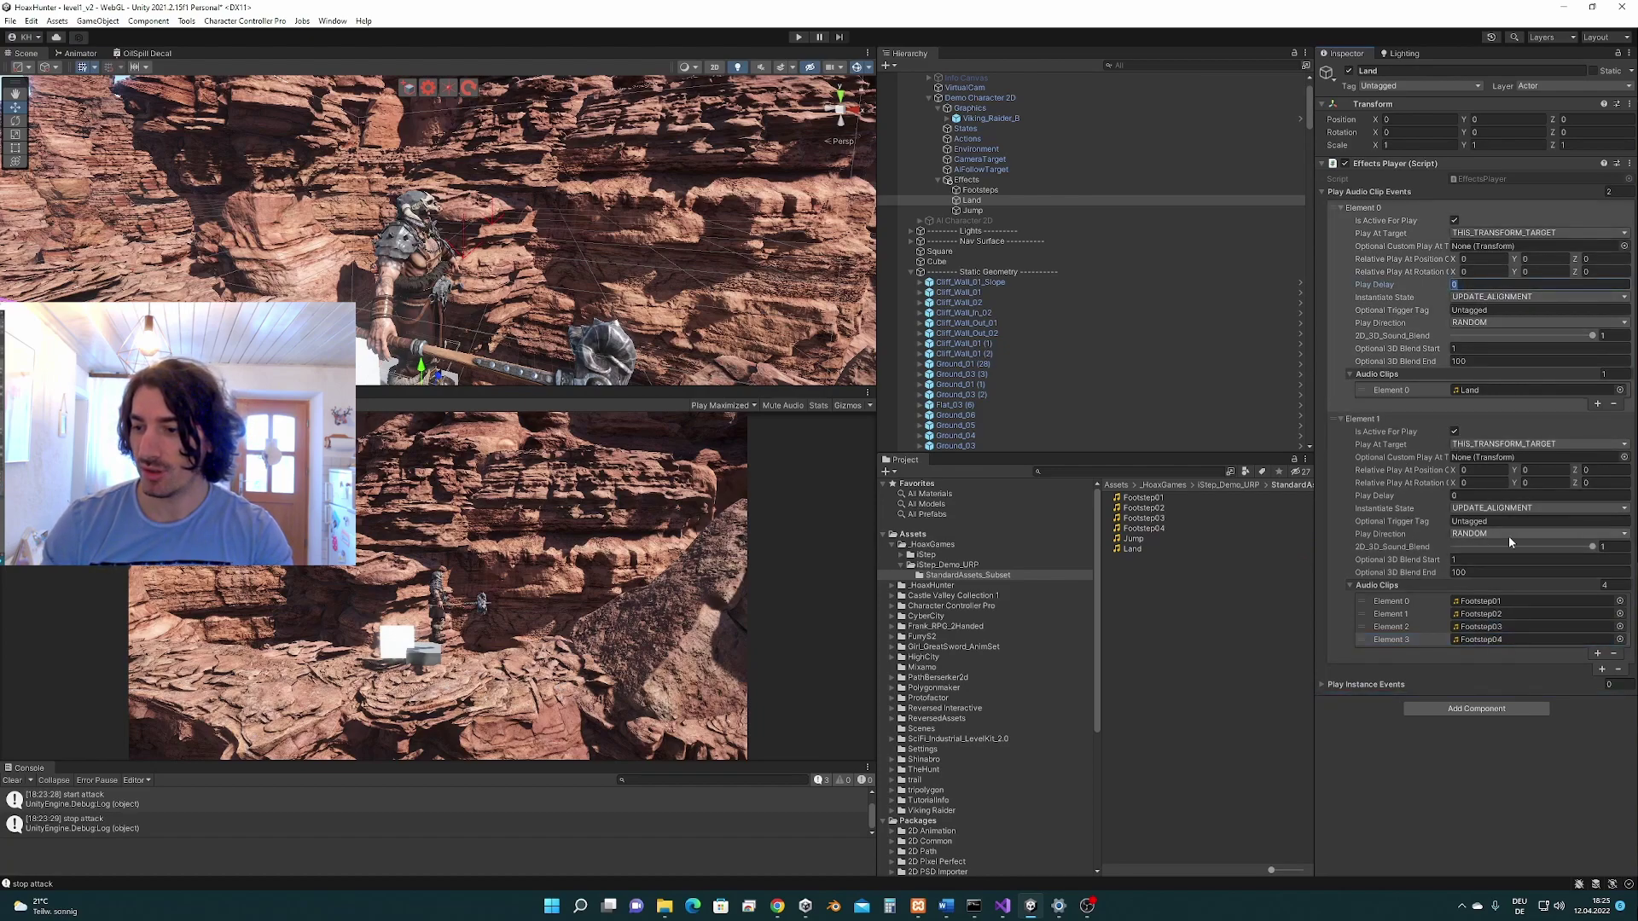
click(990, 210)
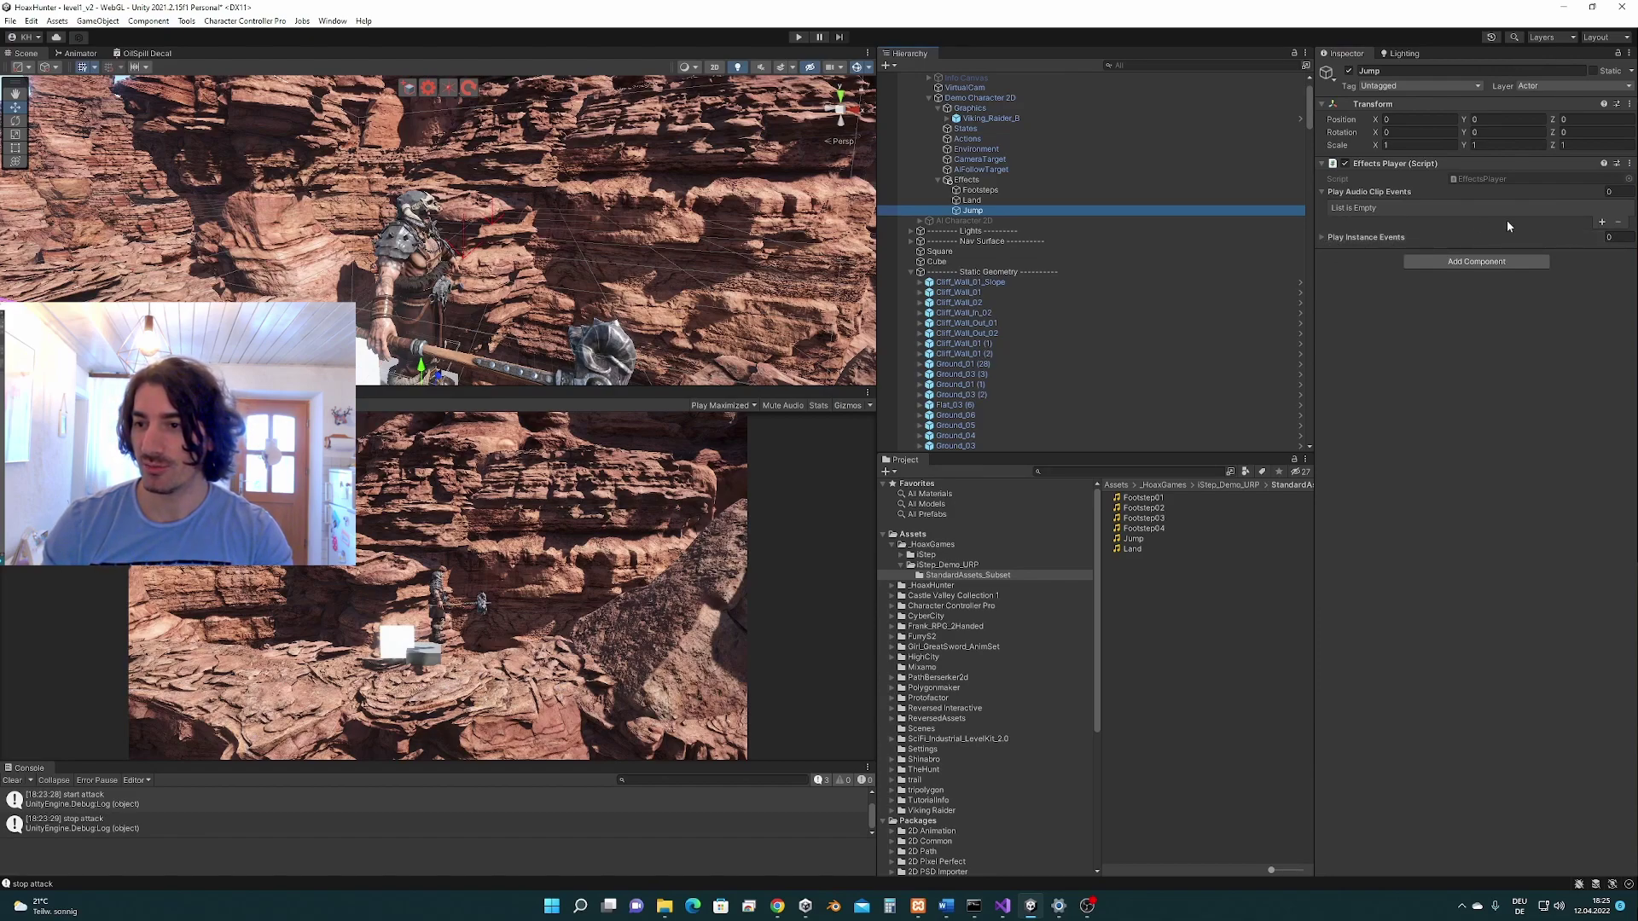
Step: Give Jump's Effects Player an audio event with the Jump clip, then show Viking_Raider_B's footstep events
click(1602, 223)
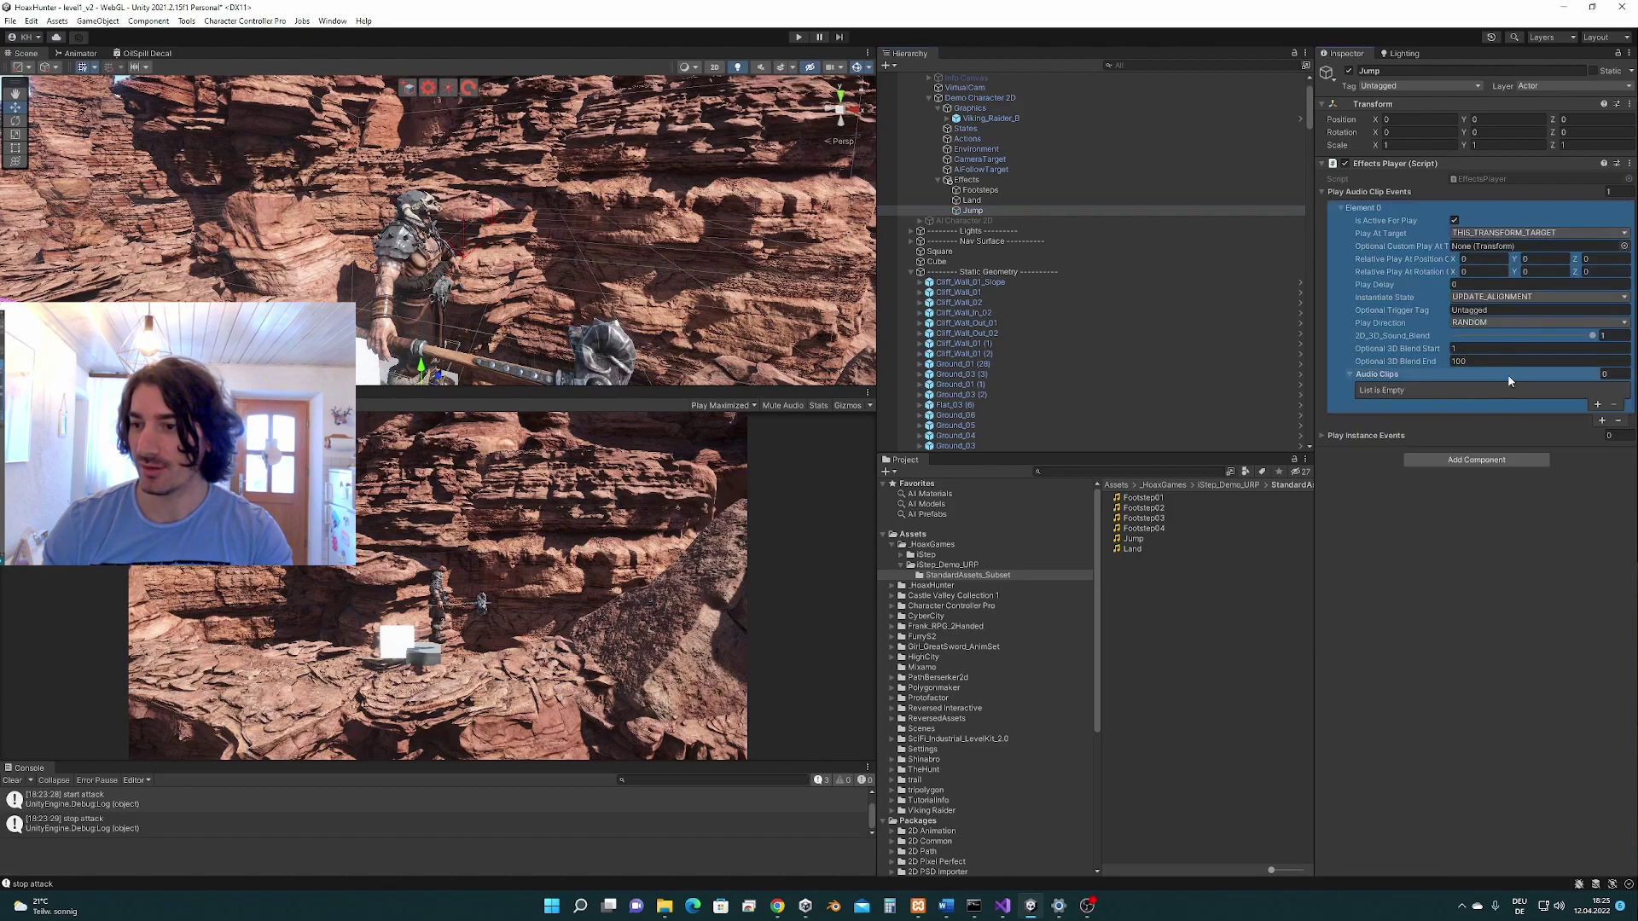
click(1597, 404)
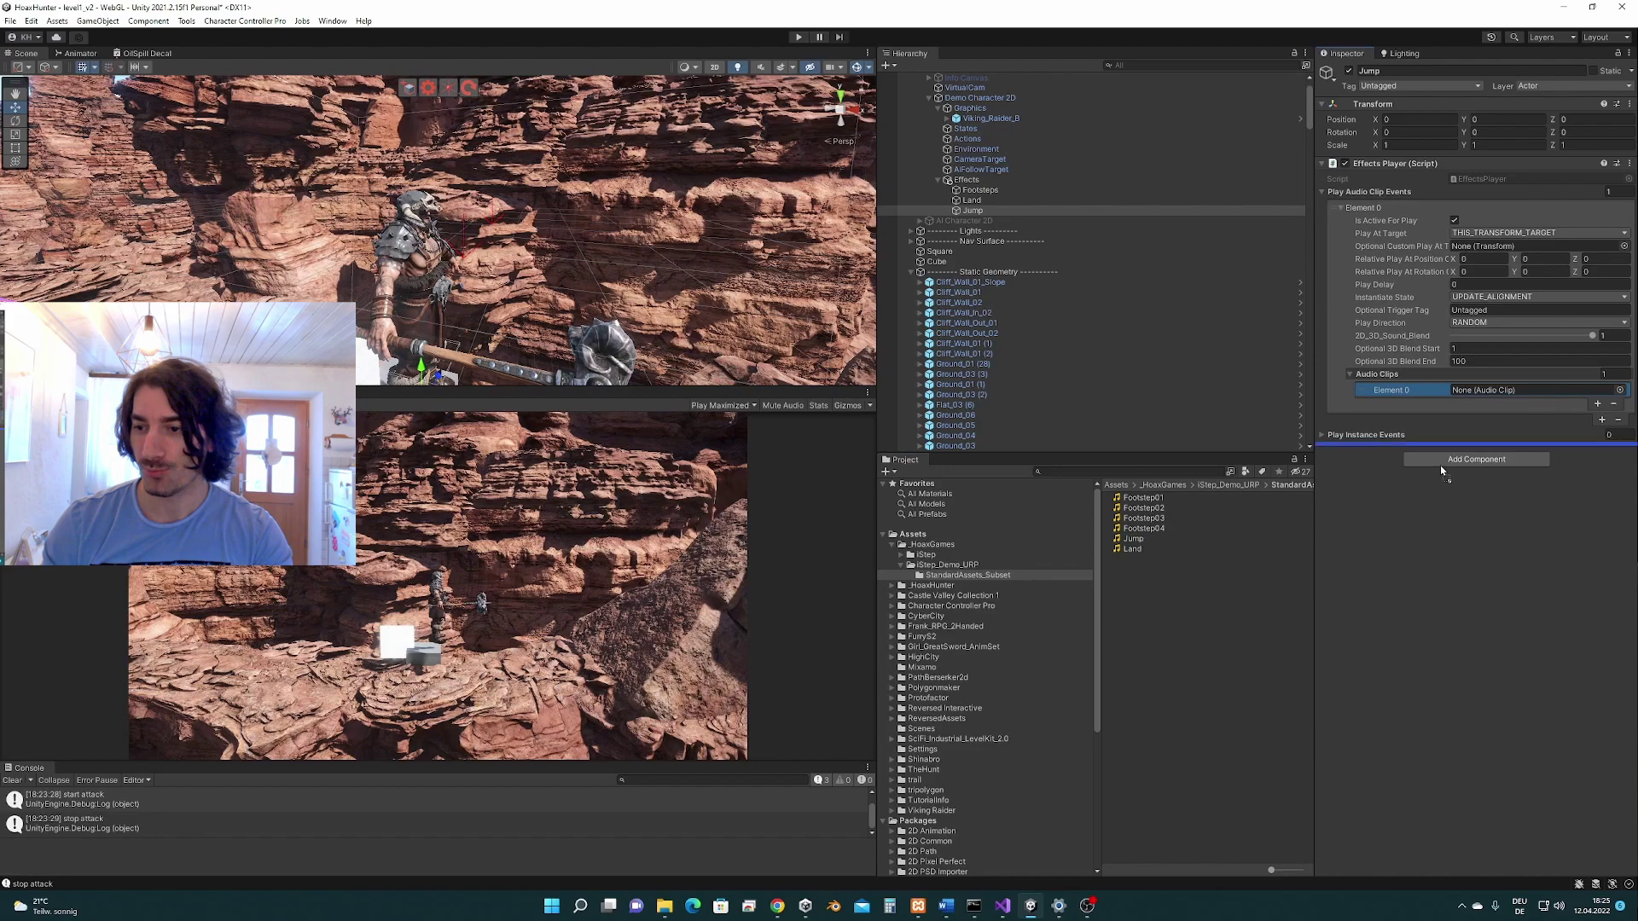
drag(1440, 470, 1514, 390)
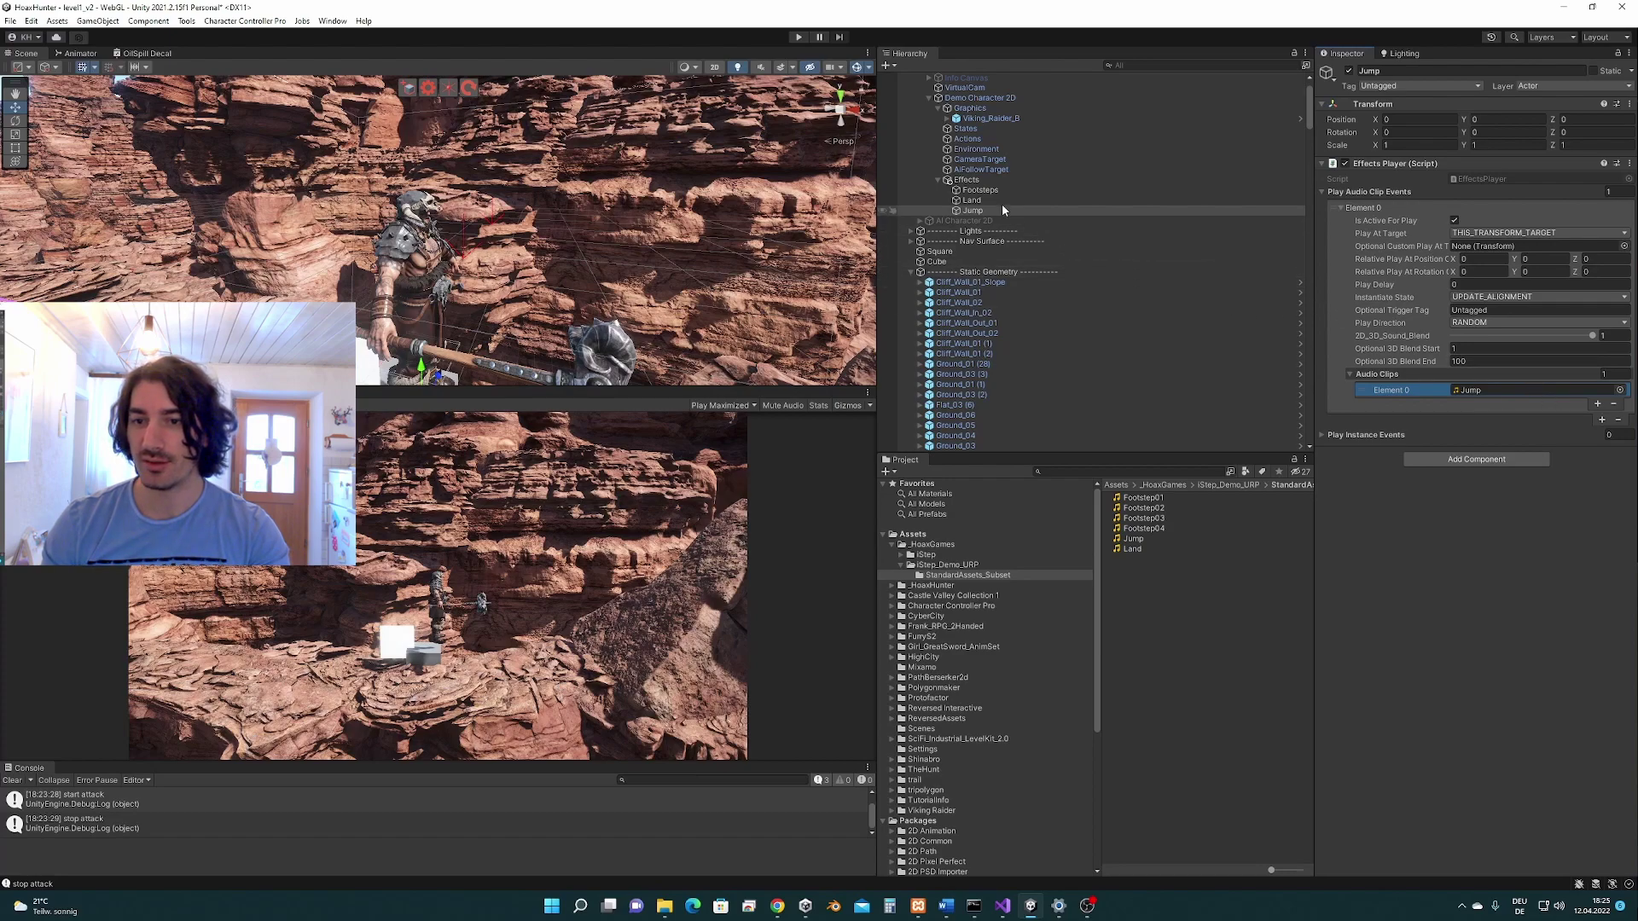
click(994, 120)
scroll(1423, 471, down, 15)
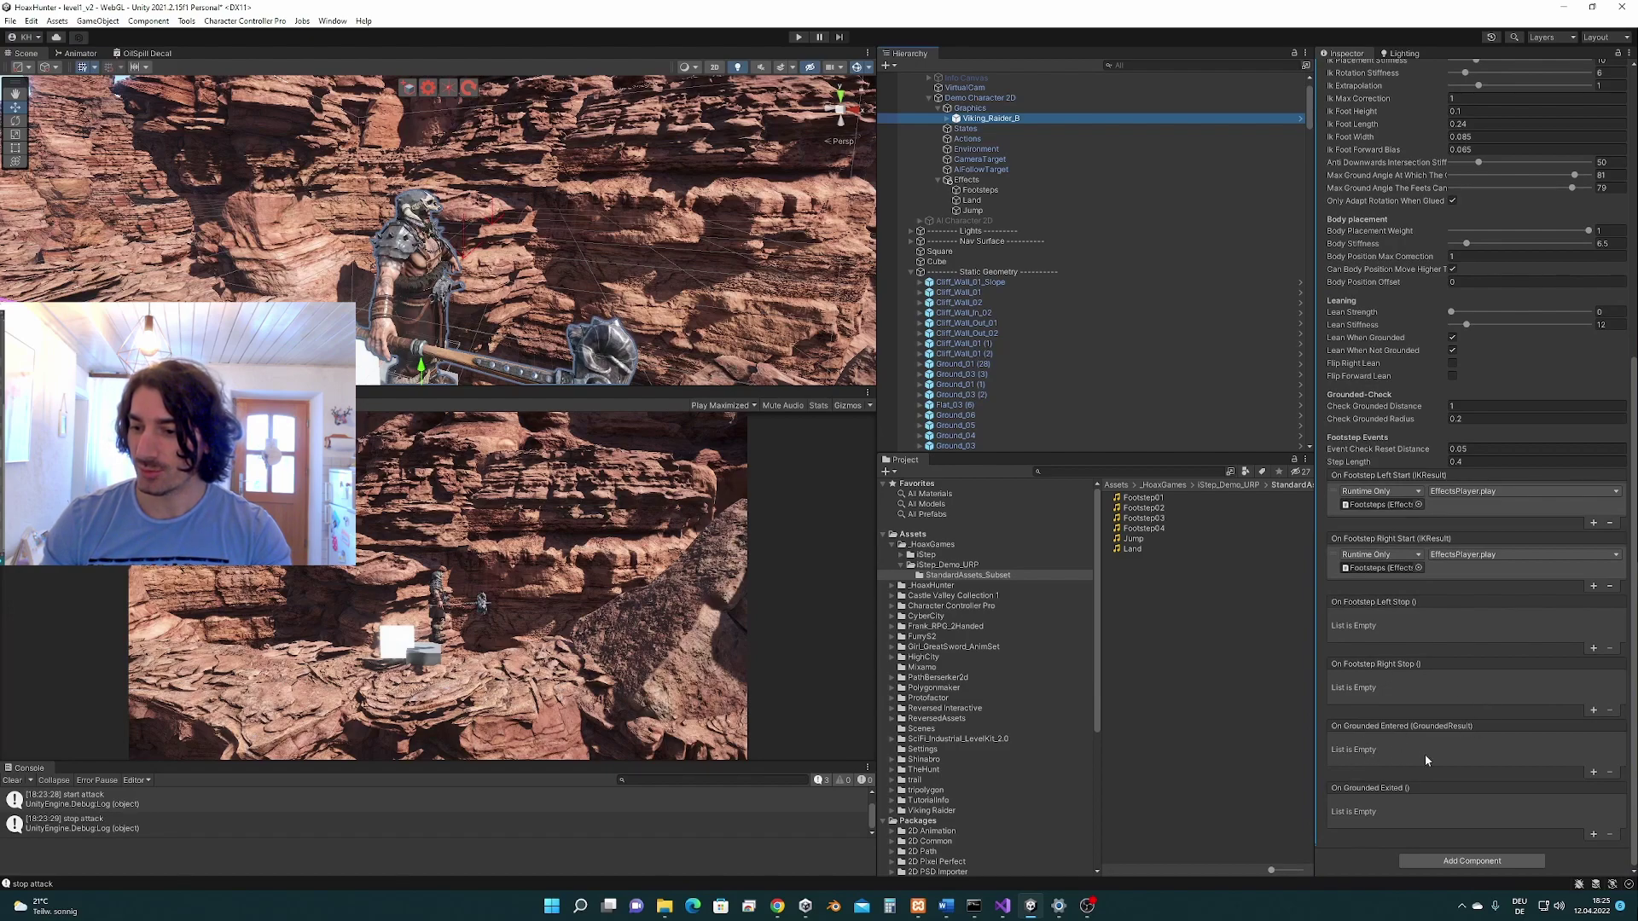
Step: Make On Grounded Entered call the Land object's EffectsPlayer.play
click(1592, 773)
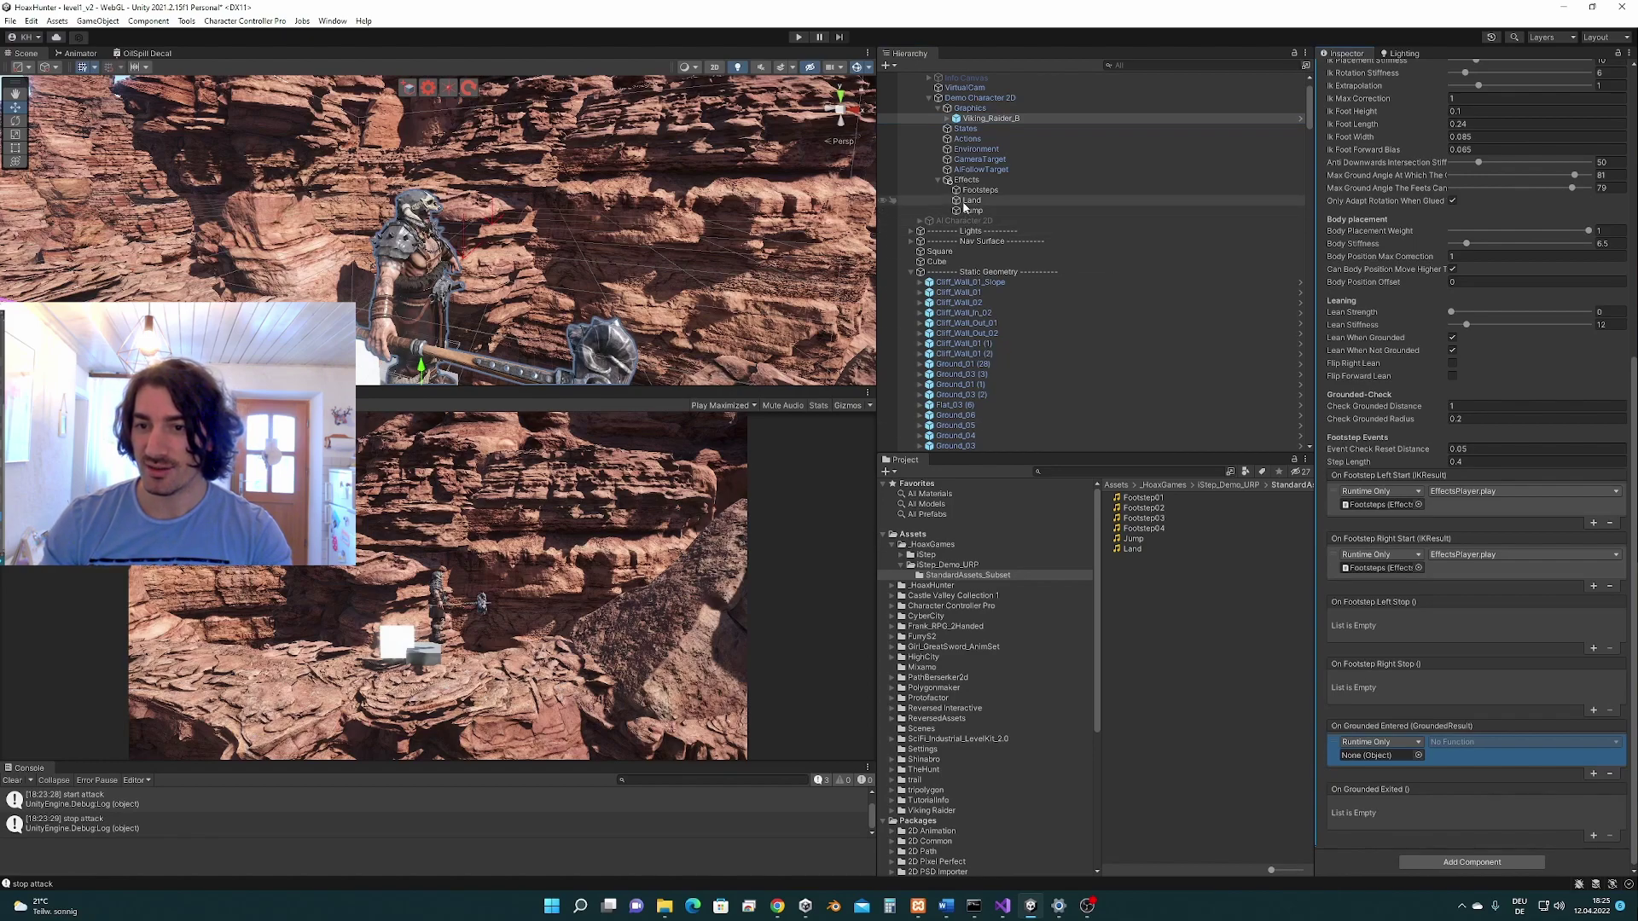
drag(972, 199, 1374, 756)
click(1446, 752)
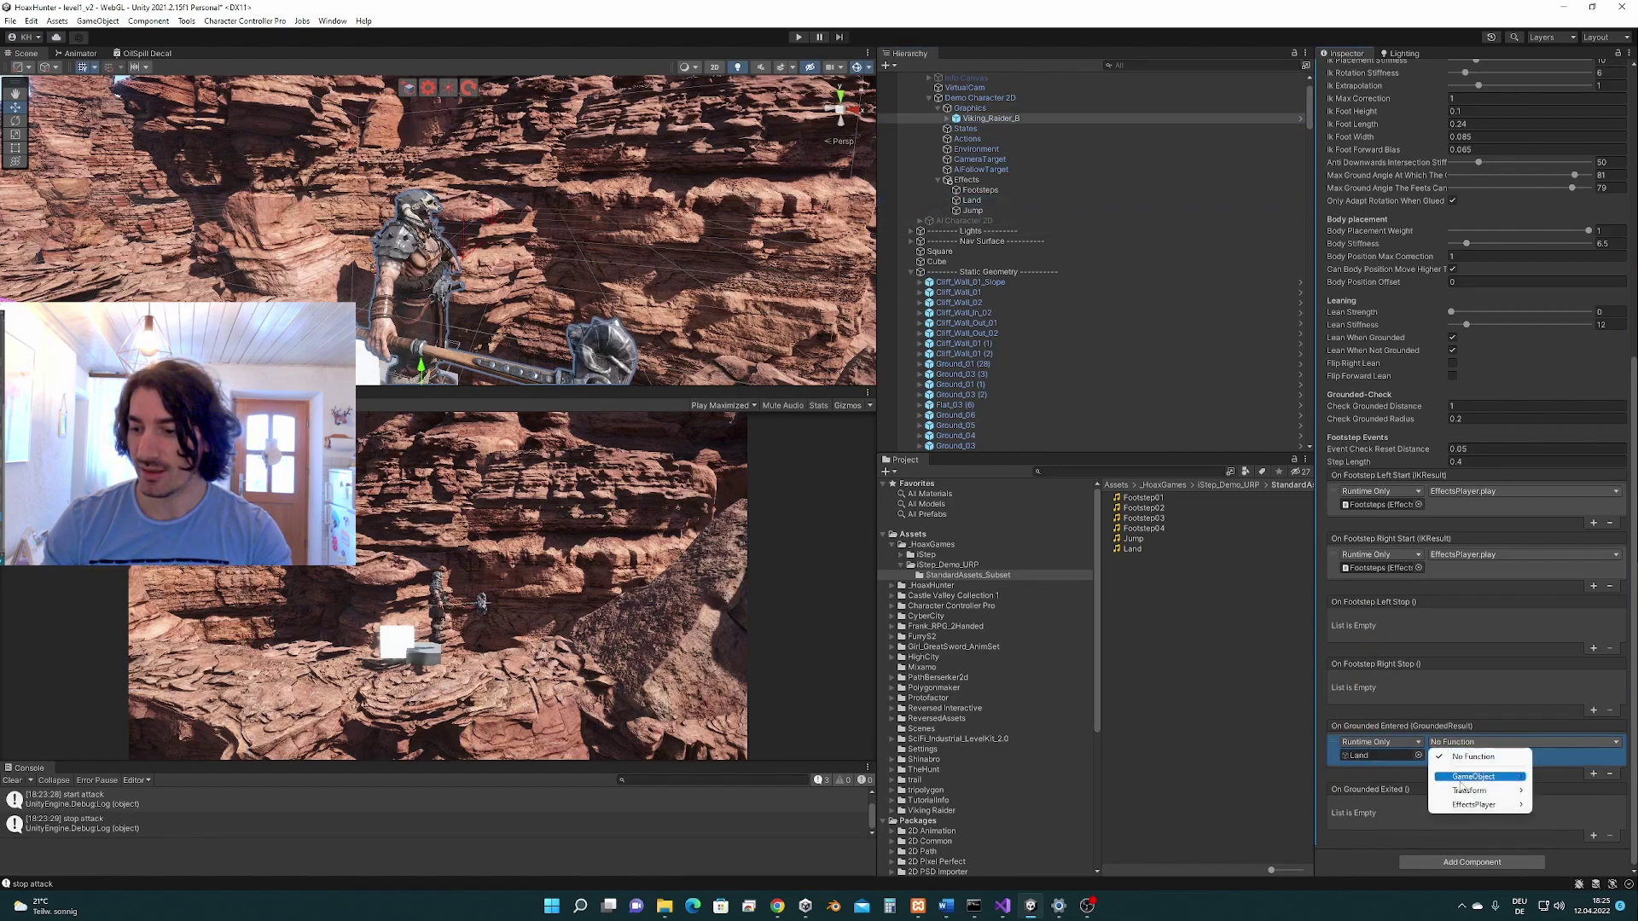
mouse_move(1481, 805)
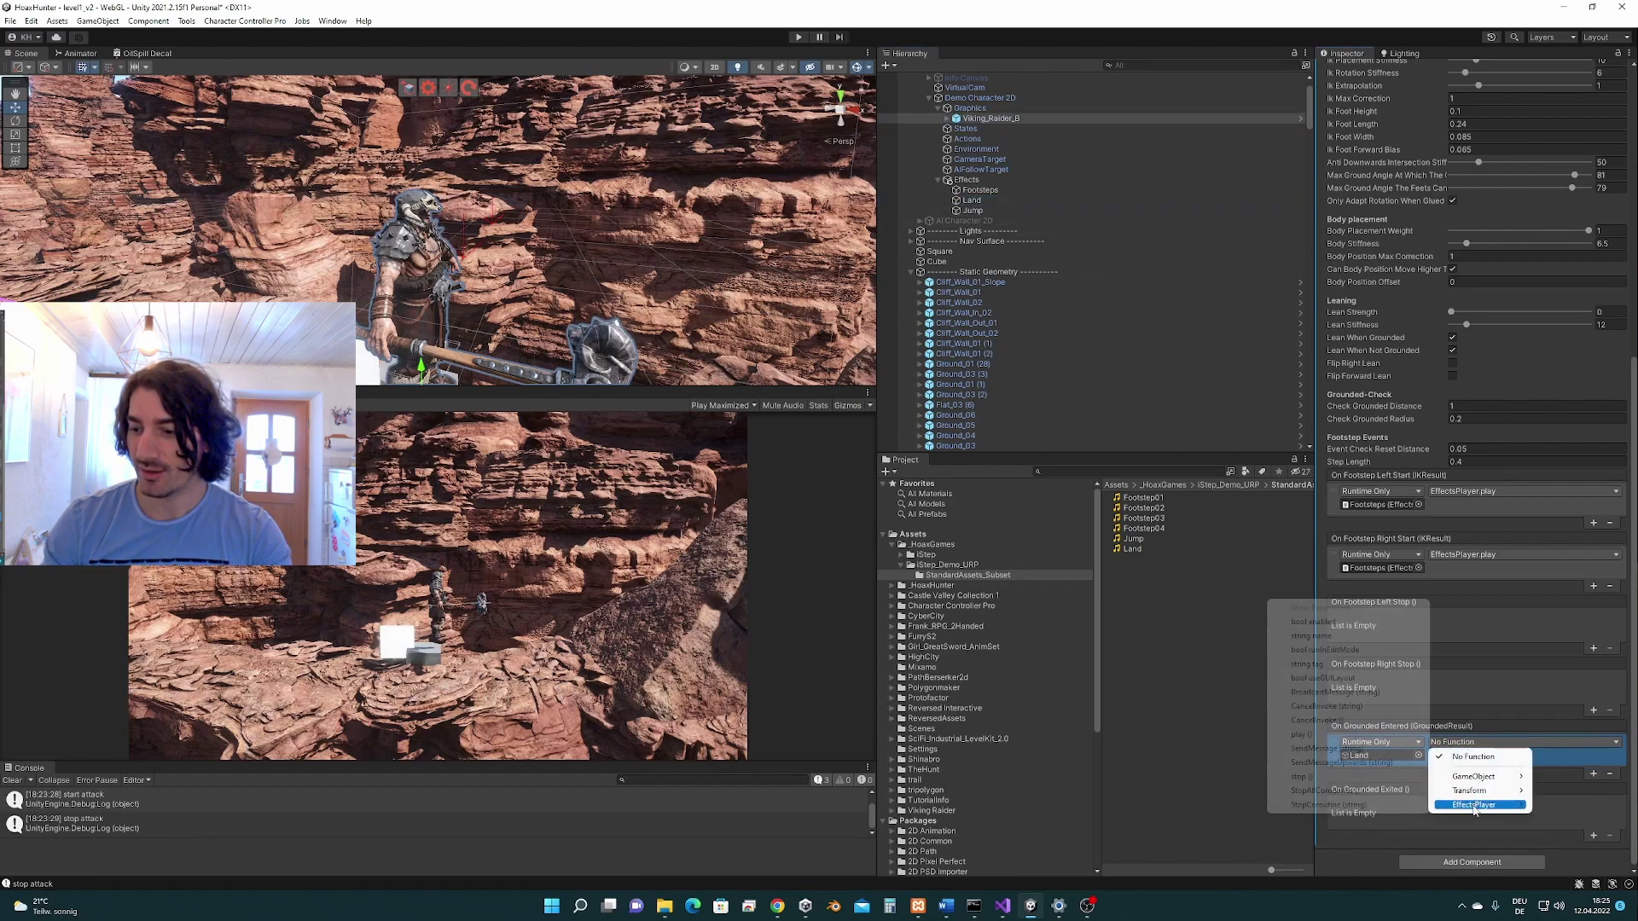
click(1353, 736)
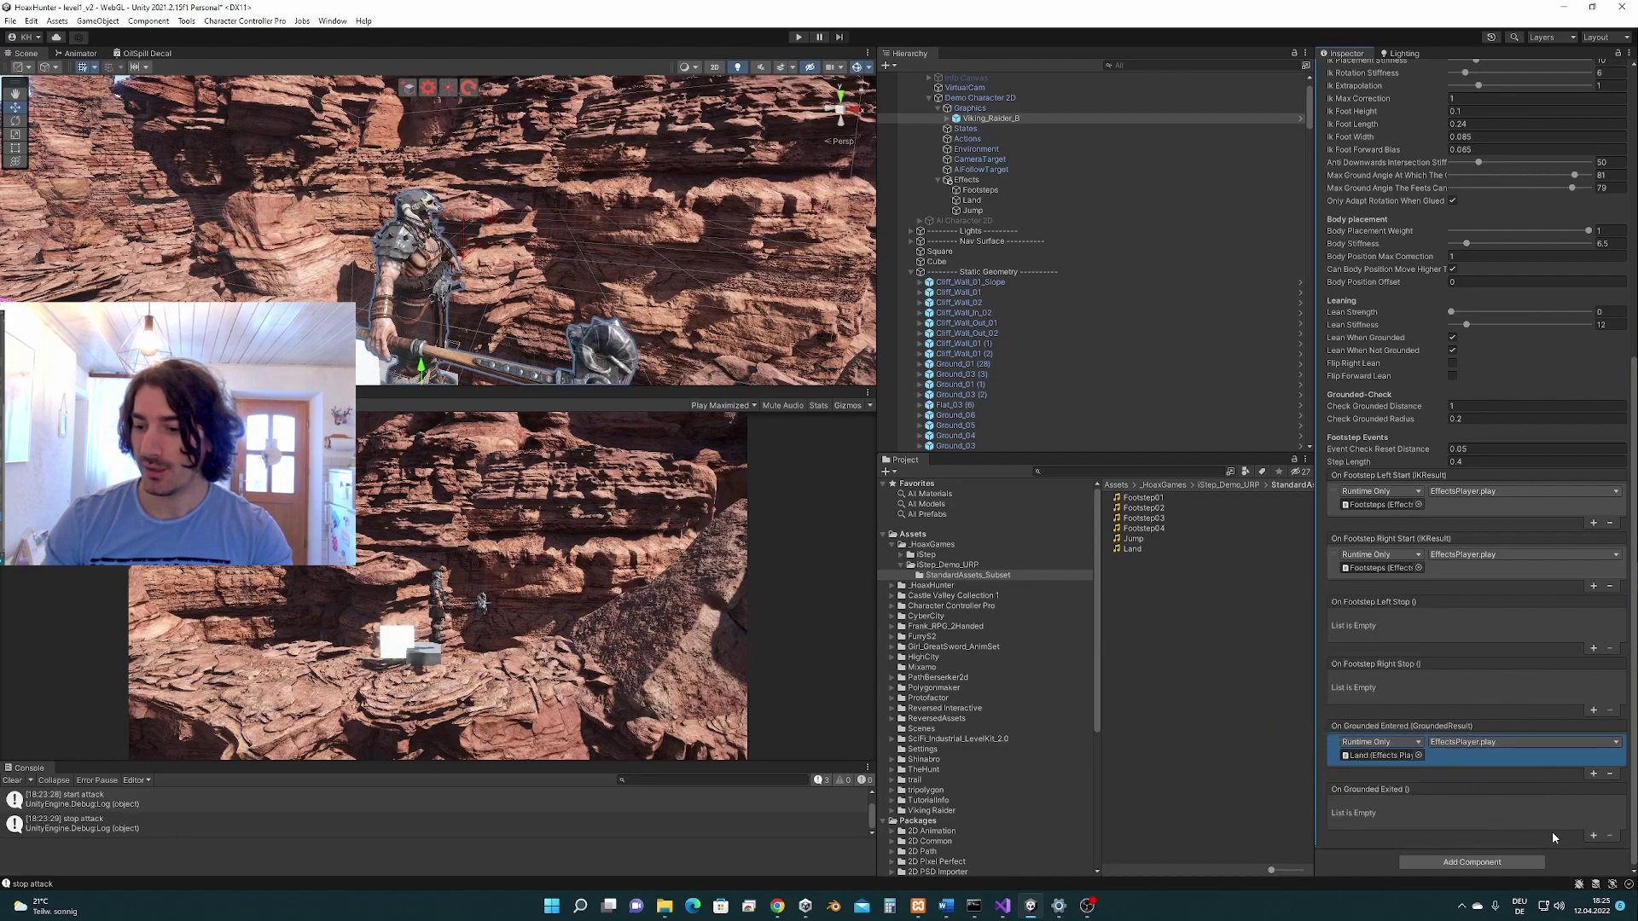
Step: Make On Grounded Exited call the Jump object's EffectsPlayer.play, then start the game
click(1593, 838)
drag(1020, 209, 1369, 821)
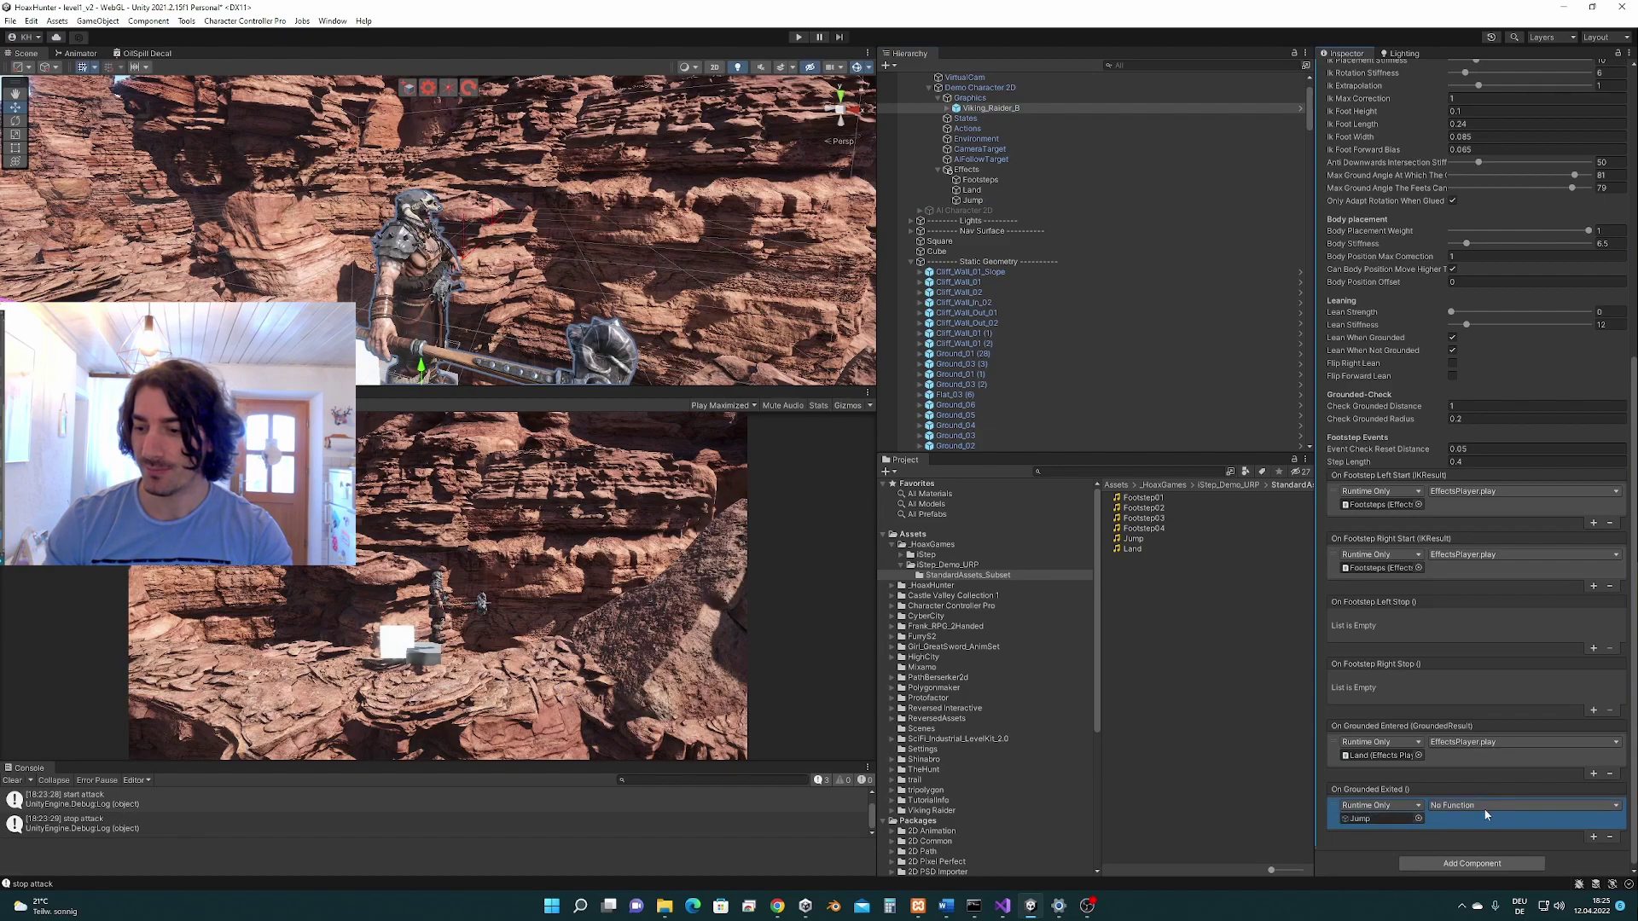
click(1486, 809)
mouse_move(1493, 868)
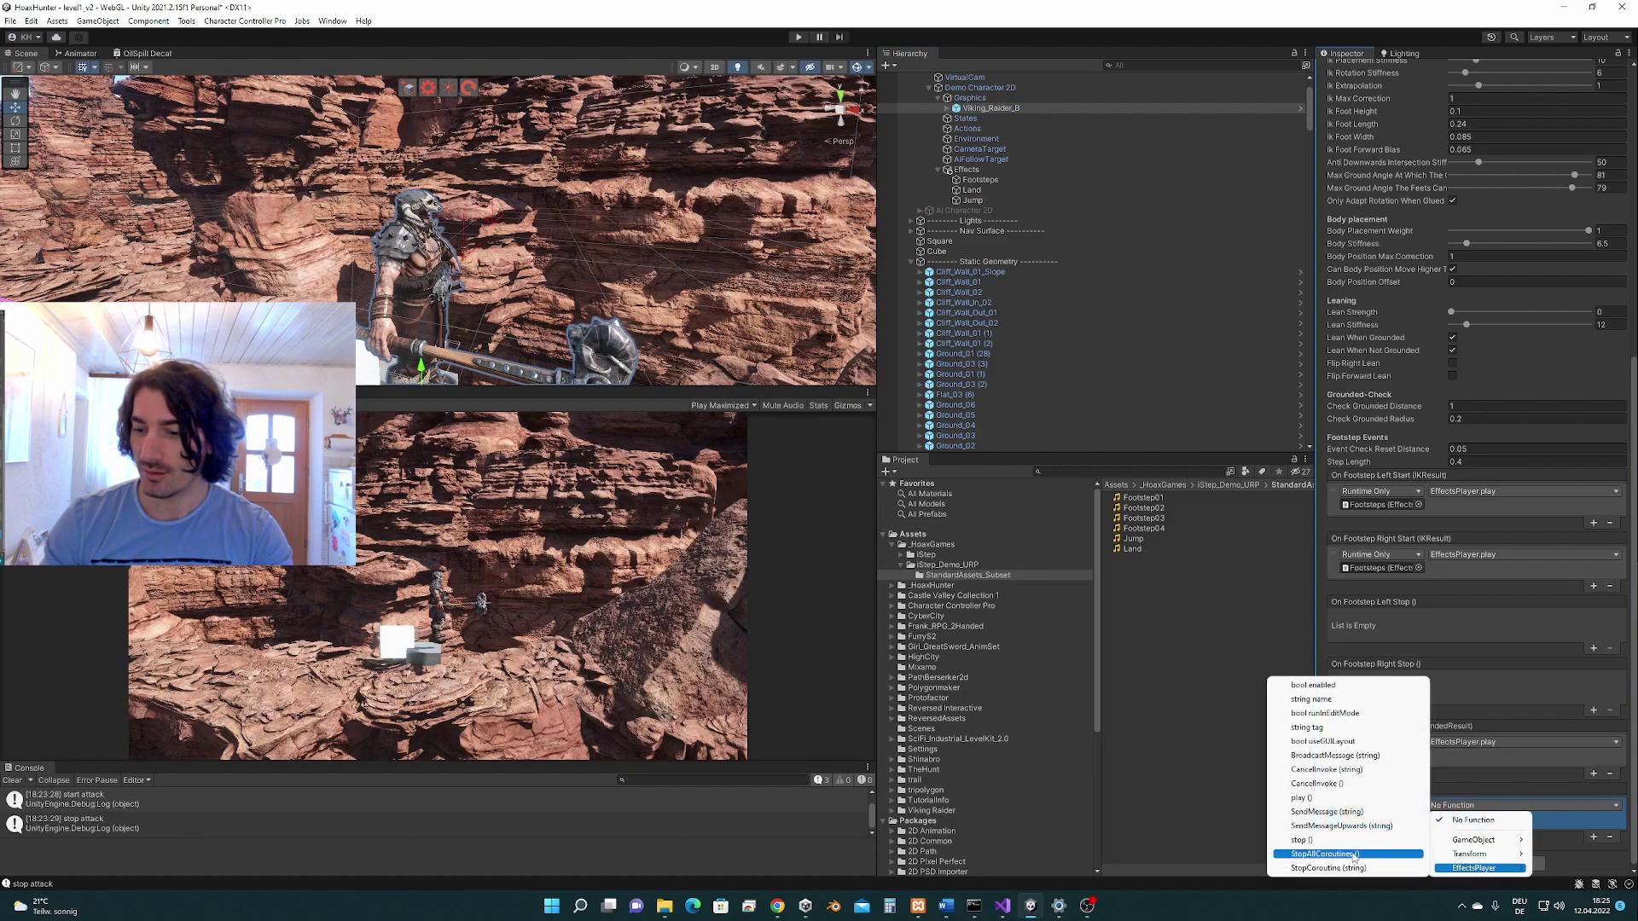
click(1303, 798)
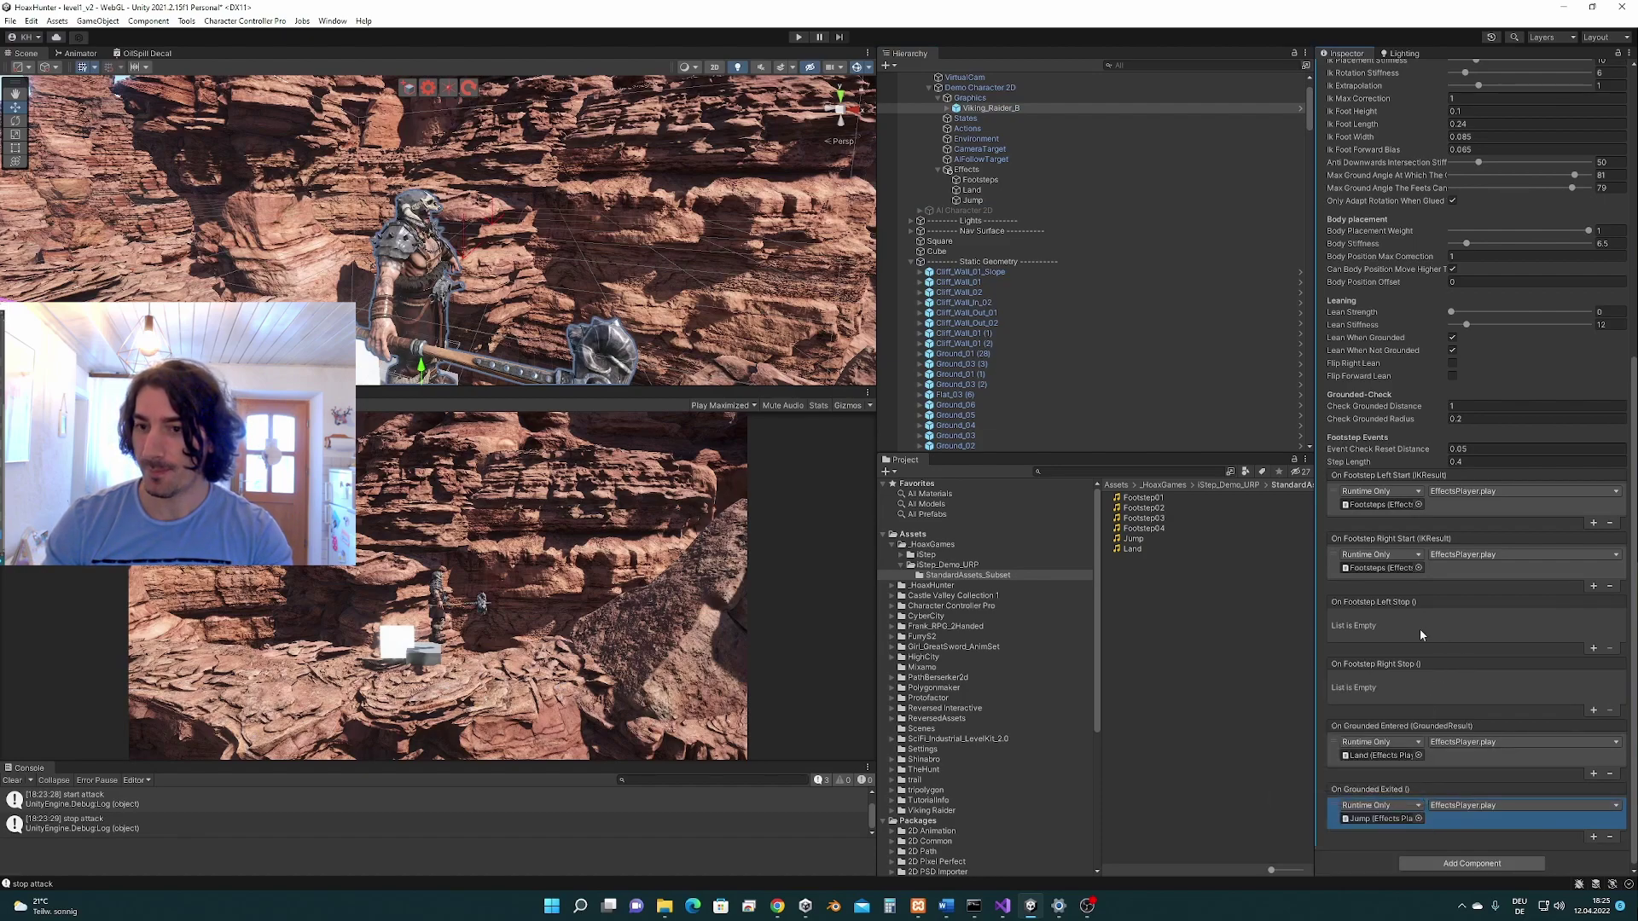
click(800, 38)
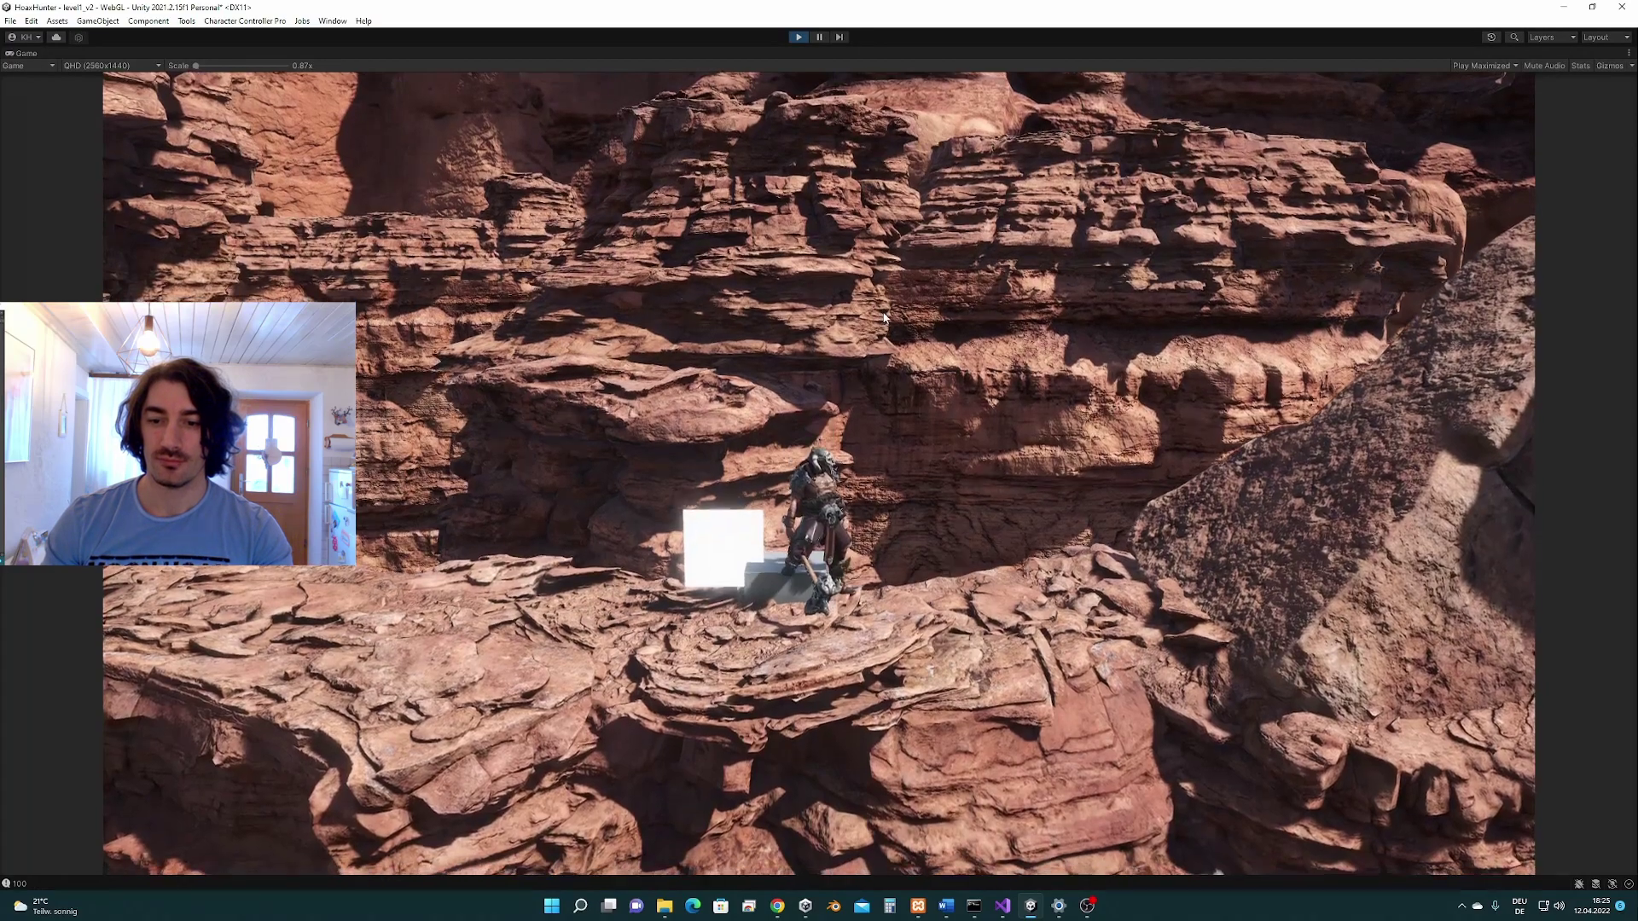
Step: Walk the Viking past the white box with A, jump with Space, then stop the game
click(885, 318)
key(a)
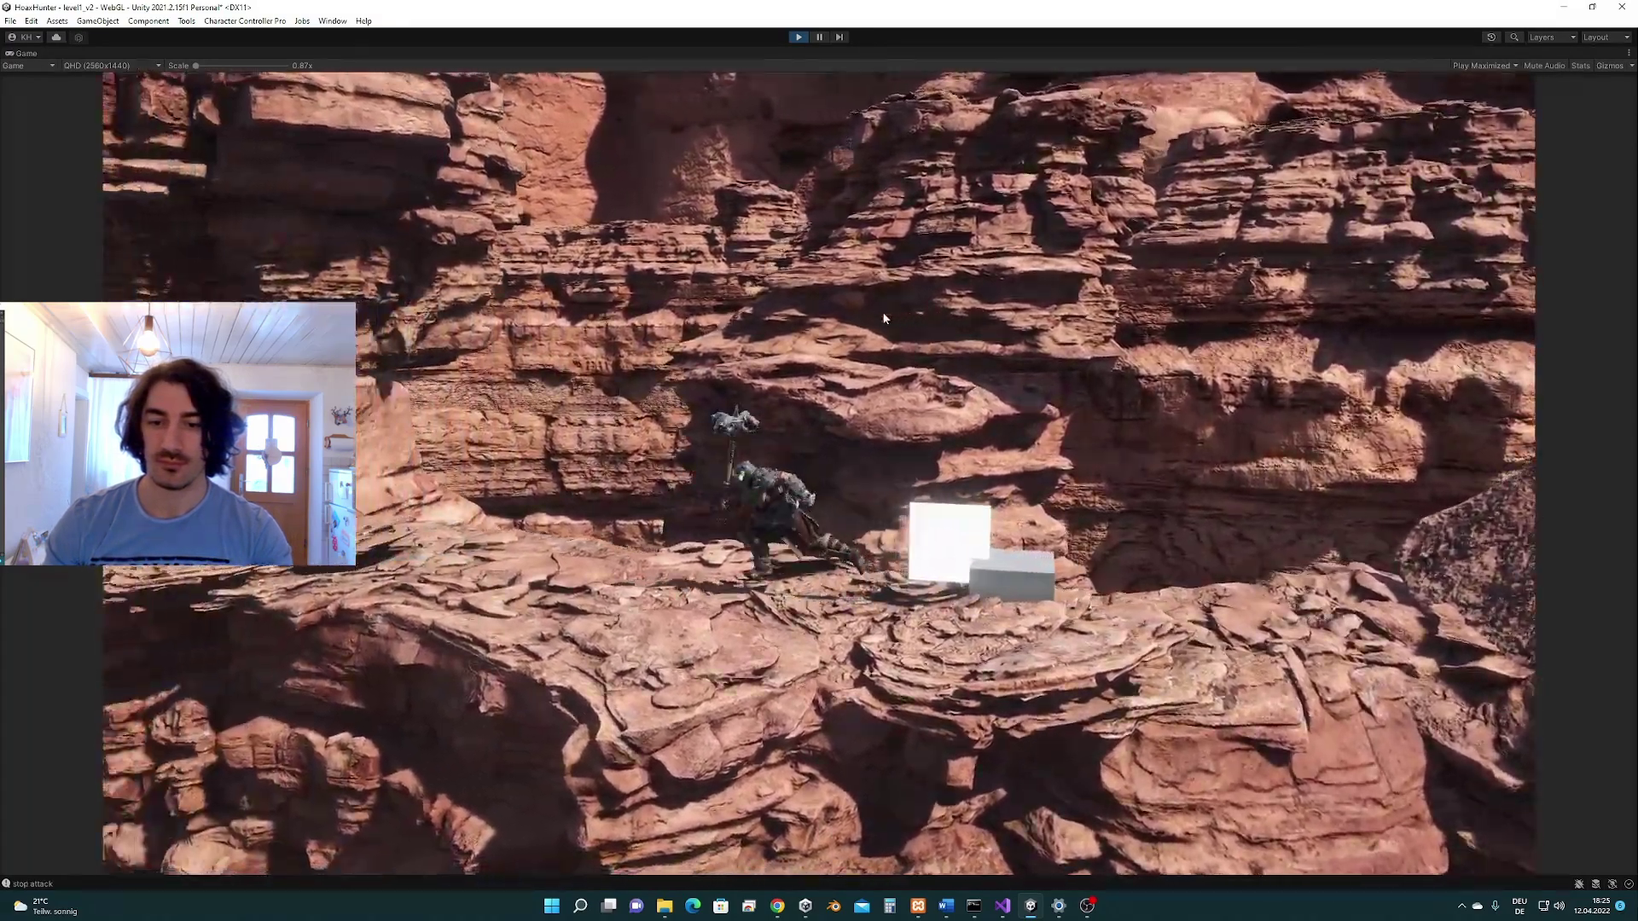
key(space)
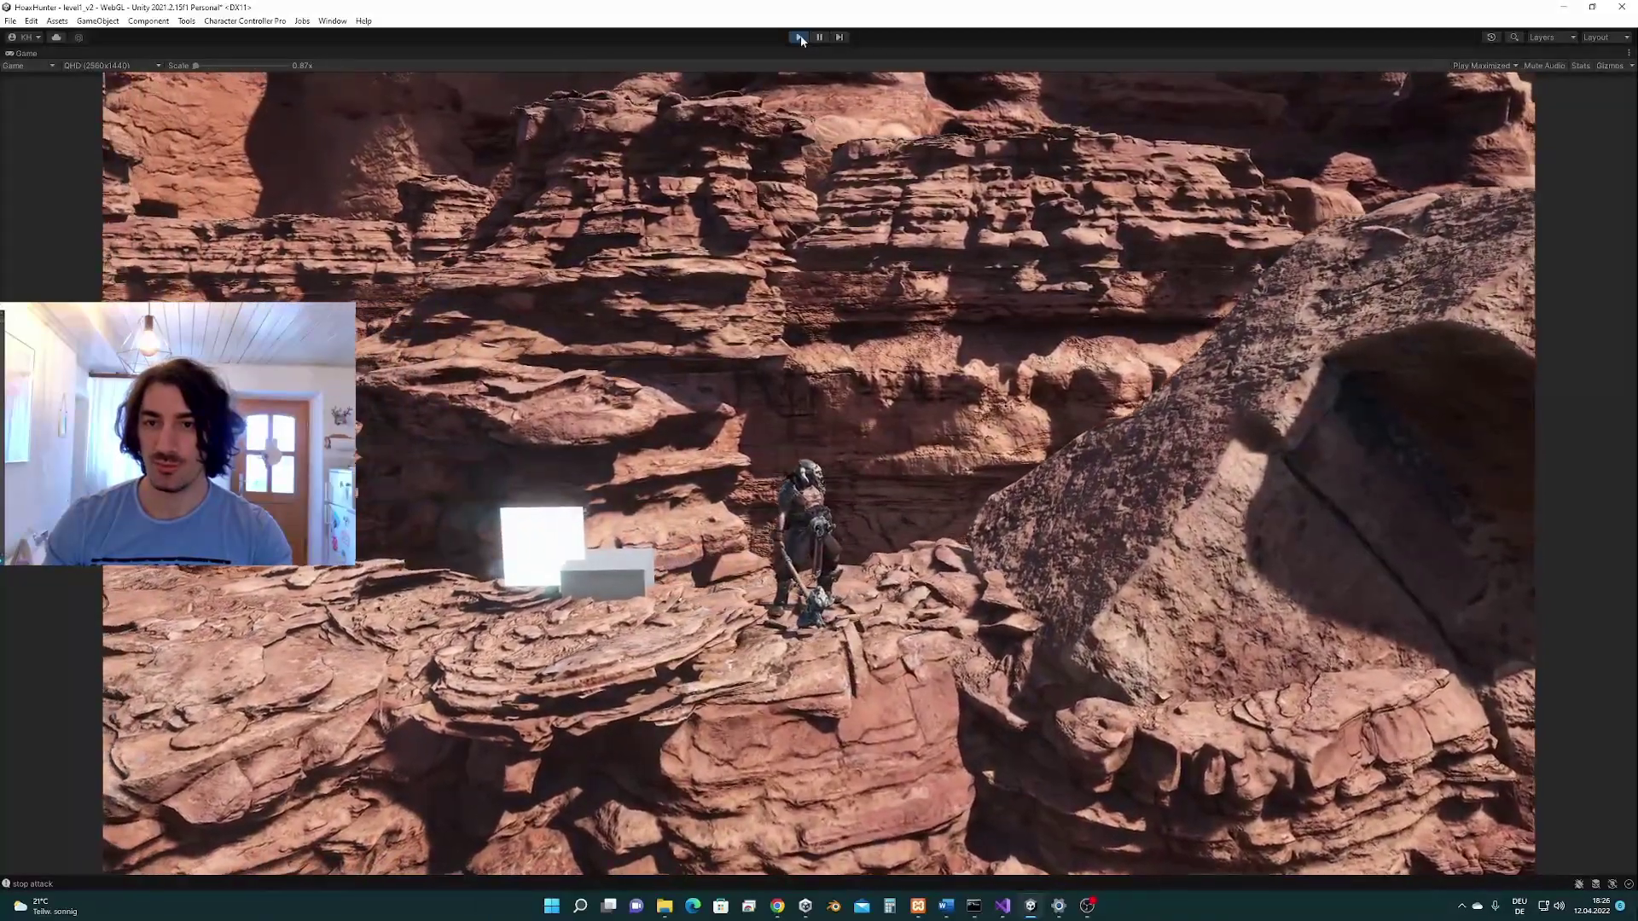
click(799, 36)
Step: Lower the Jump sound's 2D/3D sound blend to about 0.8
click(1002, 189)
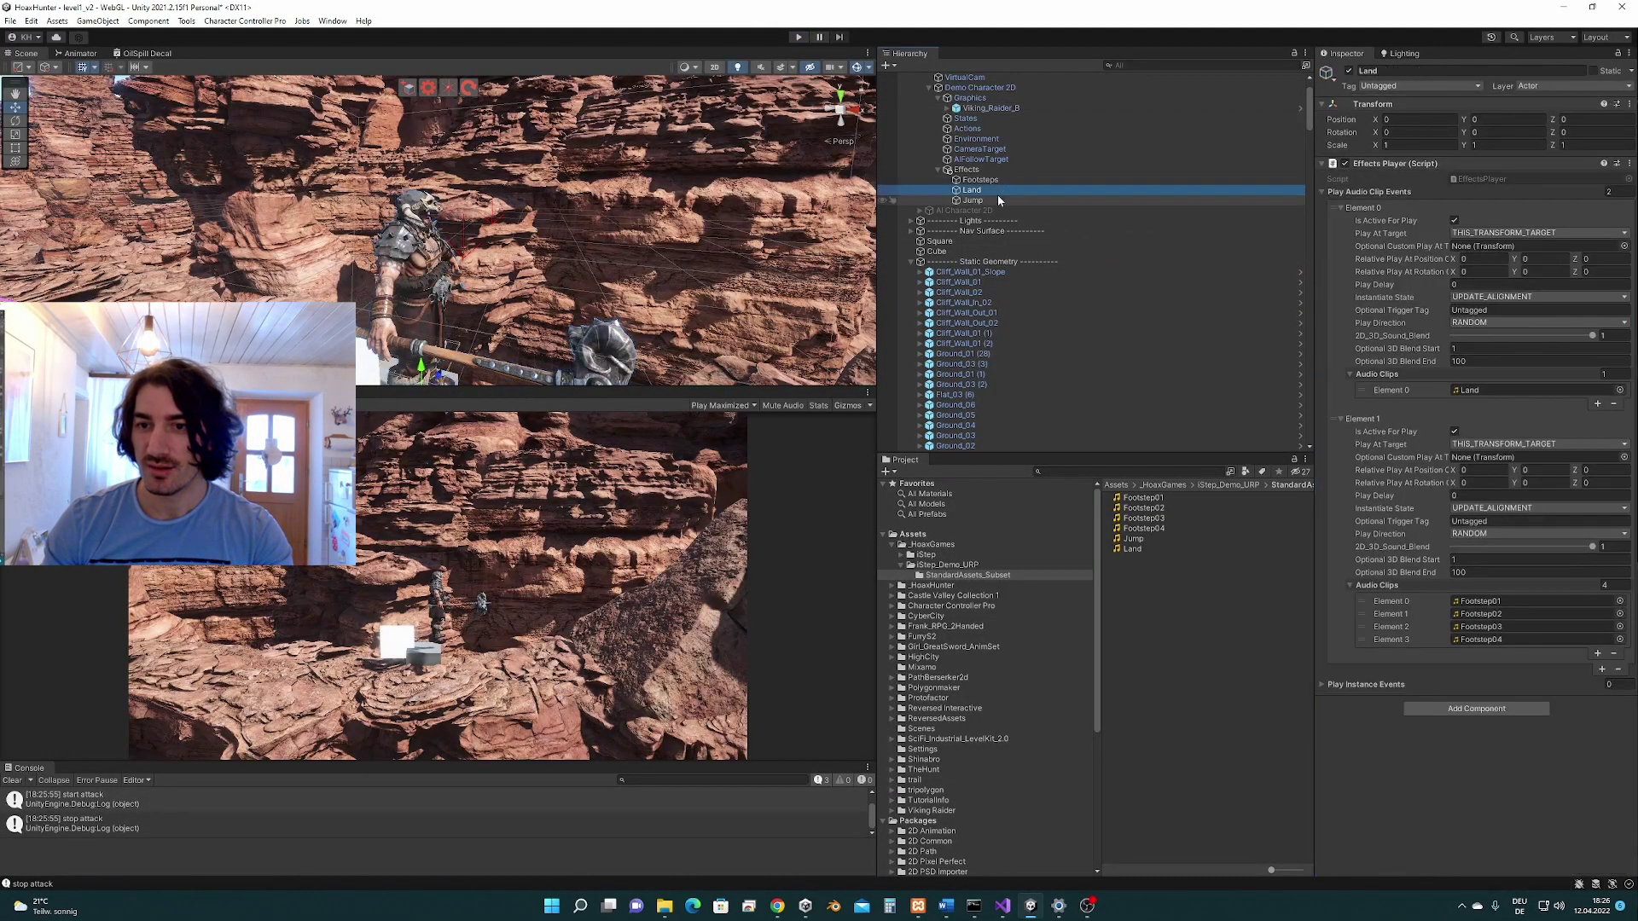
click(998, 200)
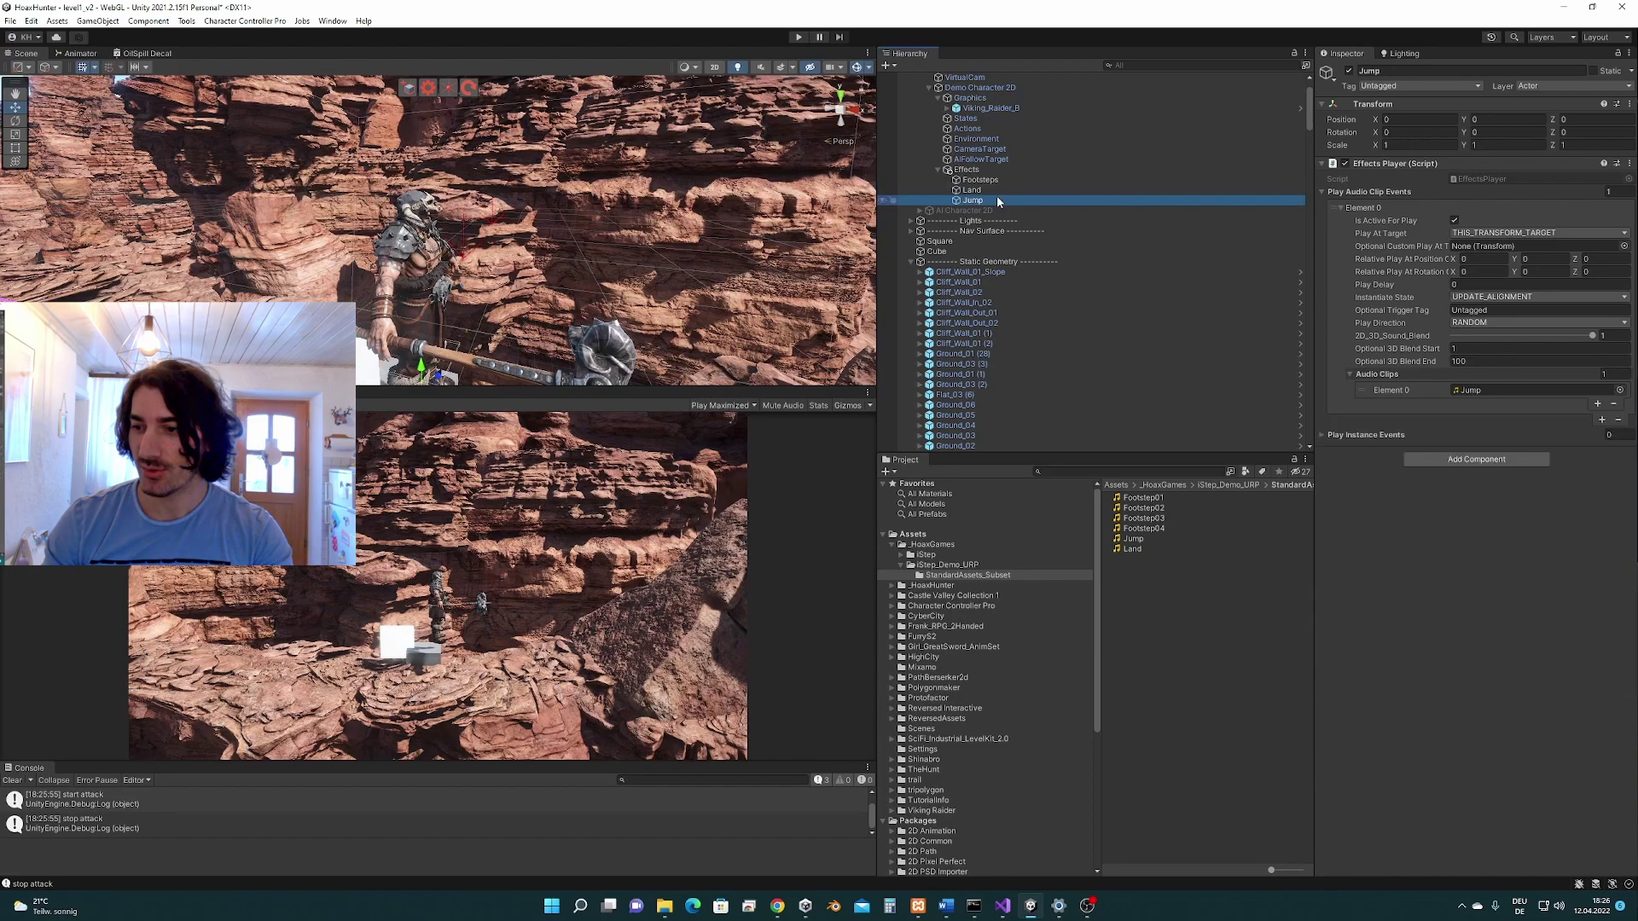
drag(1594, 337, 1570, 339)
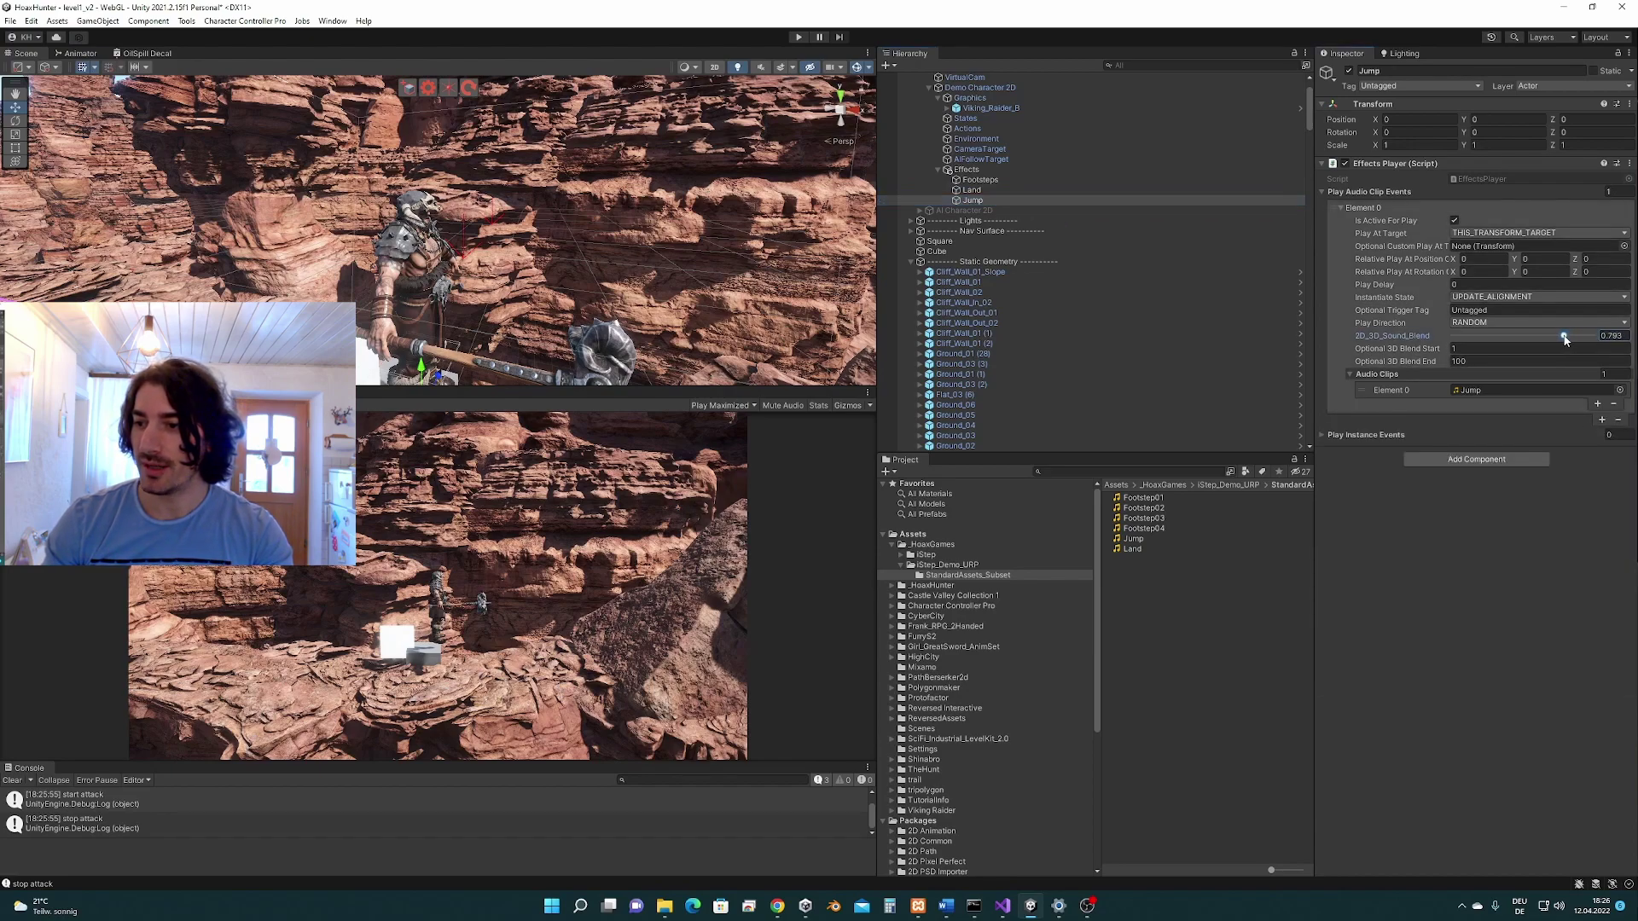
Step: Lower both Land sound elements' 2D/3D blend to about 0.8, then play-test the game
click(972, 189)
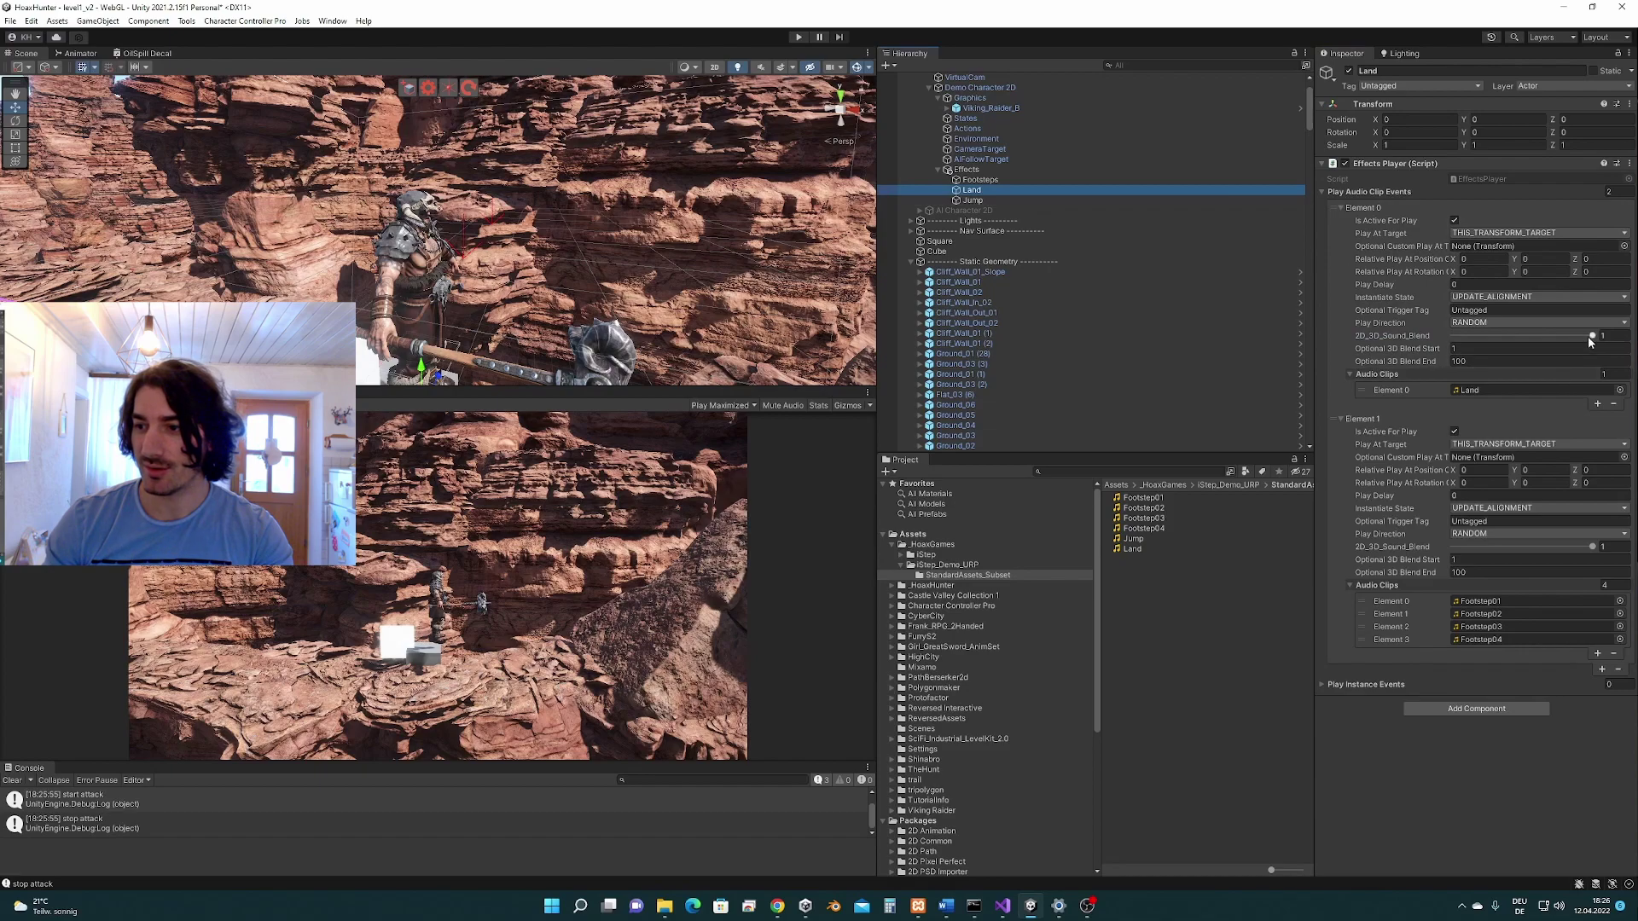
drag(1592, 337, 1577, 338)
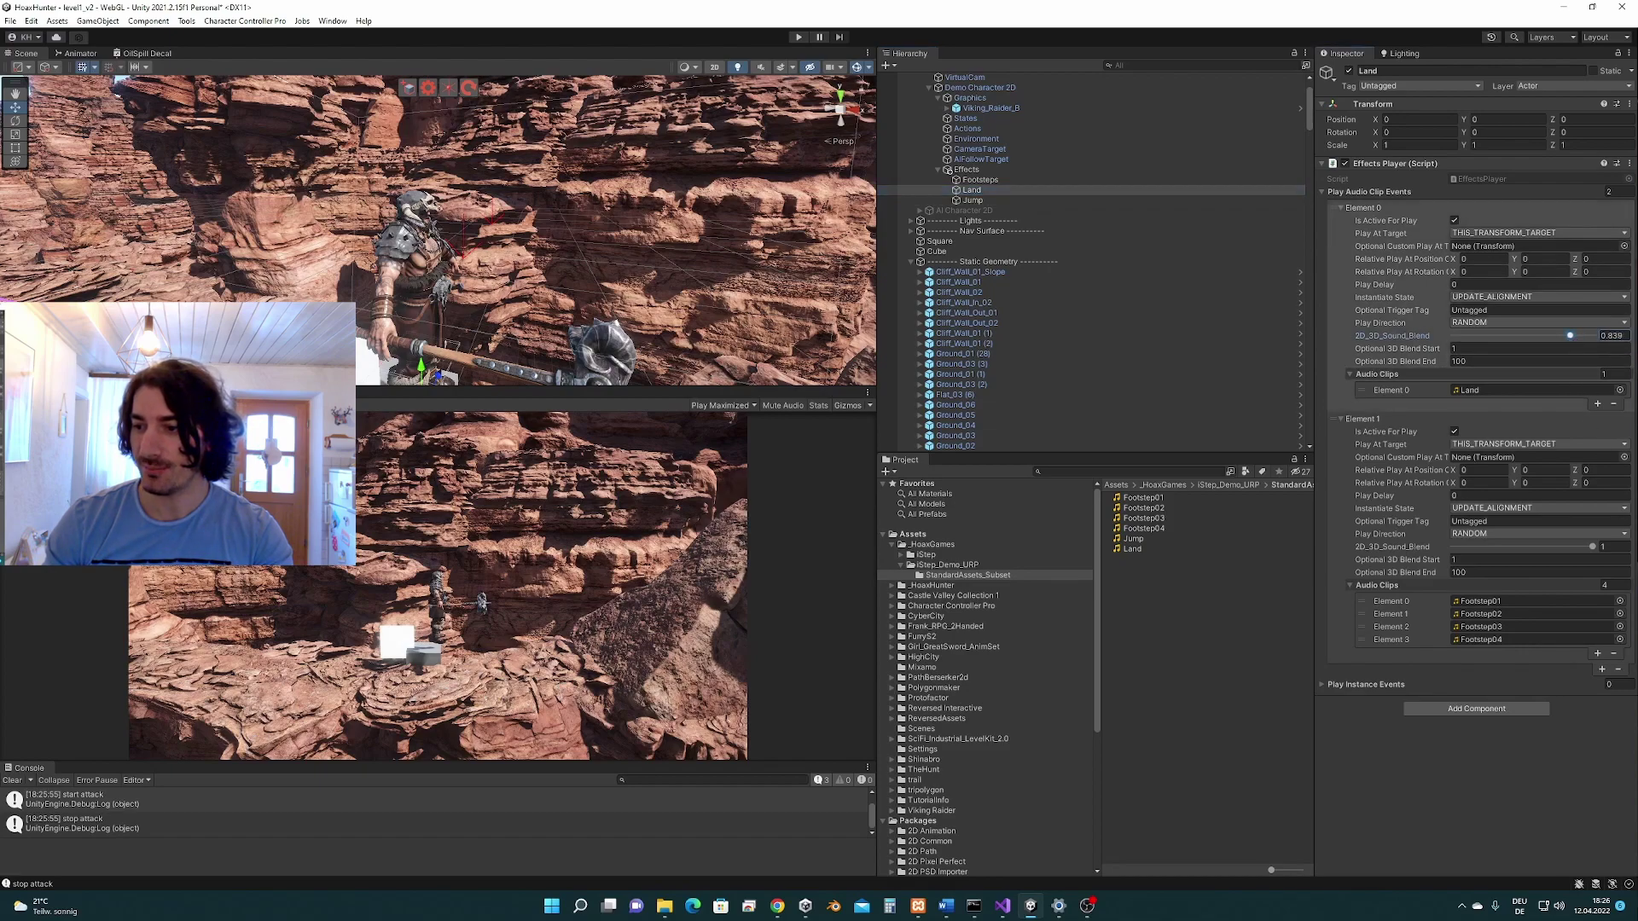
drag(1593, 547, 1570, 548)
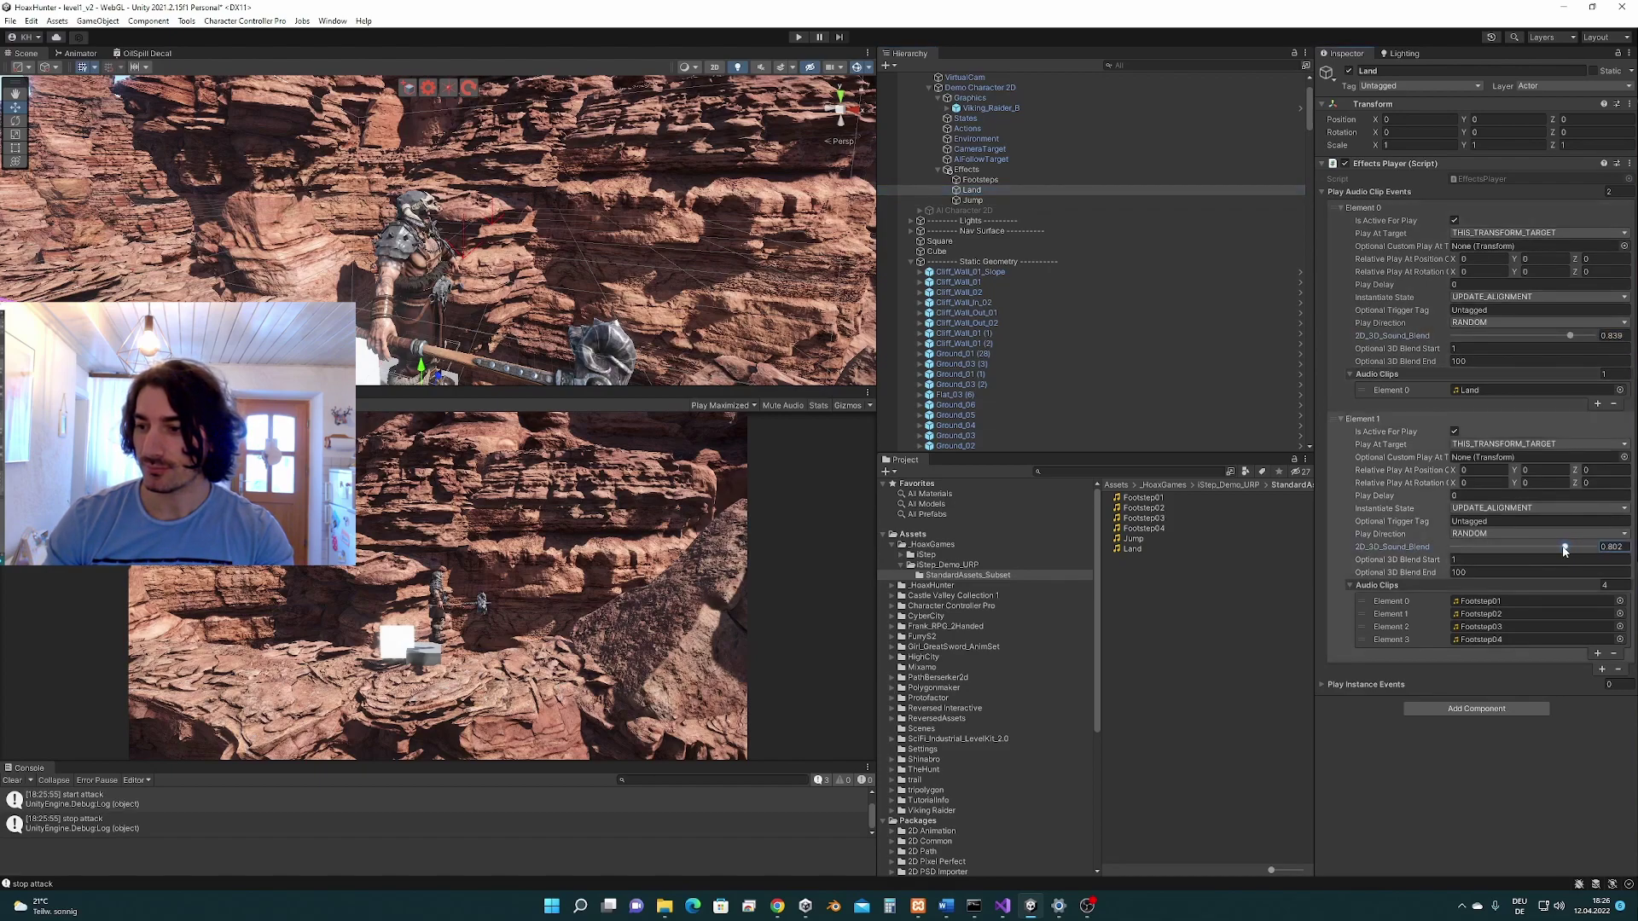
click(799, 38)
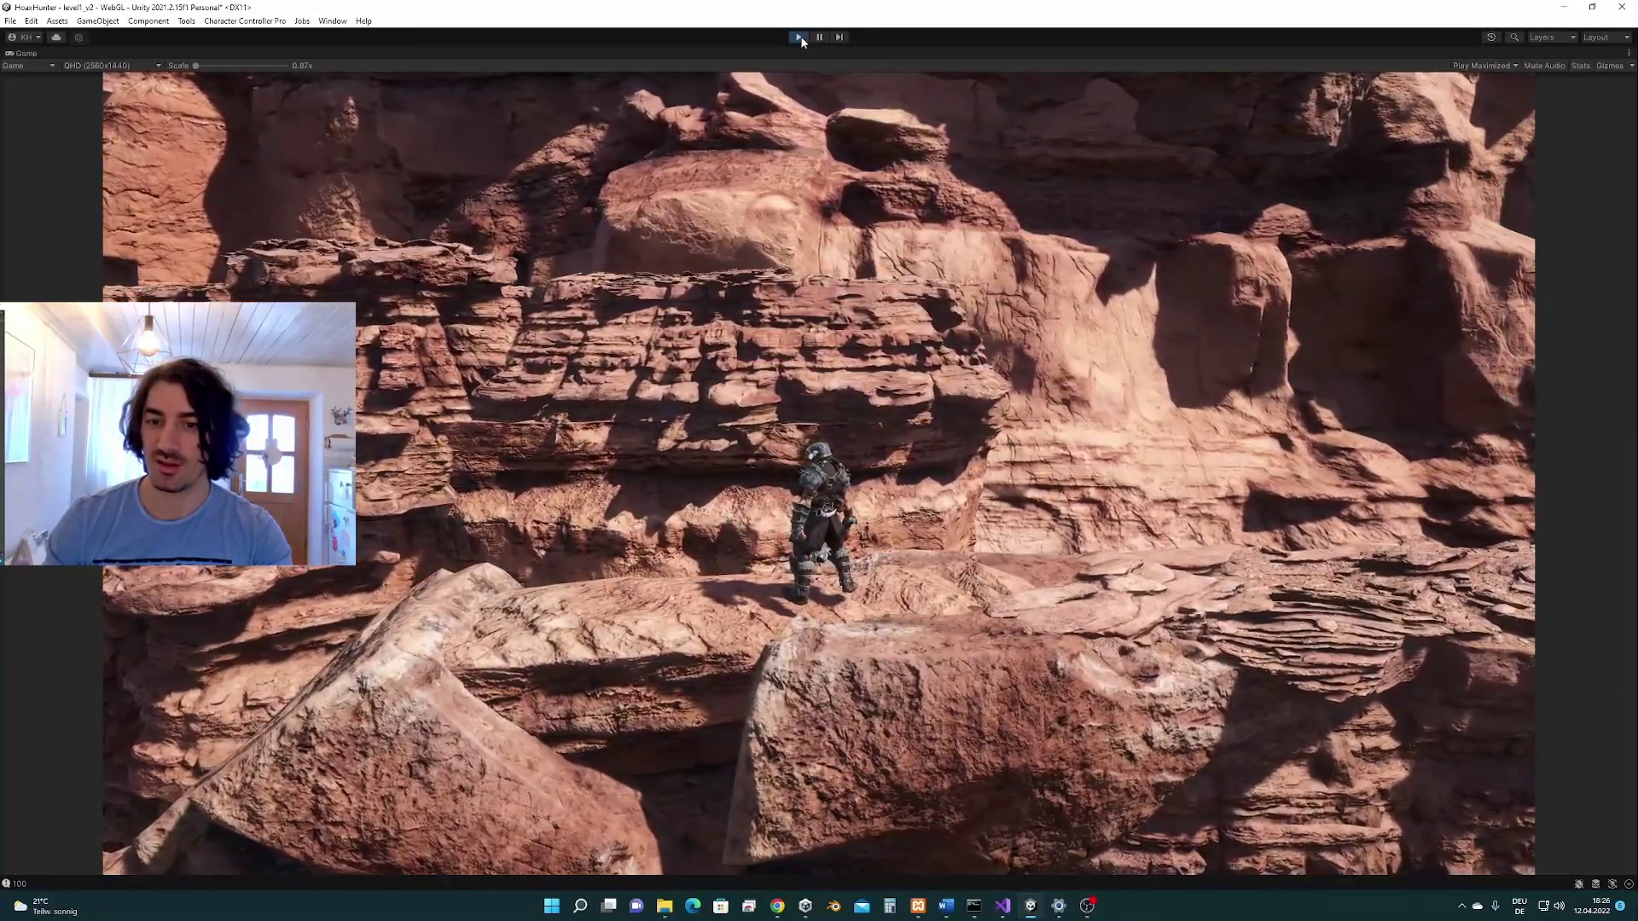
click(800, 38)
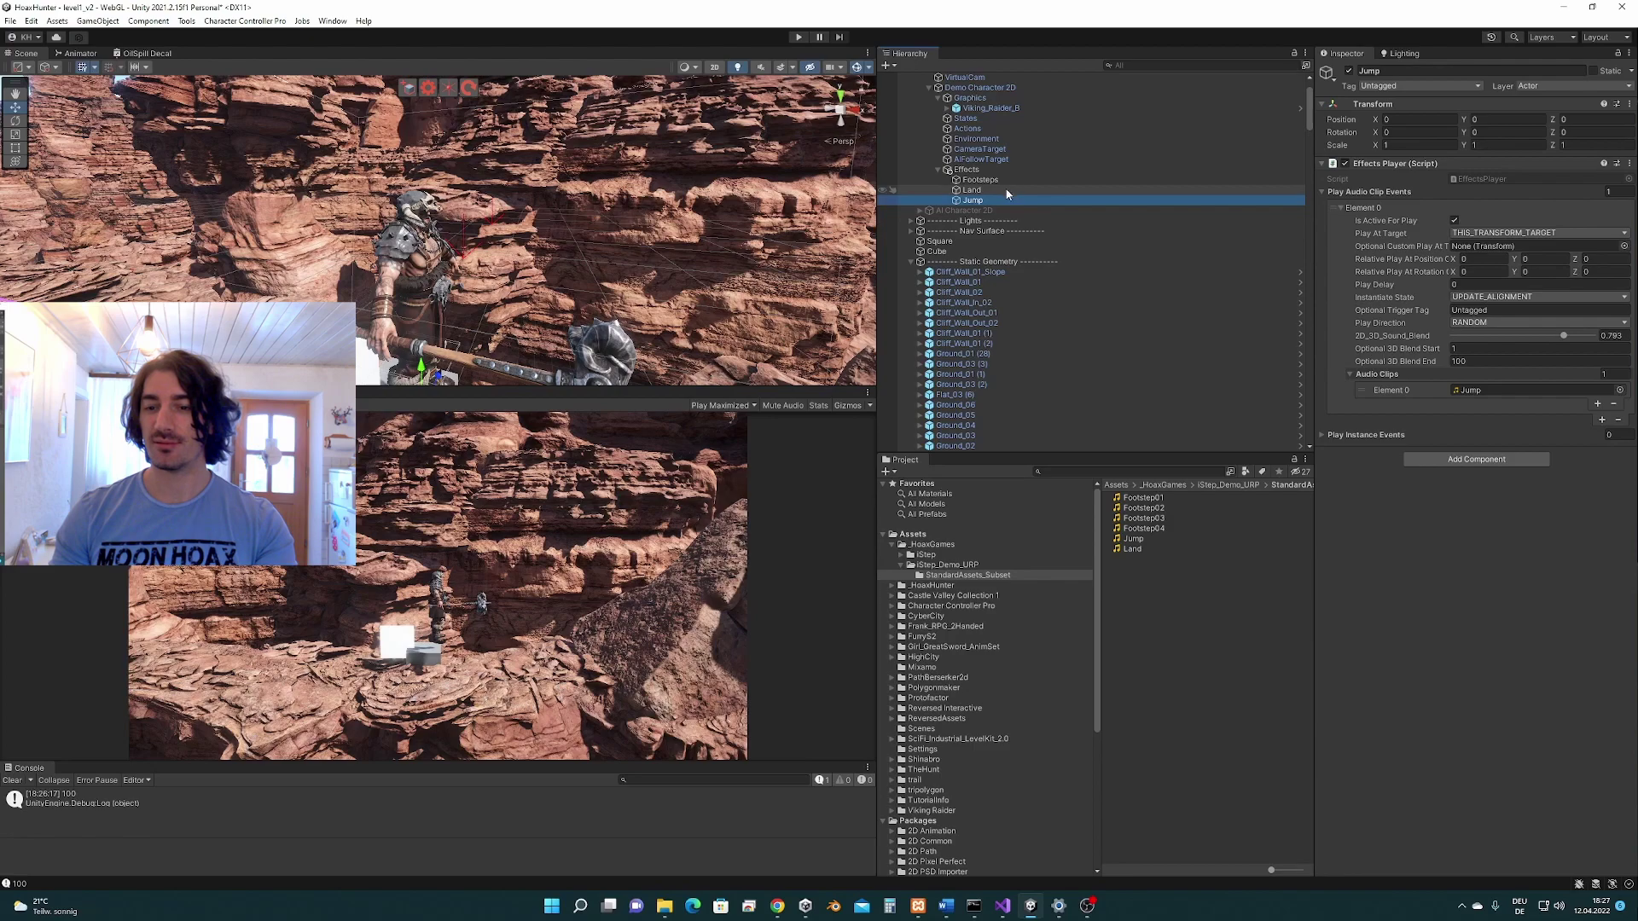
click(972, 189)
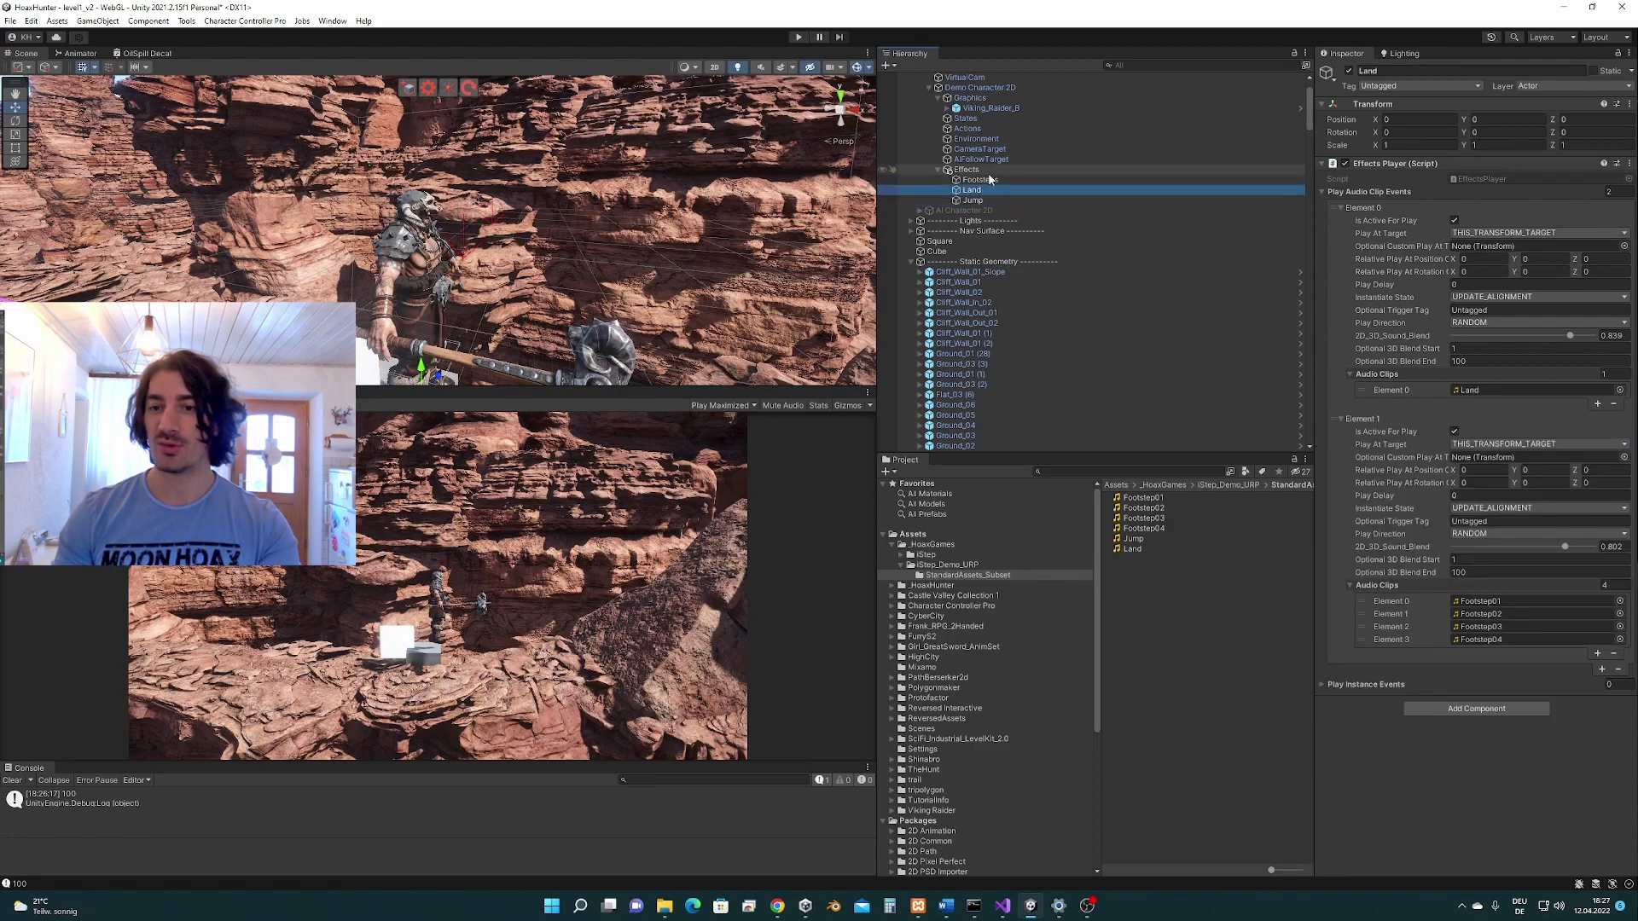
click(990, 109)
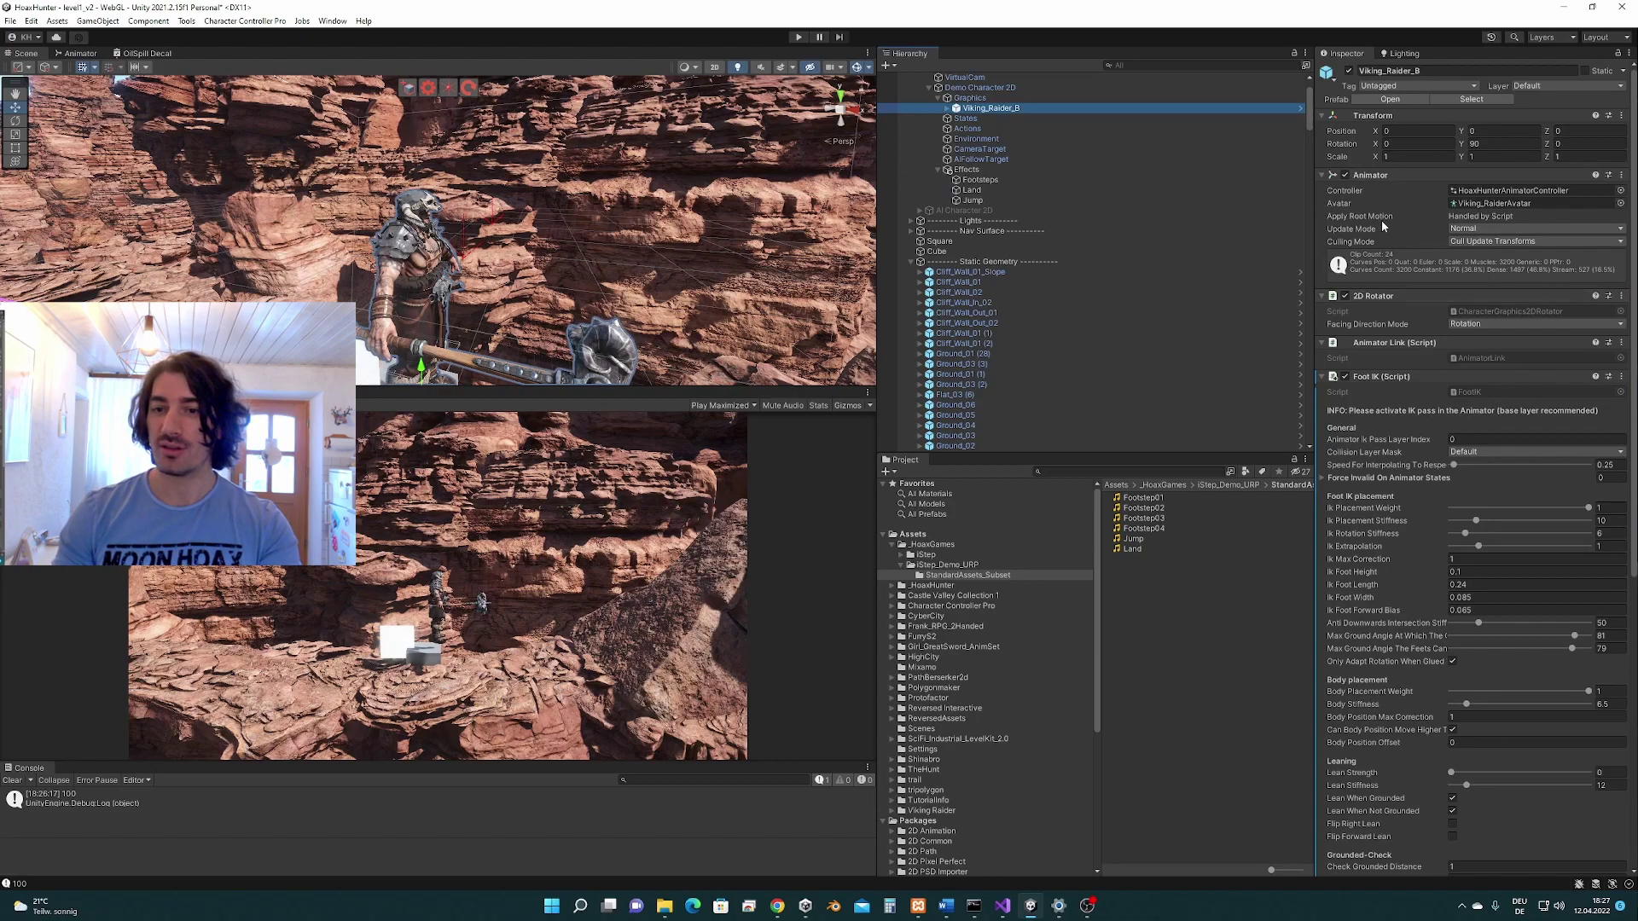
scroll(1007, 127, up, 2)
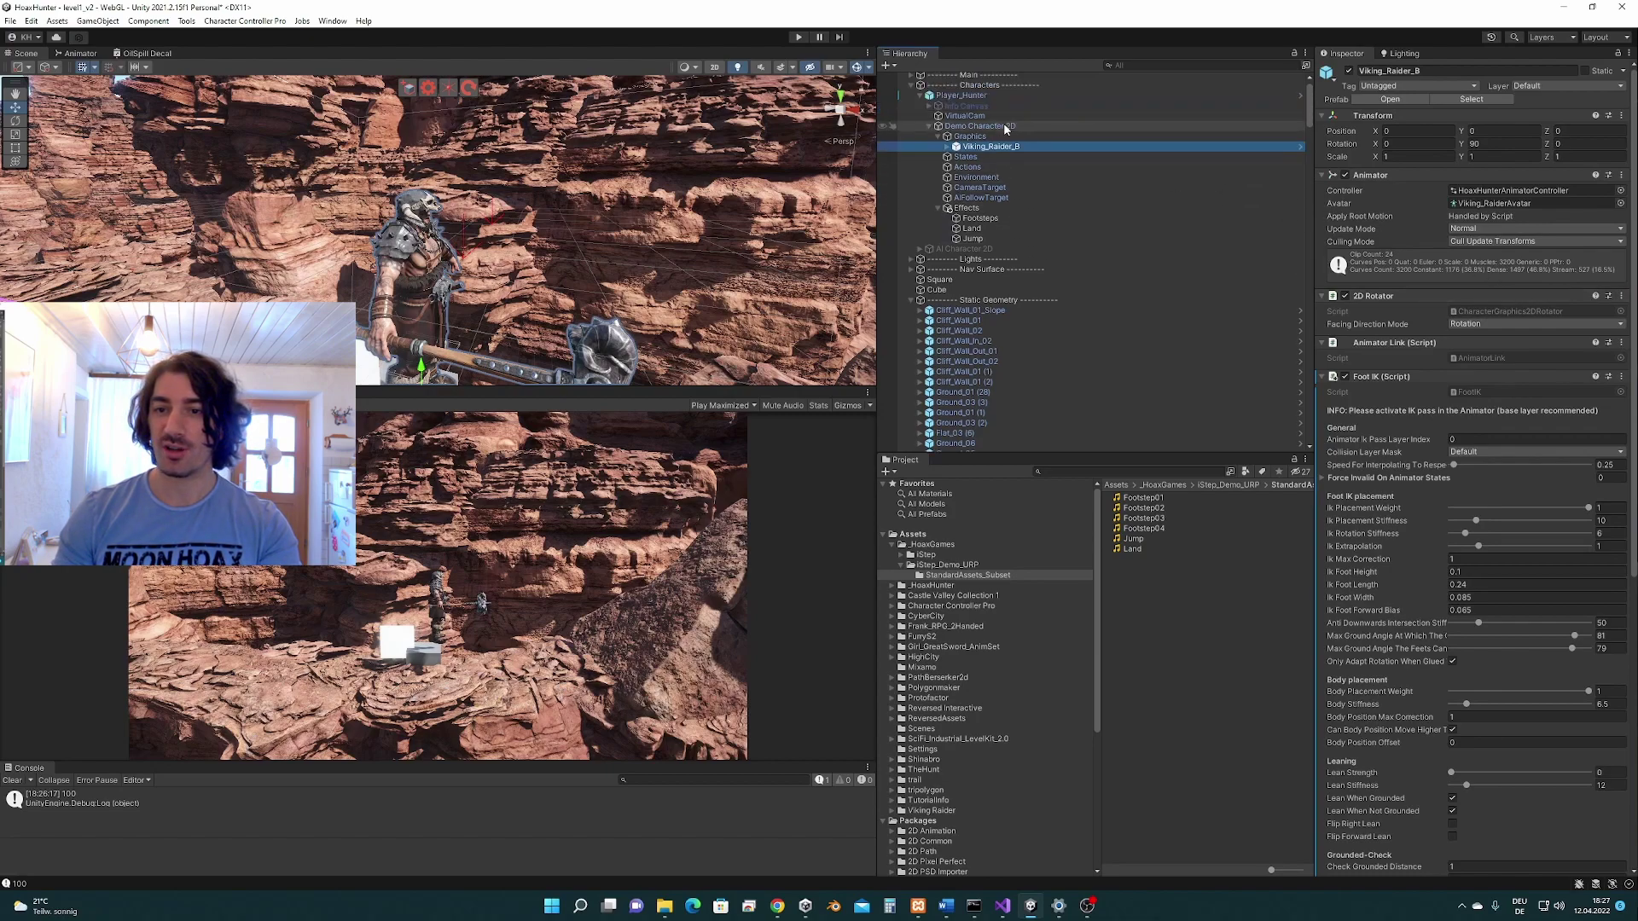
click(990, 209)
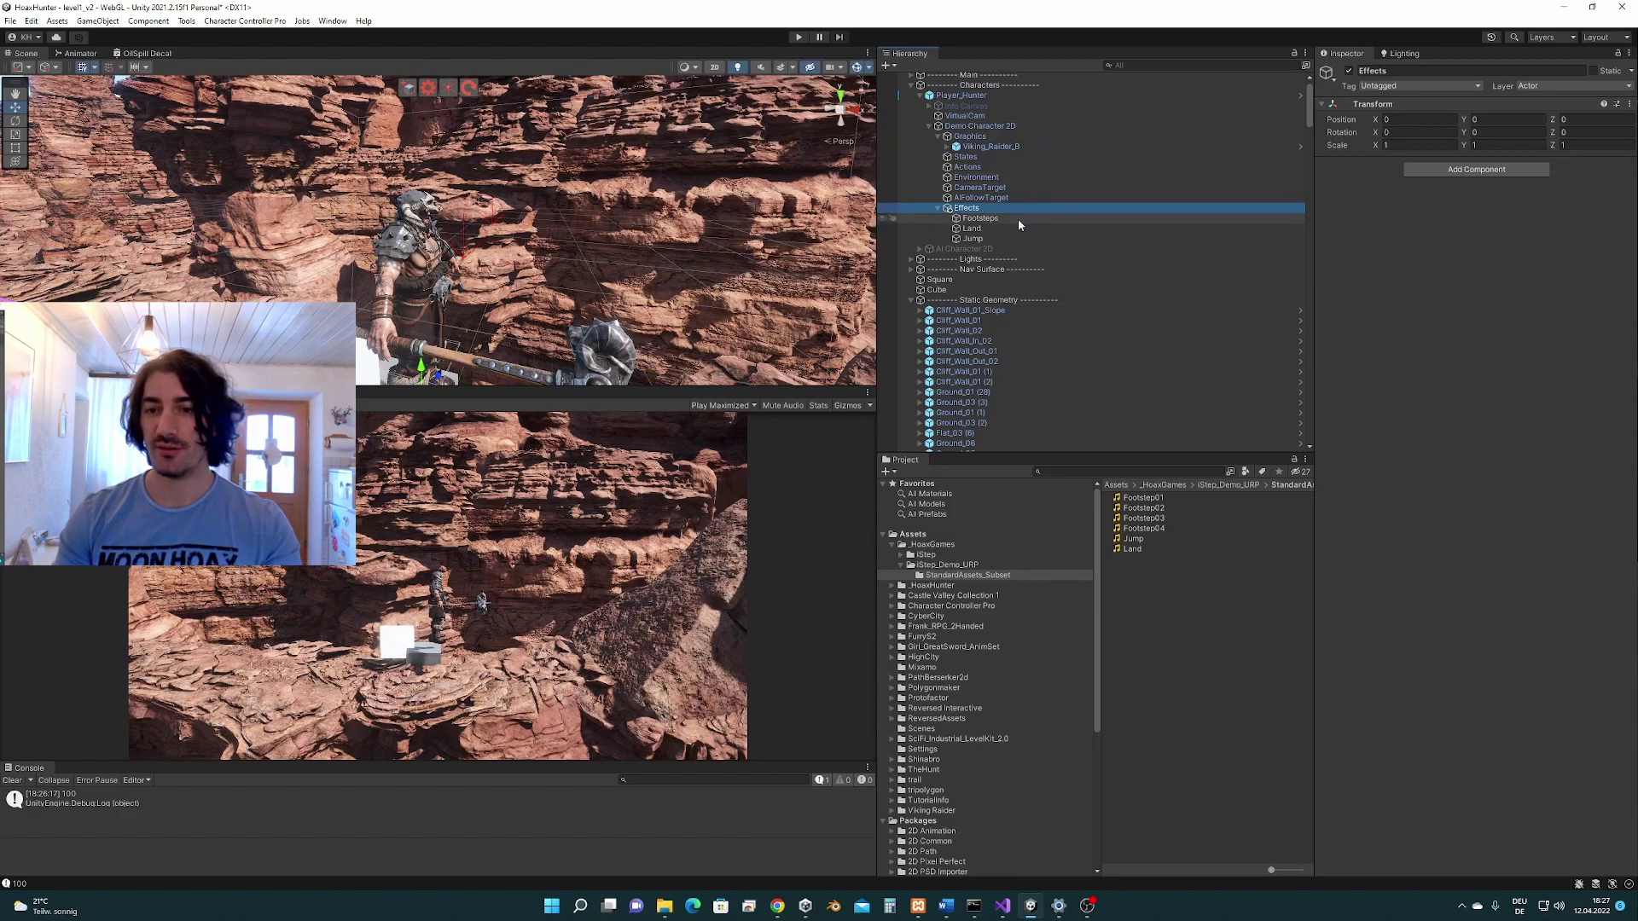
click(1017, 218)
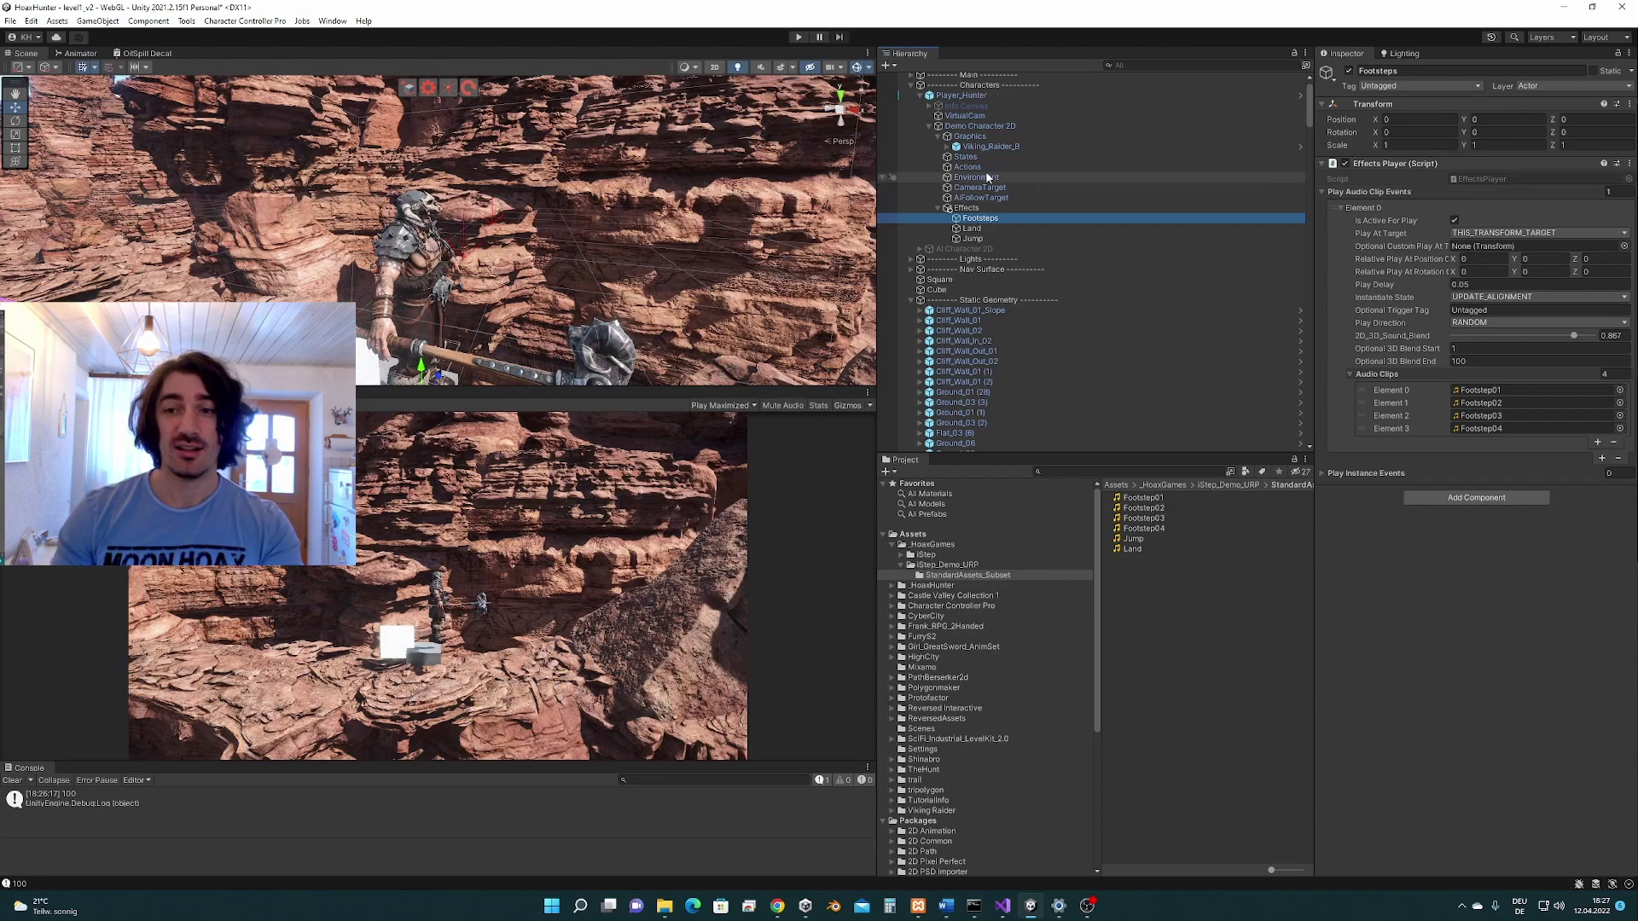
click(990, 146)
scroll(1421, 424, down, 5)
scroll(1421, 424, down, 5)
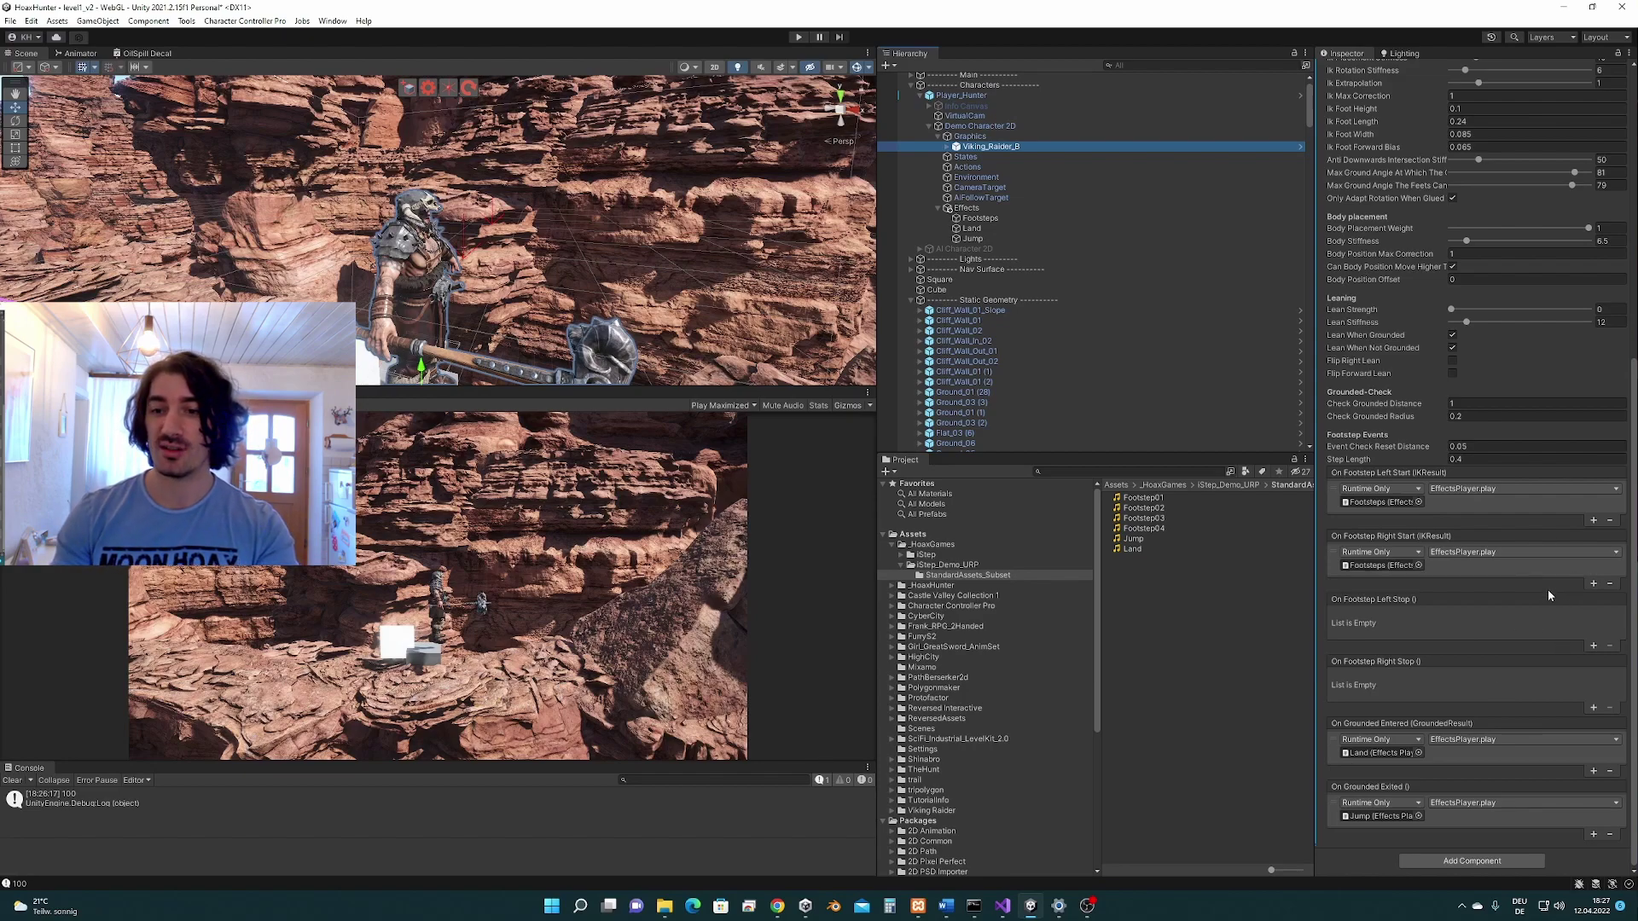
click(996, 209)
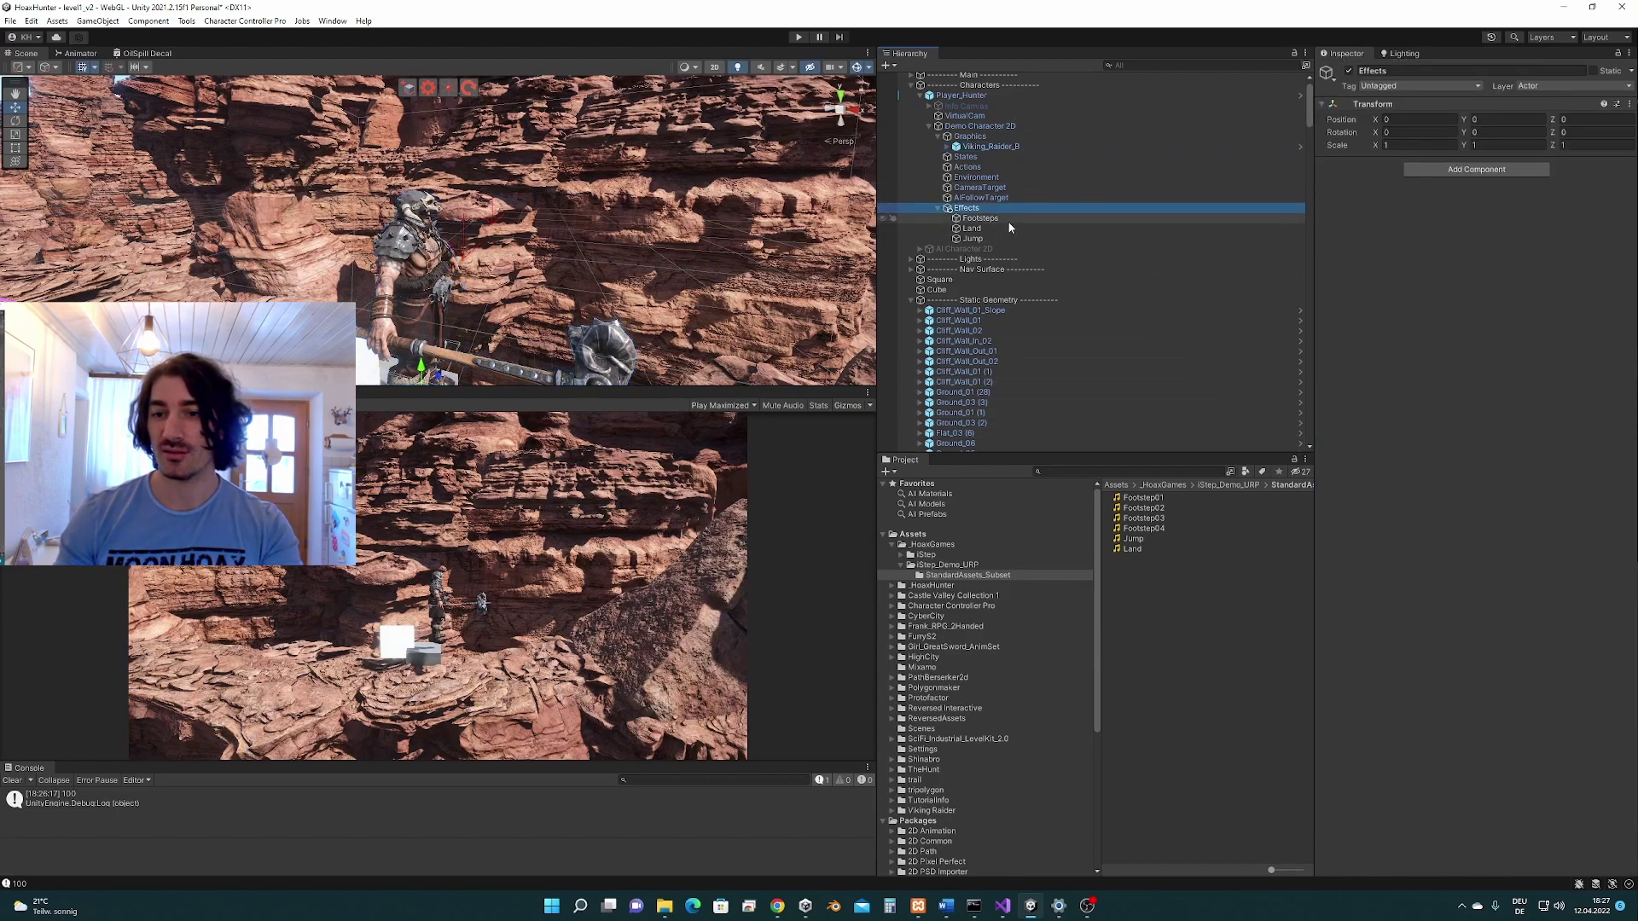
click(1009, 220)
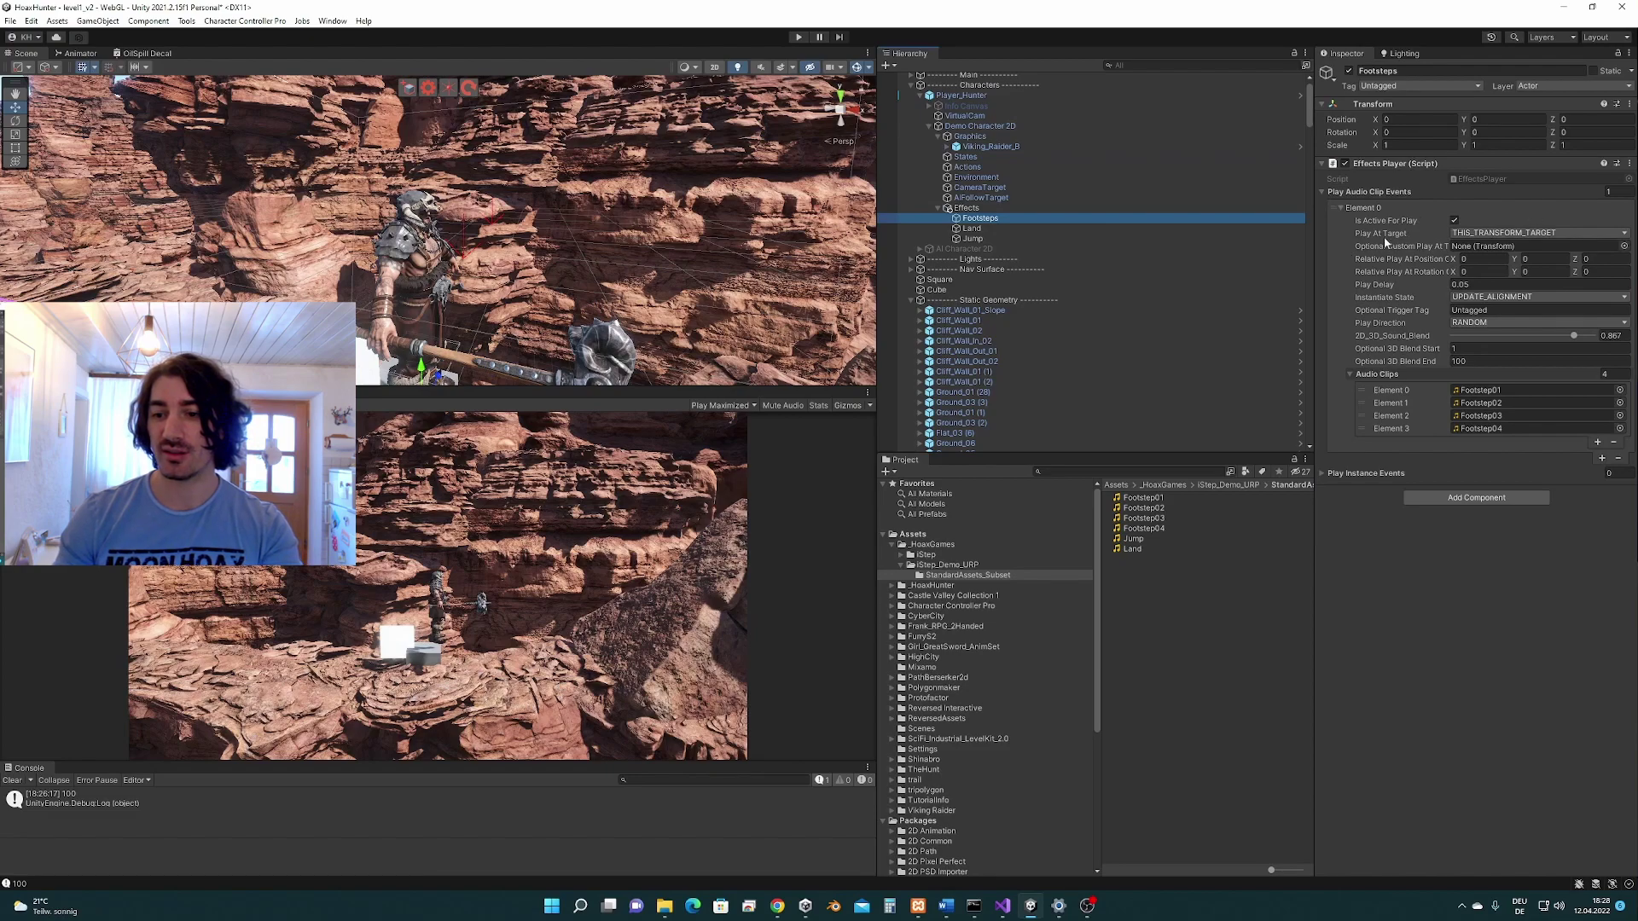